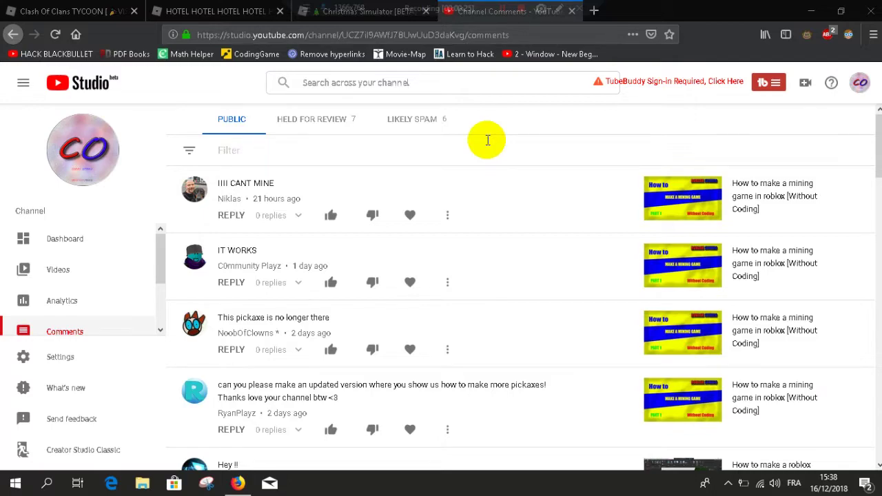
Step: Review the Christmas Simulator, HOTEL HOTEL and Clash Of Clans TYCOON game pages, returning to the channel's comments
{"action": "left_click", "coordinate": [320, 21]}
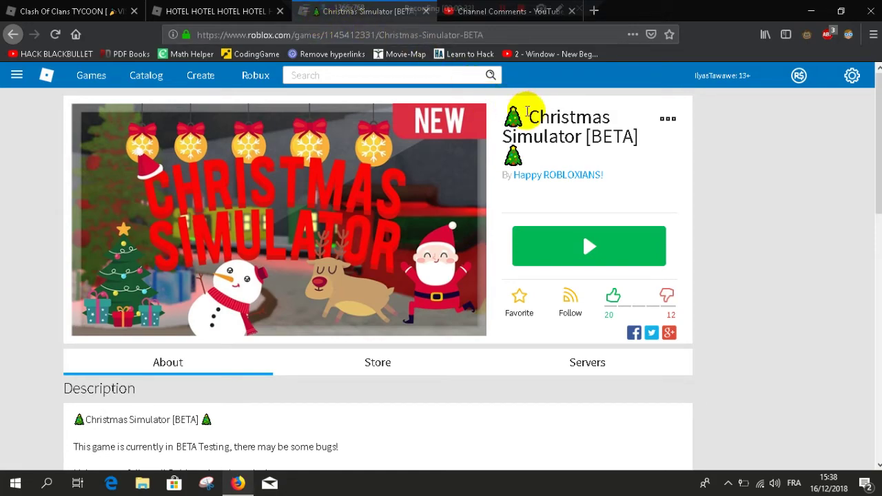
{"action": "left_click", "coordinate": [214, 12]}
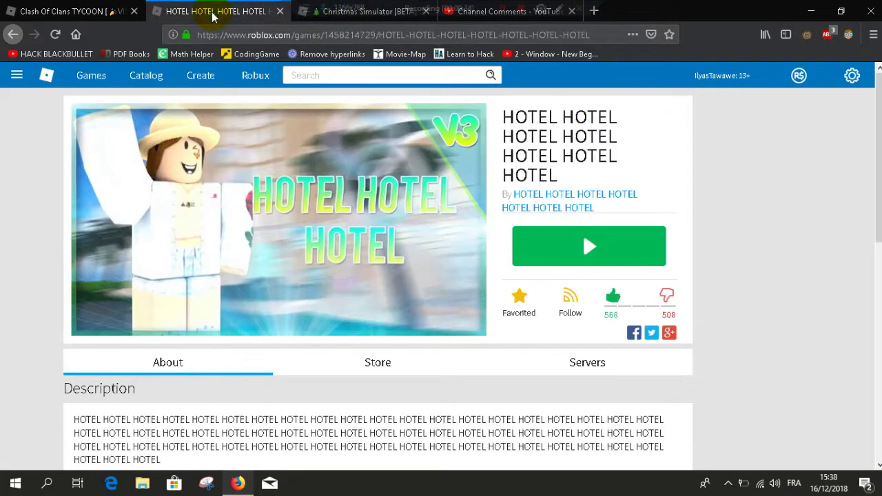
{"action": "left_click", "coordinate": [91, 15]}
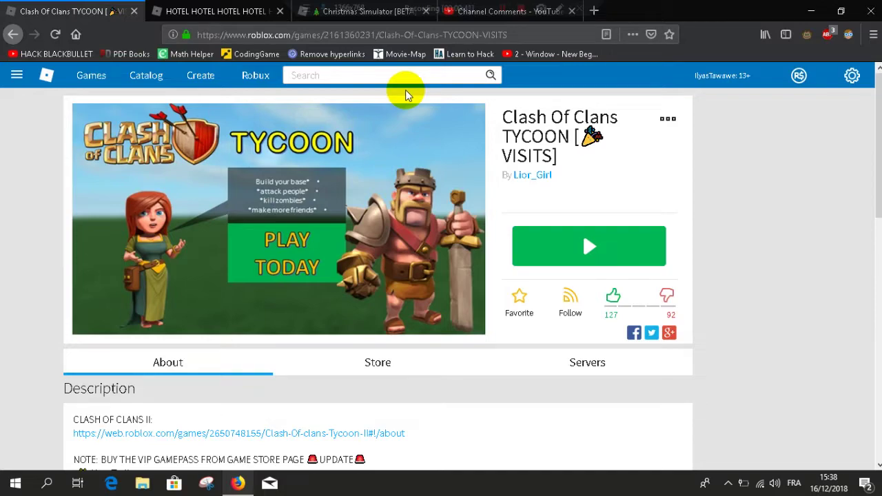
{"action": "left_click", "coordinate": [238, 22]}
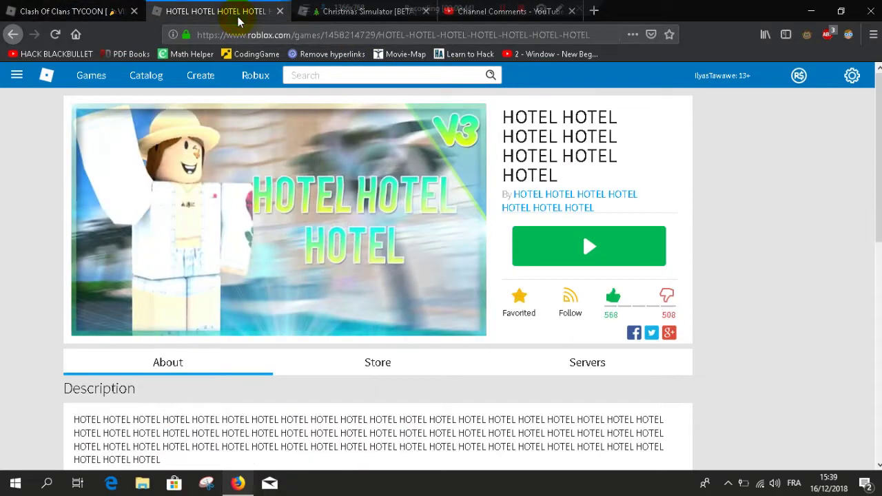
{"action": "left_click", "coordinate": [319, 20]}
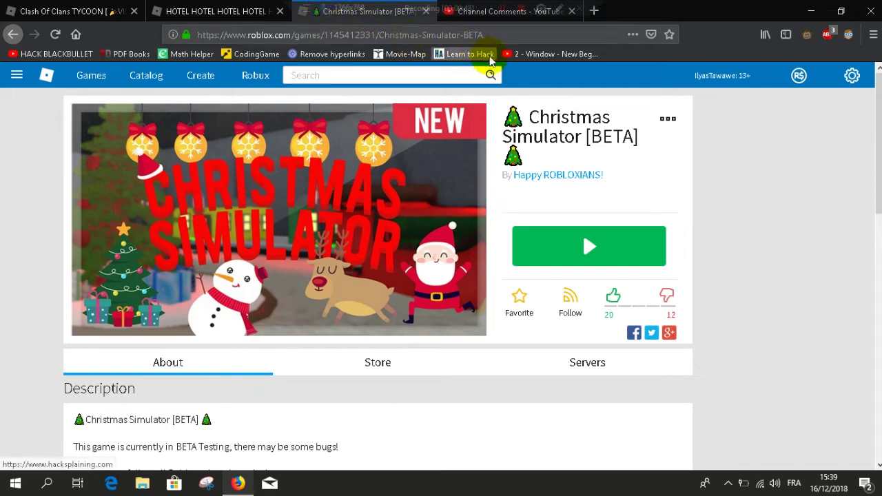
{"action": "left_click", "coordinate": [481, 23]}
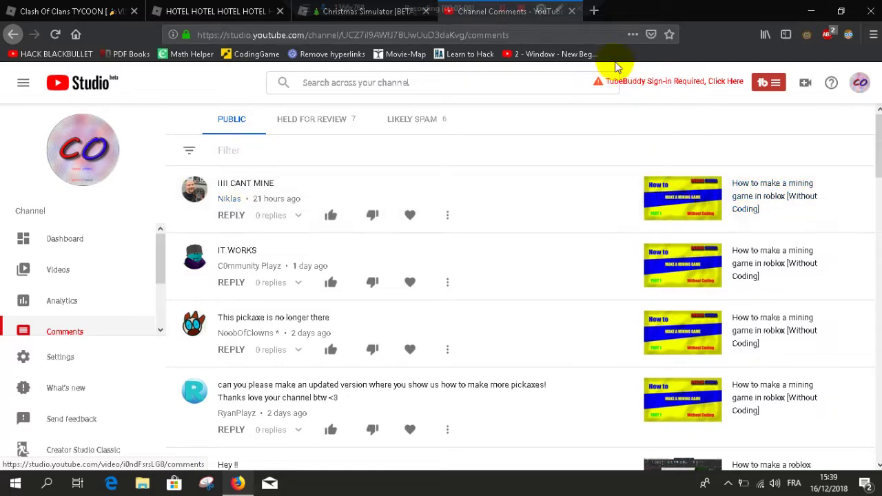
Step: Open a new browser tab
{"action": "left_click", "coordinate": [594, 12]}
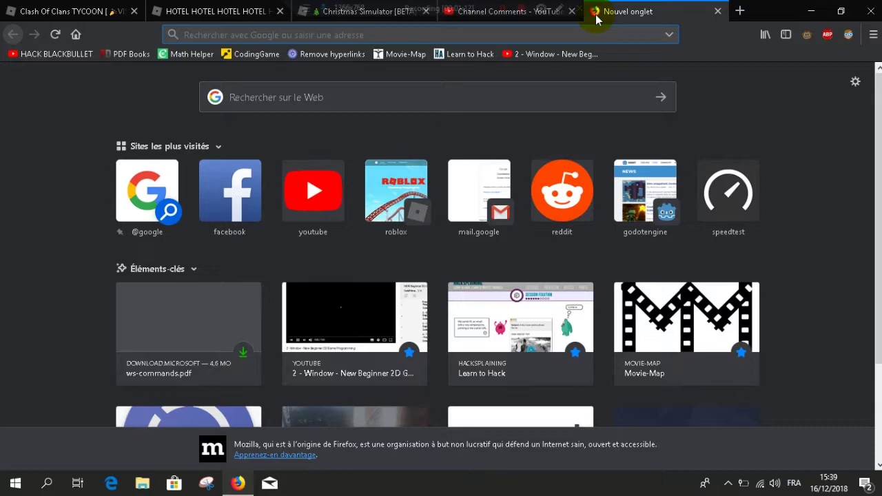
{"action": "type", "text": "create"}
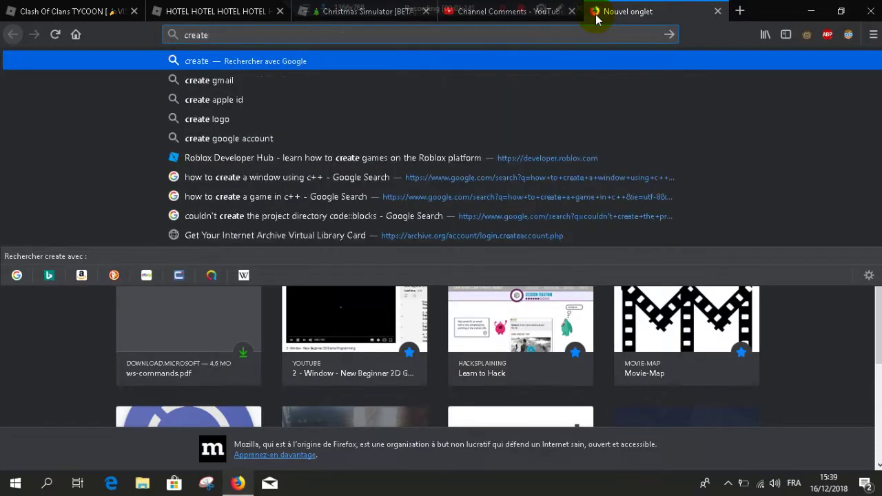
{"action": "key", "text": "BackSpace"}
{"action": "key", "text": "BackSpace"}
{"action": "key", "text": "BackSpace"}
{"action": "key", "text": "BackSpace"}
{"action": "key", "text": "BackSpace"}
{"action": "type", "text": "developer.roblox.com/"}
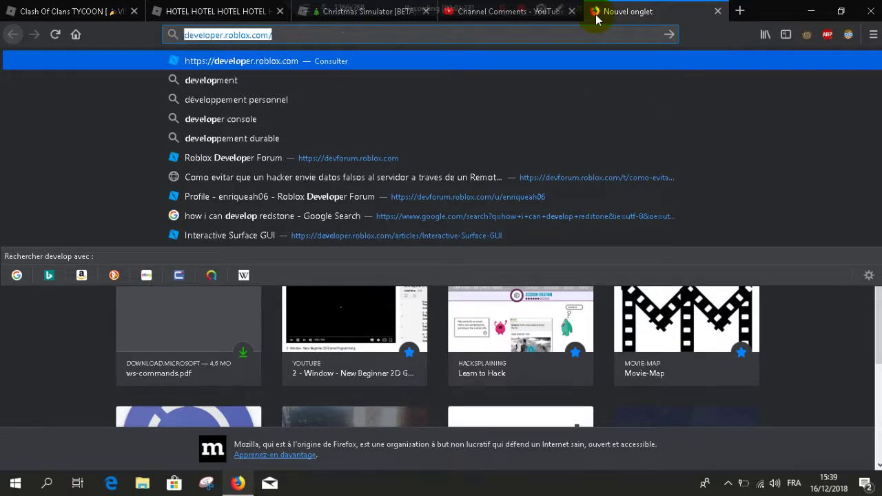
{"action": "key", "text": "Right"}
{"action": "key", "text": "BackSpace"}
Step: Go to the roblox.com/develop page
{"action": "type", "text": "roblox.com/de"}
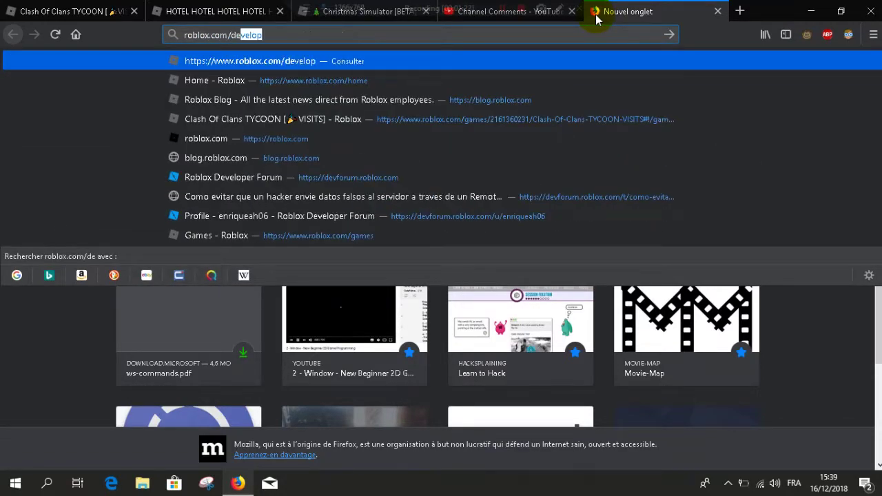
{"action": "type", "text": "velop"}
{"action": "key", "text": "Return"}
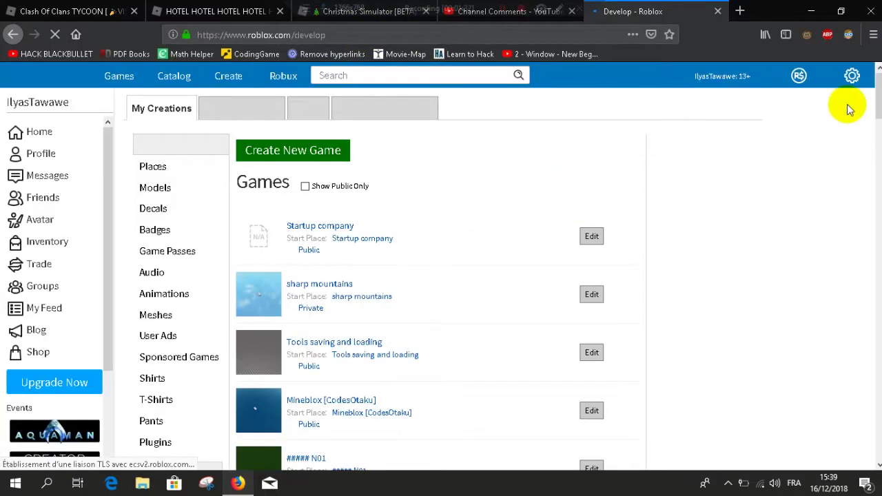
Step: Find Tinatium Mining Horizon [ALPHA] in the list of created games and open its page
{"action": "scroll", "coordinate": [441, 276], "scroll_direction": "down", "scroll_amount": 4}
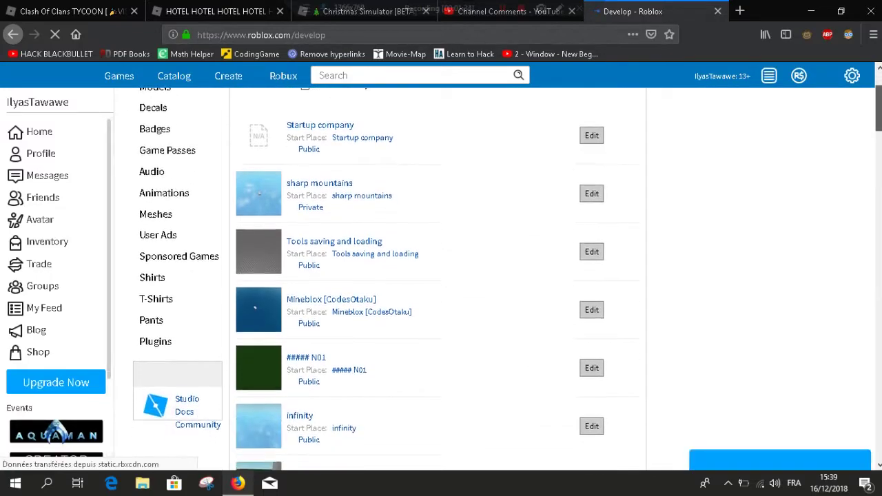
{"action": "scroll", "coordinate": [442, 276], "scroll_direction": "down", "scroll_amount": 2}
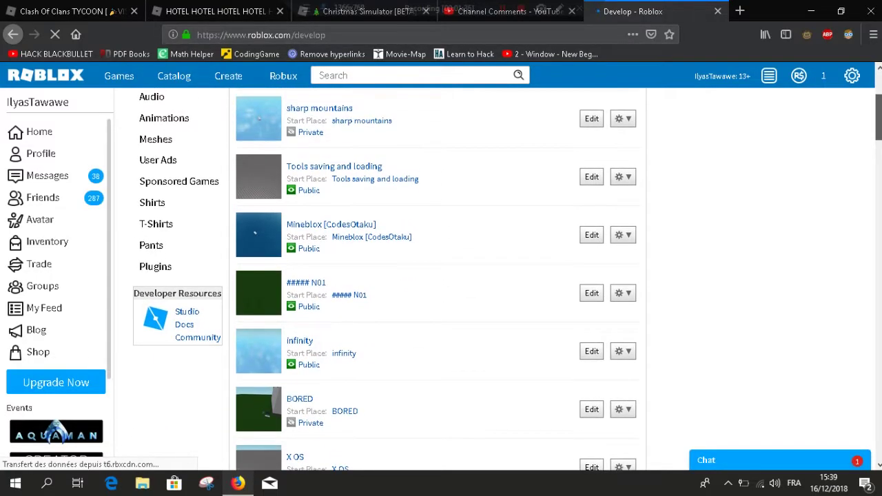
{"action": "scroll", "coordinate": [441, 276], "scroll_direction": "down", "scroll_amount": 6}
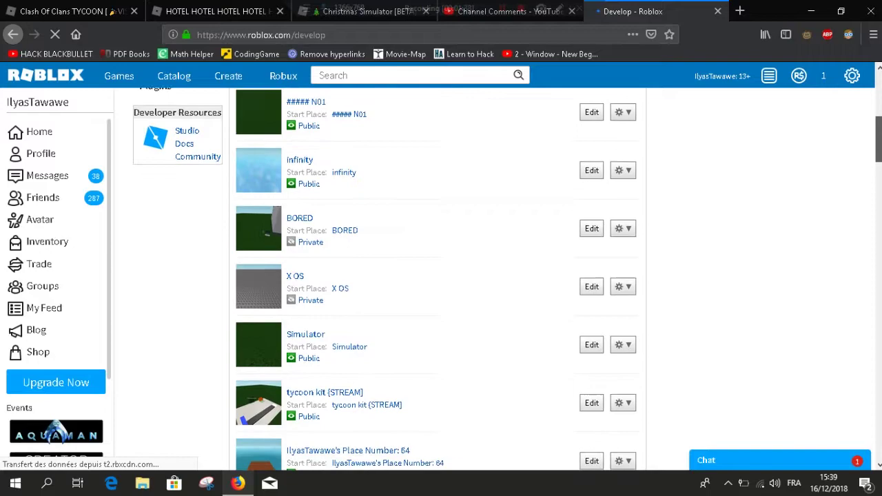
{"action": "scroll", "coordinate": [441, 276], "scroll_direction": "down", "scroll_amount": 3}
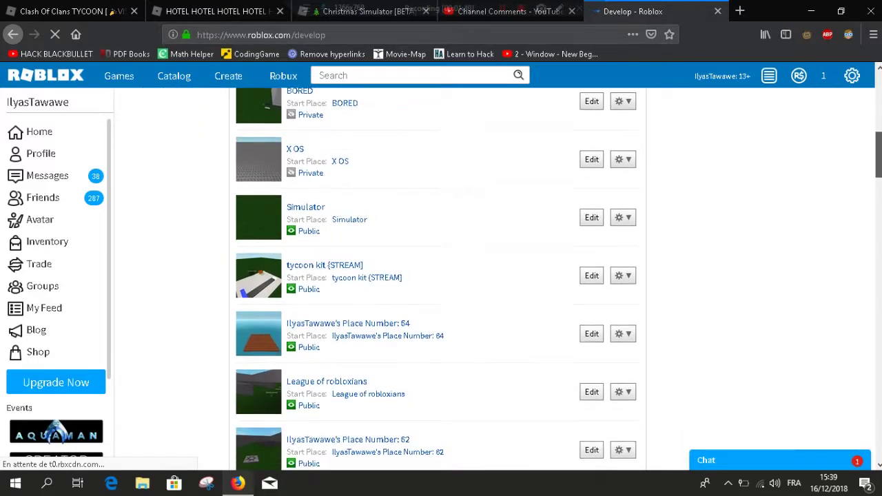
{"action": "scroll", "coordinate": [441, 275], "scroll_direction": "down", "scroll_amount": 6}
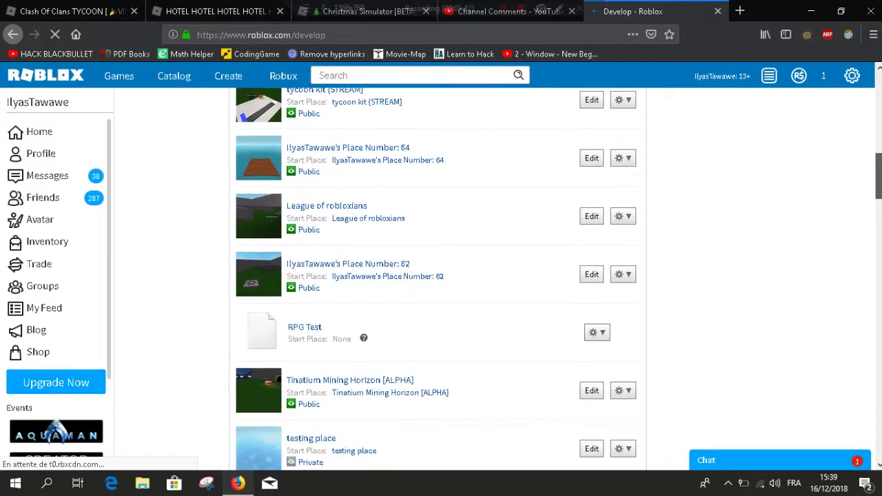
{"action": "scroll", "coordinate": [433, 203], "scroll_direction": "down", "scroll_amount": 4}
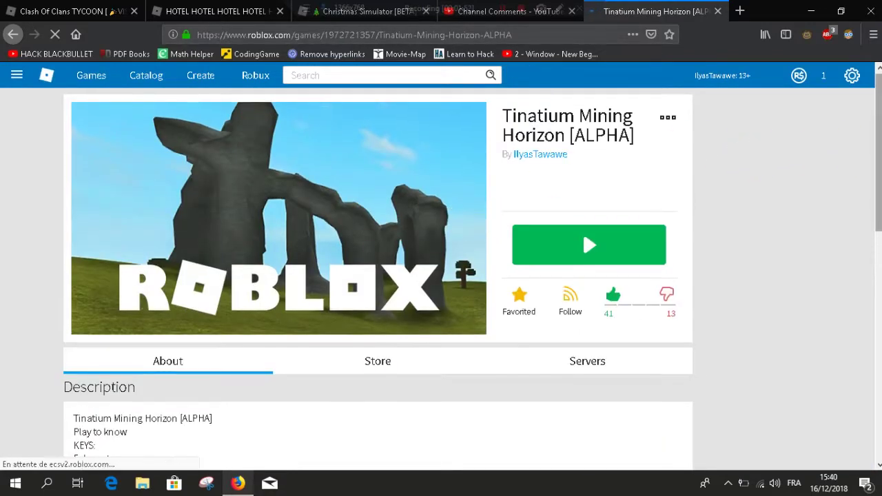
Step: Check the game's management options, description and statistics
{"action": "left_click", "coordinate": [668, 120]}
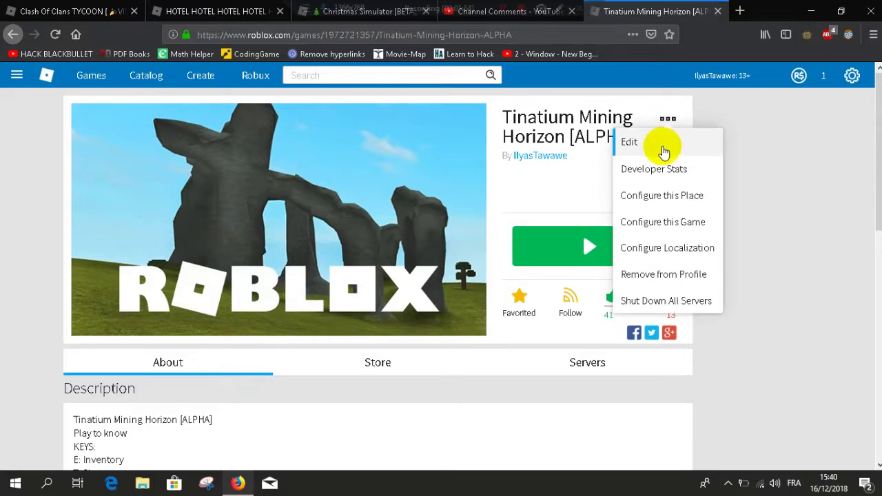
{"action": "left_click", "coordinate": [801, 186]}
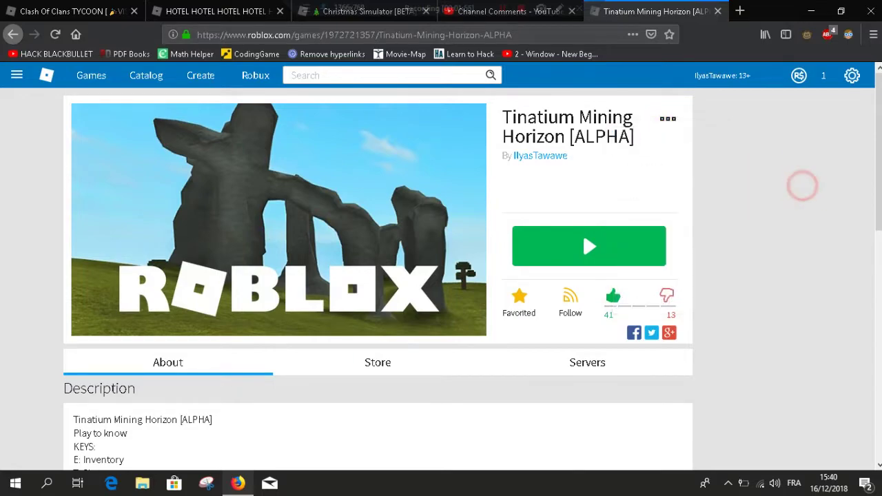
{"action": "scroll", "coordinate": [801, 187], "scroll_direction": "down", "scroll_amount": 2}
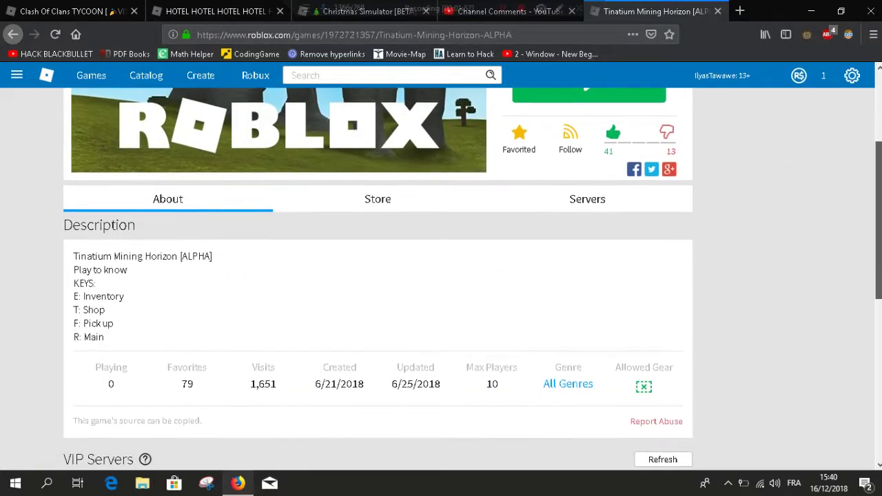
{"action": "scroll", "coordinate": [867, 153], "scroll_direction": "up", "scroll_amount": 2}
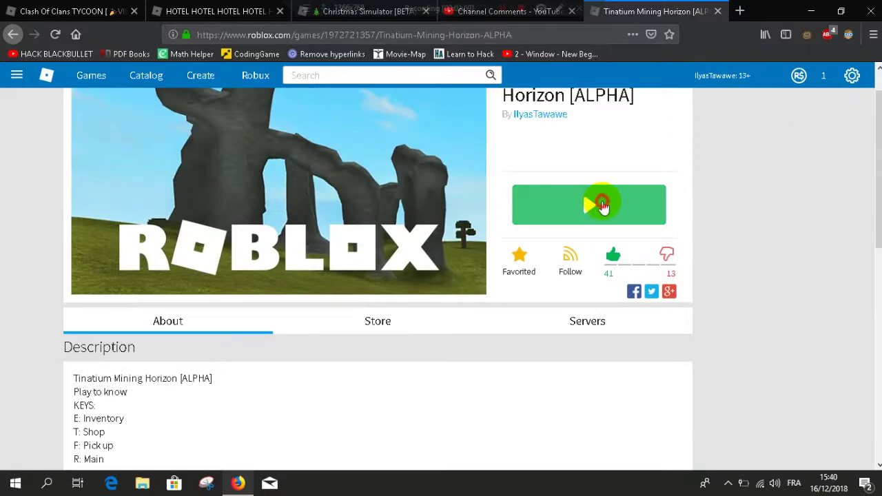
Step: Launch Tinatium Mining Horizon [ALPHA] and dismiss the prompt to download and install Roblox
{"action": "left_click", "coordinate": [604, 202]}
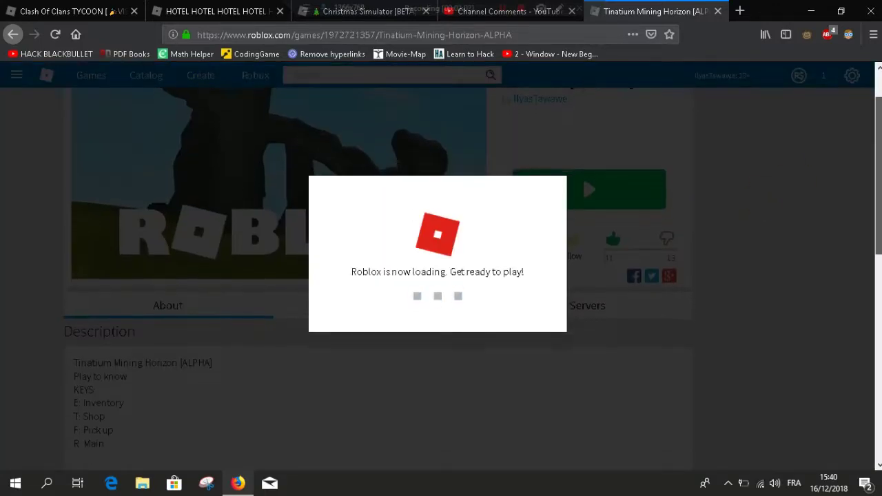
{"action": "scroll", "coordinate": [441, 275], "scroll_direction": "down", "scroll_amount": 2}
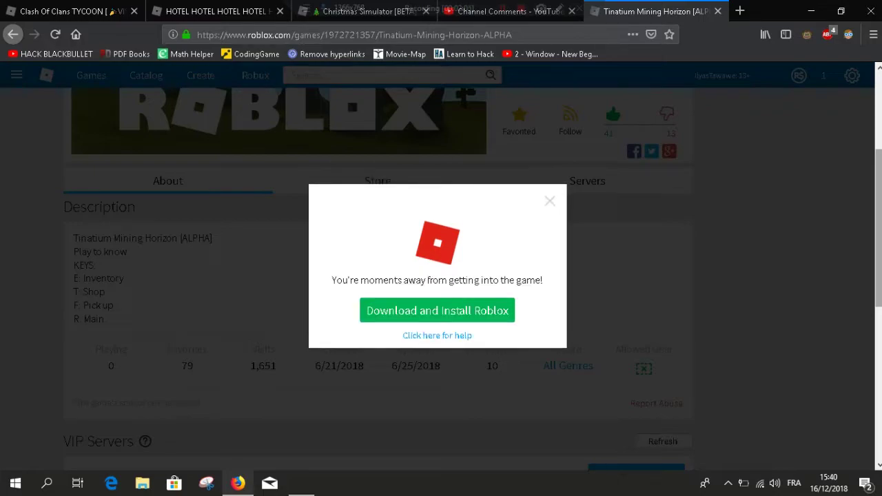
{"action": "left_click", "coordinate": [548, 201]}
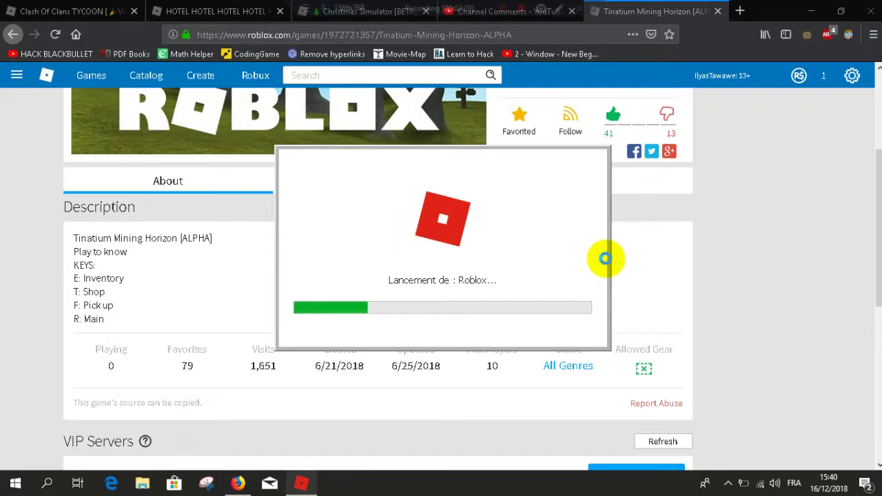
{"action": "scroll", "coordinate": [378, 276], "scroll_direction": "up", "scroll_amount": 3}
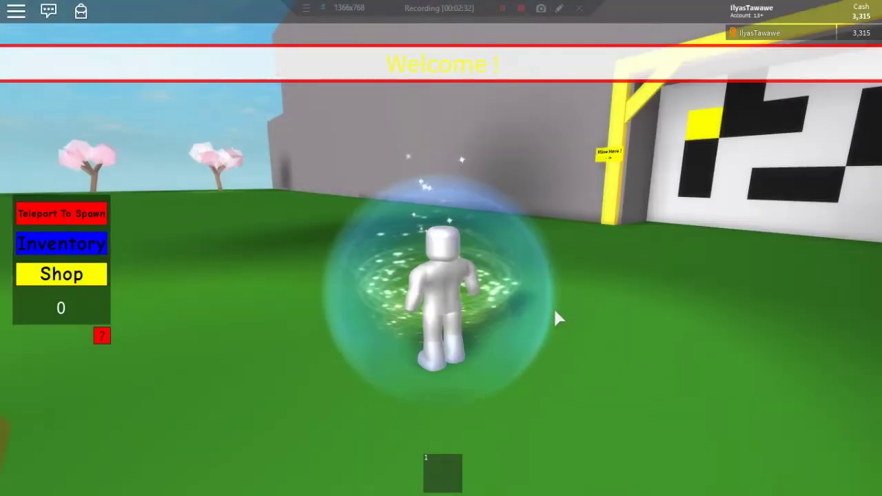
Step: Walk the character around the spawn area to view the mine entrance and the ore-selling spot
{"action": "right_click_drag", "start_coordinate": [555, 312], "coordinate": [555, 312]}
{"action": "key", "text": "w"}
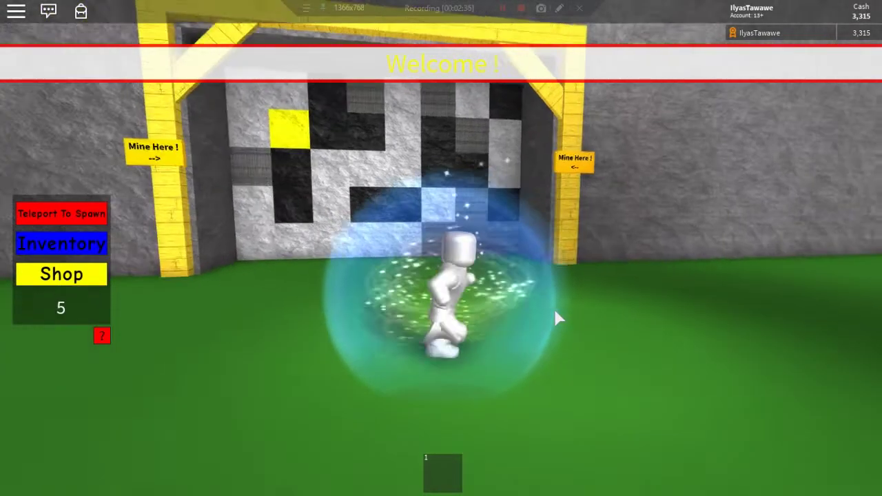
{"action": "right_click_drag", "start_coordinate": [558, 319], "coordinate": [555, 313]}
{"action": "key", "text": "s"}
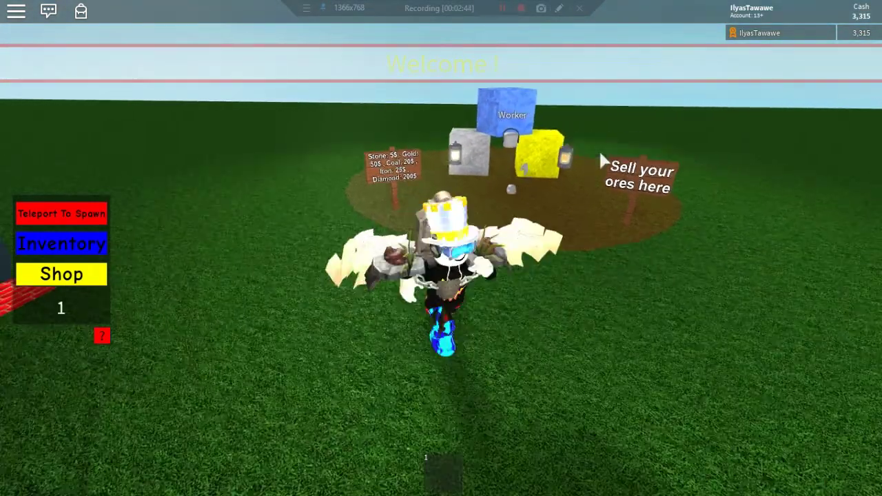
Step: Bring the character to the mine, equip the pickaxe and mine two coal blocks
{"action": "key", "text": "w"}
{"action": "right_click_drag", "start_coordinate": [594, 180], "coordinate": [590, 179]}
{"action": "key", "text": "1"}
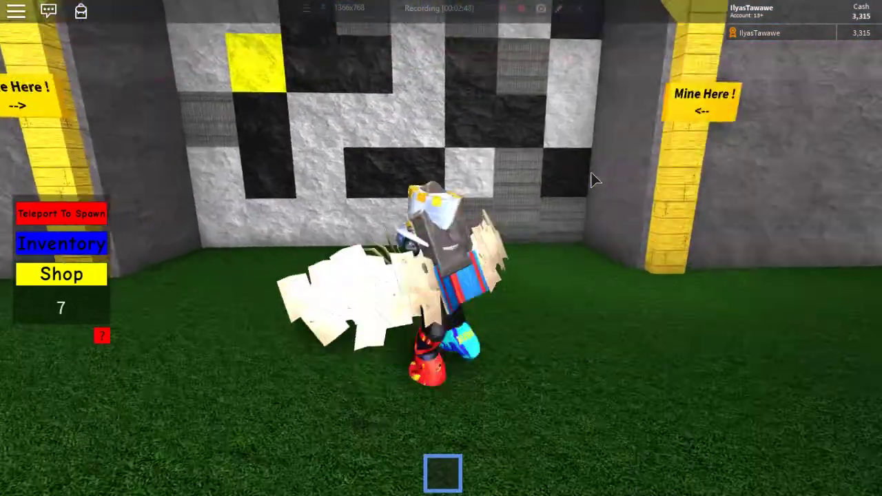
{"action": "scroll", "coordinate": [591, 179], "scroll_direction": "up", "scroll_amount": 3}
{"action": "left_click", "coordinate": [446, 254]}
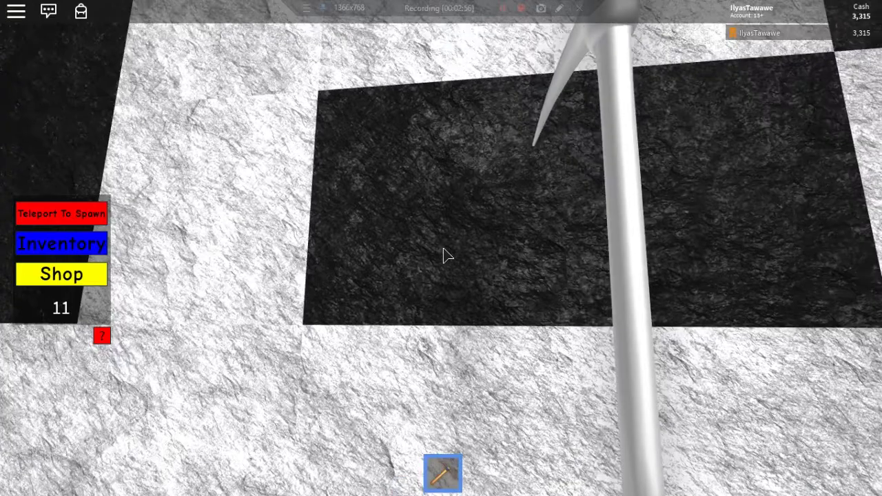
{"action": "left_click", "coordinate": [445, 256]}
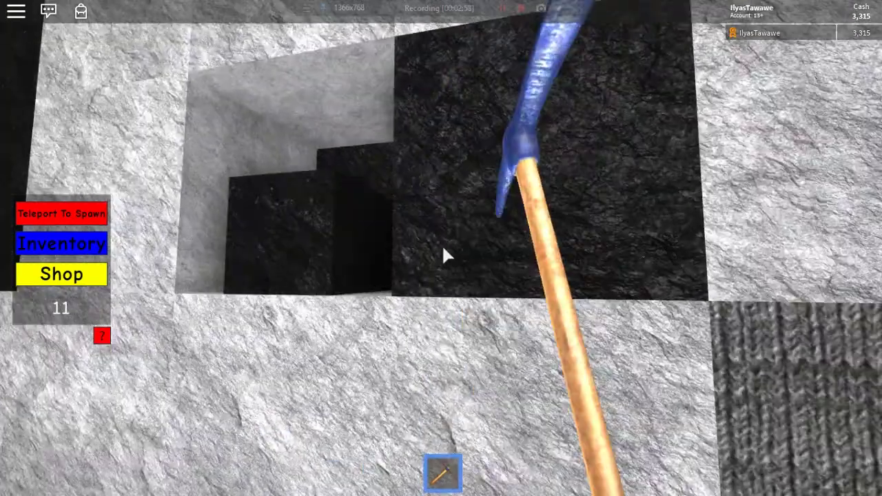
Step: Move the character out of the mine, then check the mined ores in the inventory and close it
{"action": "key", "text": "w"}
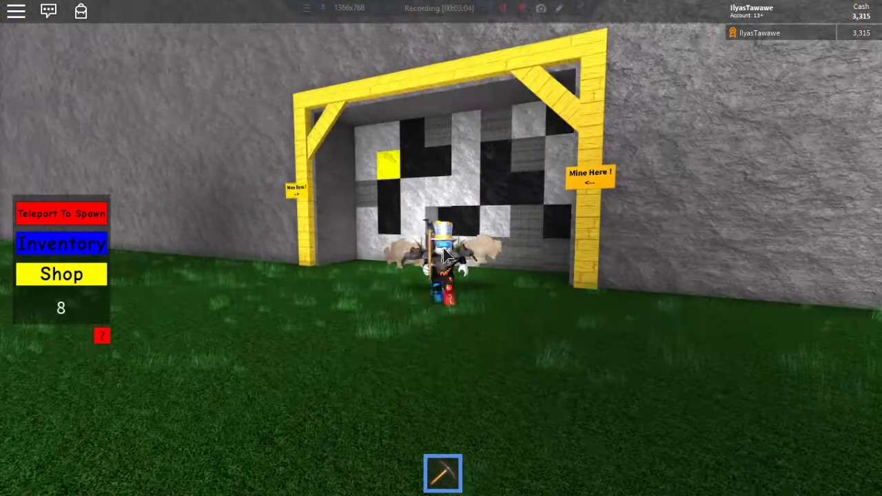
{"action": "left_click", "coordinate": [75, 251]}
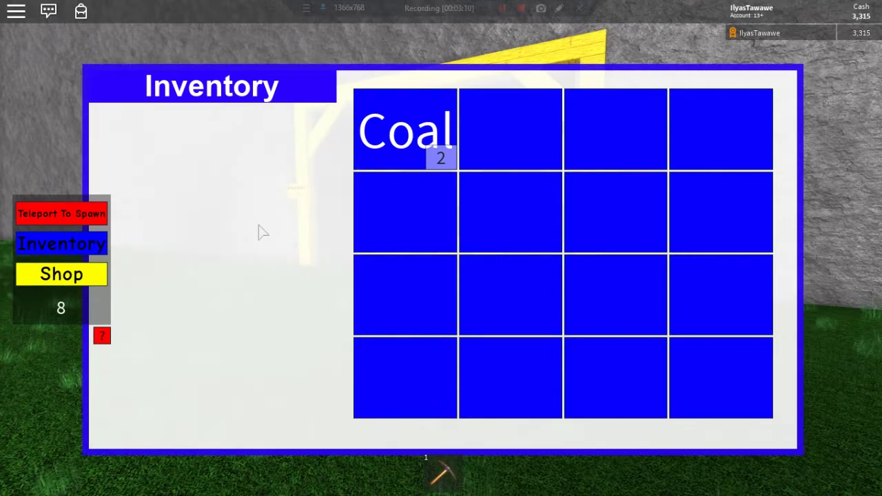
{"action": "left_click", "coordinate": [83, 251]}
Step: Walk the character across the field to view the update board and the ore-selling stand
{"action": "right_click_drag", "start_coordinate": [195, 247], "coordinate": [194, 248]}
{"action": "right_click_drag", "start_coordinate": [251, 253], "coordinate": [257, 262]}
{"action": "key", "text": "w"}
{"action": "key", "text": "space"}
{"action": "key", "text": "s"}
{"action": "key", "text": "d"}
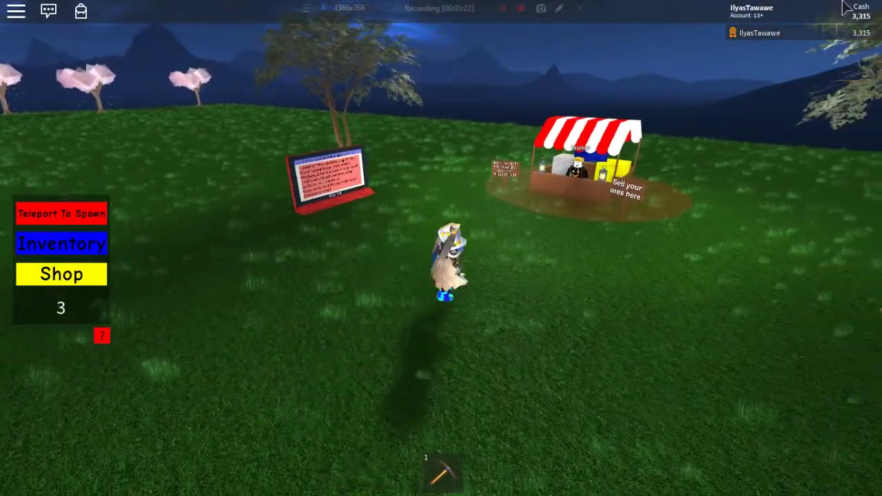
{"action": "key", "text": "w"}
{"action": "key", "text": "s"}
{"action": "key", "text": "a"}
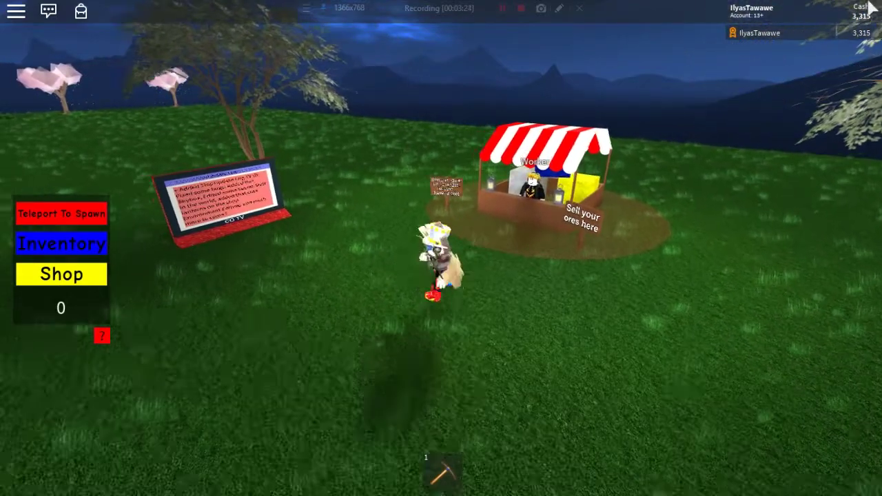
{"action": "key", "text": "a"}
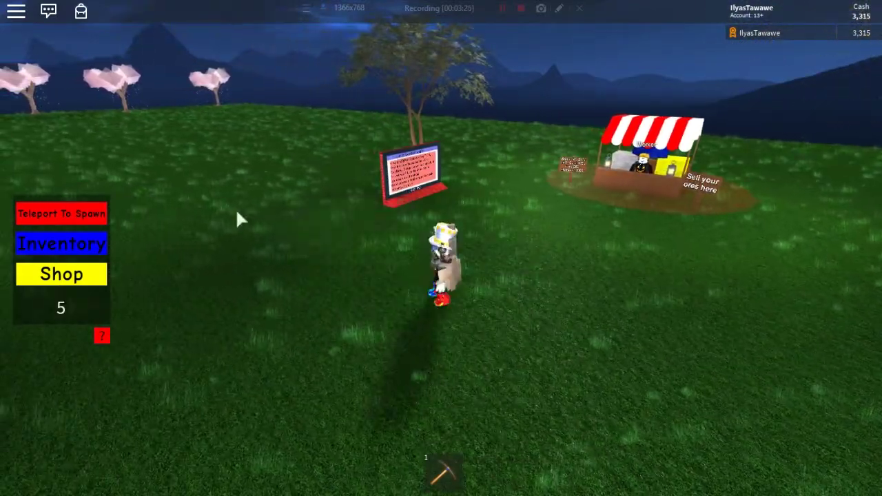
Step: Open the shop, get the Stone Pickaxe, look at the inventory and close the shop
{"action": "left_click", "coordinate": [93, 276]}
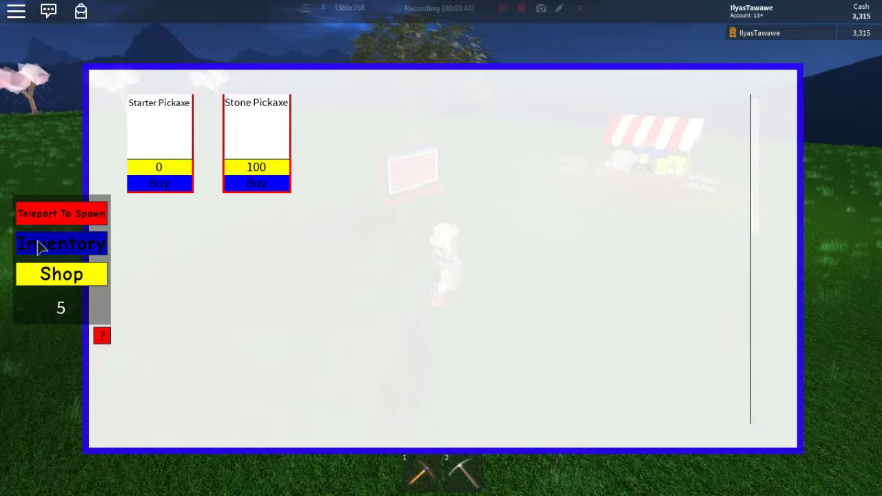
{"action": "left_click", "coordinate": [41, 247]}
{"action": "left_click", "coordinate": [42, 252]}
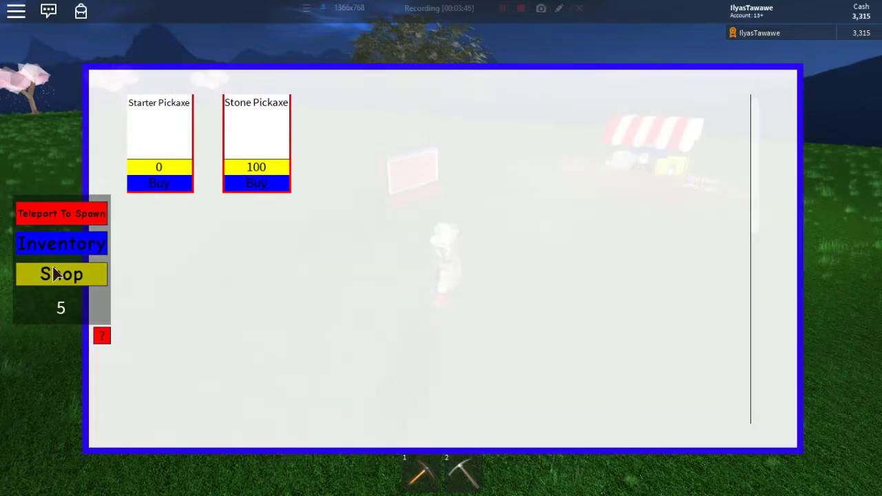
{"action": "left_click", "coordinate": [57, 276]}
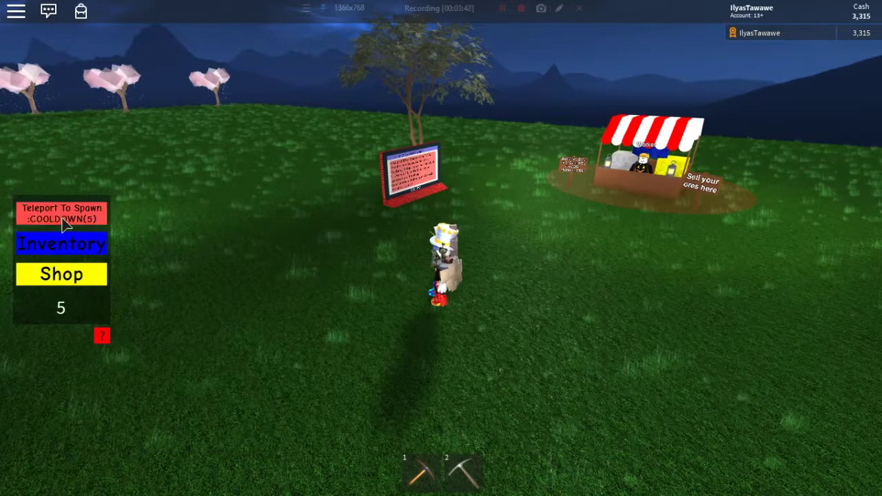
Step: Teleport the character to spawn, then open and close the form for sending the creator a report or suggestion
{"action": "left_click", "coordinate": [64, 221]}
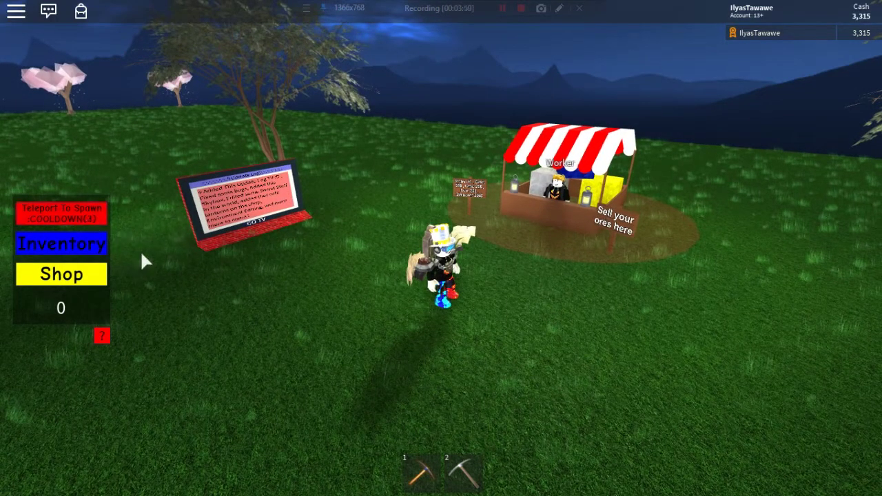
{"action": "left_click", "coordinate": [101, 337]}
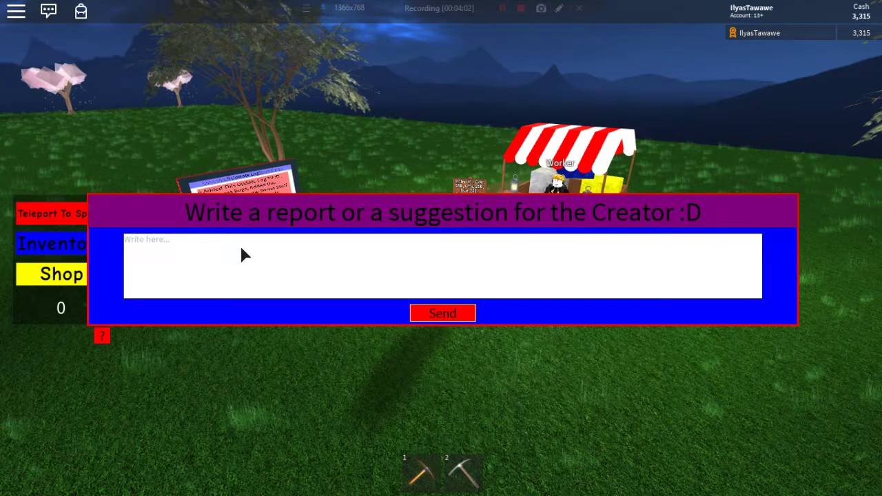
{"action": "left_click", "coordinate": [101, 337]}
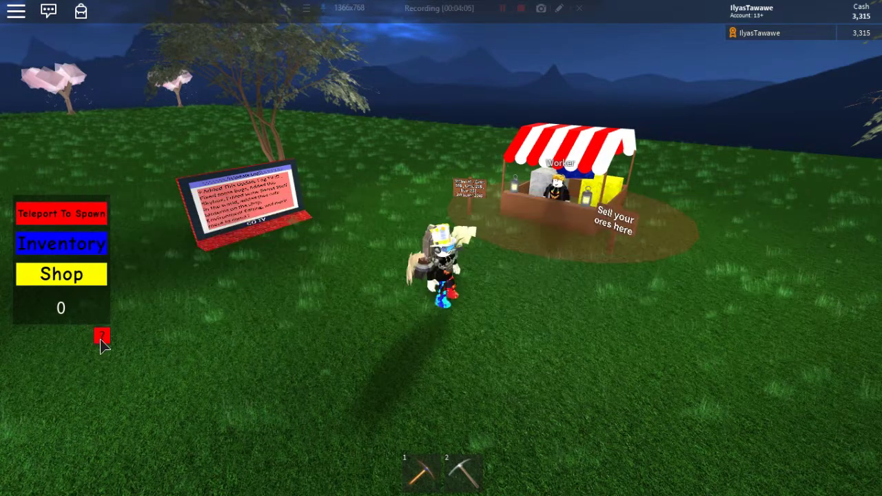
Step: Walk the character toward the ore-selling stand and briefly check the inventory
{"action": "right_click_drag", "start_coordinate": [234, 269], "coordinate": [234, 274]}
{"action": "key", "text": "w"}
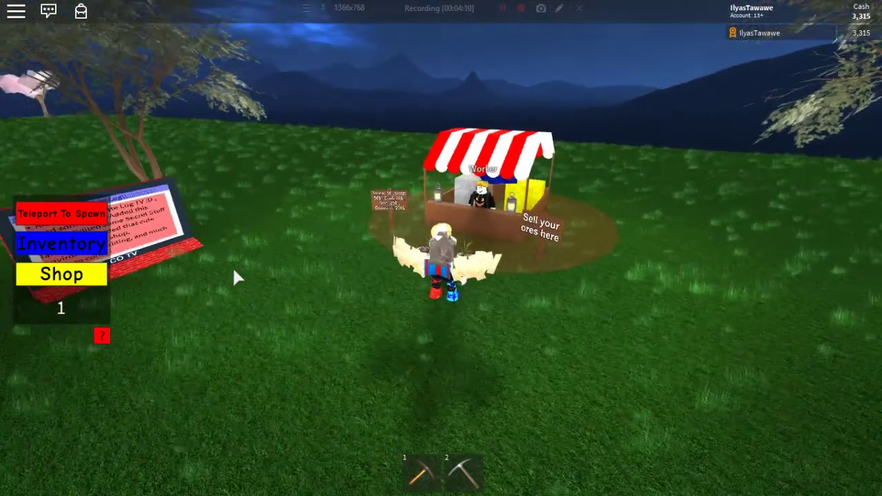
{"action": "left_click", "coordinate": [62, 242]}
{"action": "left_click", "coordinate": [64, 245]}
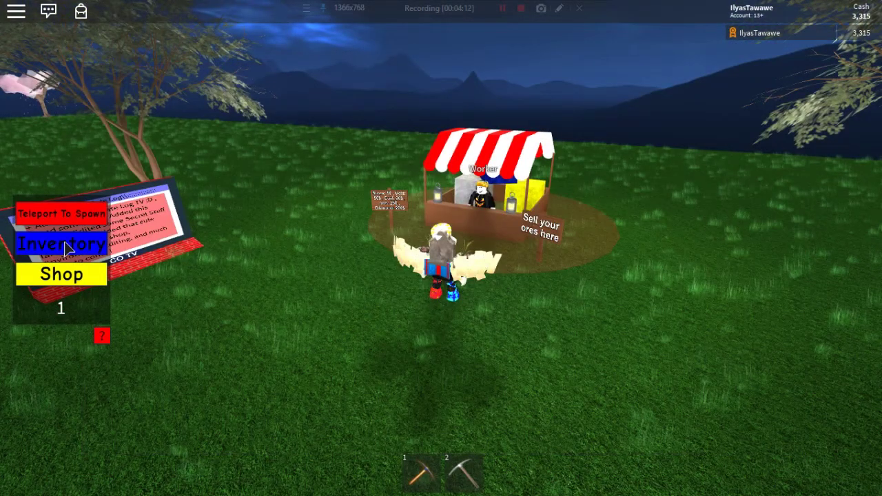
Step: Bring the character up to the price sign beside the ore-selling stand and read the ore prices in first person
{"action": "key", "text": "w"}
{"action": "scroll", "coordinate": [275, 238], "scroll_direction": "up", "scroll_amount": 5}
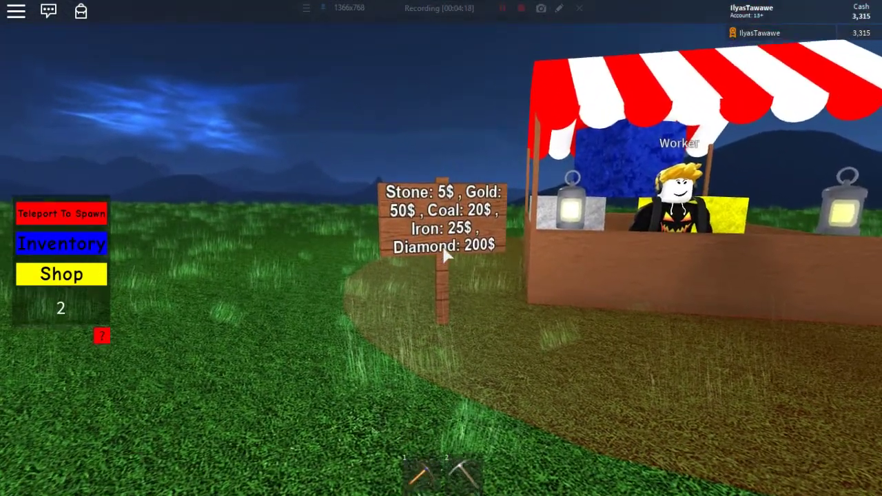
{"action": "key", "text": "w"}
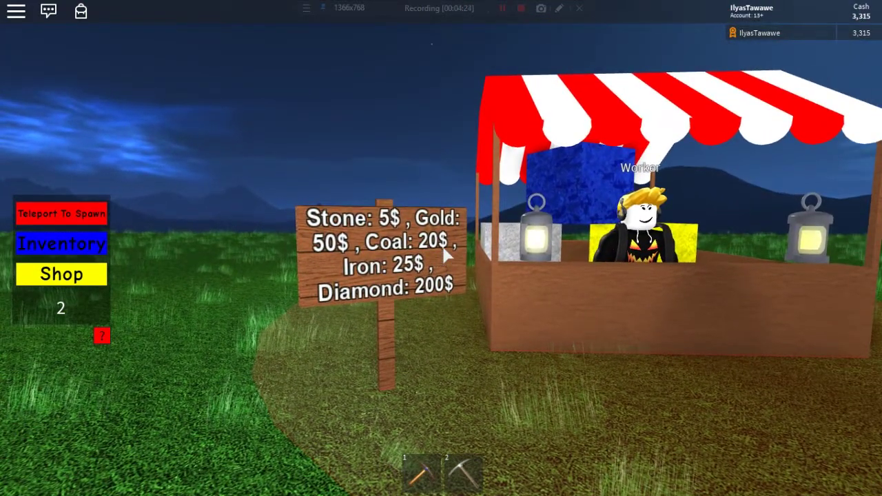
{"action": "key", "text": "s"}
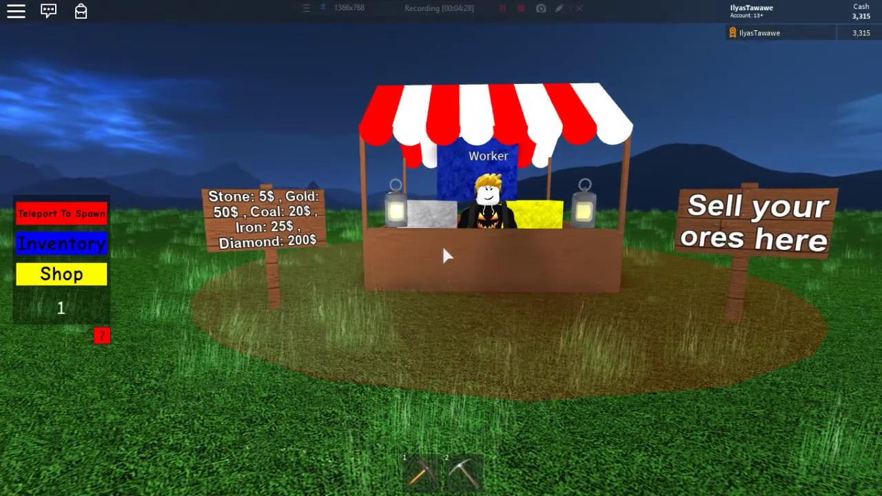
Step: Return to third-person view, walk the character into the selling circle to sell the mined ores, and step back out
{"action": "scroll", "coordinate": [442, 244], "scroll_direction": "down", "scroll_amount": 3}
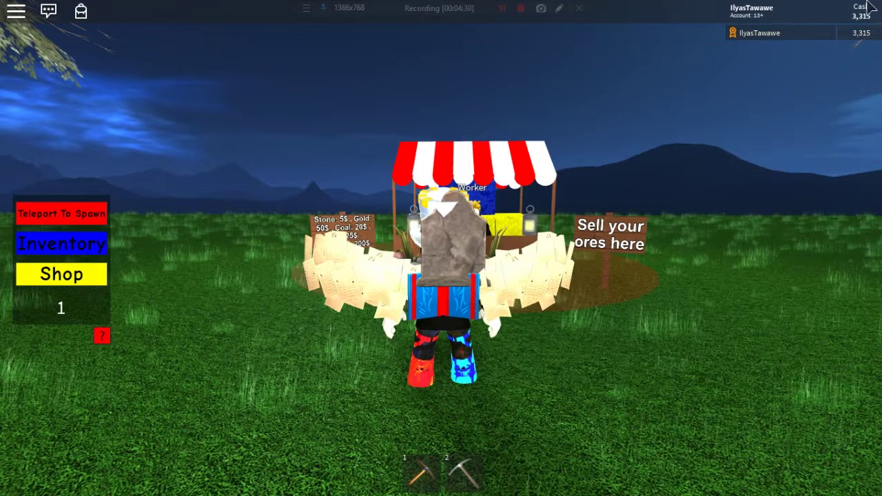
{"action": "key", "text": "w"}
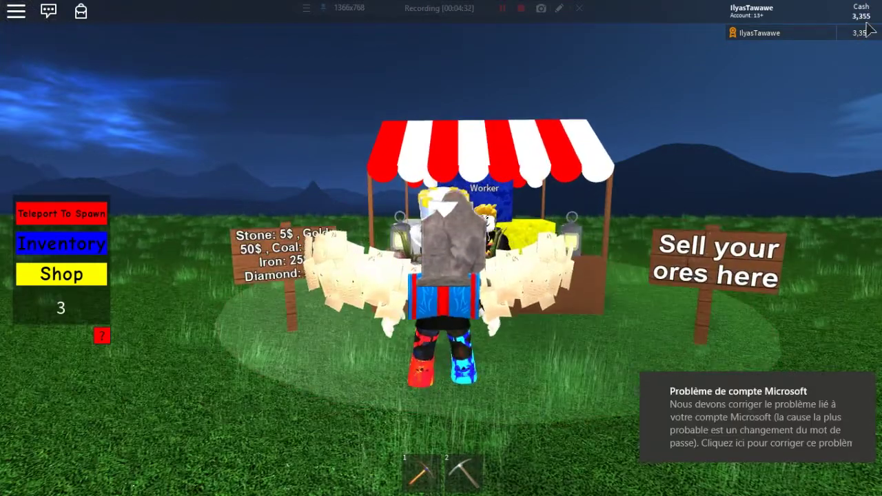
{"action": "key", "text": "s"}
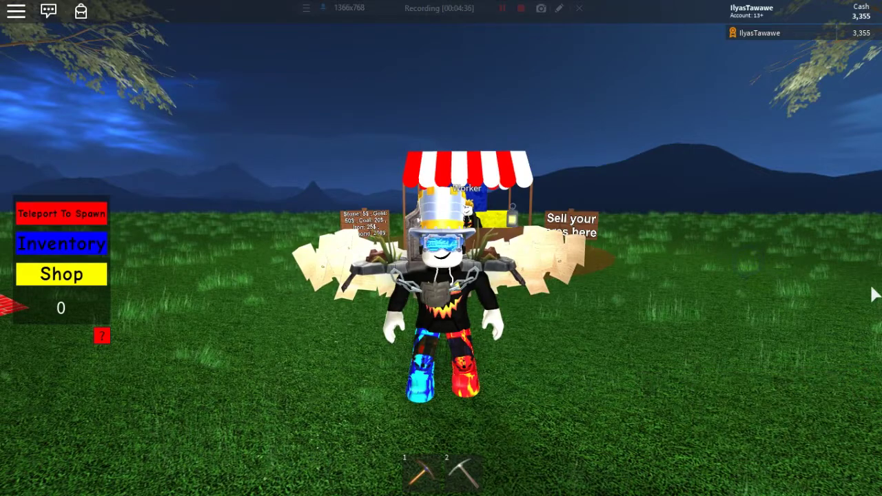
Step: Move the character away from the stand, then view the game's settings and resume the game
{"action": "key", "text": "w"}
{"action": "key", "text": "d"}
{"action": "key", "text": "a"}
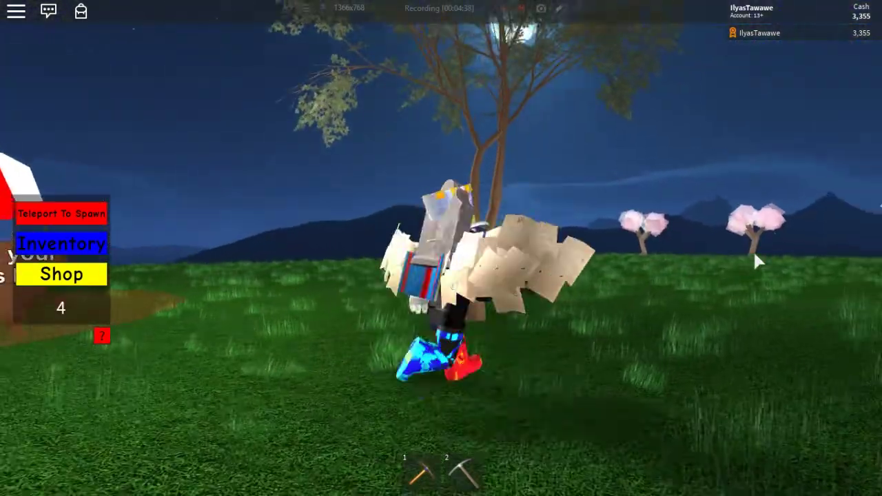
{"action": "key", "text": "Escape"}
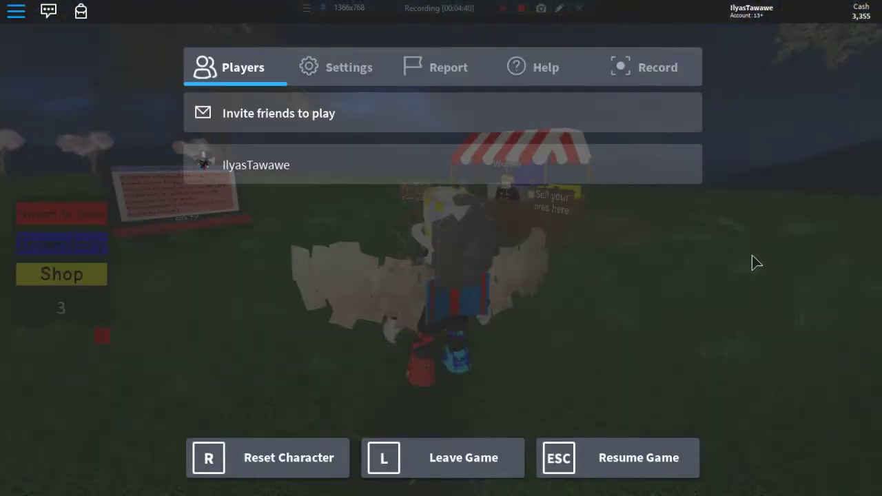
{"action": "left_click", "coordinate": [346, 82]}
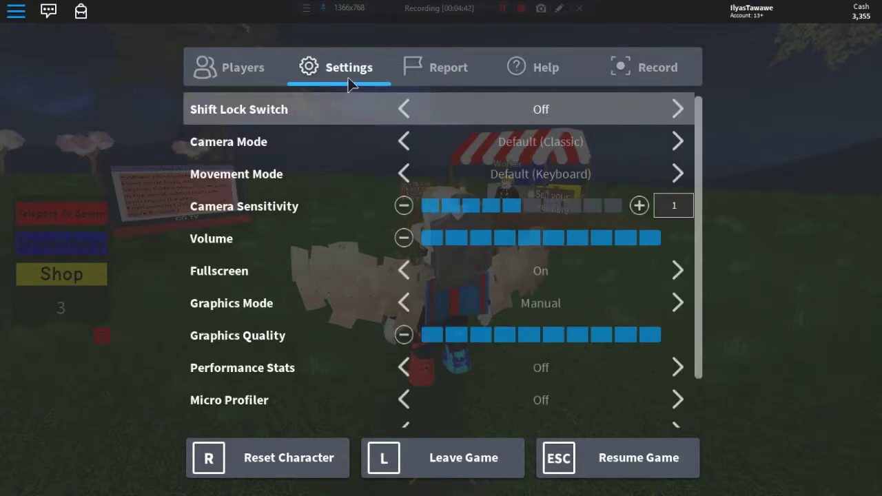
{"action": "key", "text": "Escape"}
Step: Walk the character past the update board and across the field to the pink trees to view the far area
{"action": "right_click_drag", "start_coordinate": [495, 295], "coordinate": [495, 295]}
{"action": "key", "text": "w"}
{"action": "key", "text": "w"}
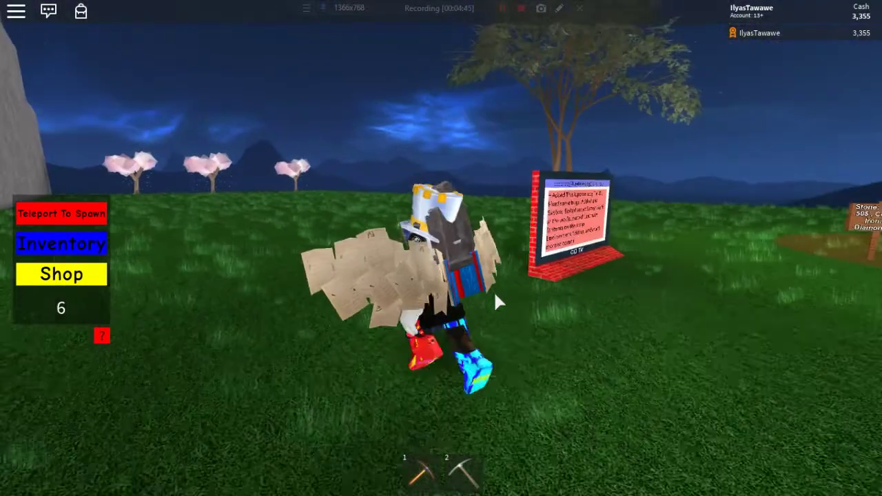
{"action": "key", "text": "w"}
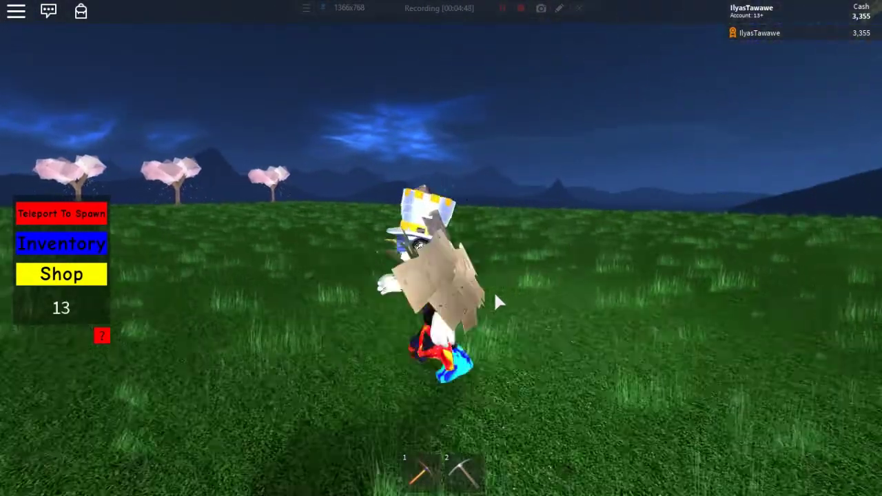
{"action": "key", "text": "w"}
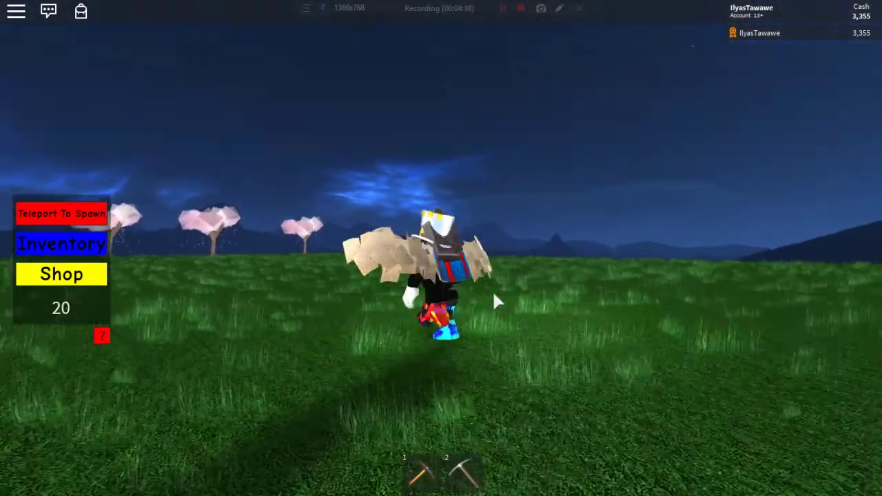
{"action": "key", "text": "w"}
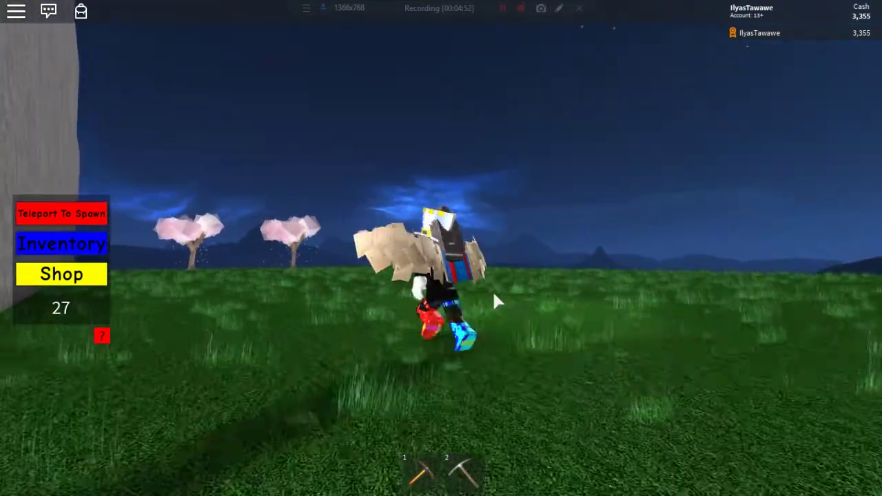
{"action": "key", "text": "w"}
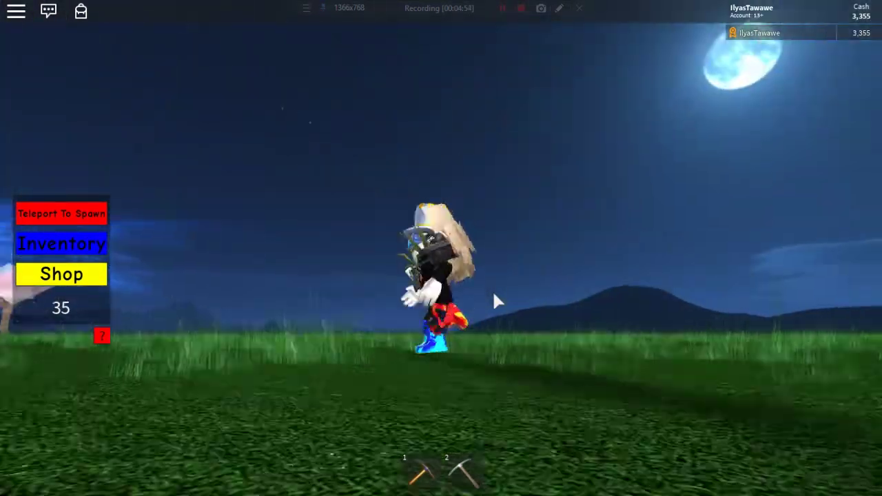
{"action": "key", "text": "w"}
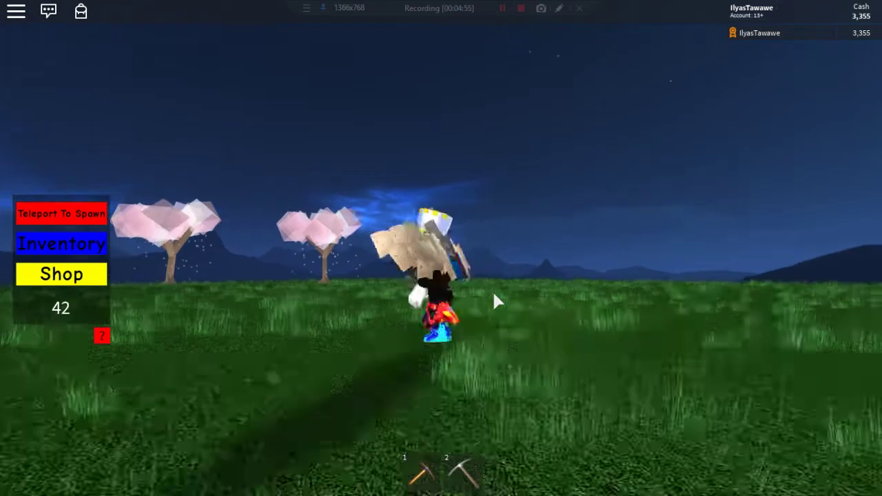
{"action": "key", "text": "w"}
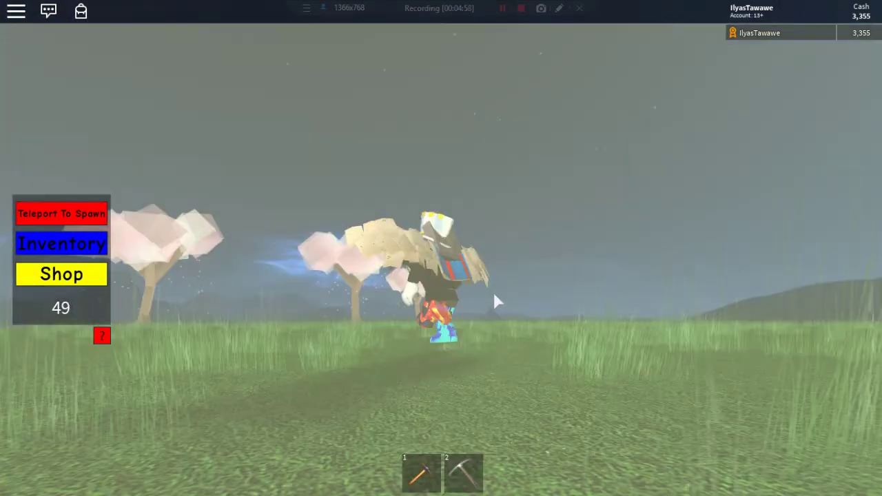
{"action": "key", "text": "w"}
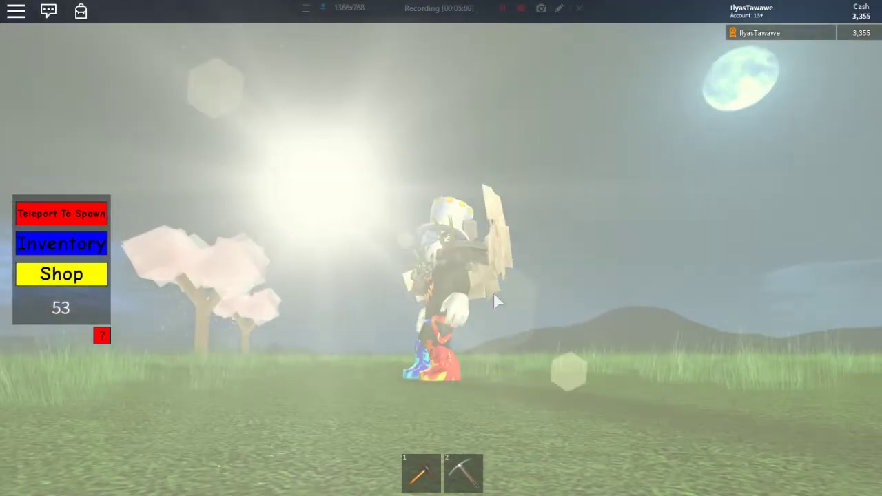
{"action": "key", "text": "a"}
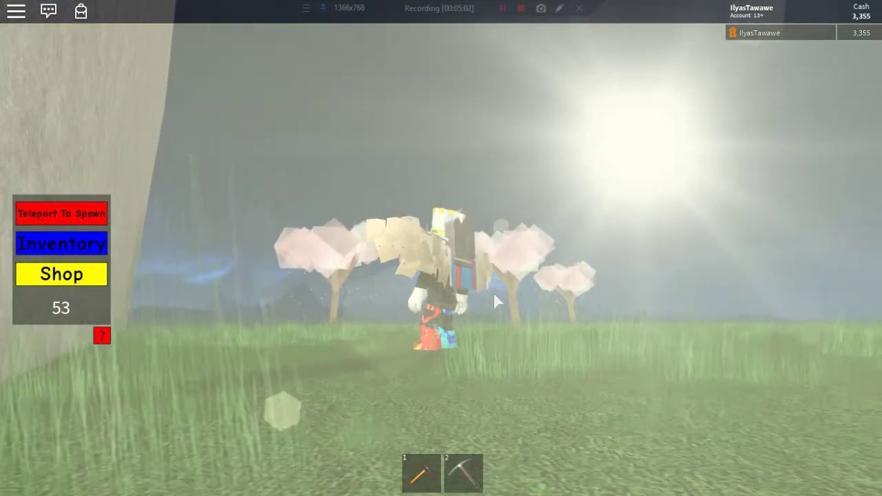
Step: Walk the character back from the pink trees and switch between the two pickaxes, ending with the stone one equipped
{"action": "key", "text": "s"}
{"action": "mouse_move", "coordinate": [464, 317]}
{"action": "right_mouse_down"}
{"action": "mouse_move", "coordinate": [453, 306]}
{"action": "mouse_move", "coordinate": [457, 315]}
{"action": "right_mouse_up"}
{"action": "key", "text": "w"}
{"action": "key", "text": "2"}
{"action": "key", "text": "1"}
{"action": "key", "text": "2"}
{"action": "key", "text": "s"}
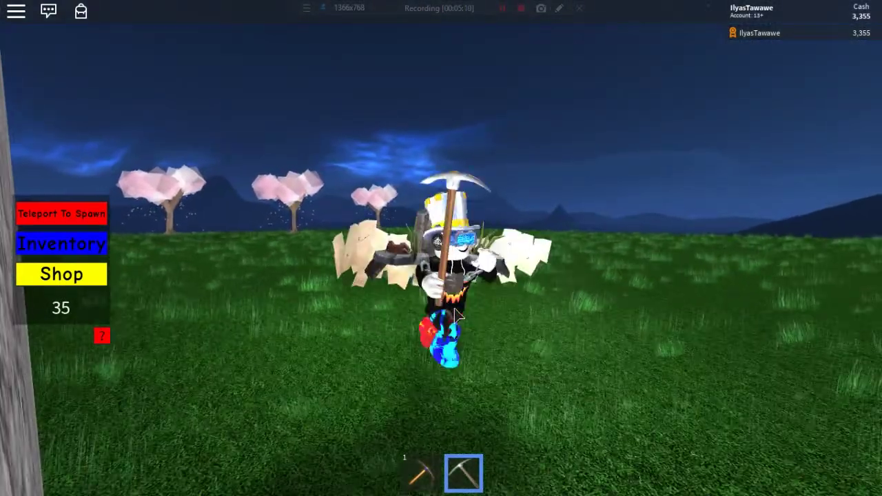
Step: Walk the character along the rock wall to the yellow-framed mine entrance
{"action": "right_click_drag", "start_coordinate": [455, 315], "coordinate": [454, 315]}
{"action": "key", "text": "w"}
{"action": "key", "text": "w"}
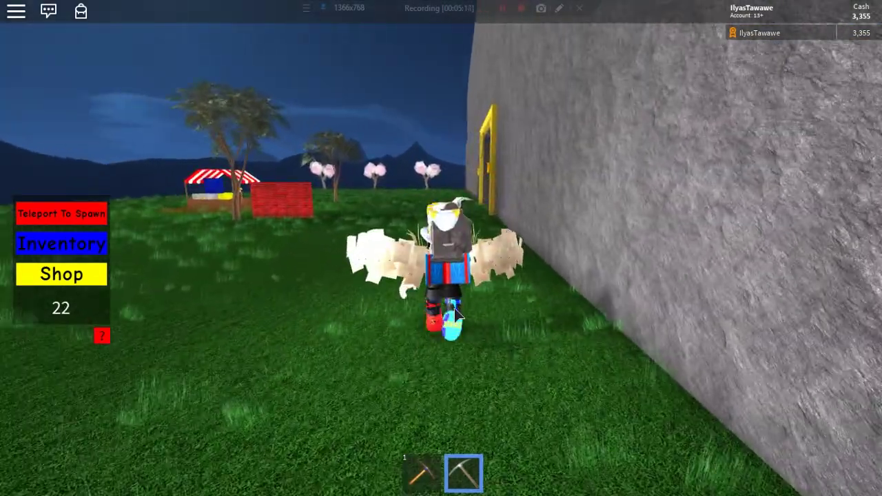
{"action": "key", "text": "w"}
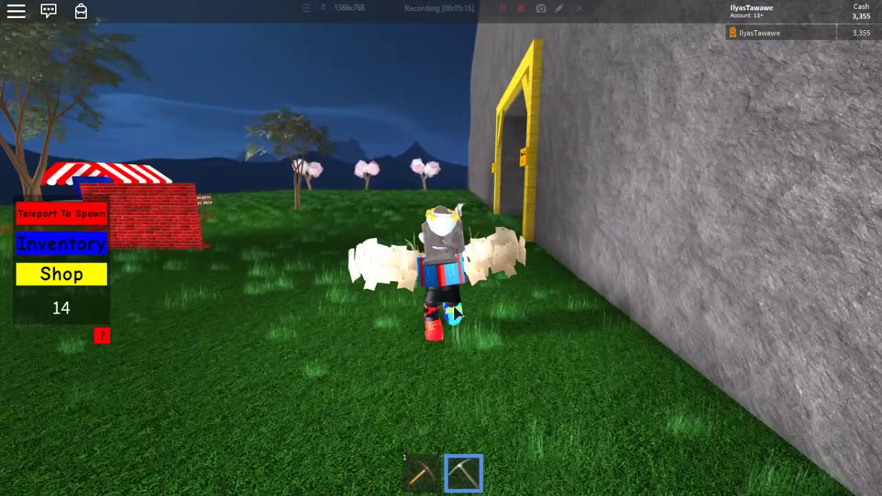
{"action": "key", "text": "w"}
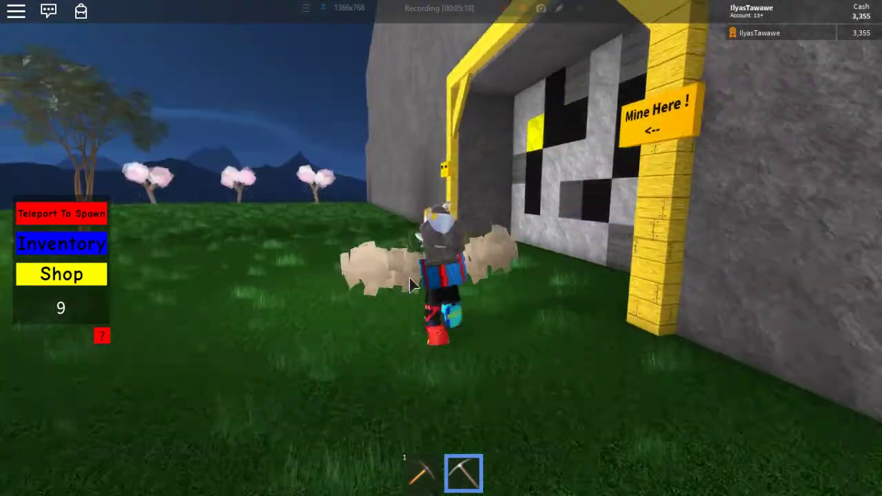
Step: Put the pickaxe away and move the character back and forth in front of the mine to view its ore blocks
{"action": "key", "text": "2"}
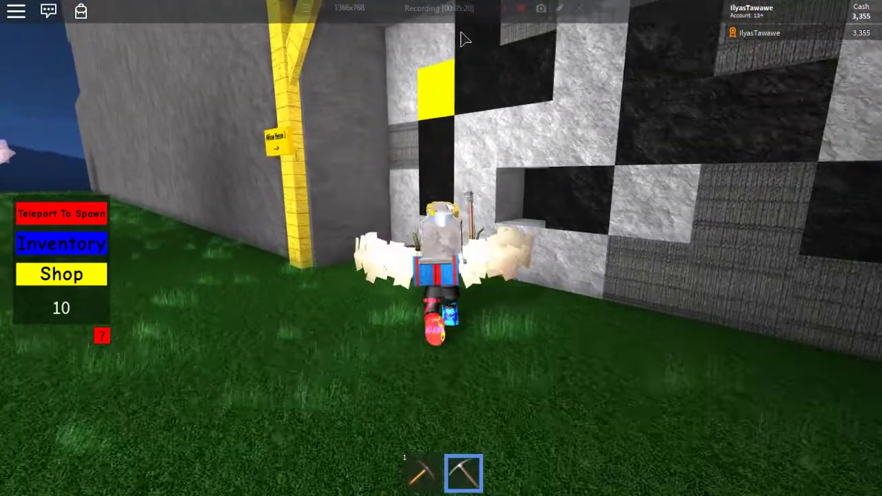
{"action": "key", "text": "s"}
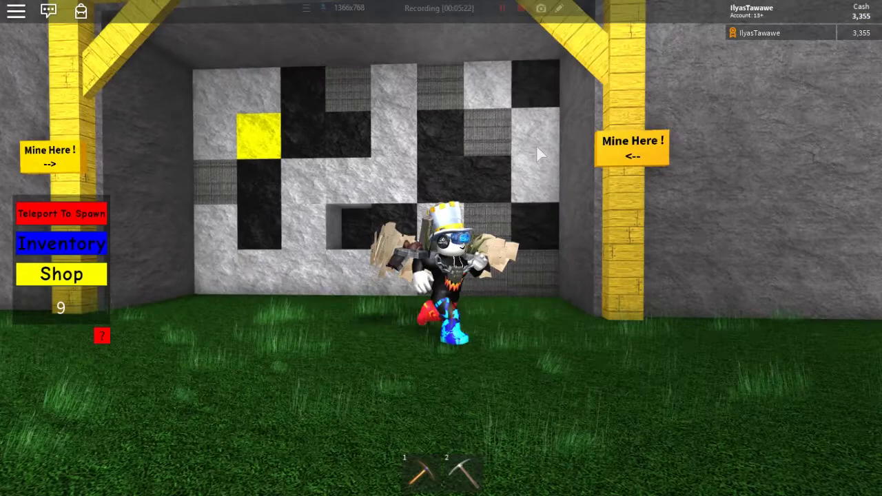
{"action": "key", "text": "2"}
{"action": "key", "text": "a"}
{"action": "key", "text": "w"}
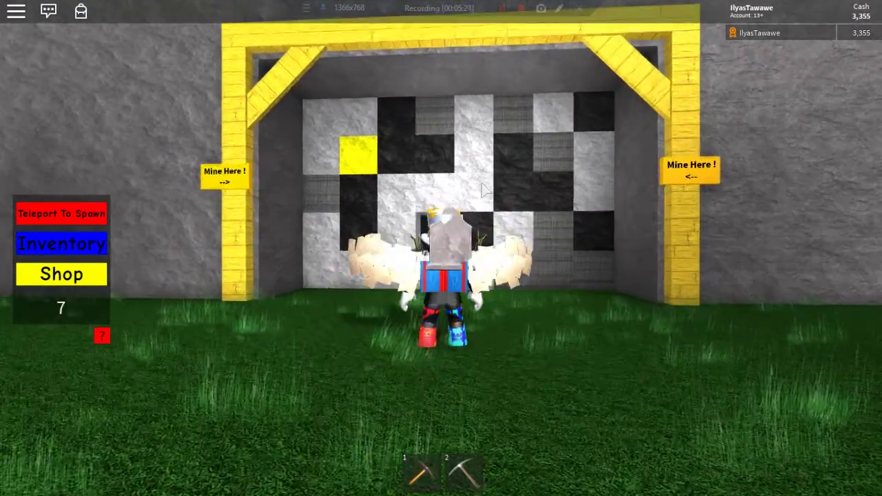
{"action": "key", "text": "s"}
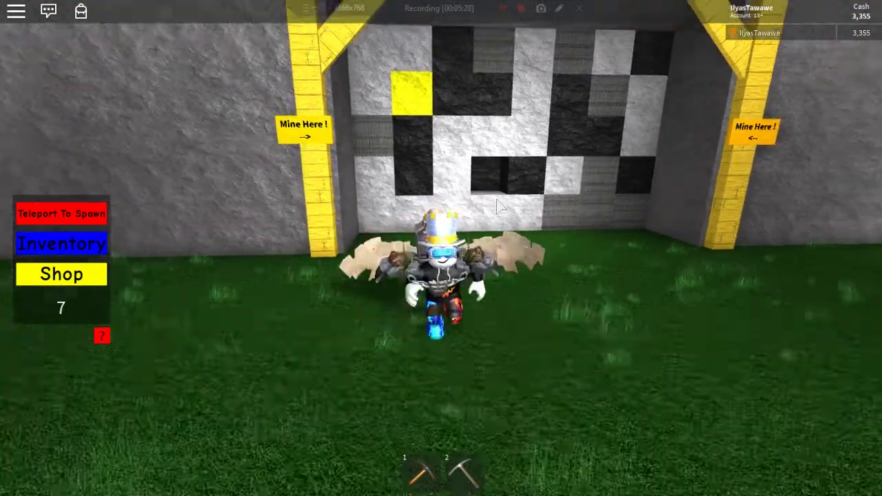
{"action": "key", "text": "w"}
{"action": "key", "text": "w"}
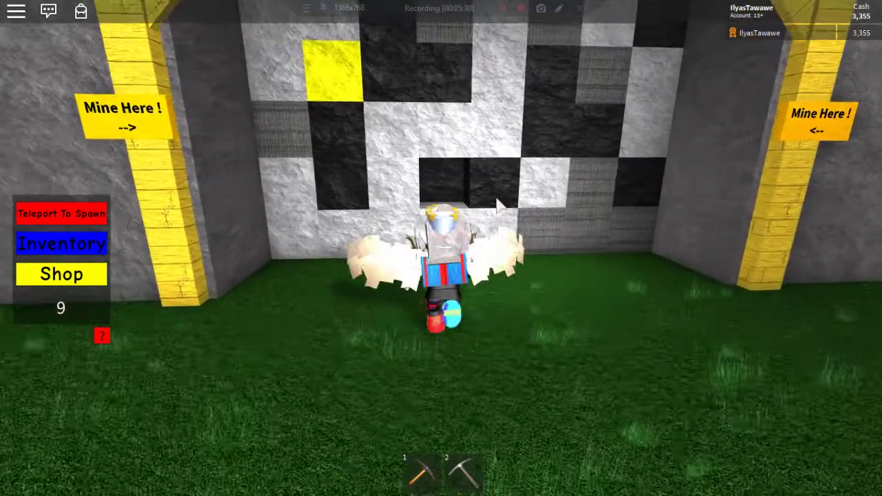
Step: Walk the character up to the ore wall inside the mine entrance and back out to examine its blocks
{"action": "key", "text": "s"}
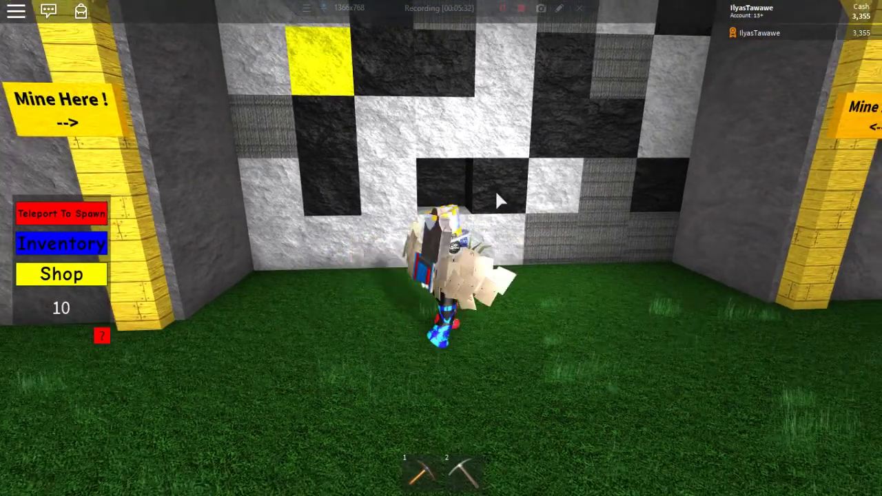
{"action": "key", "text": "w"}
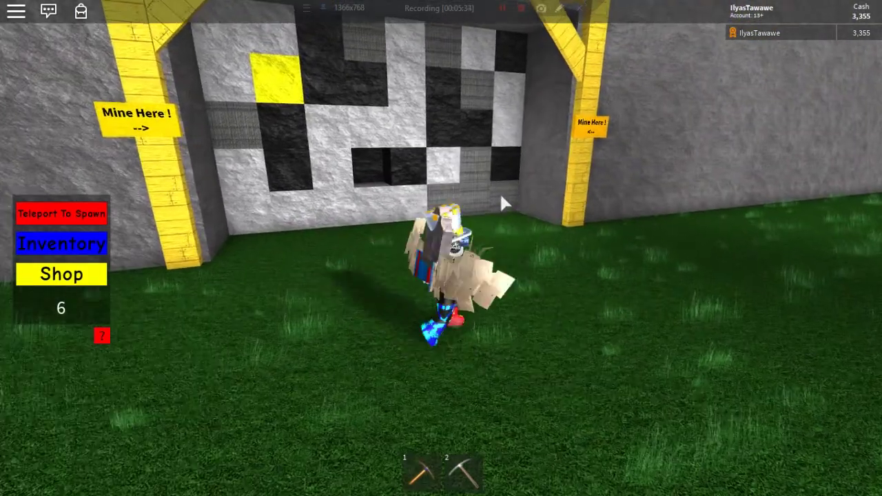
{"action": "key", "text": "Left"}
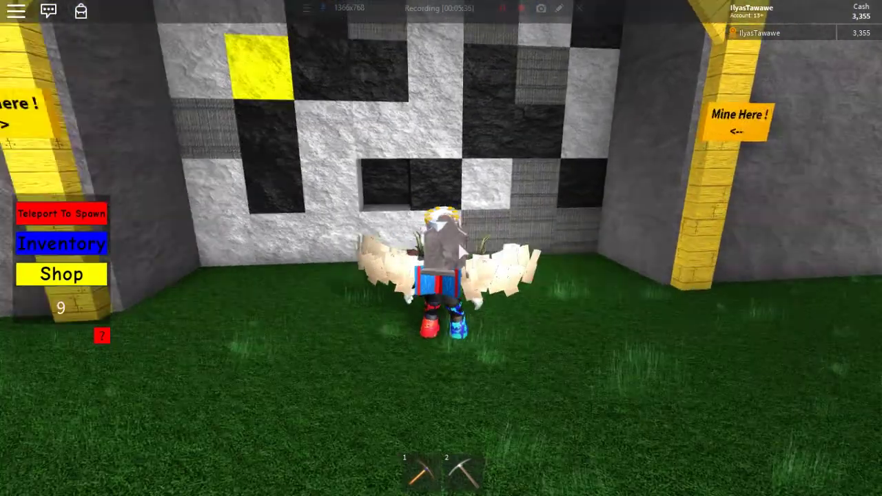
{"action": "key", "text": "w"}
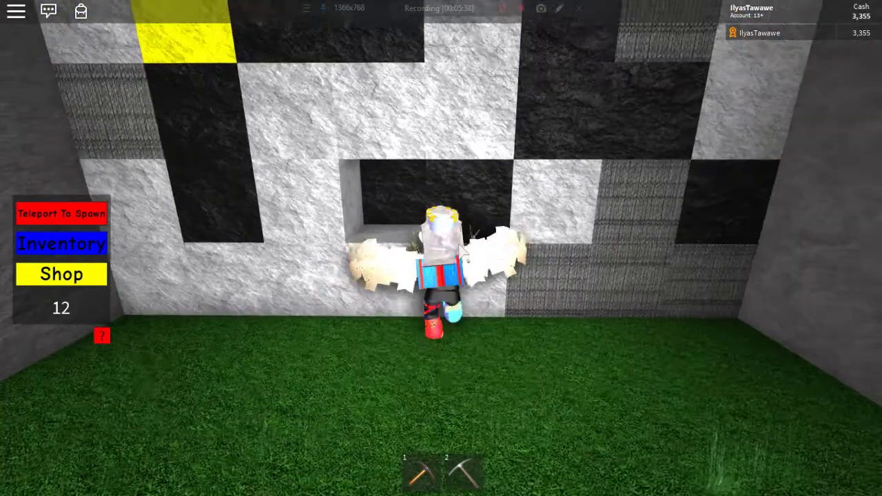
{"action": "key", "text": "s"}
{"action": "key", "text": "s"}
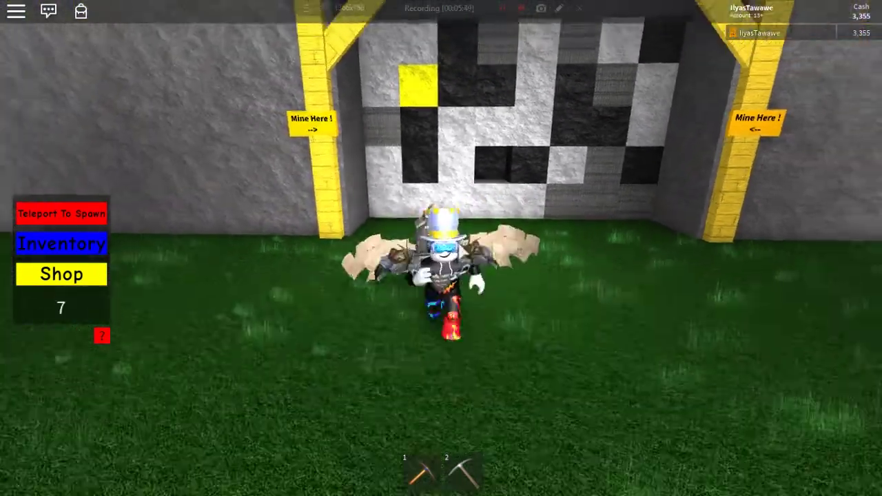
{"action": "key", "text": "w"}
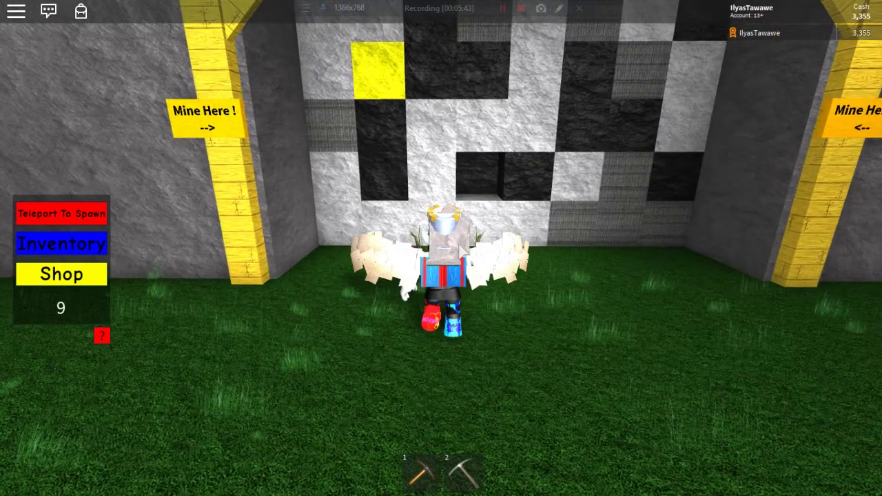
Step: Walk the character from the mine to the ore-selling stand and back off to view the worker and price signs
{"action": "key", "text": "w"}
{"action": "right_click_drag", "start_coordinate": [459, 244], "coordinate": [467, 244]}
{"action": "key", "text": "w"}
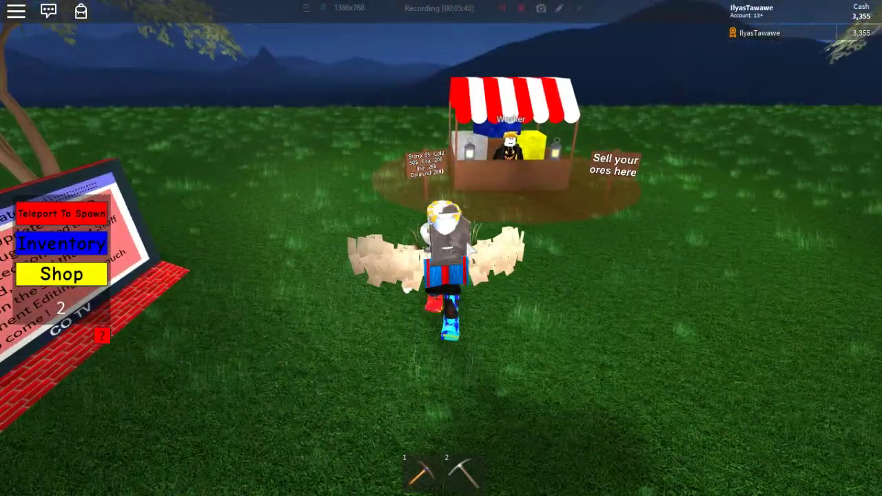
{"action": "key", "text": "w"}
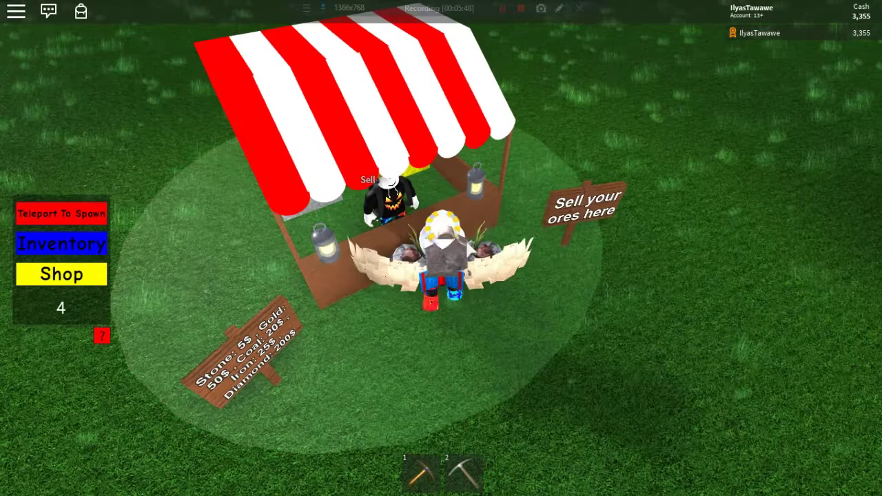
{"action": "key", "text": "s"}
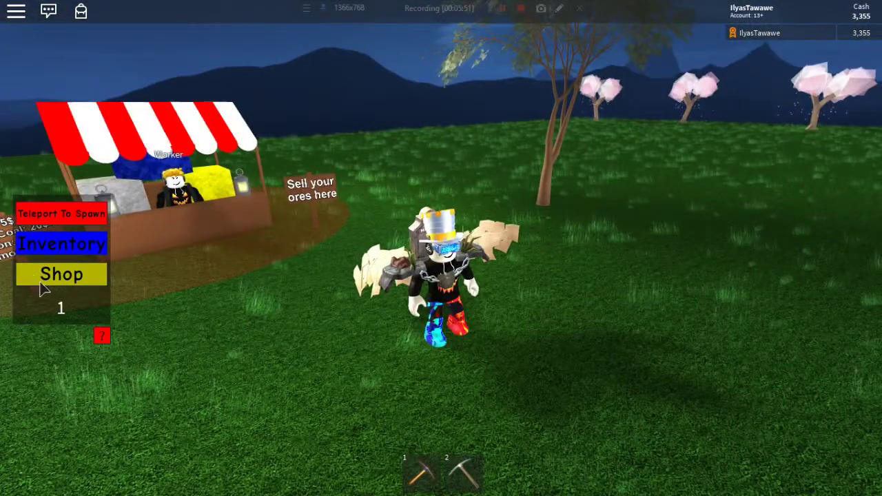
Step: Open the shop to view the pickaxes on sale, close it and turn the character's view towards the mine
{"action": "left_click", "coordinate": [58, 274]}
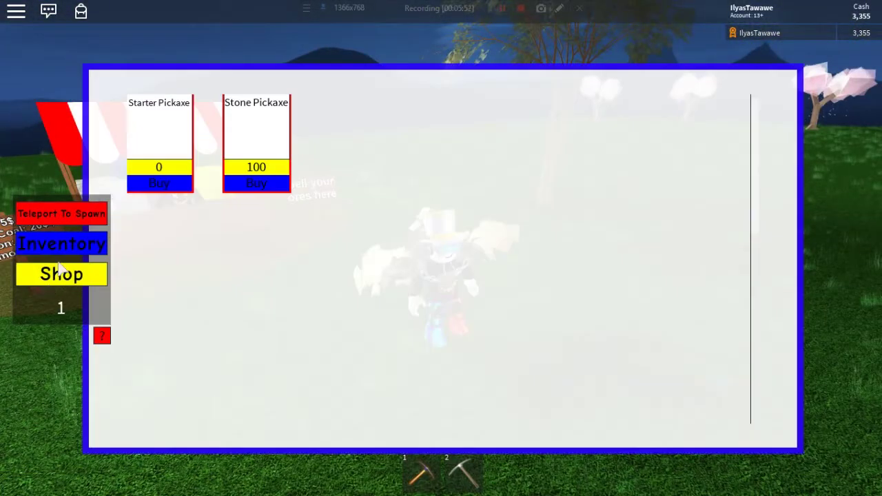
{"action": "left_click", "coordinate": [105, 276]}
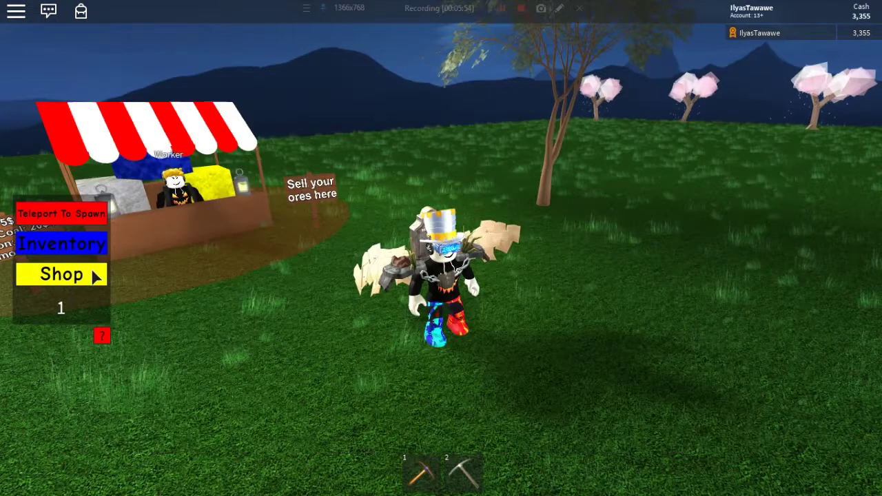
{"action": "key", "text": "Right"}
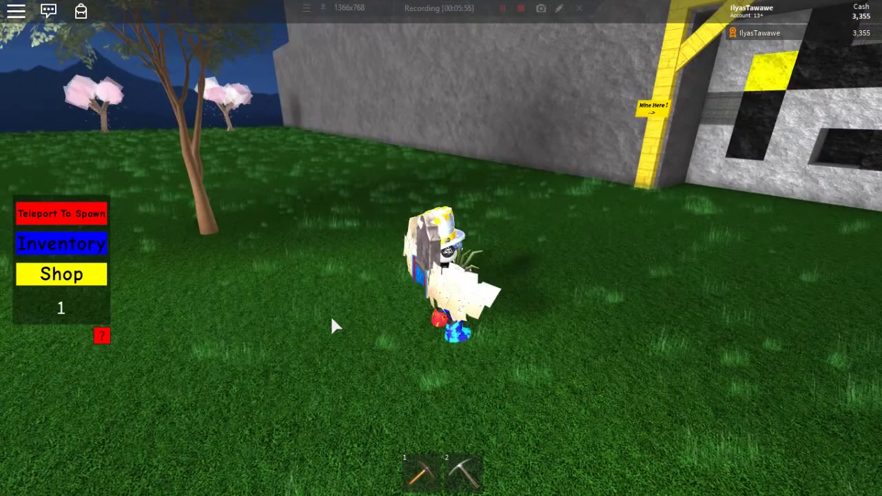
Step: Leave the running game and return to its Roblox web page
{"action": "key", "text": "Escape"}
{"action": "key", "text": "l"}
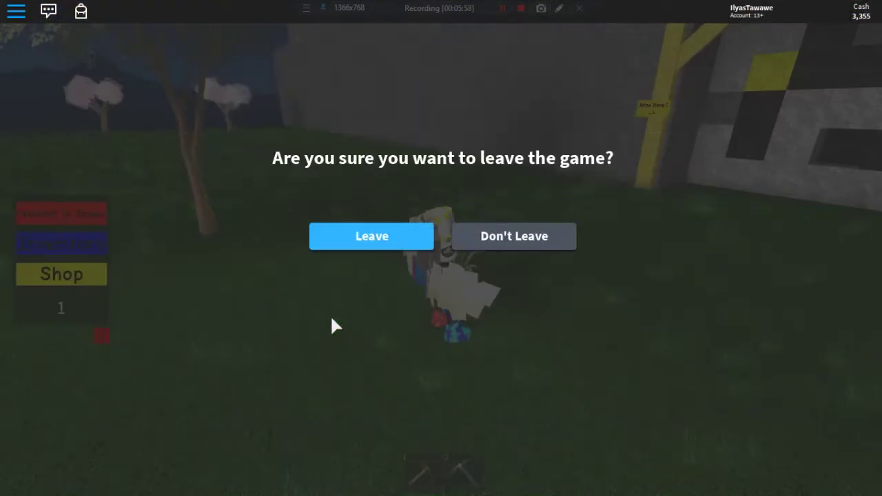
{"action": "key", "text": "Return"}
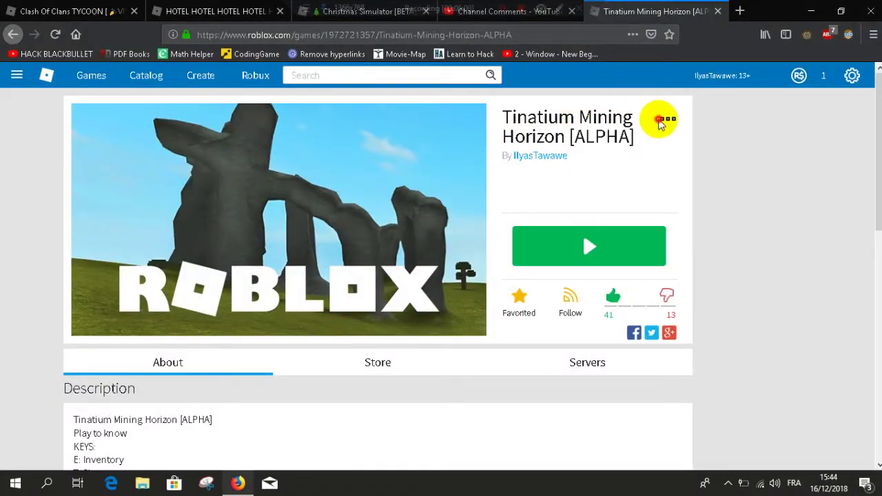
Step: Open the Tinatium Mining Horizon [ALPHA] place for editing in Roblox Studio, allowing the link to launch Roblox
{"action": "left_click", "coordinate": [666, 121]}
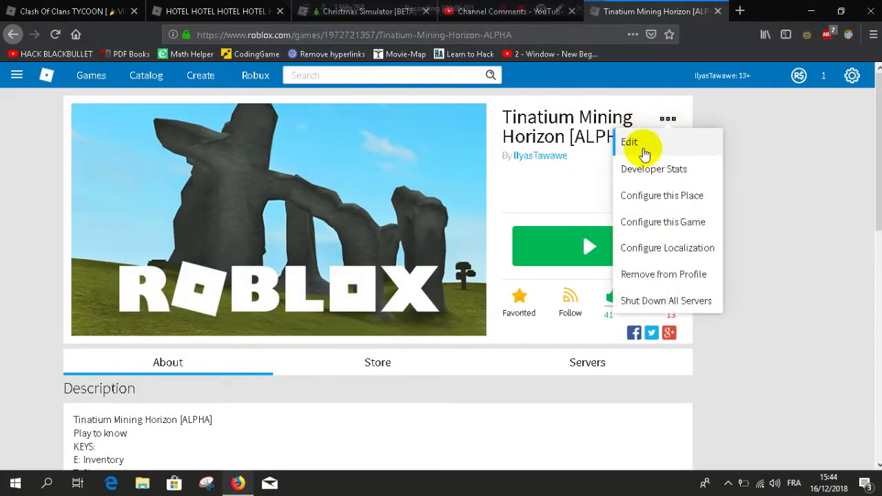
{"action": "left_click", "coordinate": [644, 153]}
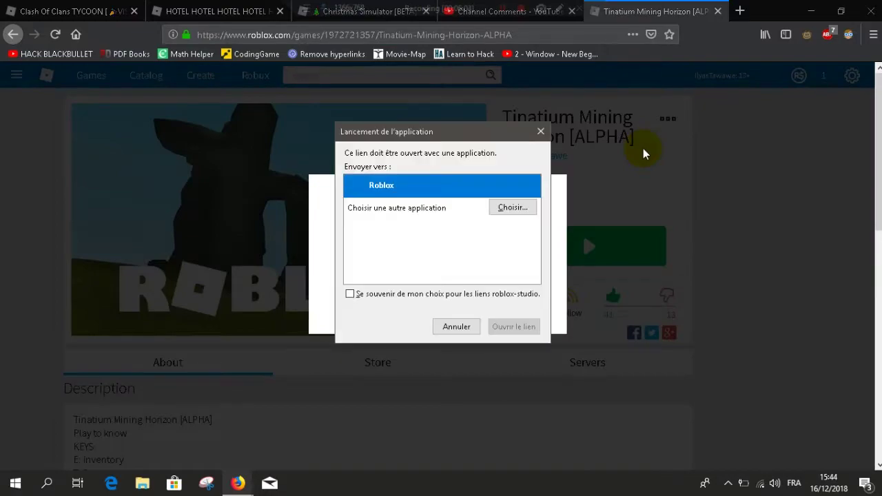
{"action": "left_click", "coordinate": [506, 326]}
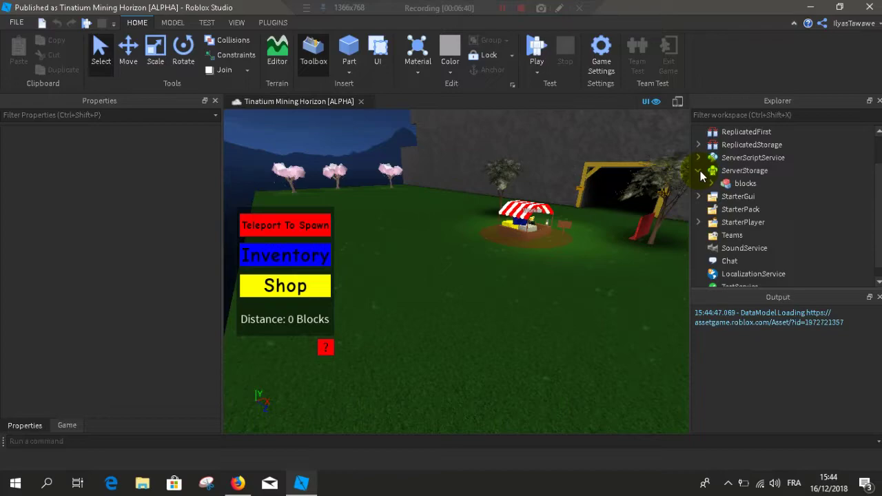
Step: Expand the blocks model in ServerStorage to show its ore parts and inspect the dark mine tunnel in the viewport
{"action": "left_click", "coordinate": [711, 184]}
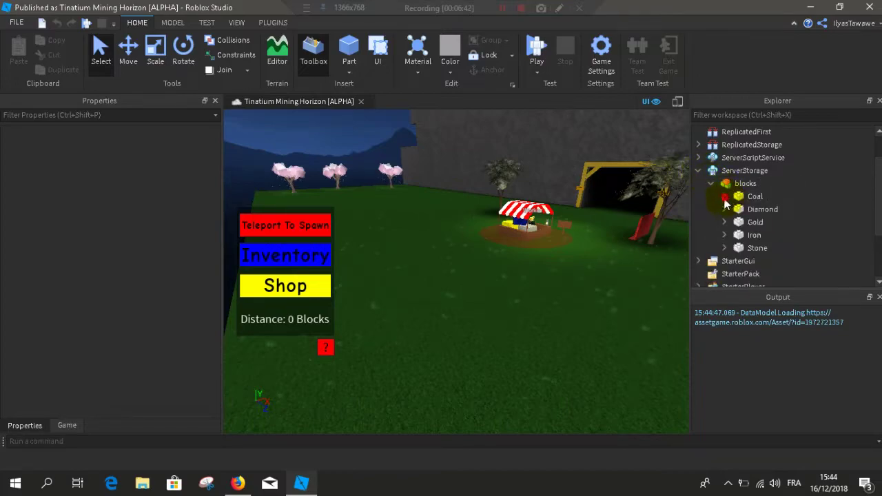
{"action": "left_click", "coordinate": [723, 198]}
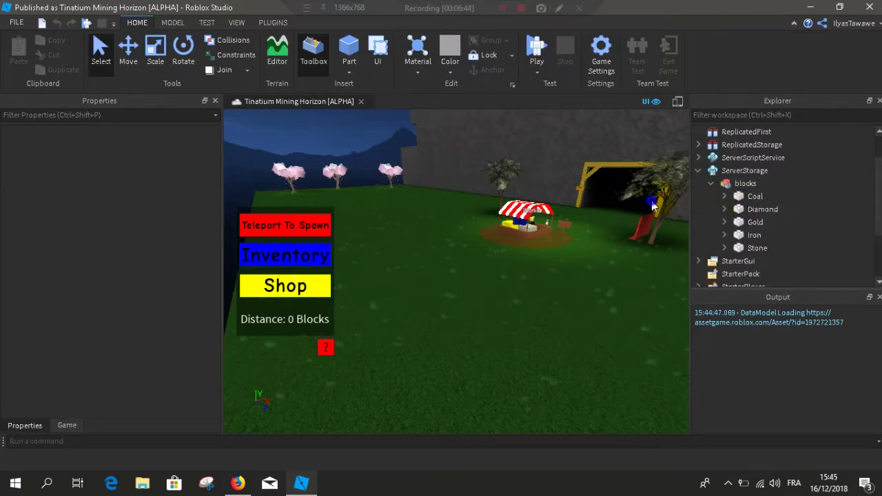
{"action": "scroll", "coordinate": [652, 205], "scroll_direction": "up", "scroll_amount": 10}
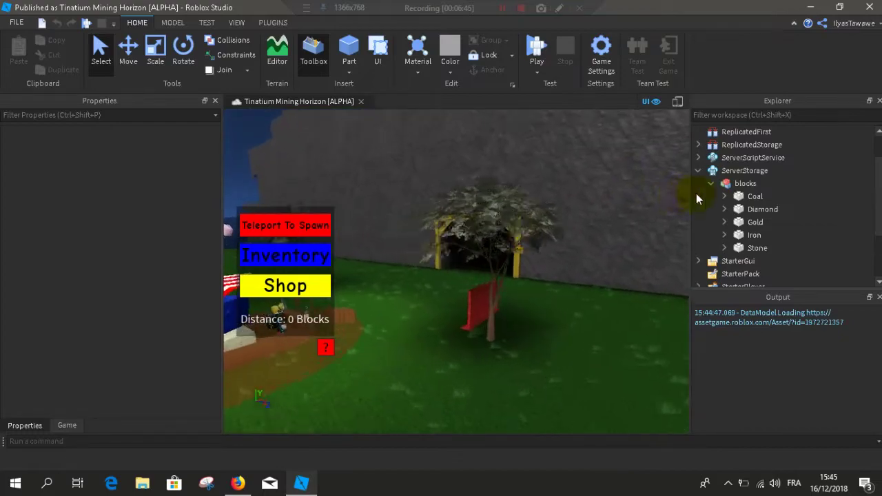
{"action": "scroll", "coordinate": [683, 202], "scroll_direction": "up", "scroll_amount": 8}
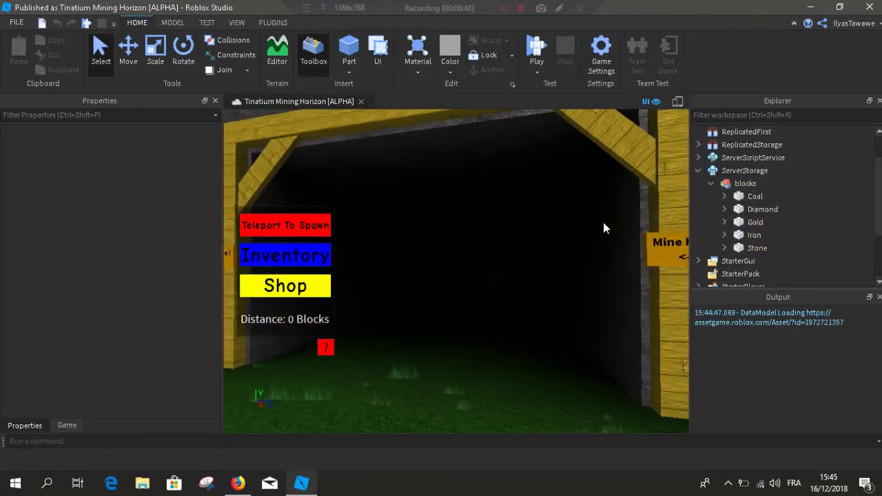
{"action": "scroll", "coordinate": [603, 229], "scroll_direction": "up", "scroll_amount": 2}
{"action": "scroll", "coordinate": [603, 228], "scroll_direction": "down", "scroll_amount": 5}
{"action": "scroll", "coordinate": [604, 222], "scroll_direction": "up", "scroll_amount": 3}
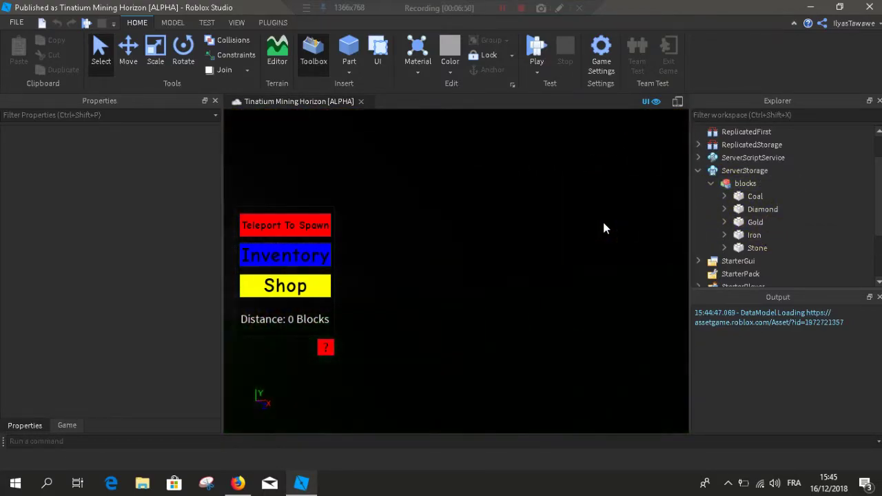
{"action": "scroll", "coordinate": [603, 220], "scroll_direction": "down", "scroll_amount": 6}
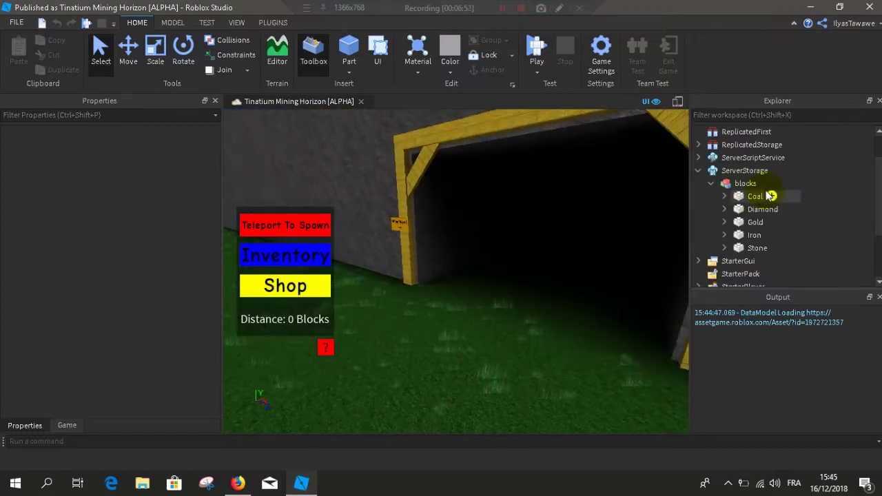
Step: Inspect the Coal block's properties and its Drop, Durability and MaxDurability values, then collapse it
{"action": "double_click", "coordinate": [771, 195]}
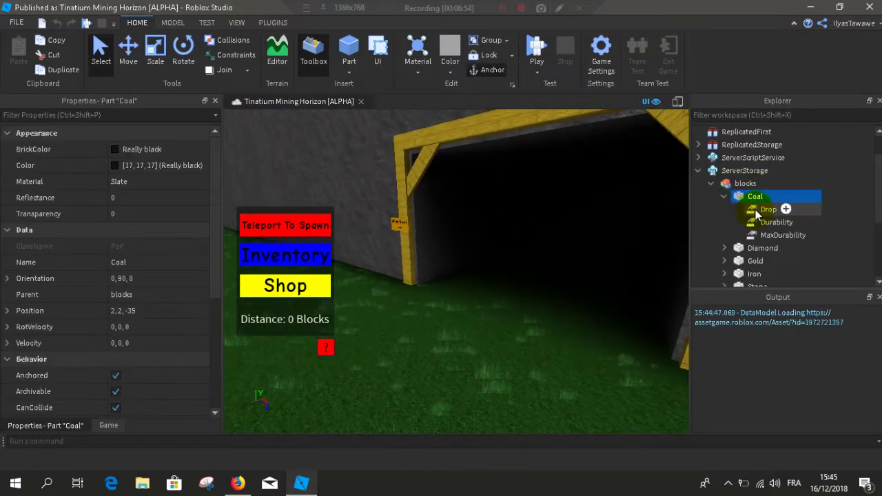
{"action": "left_click", "coordinate": [755, 209]}
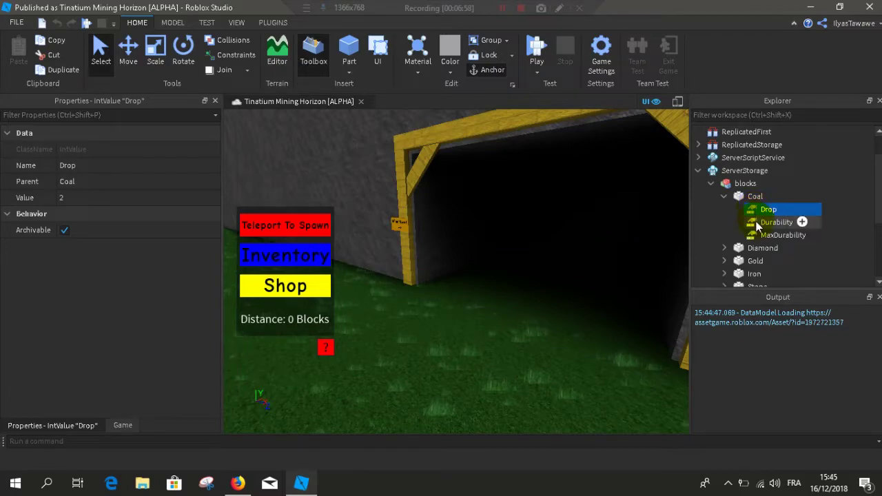
{"action": "left_click", "coordinate": [758, 223]}
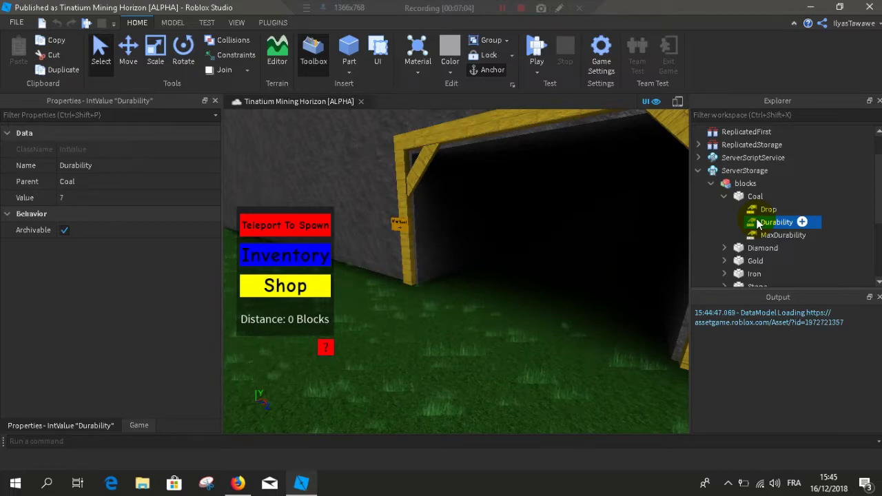
{"action": "left_click", "coordinate": [759, 236]}
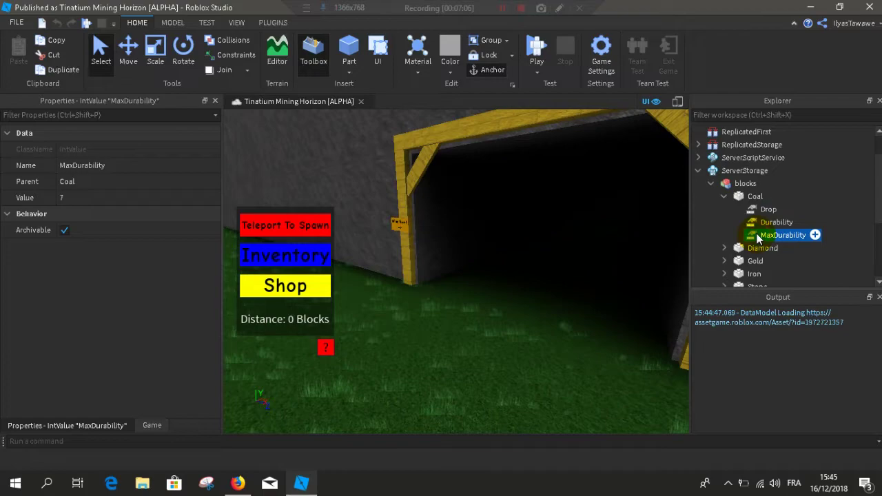
{"action": "left_click", "coordinate": [753, 196]}
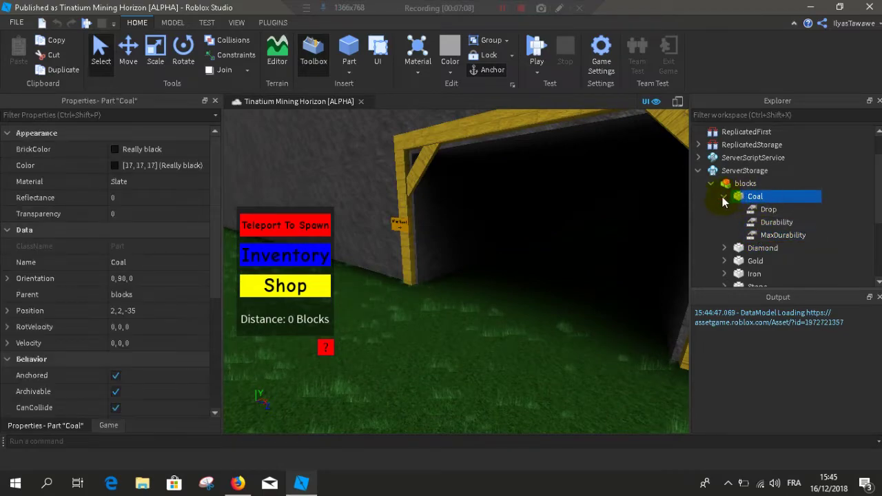
{"action": "left_click", "coordinate": [724, 197]}
Step: Inspect the Diamond block's properties and its Drop and Durability values, and collapse it
{"action": "left_click", "coordinate": [751, 210]}
{"action": "left_click", "coordinate": [724, 209]}
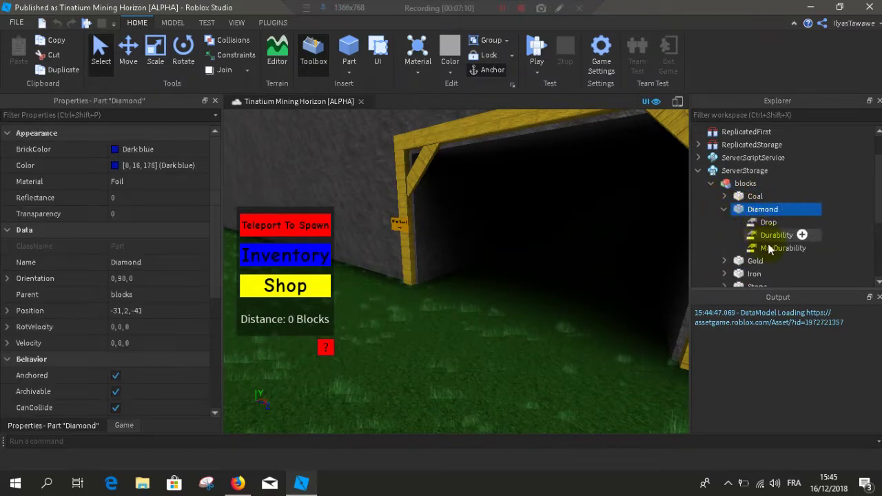
{"action": "left_click", "coordinate": [767, 222]}
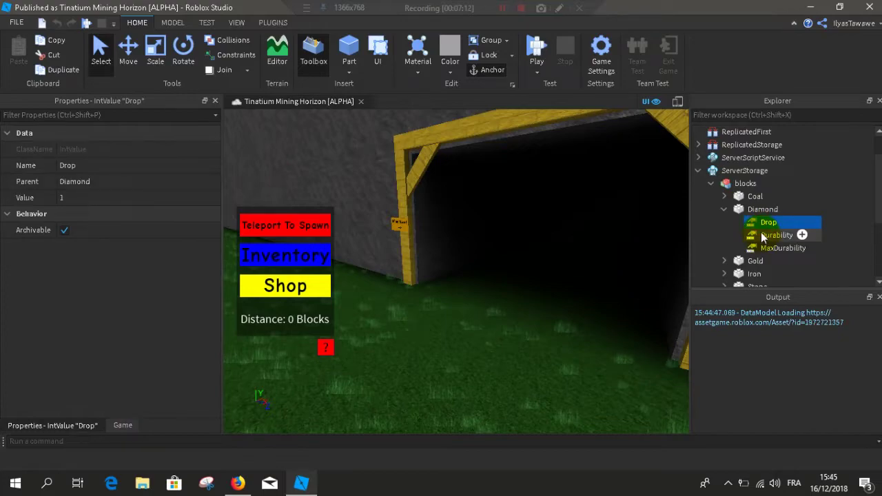
{"action": "left_click", "coordinate": [763, 237]}
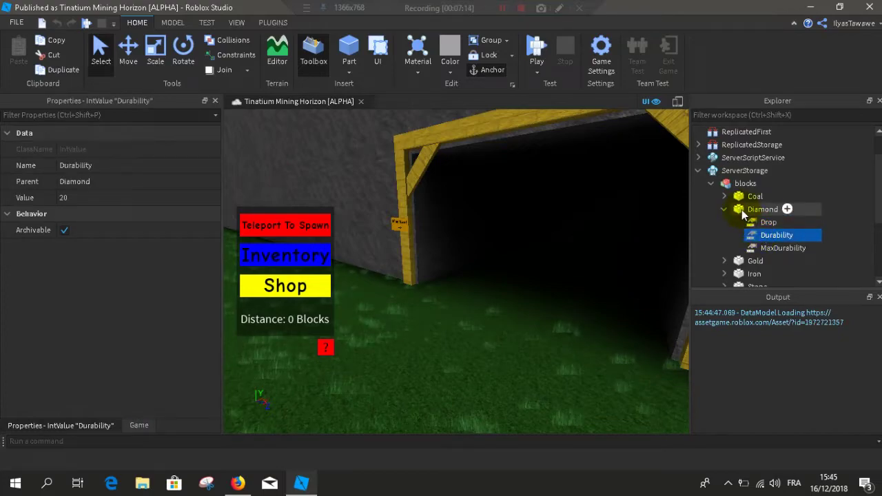
{"action": "left_click", "coordinate": [723, 209]}
Step: View the properties of the Gold, Iron and Stone blocks and turn the viewport to face the mine entrance
{"action": "left_click", "coordinate": [754, 222]}
{"action": "left_click", "coordinate": [747, 238]}
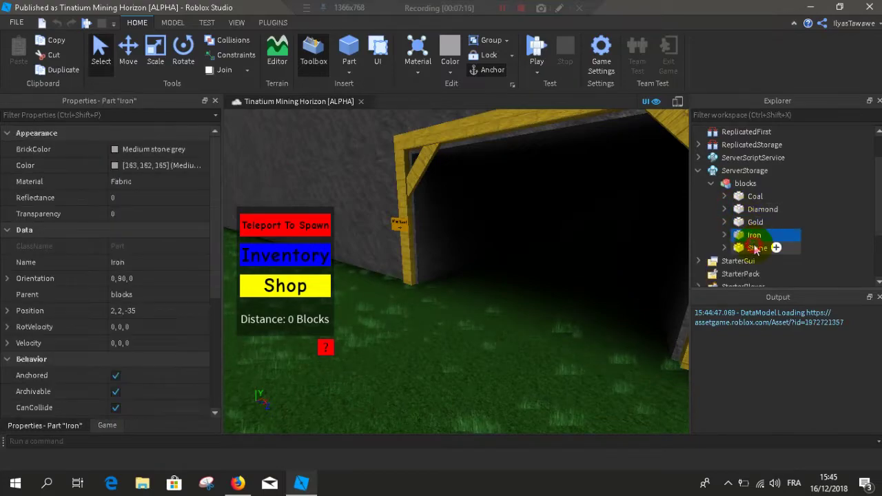
{"action": "left_click", "coordinate": [754, 248]}
{"action": "right_click_drag", "start_coordinate": [636, 255], "coordinate": [679, 248]}
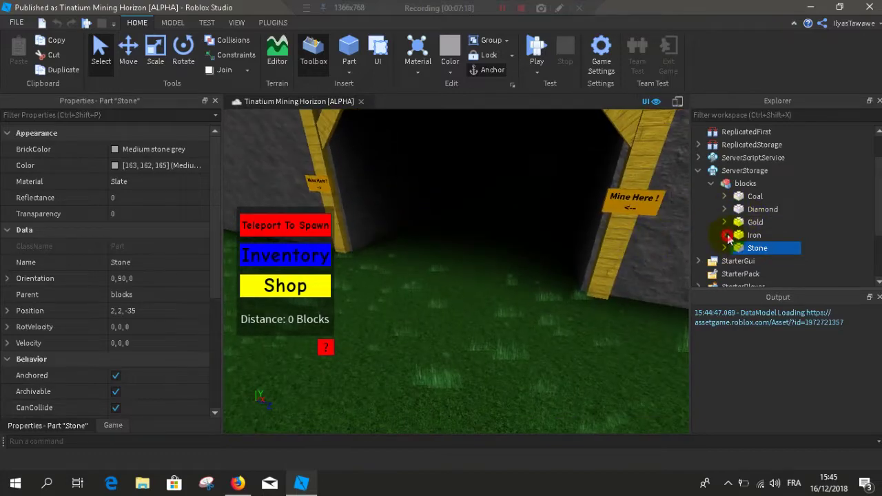
Step: Expand the Iron block, check its Drop, Durability and MaxDurability values, and collapse it
{"action": "left_click", "coordinate": [726, 236]}
{"action": "scroll", "coordinate": [733, 242], "scroll_direction": "down", "scroll_amount": 1}
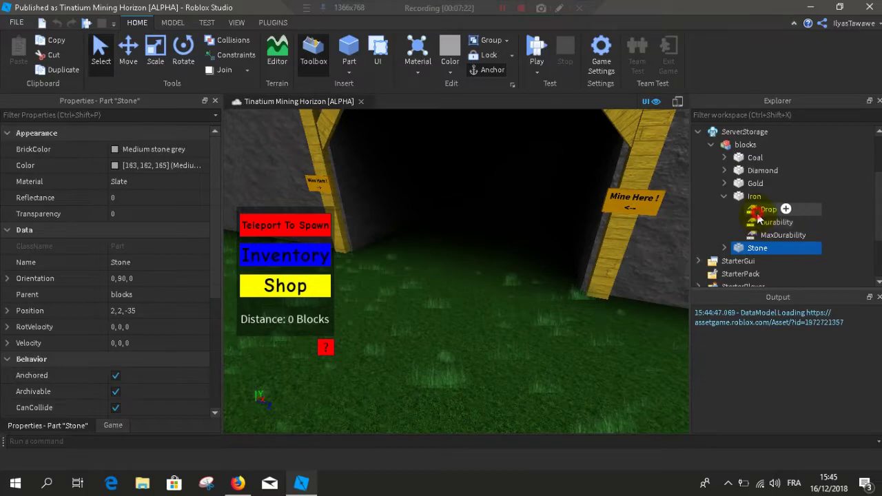
{"action": "left_click", "coordinate": [762, 210]}
{"action": "left_click", "coordinate": [762, 223]}
{"action": "left_click", "coordinate": [759, 232]}
{"action": "left_click", "coordinate": [724, 196]}
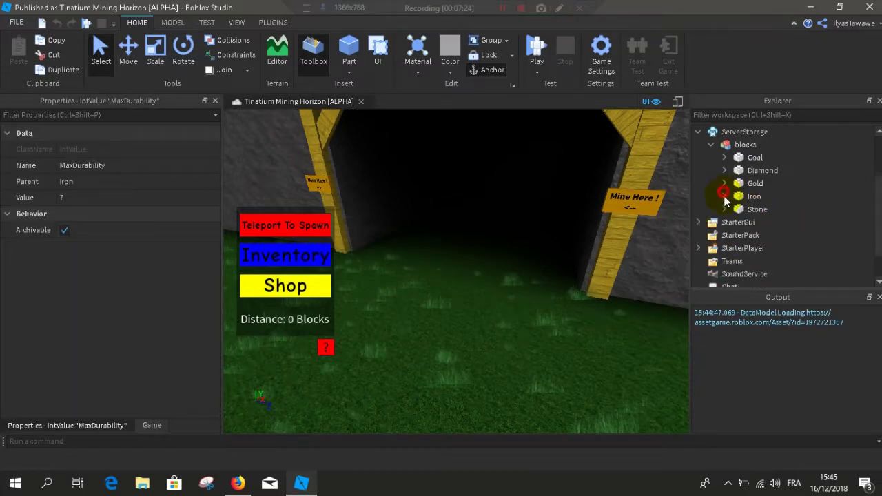
Step: Collapse the blocks model and ServerStorage, and expand the MiningKit folder inside ReplicatedStorage
{"action": "left_click", "coordinate": [741, 145]}
{"action": "left_click", "coordinate": [710, 144]}
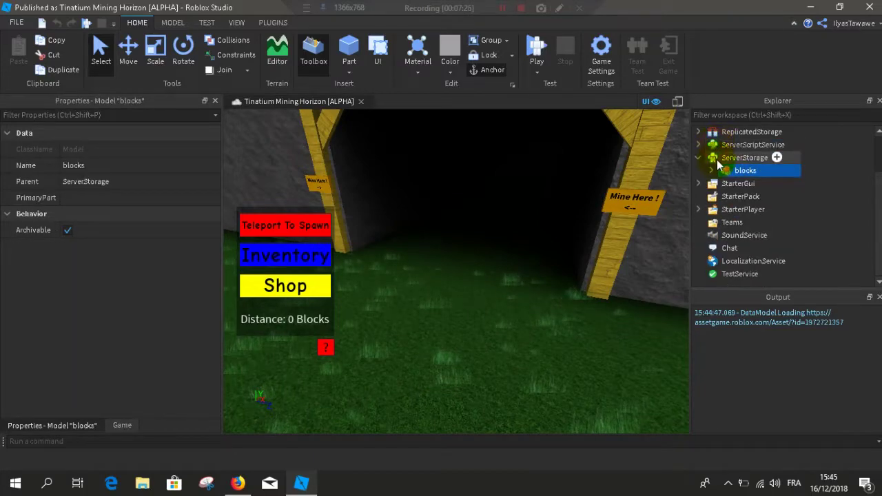
{"action": "left_click", "coordinate": [699, 158]}
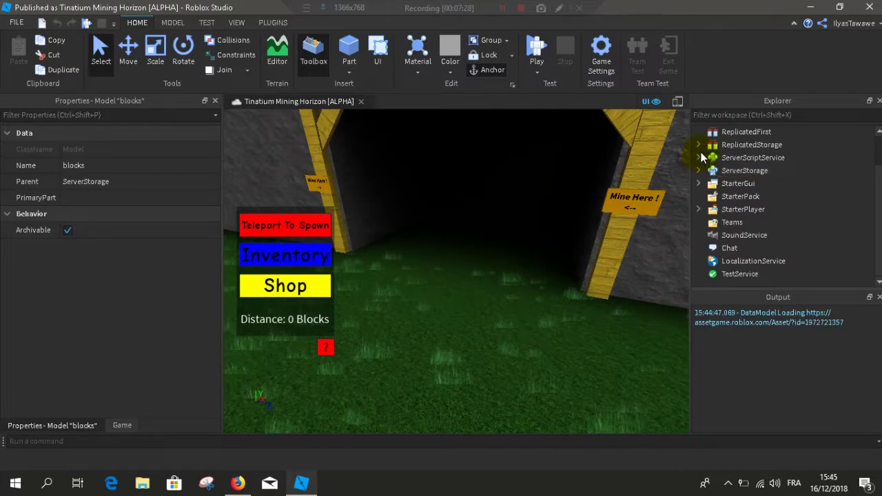
{"action": "left_click", "coordinate": [699, 145]}
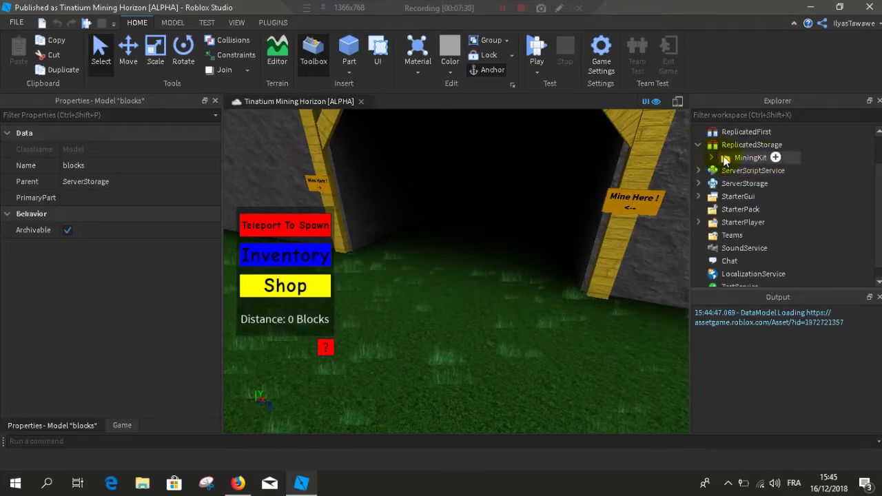
{"action": "left_click", "coordinate": [750, 158]}
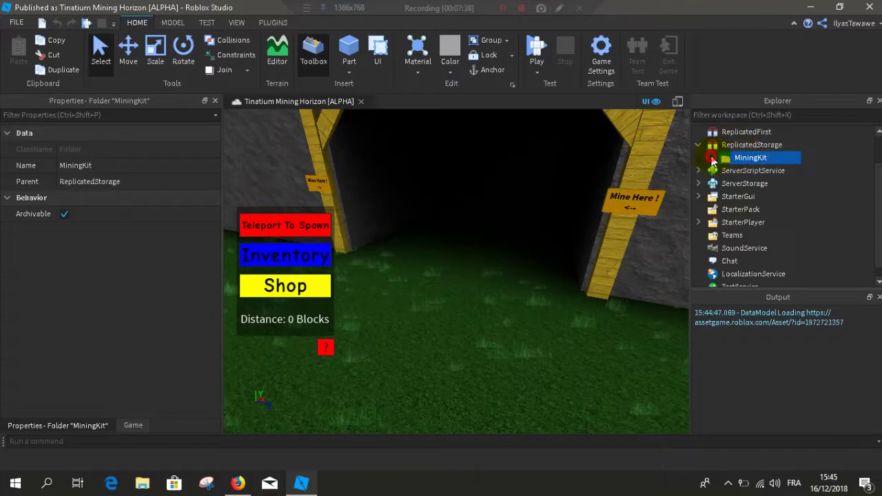
{"action": "left_click", "coordinate": [711, 158]}
Step: View the properties of MiningKit's Events, Prices, Settings and Shop subfolders
{"action": "left_click", "coordinate": [746, 173]}
{"action": "left_click", "coordinate": [743, 178]}
{"action": "left_click", "coordinate": [741, 174]}
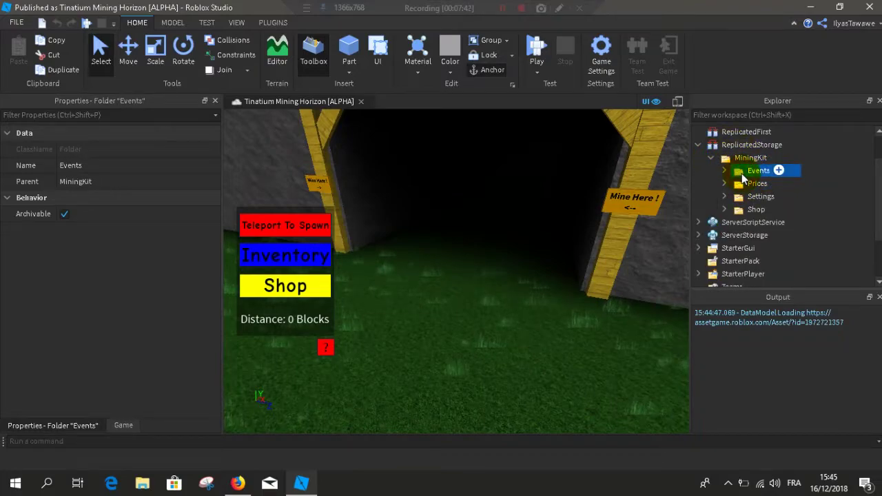
{"action": "left_click", "coordinate": [736, 183]}
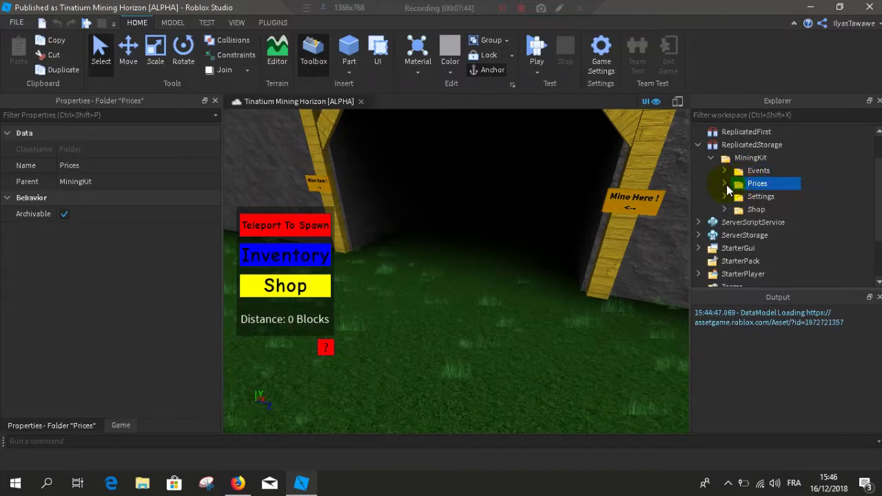
{"action": "left_click", "coordinate": [757, 197]}
{"action": "left_click", "coordinate": [753, 209]}
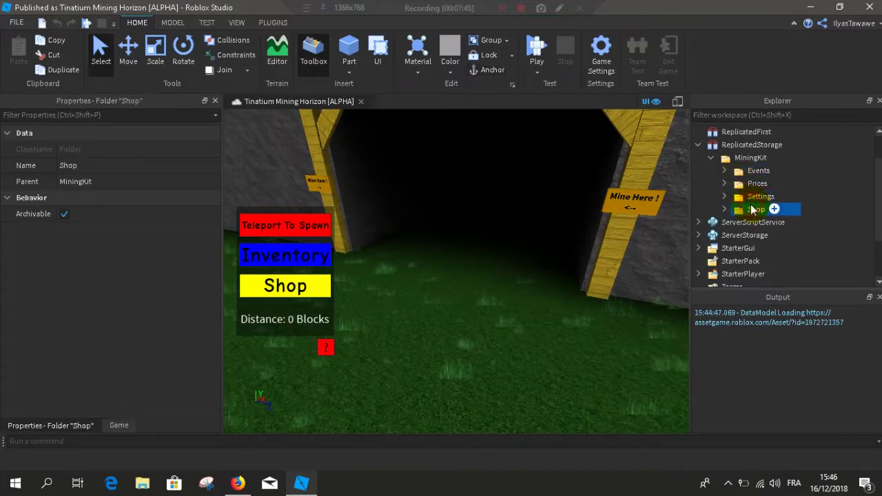
{"action": "left_click", "coordinate": [746, 185]}
{"action": "left_click", "coordinate": [748, 197]}
{"action": "left_click", "coordinate": [748, 210]}
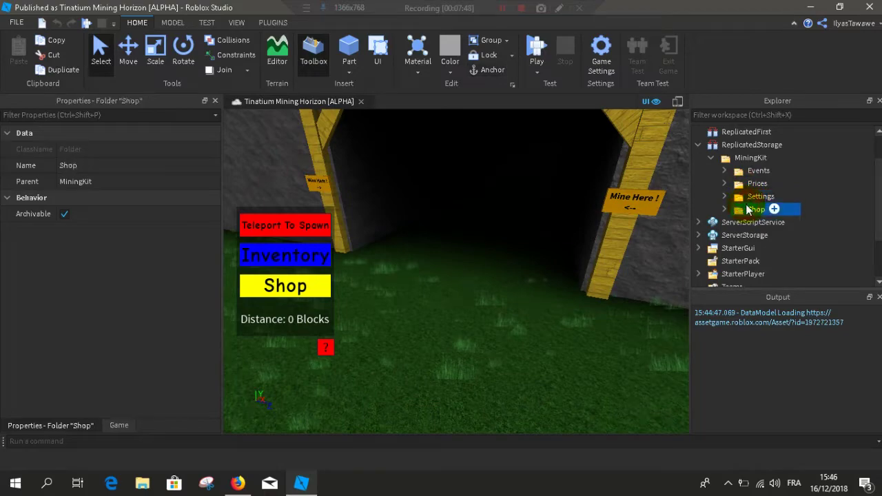
{"action": "left_click", "coordinate": [740, 185]}
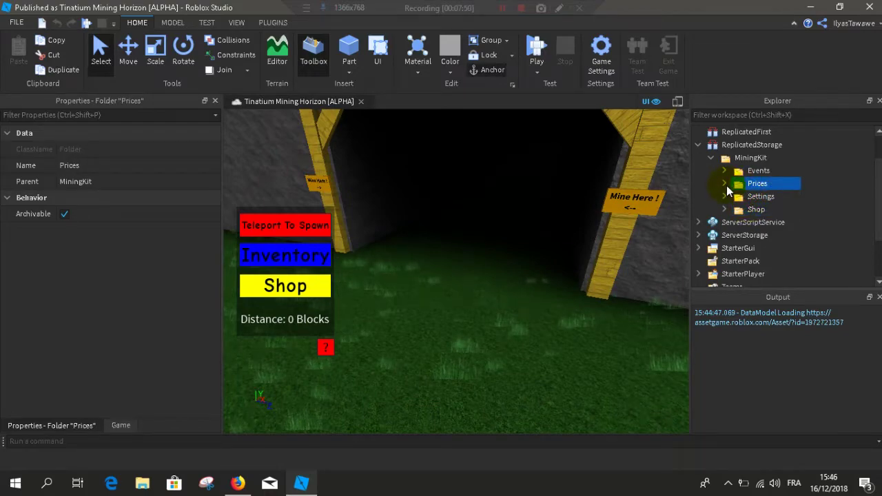
Step: Expand the Prices folder and check the price values of Coal, Diamond, Gold, Iron and Stone
{"action": "left_click", "coordinate": [726, 186]}
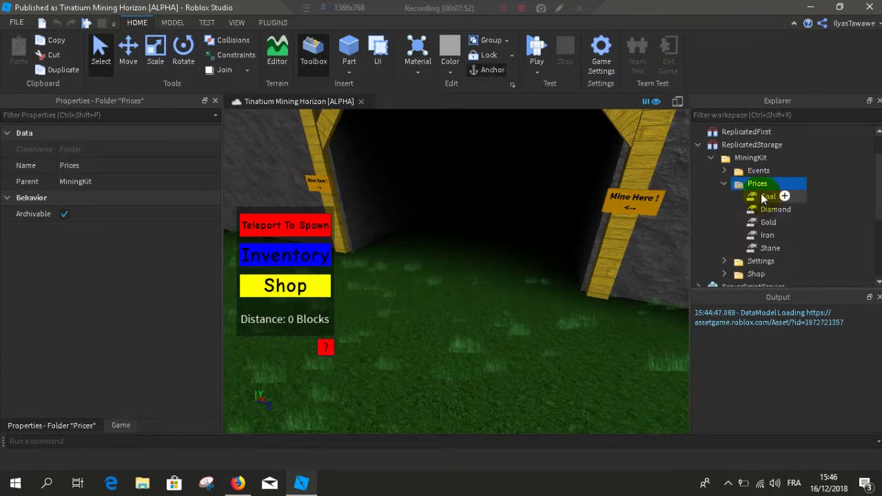
{"action": "left_click", "coordinate": [761, 197]}
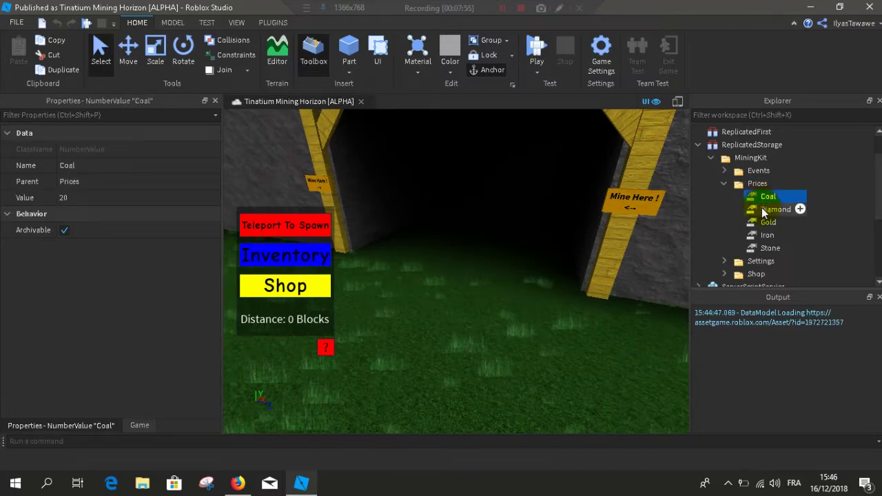
{"action": "left_click", "coordinate": [762, 208]}
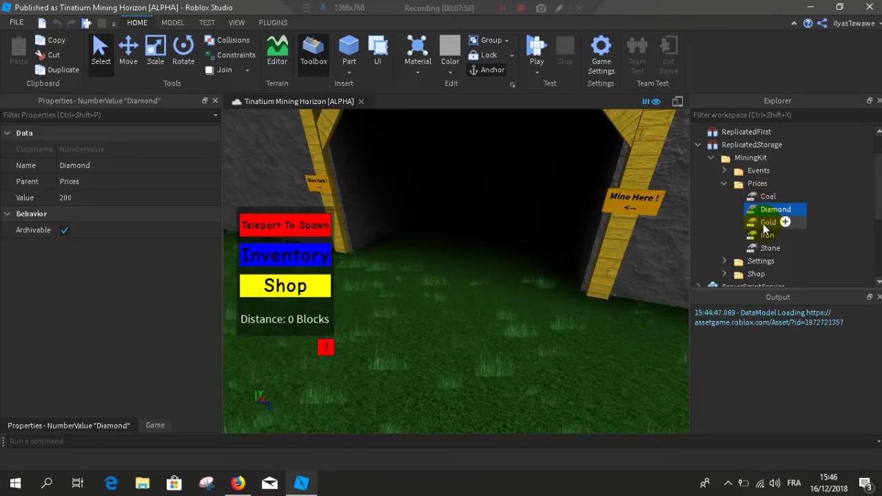
{"action": "left_click", "coordinate": [764, 227]}
{"action": "left_click", "coordinate": [764, 239]}
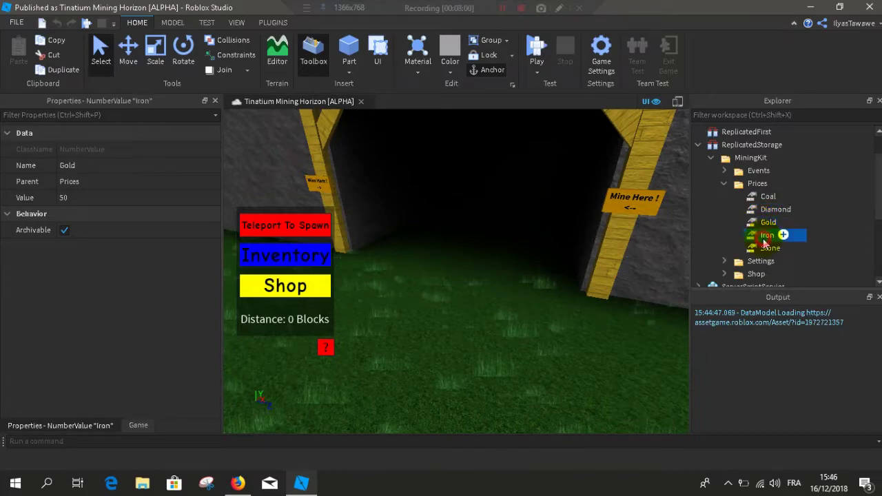
{"action": "left_click", "coordinate": [764, 250]}
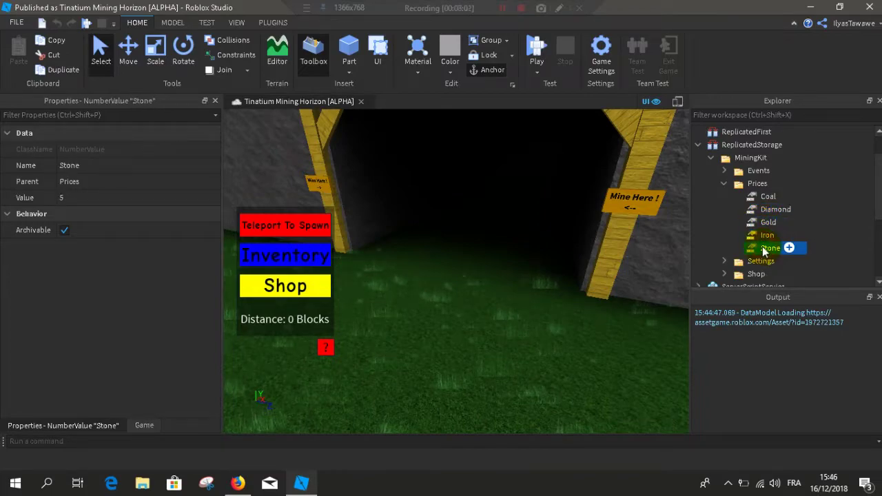
Step: Show the ore-selling stall with its Prices sign in the viewport and recheck the Coal and Diamond prices
{"action": "left_click_drag", "start_coordinate": [763, 252], "coordinate": [610, 287]}
{"action": "right_click_drag", "start_coordinate": [610, 288], "coordinate": [606, 295]}
{"action": "scroll", "coordinate": [606, 288], "scroll_direction": "down", "scroll_amount": 5}
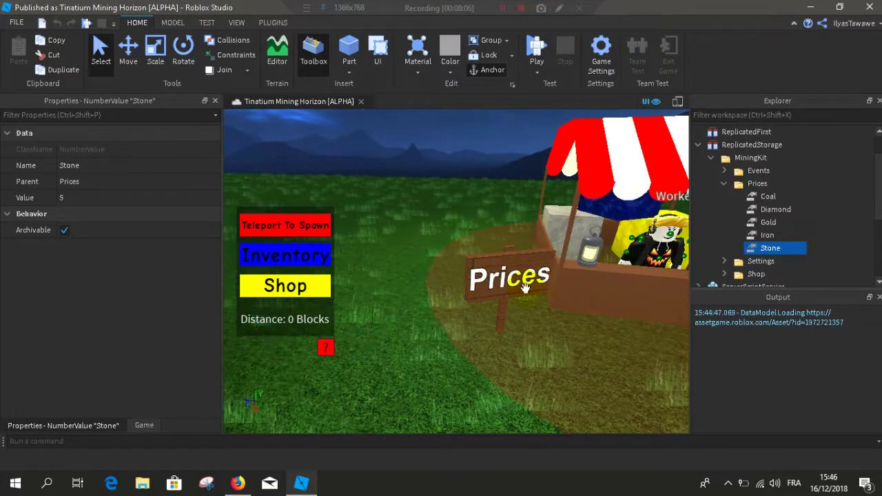
{"action": "scroll", "coordinate": [526, 282], "scroll_direction": "down", "scroll_amount": 5}
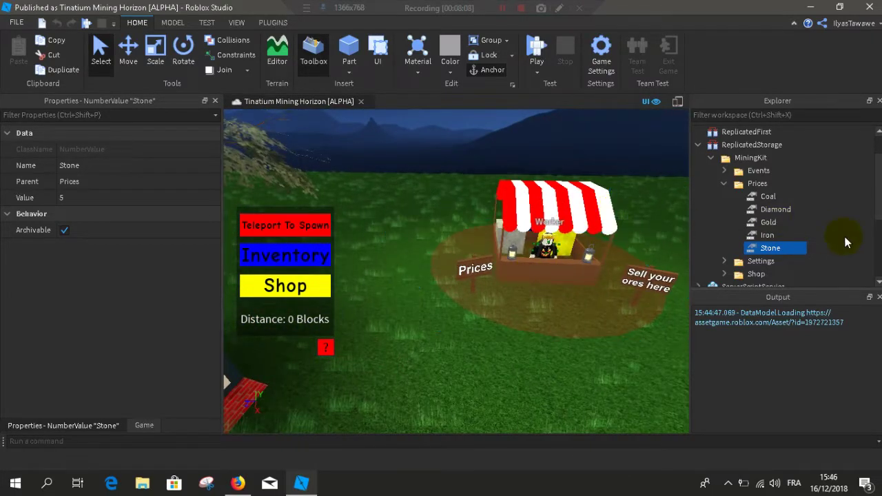
{"action": "left_click", "coordinate": [770, 198]}
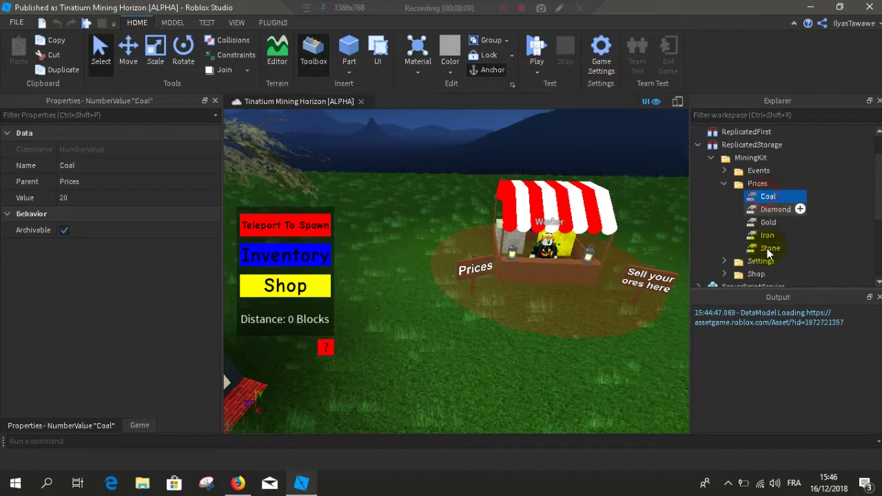
{"action": "left_click", "coordinate": [765, 207]}
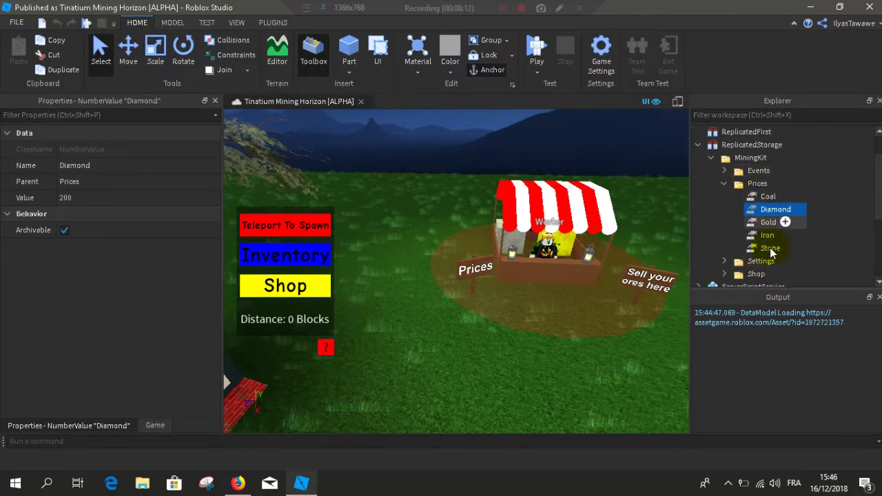
Step: Examine the Prices sign, the Worker's selling stall and the nearby information board in the viewport
{"action": "scroll", "coordinate": [435, 251], "scroll_direction": "up", "scroll_amount": 5}
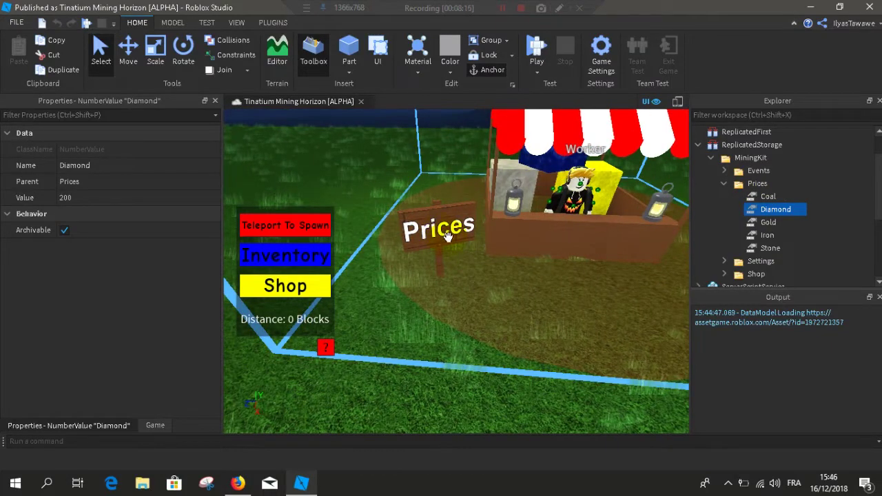
{"action": "scroll", "coordinate": [435, 252], "scroll_direction": "down", "scroll_amount": 6}
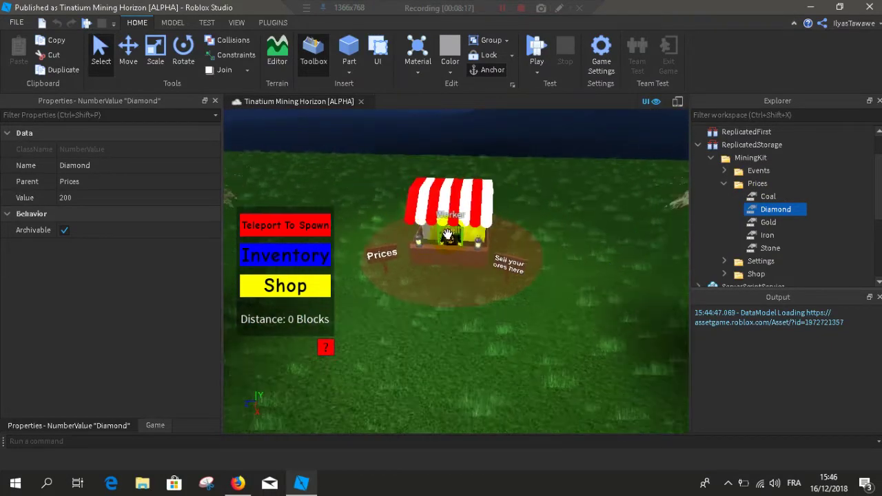
{"action": "scroll", "coordinate": [465, 190], "scroll_direction": "down", "scroll_amount": 3}
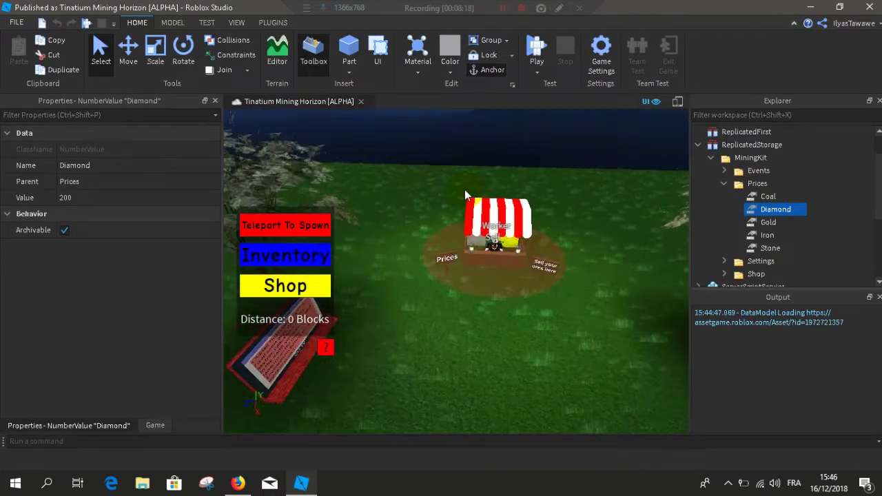
{"action": "scroll", "coordinate": [475, 197], "scroll_direction": "up", "scroll_amount": 3}
{"action": "scroll", "coordinate": [441, 218], "scroll_direction": "up", "scroll_amount": 5}
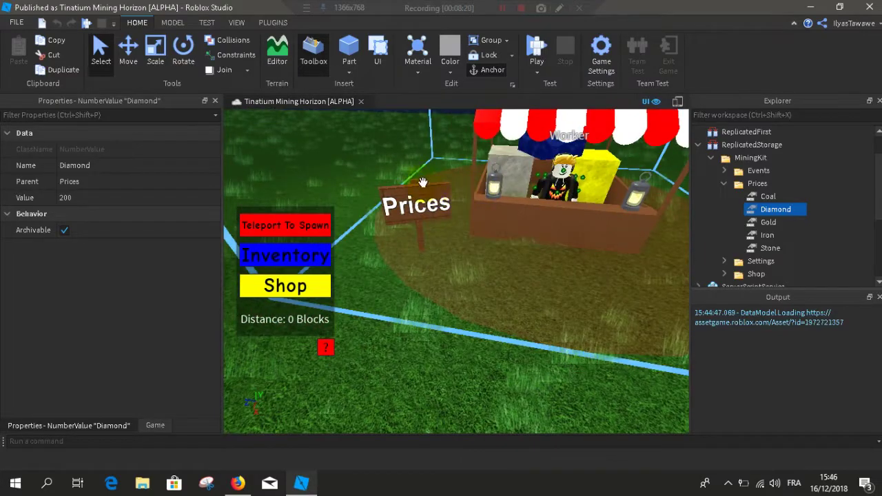
{"action": "scroll", "coordinate": [419, 193], "scroll_direction": "down", "scroll_amount": 6}
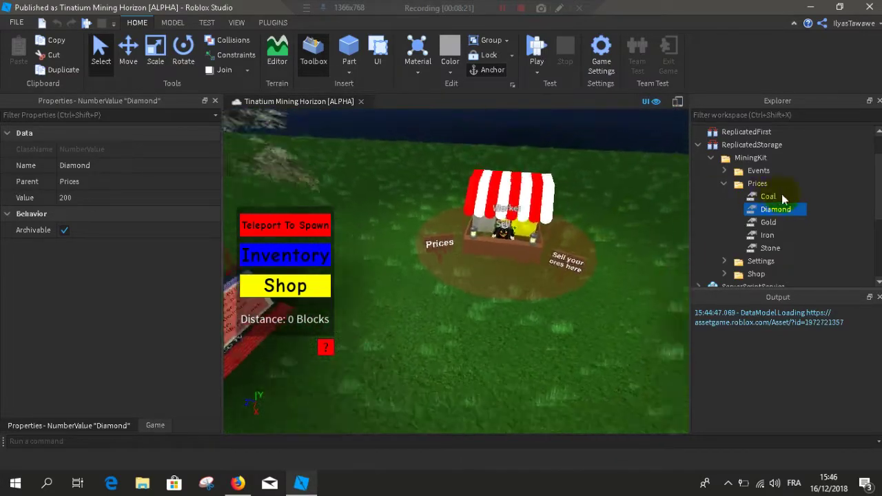
{"action": "scroll", "coordinate": [677, 207], "scroll_direction": "down", "scroll_amount": 3}
{"action": "right_click_drag", "start_coordinate": [677, 207], "coordinate": [676, 208]}
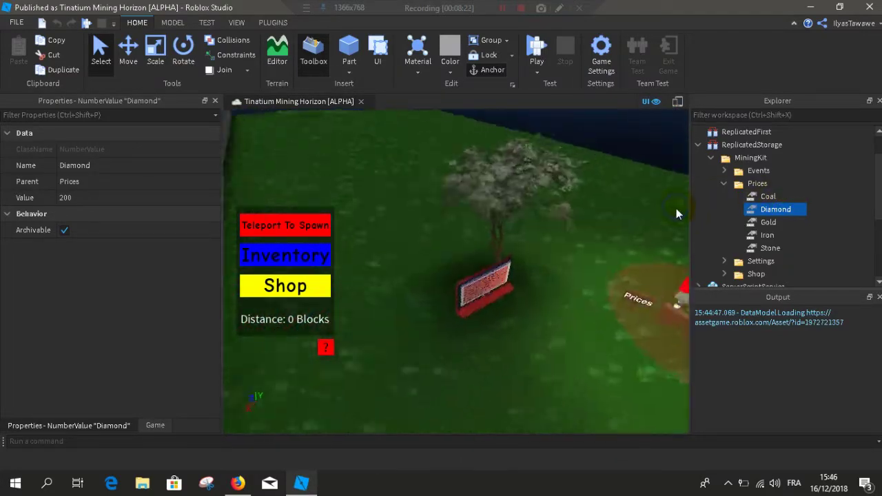
{"action": "scroll", "coordinate": [676, 209], "scroll_direction": "up", "scroll_amount": 4}
Step: Review the Prices folder again with its Gold, Iron, Stone and Coal values
{"action": "left_click", "coordinate": [758, 184]}
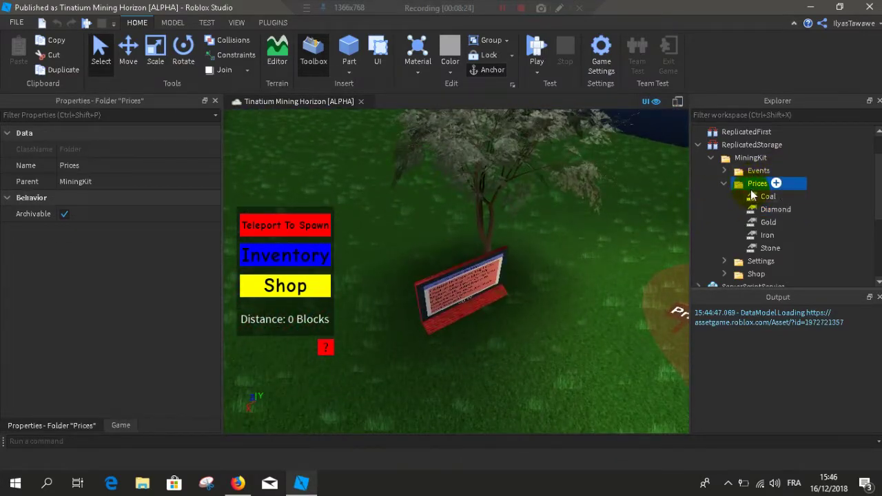
{"action": "left_click", "coordinate": [766, 223]}
{"action": "left_click", "coordinate": [766, 235]}
{"action": "left_click", "coordinate": [770, 248]}
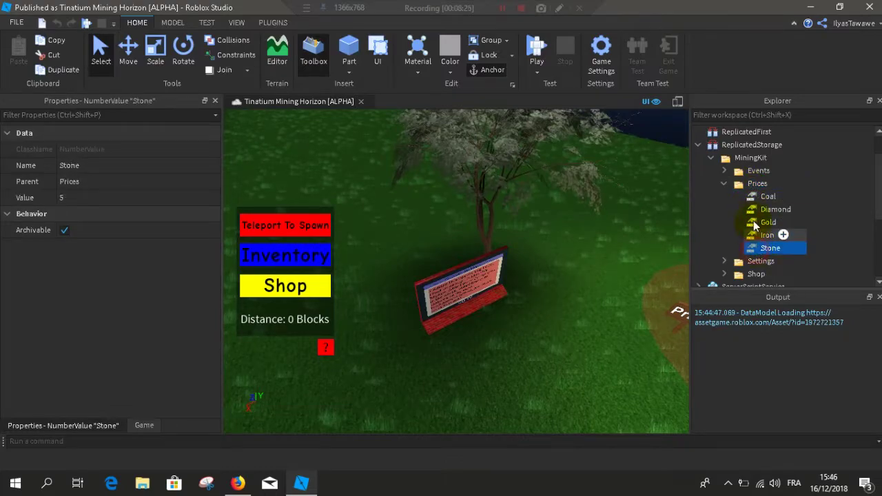
{"action": "left_click", "coordinate": [768, 222]}
{"action": "left_click", "coordinate": [768, 196]}
Step: Open ServerStorage again and expand its blocks model to list the ore blocks
{"action": "left_click_drag", "start_coordinate": [877, 207], "coordinate": [880, 254]}
{"action": "left_click", "coordinate": [738, 183]}
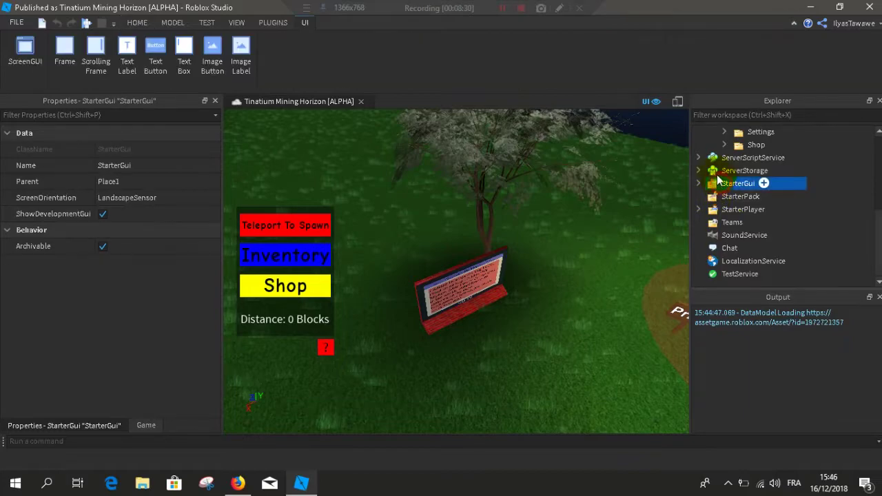
{"action": "left_click", "coordinate": [745, 170]}
{"action": "left_click", "coordinate": [699, 171]}
{"action": "left_click", "coordinate": [726, 186]}
{"action": "left_click", "coordinate": [712, 184]}
Step: Show the mine entrance in the viewport, turn back to the information board, and collapse the blocks model
{"action": "right_click_drag", "start_coordinate": [652, 221], "coordinate": [634, 228]}
{"action": "key", "text": "w"}
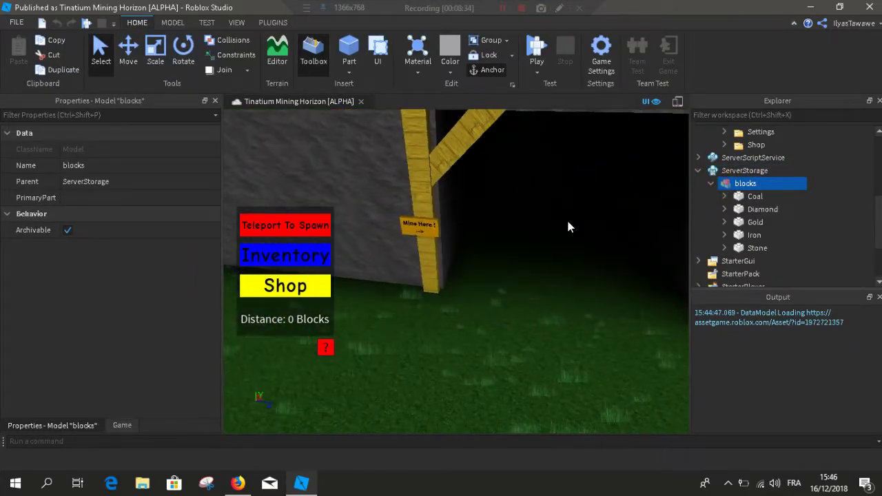
{"action": "key", "text": "s"}
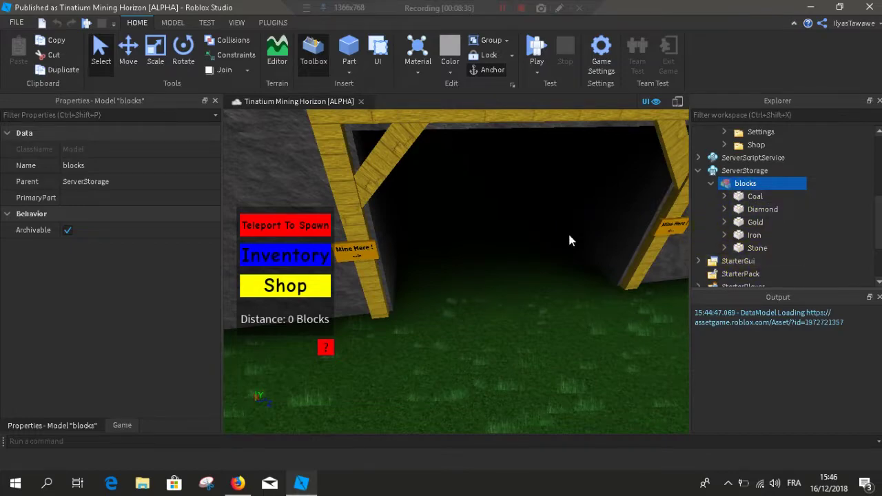
{"action": "key", "text": "s"}
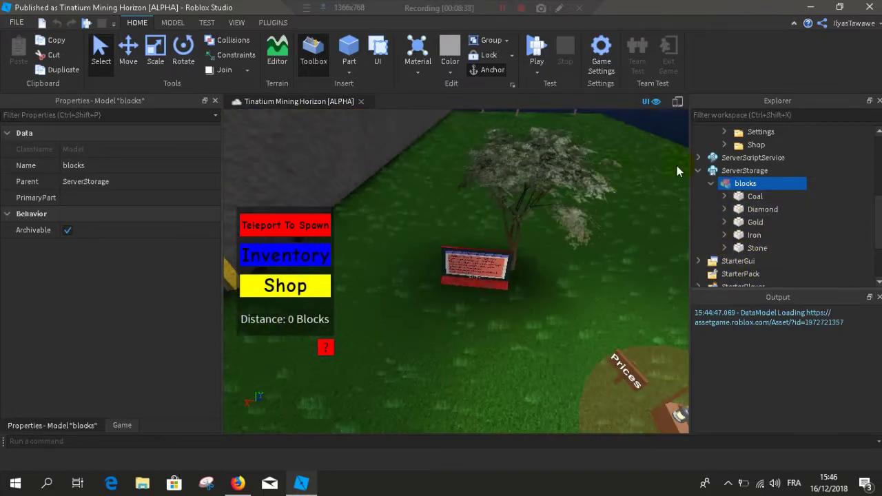
{"action": "left_click", "coordinate": [711, 183]}
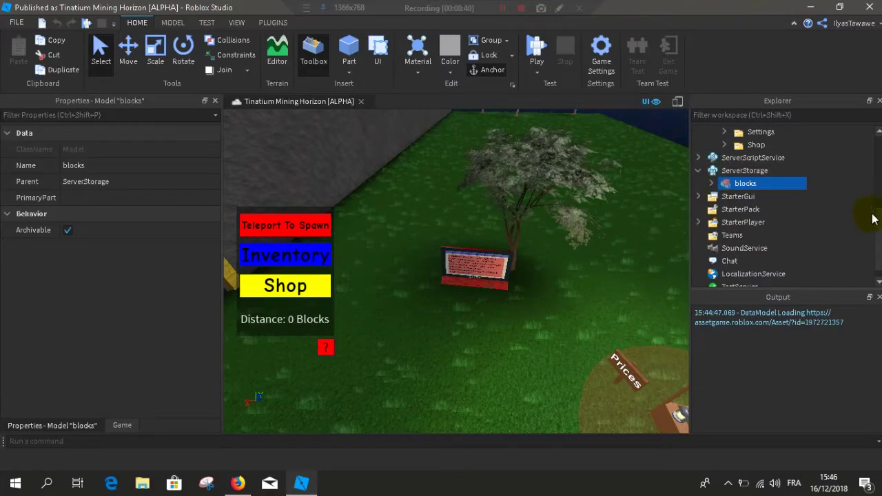
Step: Show the Worker's selling stall in the viewport and return to the Gold price and the Prices folder
{"action": "scroll", "coordinate": [878, 201], "scroll_direction": "up", "scroll_amount": 2}
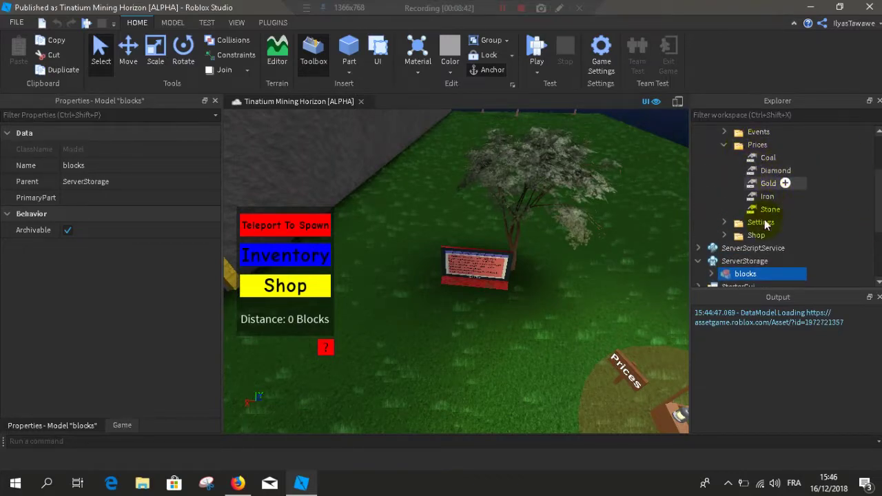
{"action": "right_click_drag", "start_coordinate": [624, 246], "coordinate": [623, 246]}
{"action": "key", "text": "w"}
{"action": "key", "text": "s"}
{"action": "key", "text": "w"}
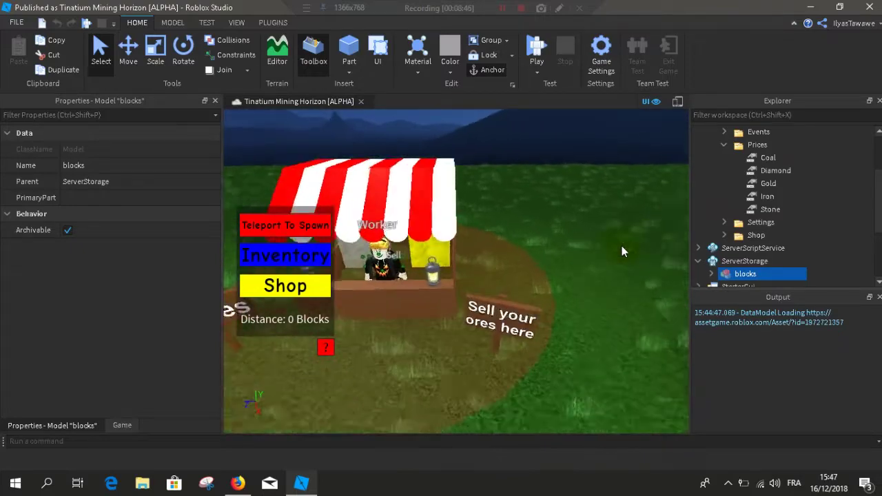
{"action": "scroll", "coordinate": [622, 245], "scroll_direction": "down", "scroll_amount": 10}
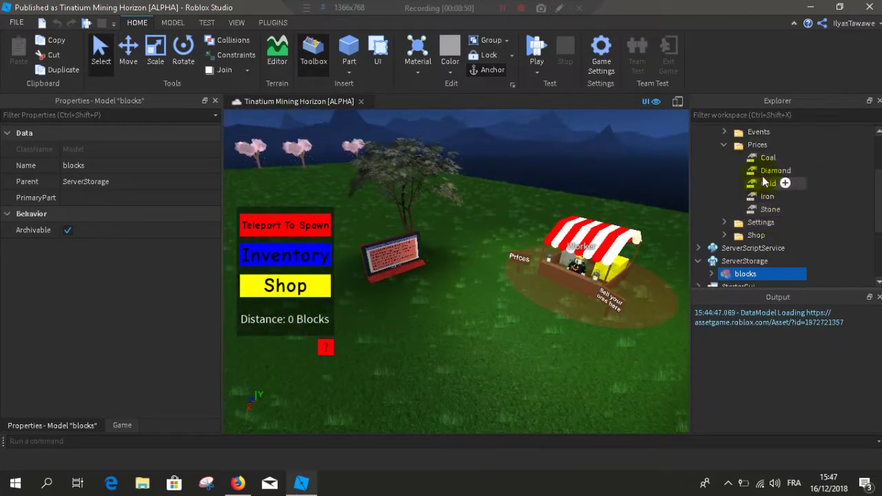
{"action": "left_click", "coordinate": [767, 182]}
{"action": "left_click", "coordinate": [749, 145]}
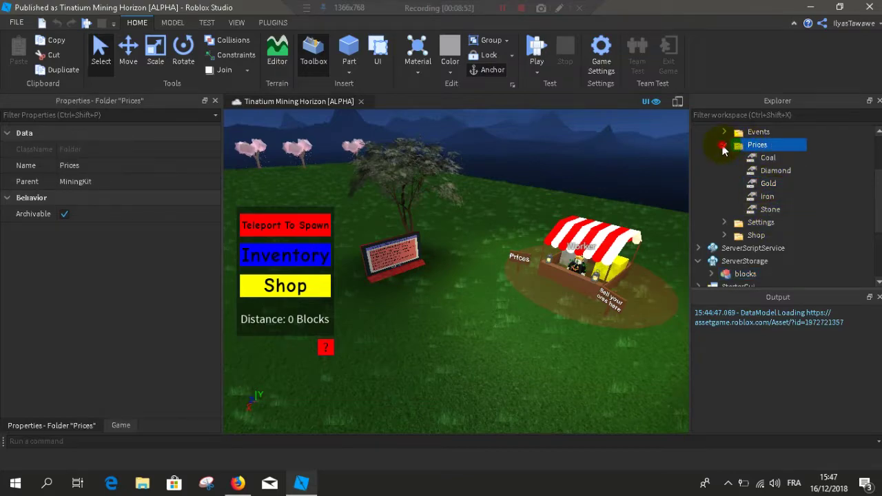
Step: Collapse the Prices folder, expand the Settings folder to look over its values, and select its GenerationPercentage folder
{"action": "left_click", "coordinate": [724, 145]}
{"action": "left_click", "coordinate": [748, 158]}
{"action": "left_click", "coordinate": [723, 158]}
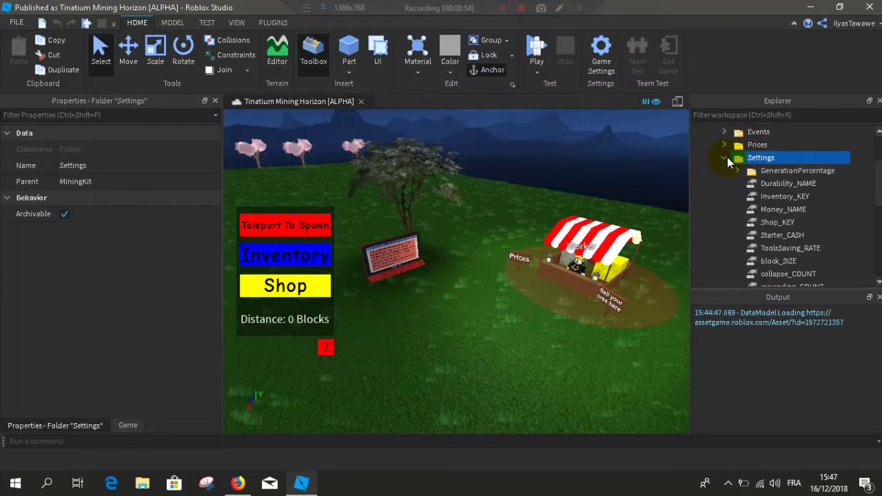
{"action": "scroll", "coordinate": [824, 185], "scroll_direction": "down", "scroll_amount": 3}
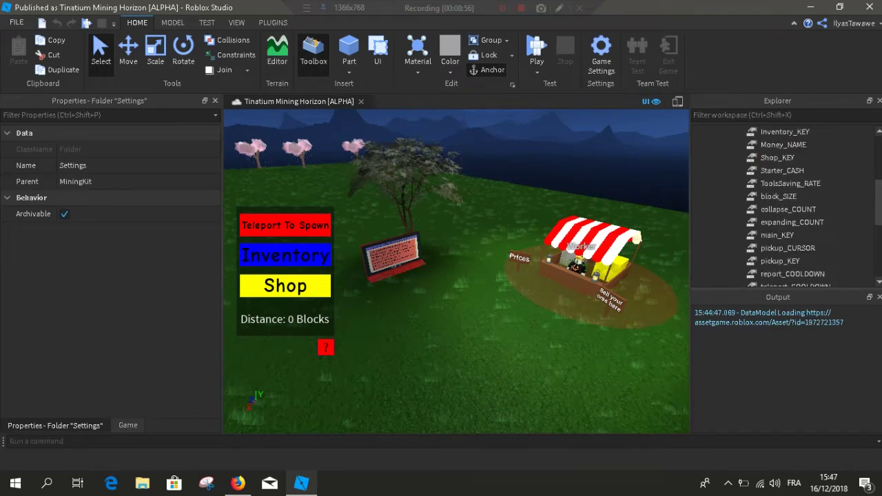
{"action": "scroll", "coordinate": [823, 185], "scroll_direction": "up", "scroll_amount": 3}
{"action": "left_click", "coordinate": [799, 171]}
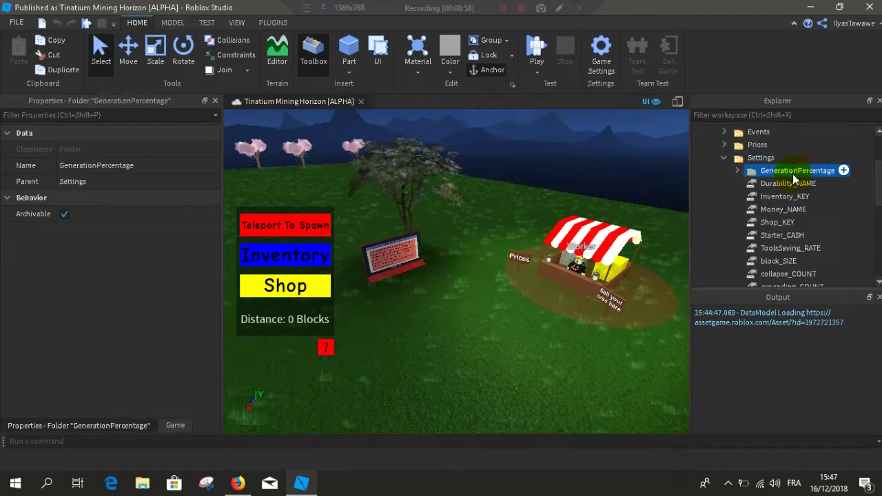
Step: Show the mine entrance in the viewport and review the Coal, Diamond, Gold, Iron and Stone values inside GenerationPercentage
{"action": "right_click_drag", "start_coordinate": [683, 195], "coordinate": [632, 228]}
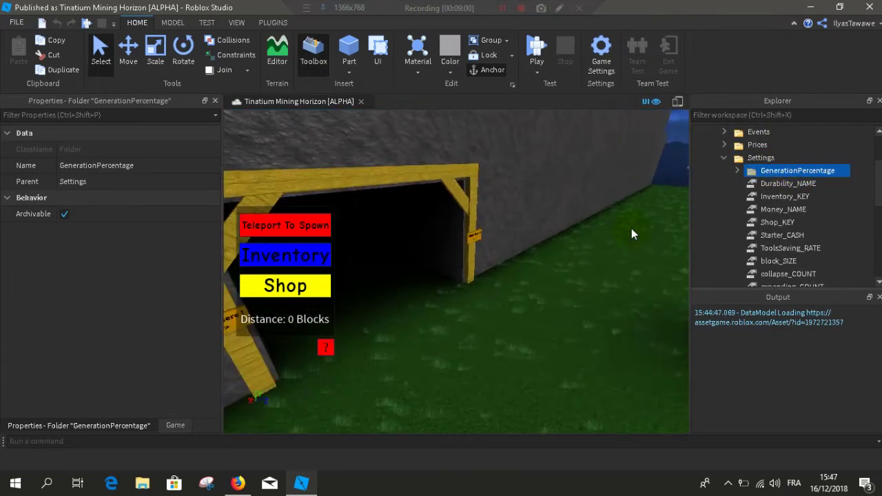
{"action": "scroll", "coordinate": [631, 228], "scroll_direction": "down", "scroll_amount": 5}
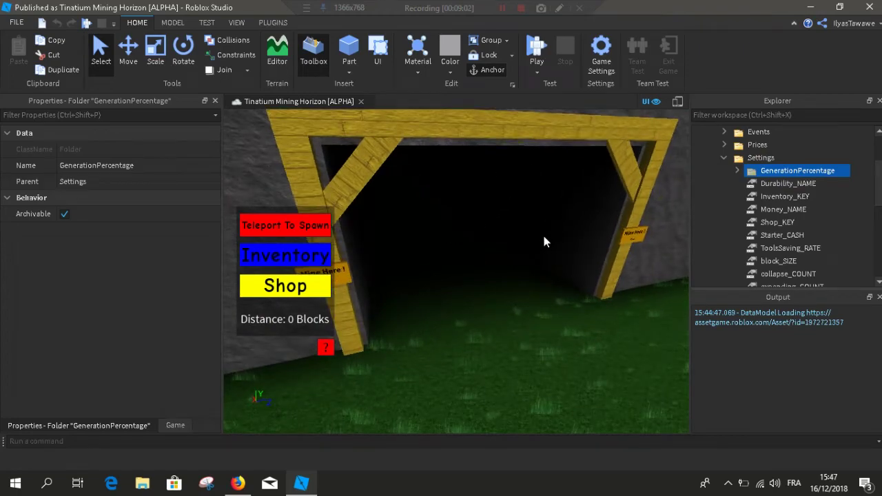
{"action": "left_click", "coordinate": [738, 172]}
{"action": "left_click", "coordinate": [763, 183]}
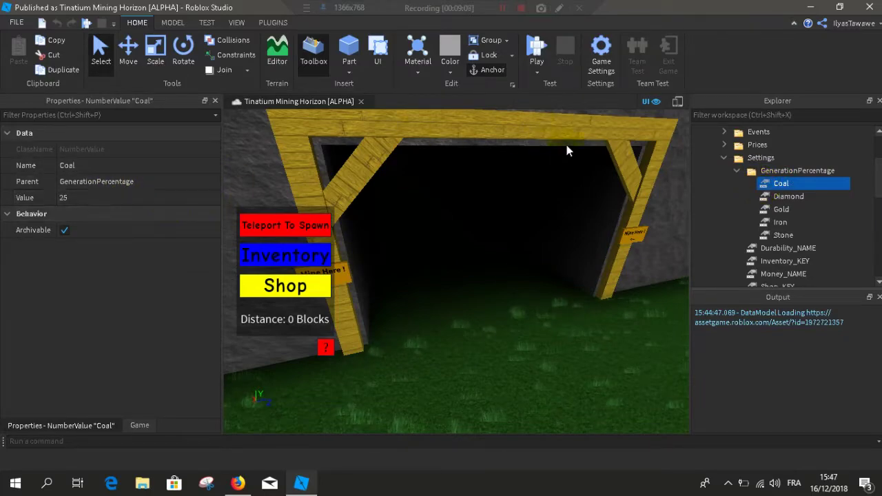
{"action": "left_click", "coordinate": [782, 209]}
{"action": "left_click", "coordinate": [784, 198]}
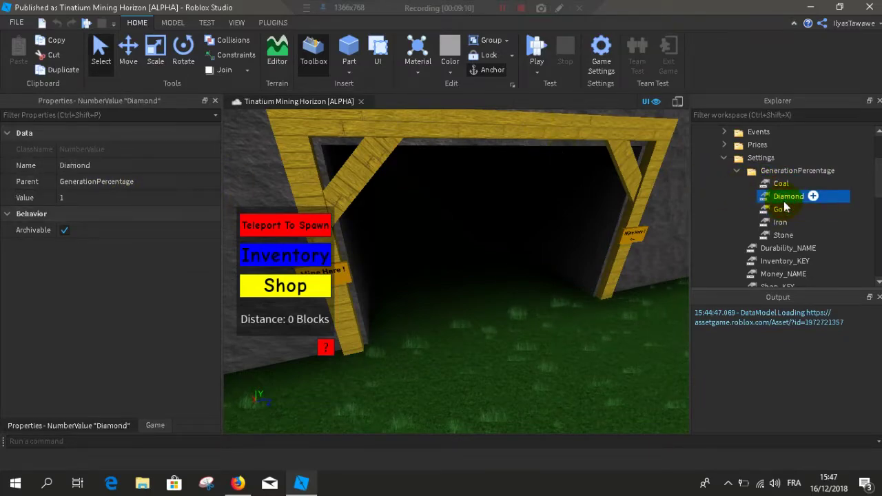
{"action": "left_click", "coordinate": [779, 210]}
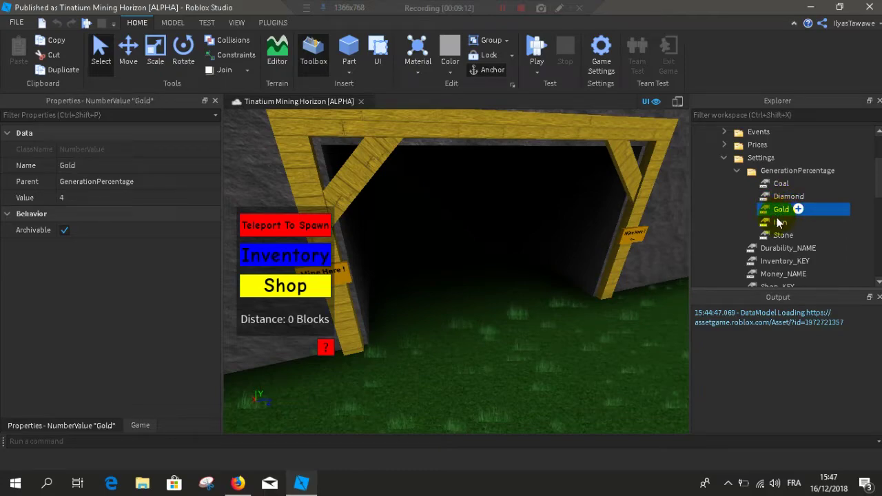
{"action": "left_click", "coordinate": [779, 223]}
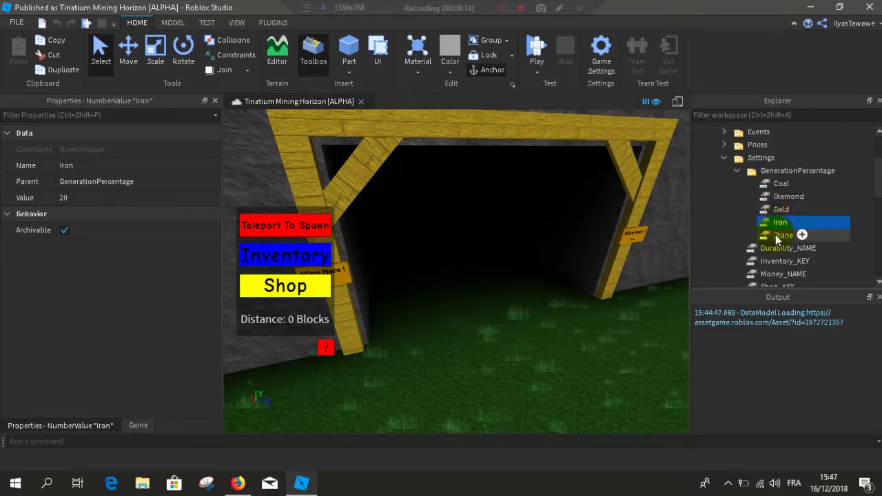
{"action": "left_click", "coordinate": [777, 237]}
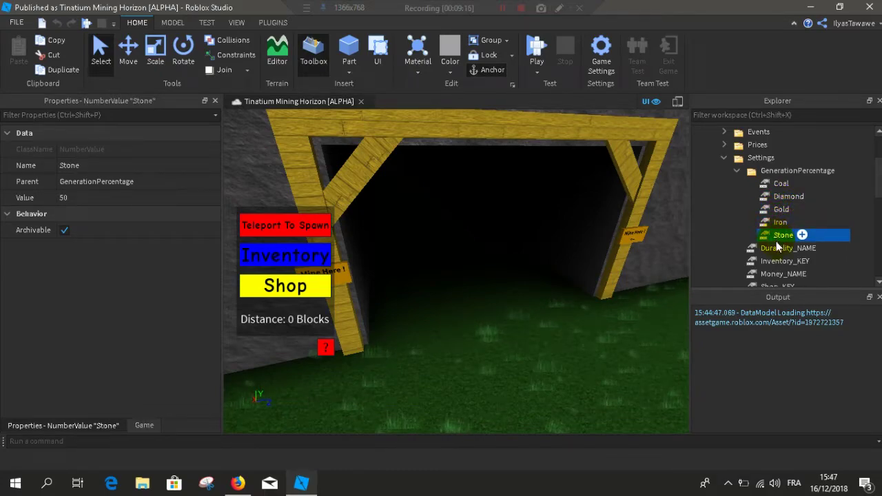
Step: Review the Coal and Stone generation percentages again while showing the mine entrance and its surroundings
{"action": "right_click_drag", "start_coordinate": [608, 254], "coordinate": [610, 257]}
{"action": "left_click", "coordinate": [765, 186]}
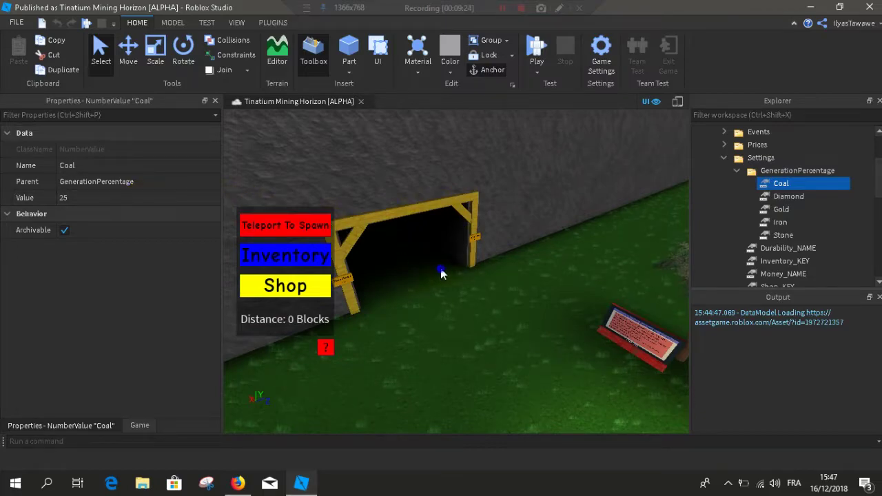
{"action": "scroll", "coordinate": [442, 274], "scroll_direction": "up", "scroll_amount": 6}
{"action": "scroll", "coordinate": [506, 233], "scroll_direction": "down", "scroll_amount": 6}
{"action": "left_click", "coordinate": [782, 236]}
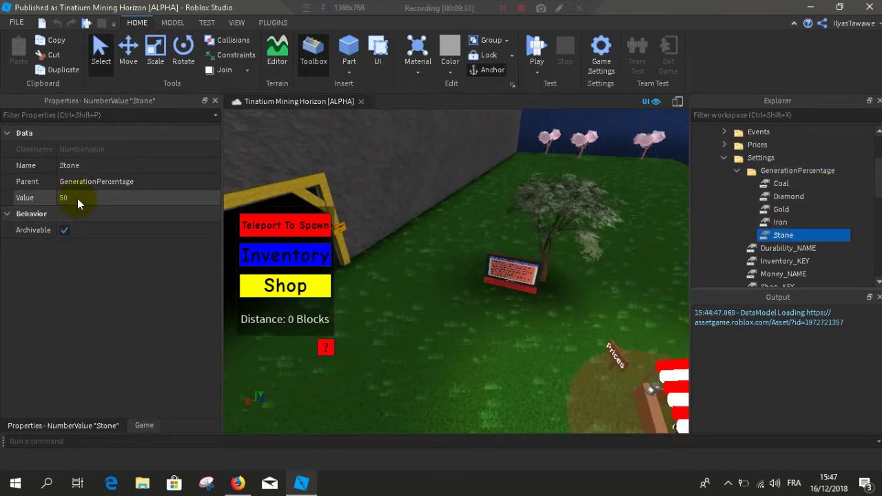
{"action": "scroll", "coordinate": [353, 204], "scroll_direction": "up", "scroll_amount": 2}
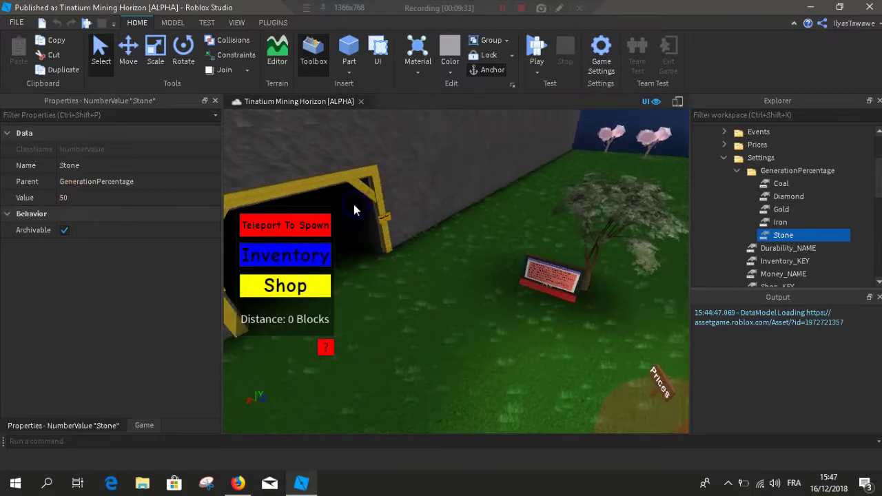
{"action": "scroll", "coordinate": [353, 204], "scroll_direction": "up", "scroll_amount": 3}
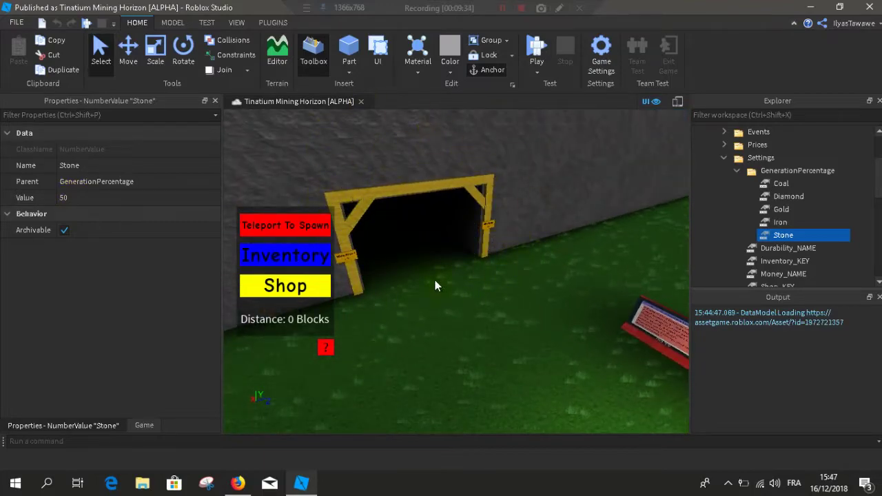
Step: Collapse the GenerationPercentage folder and examine the Durability_NAME and Inventory_KEY settings, pointing out the game's Inventory button
{"action": "left_click", "coordinate": [793, 171]}
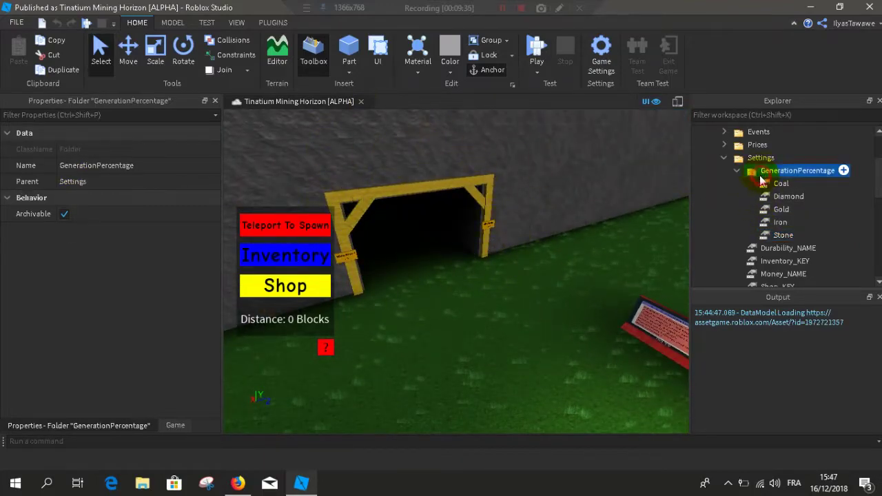
{"action": "left_click", "coordinate": [737, 171]}
{"action": "left_click", "coordinate": [762, 184]}
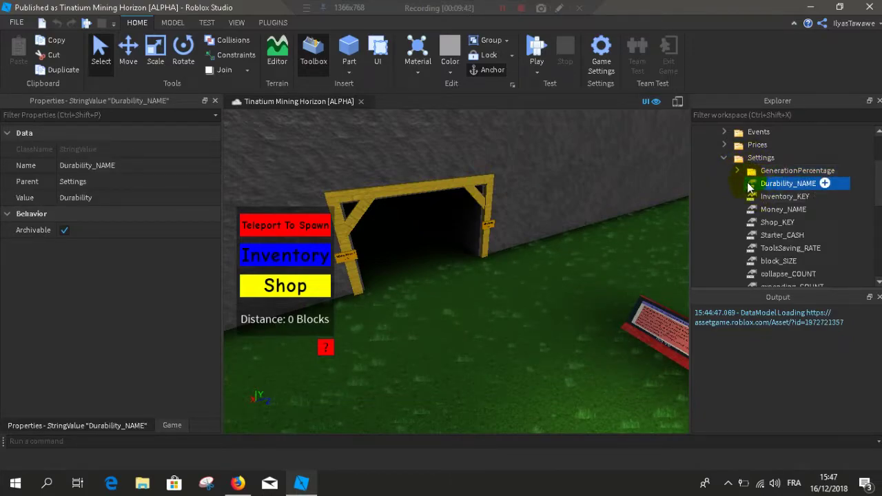
{"action": "left_click", "coordinate": [763, 198]}
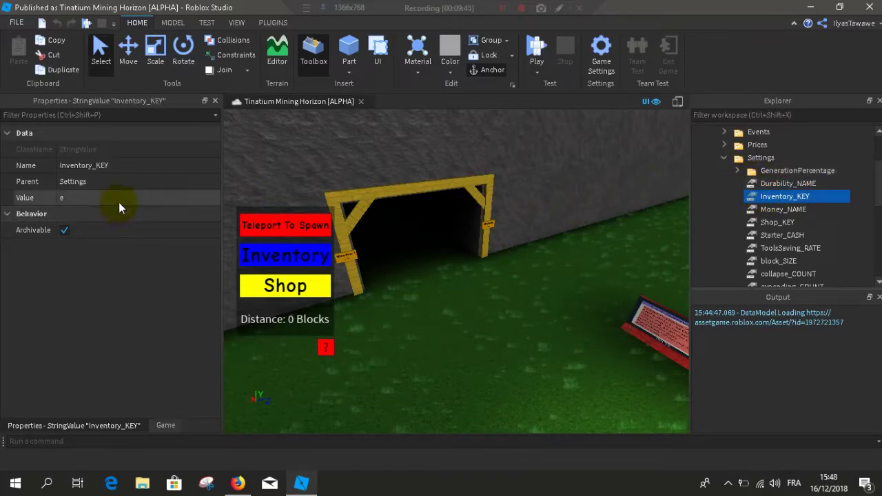
{"action": "right_click_drag", "start_coordinate": [316, 183], "coordinate": [315, 228]}
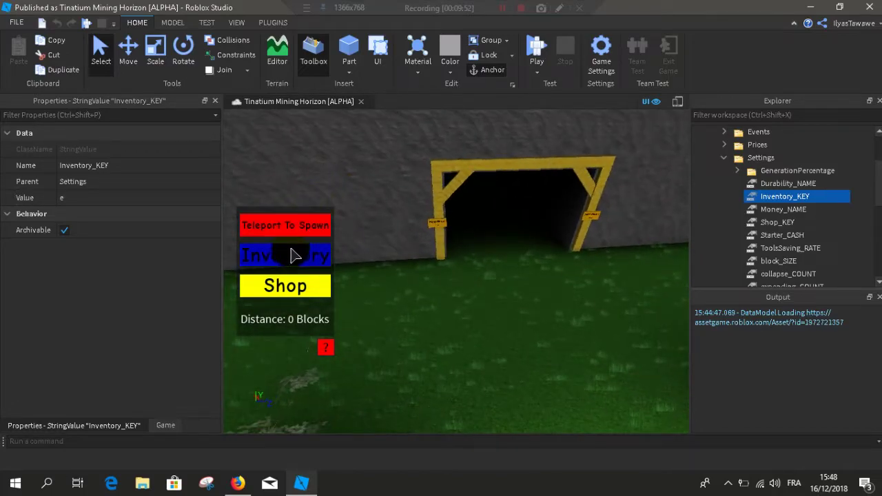
{"action": "mouse_move", "coordinate": [785, 197]}
{"action": "left_mouse_down"}
{"action": "mouse_move", "coordinate": [796, 208]}
{"action": "mouse_move", "coordinate": [778, 210]}
{"action": "left_mouse_up"}
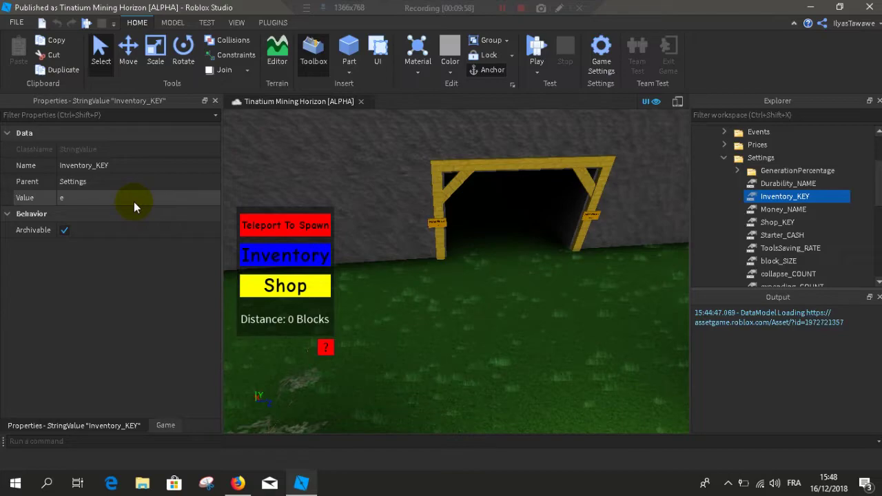
Step: Examine the values of the Money_NAME, Shop_KEY and Starter_CASH settings
{"action": "left_click", "coordinate": [758, 212]}
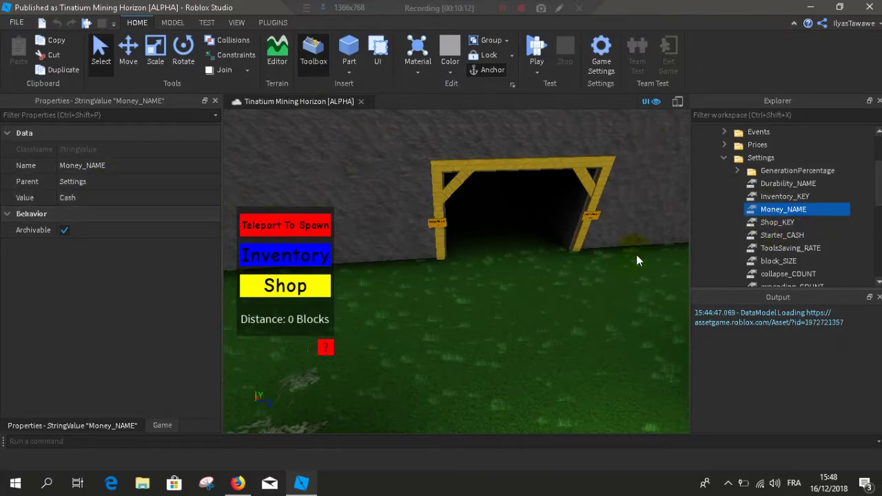
{"action": "left_click", "coordinate": [787, 222]}
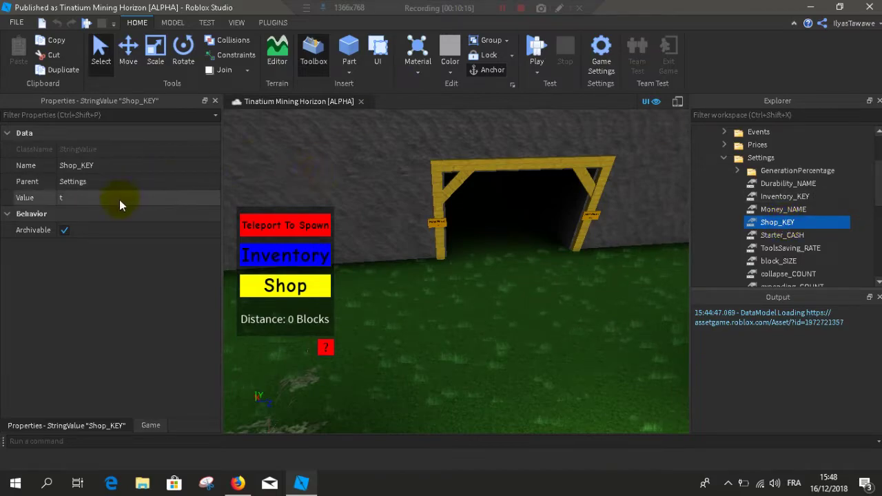
{"action": "left_click", "coordinate": [753, 238]}
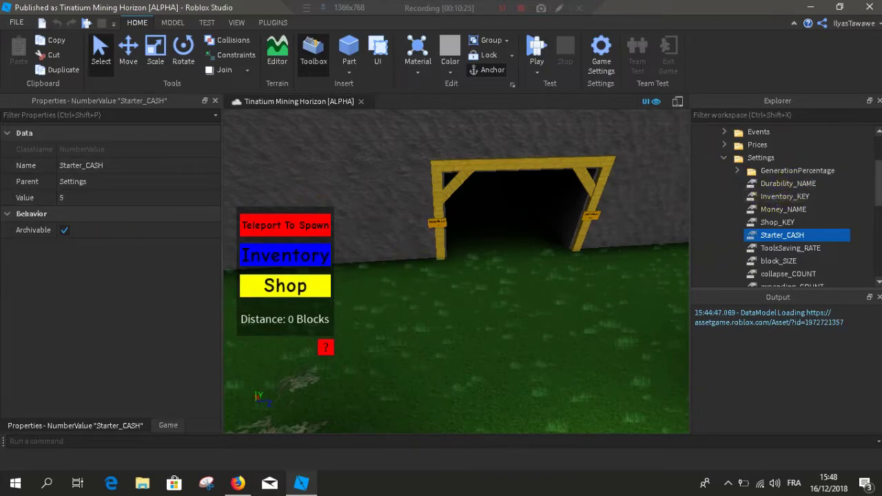
Step: Examine the values of the ToolsSaving_RATE and block_SIZE settings
{"action": "scroll", "coordinate": [776, 207], "scroll_direction": "down", "scroll_amount": 1}
{"action": "left_click", "coordinate": [789, 224]}
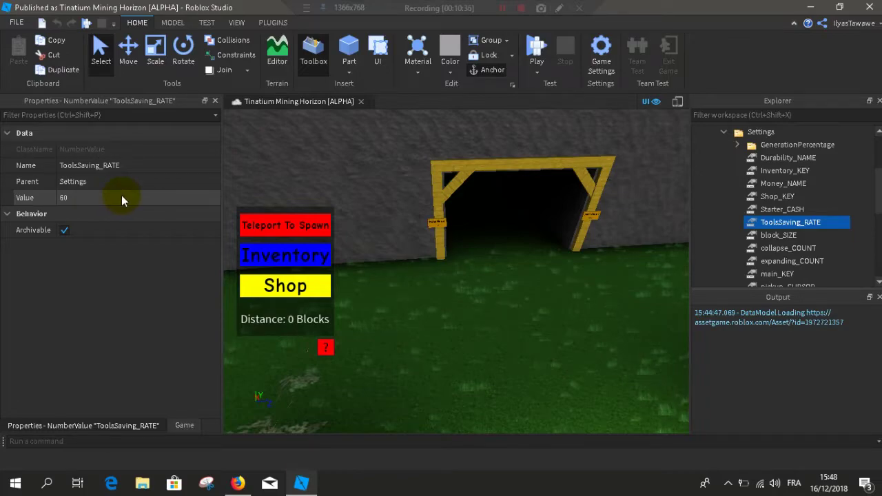
{"action": "right_click_drag", "start_coordinate": [603, 251], "coordinate": [601, 255]}
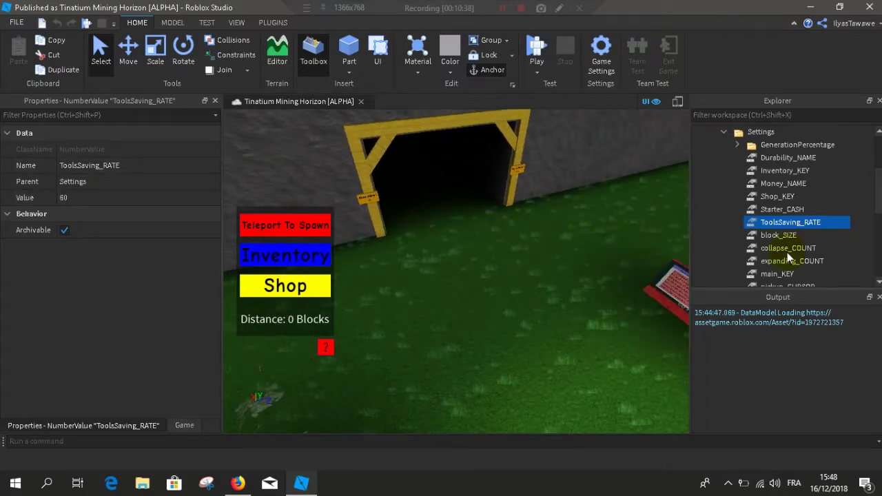
{"action": "mouse_move", "coordinate": [785, 230]}
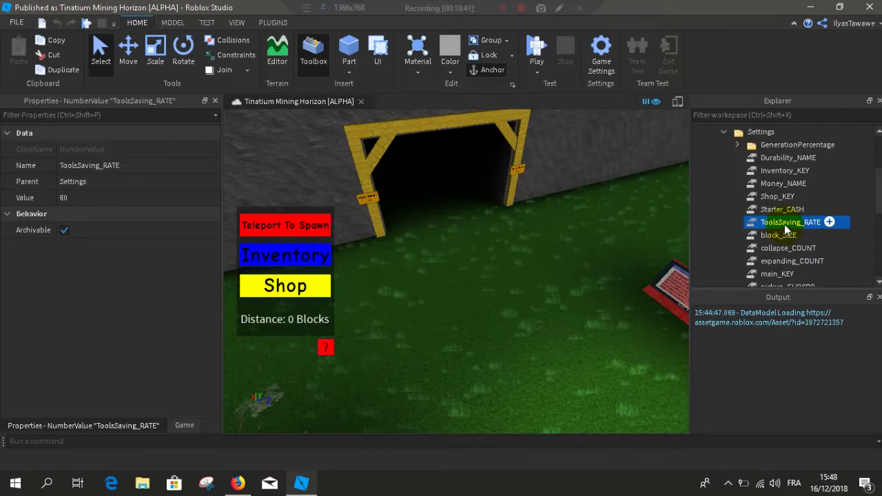
{"action": "left_click", "coordinate": [784, 238]}
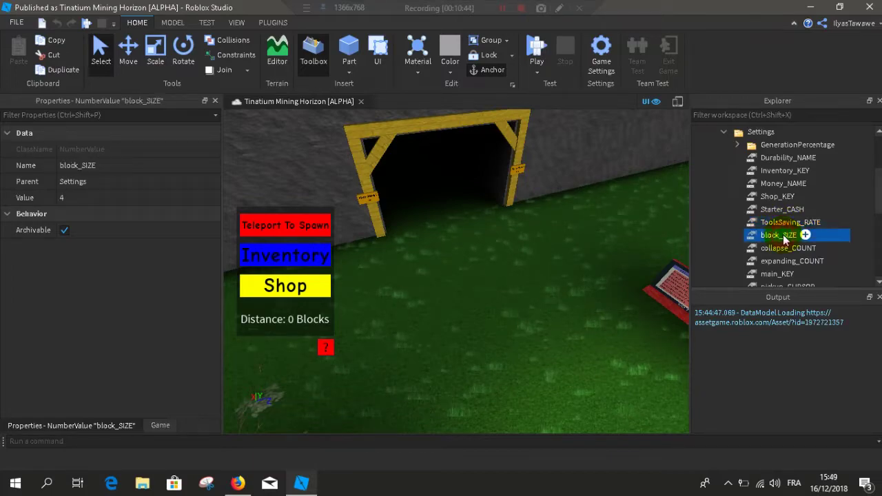
{"action": "scroll", "coordinate": [877, 213], "scroll_direction": "down", "scroll_amount": 1}
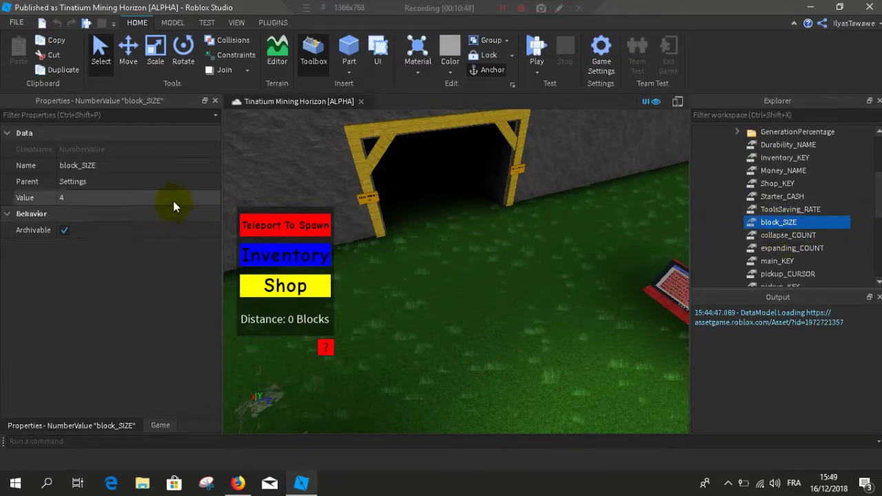
Step: Examine the values of the collapse_COUNT and expanding_COUNT settings
{"action": "left_click", "coordinate": [759, 237]}
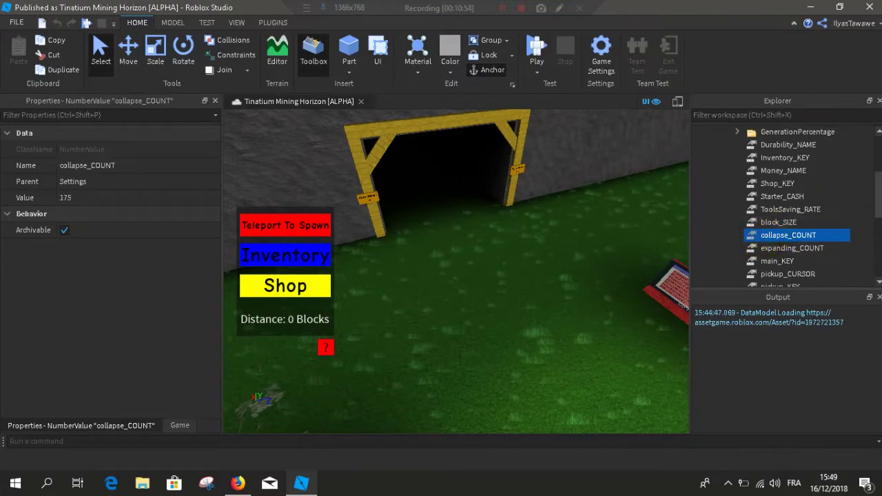
{"action": "scroll", "coordinate": [878, 196], "scroll_direction": "down", "scroll_amount": 1}
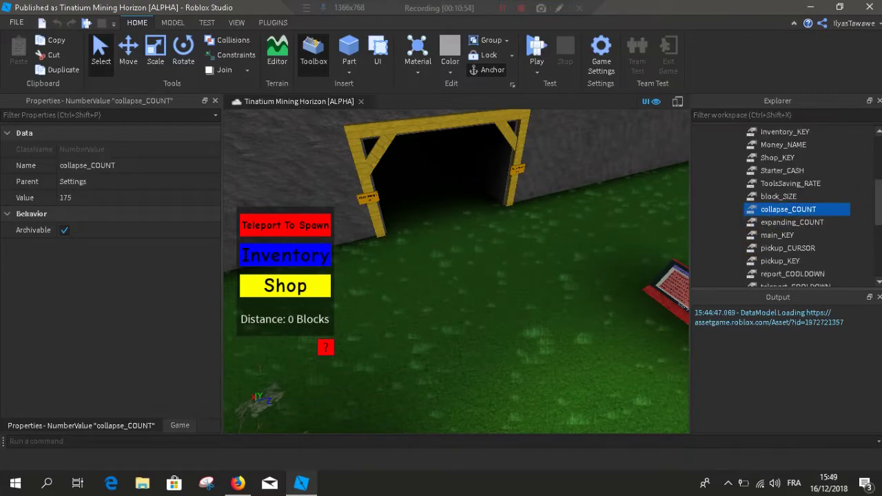
{"action": "left_click", "coordinate": [779, 223]}
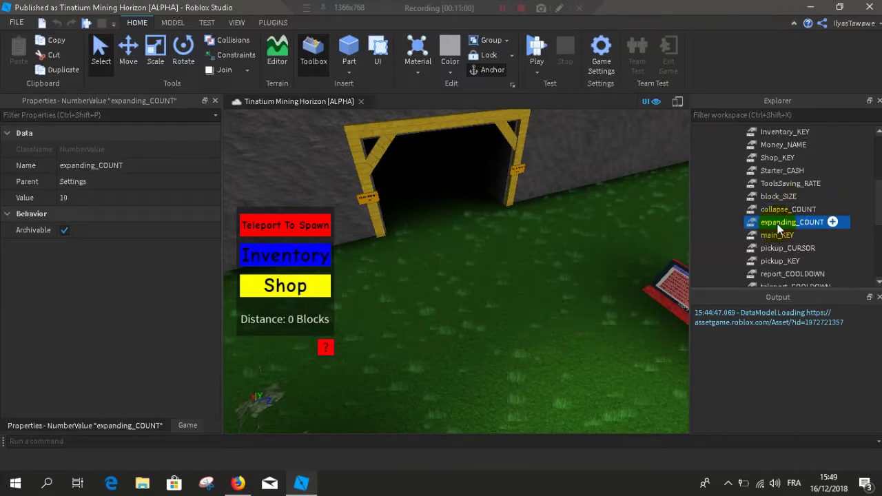
Step: Show the inside of the mine entrance in the viewport, moving in and back out to illustrate where blocks expand
{"action": "right_click_drag", "start_coordinate": [335, 226], "coordinate": [335, 226]}
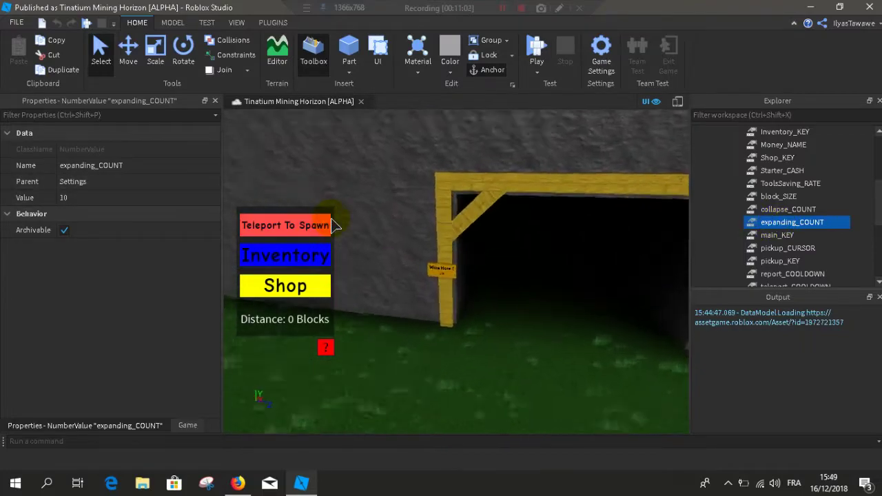
{"action": "key", "text": "w"}
{"action": "key", "text": "w"}
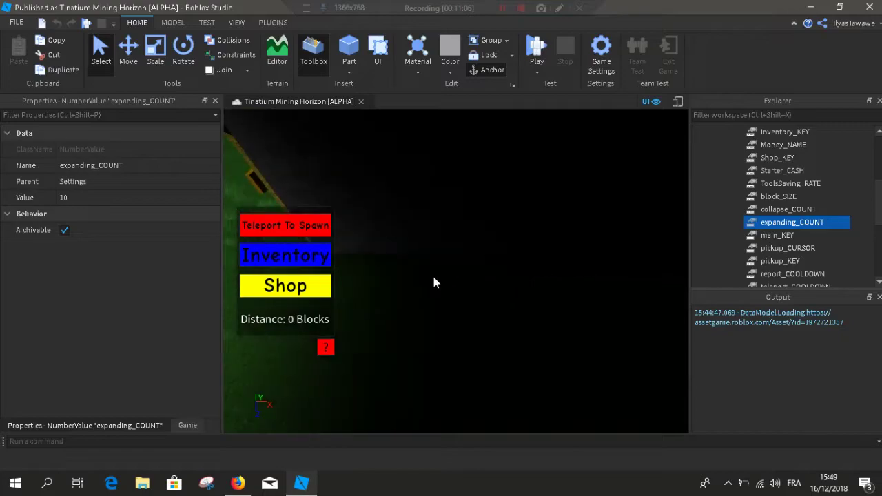
{"action": "key", "text": "s"}
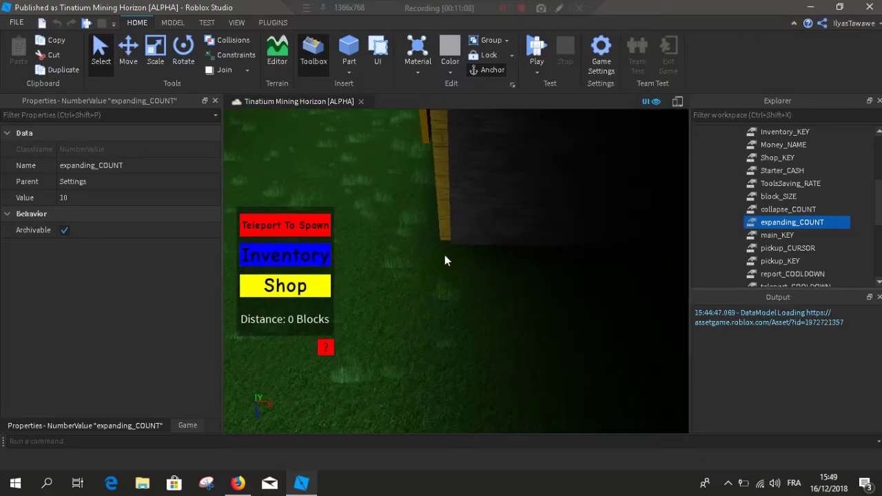
{"action": "key", "text": "w"}
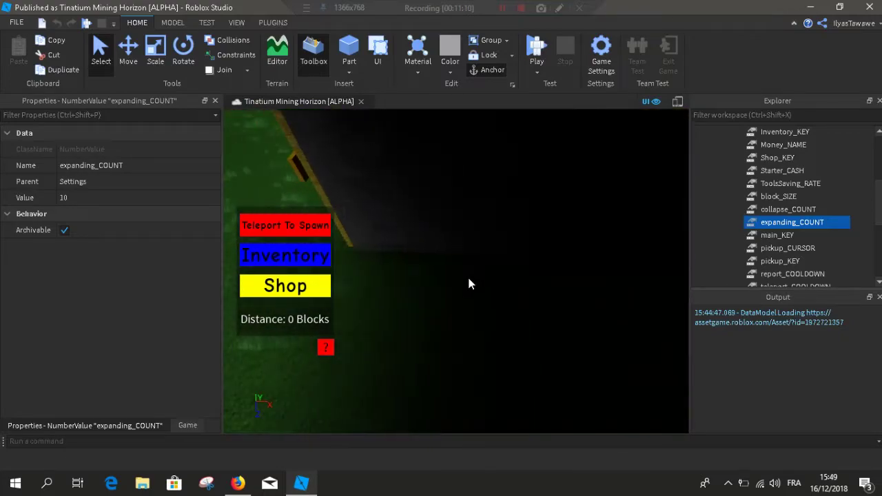
{"action": "key", "text": "s"}
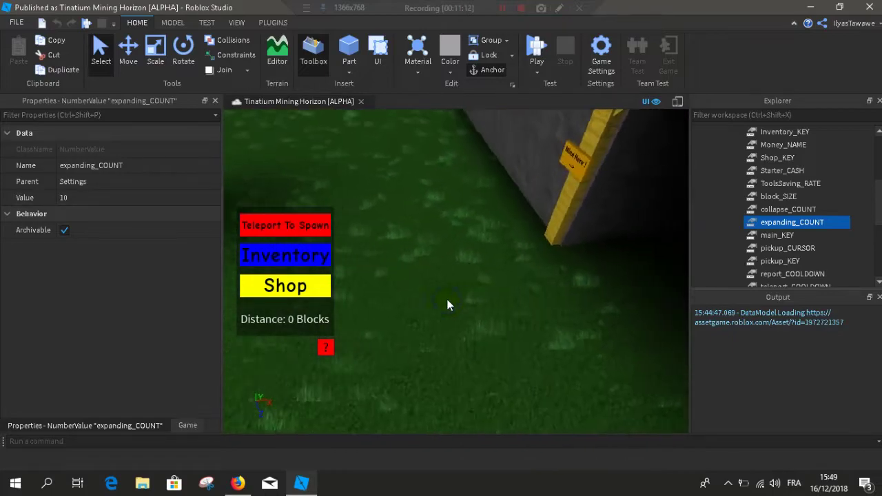
Step: Examine the value of the main_KEY setting with the mine entrance and surroundings in view
{"action": "key", "text": "s"}
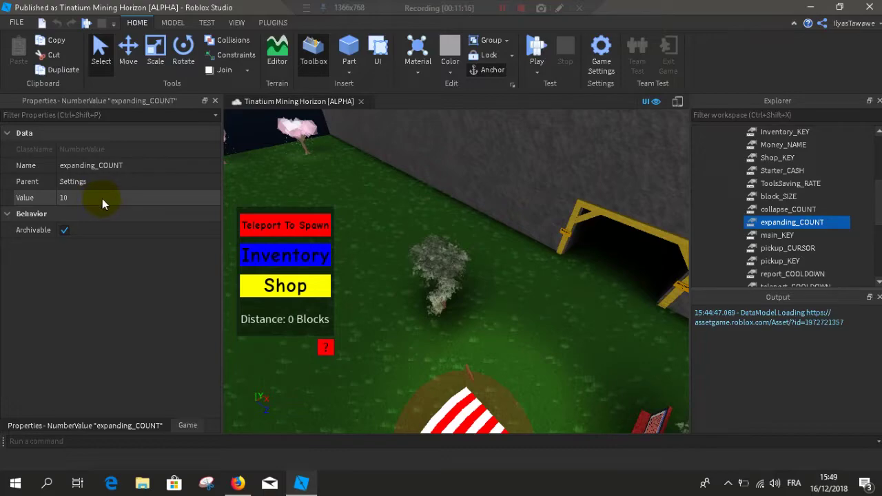
{"action": "right_click_drag", "start_coordinate": [401, 184], "coordinate": [395, 174]}
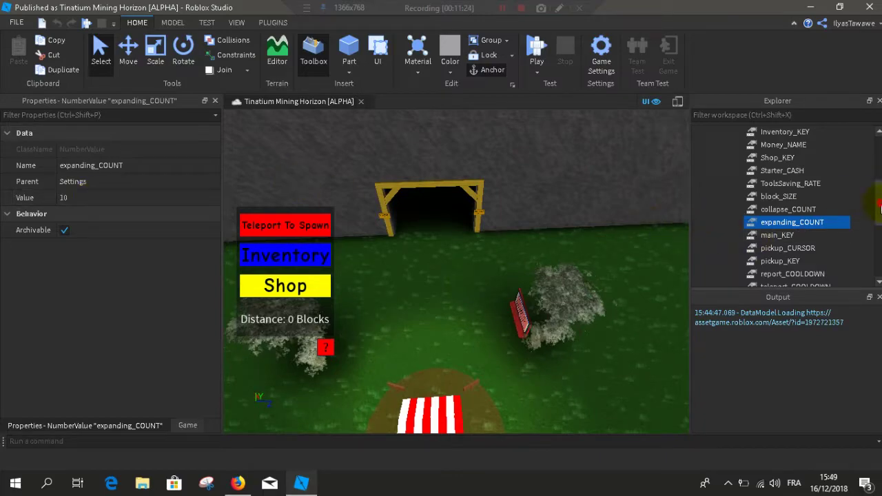
{"action": "left_click_drag", "start_coordinate": [880, 206], "coordinate": [880, 211]}
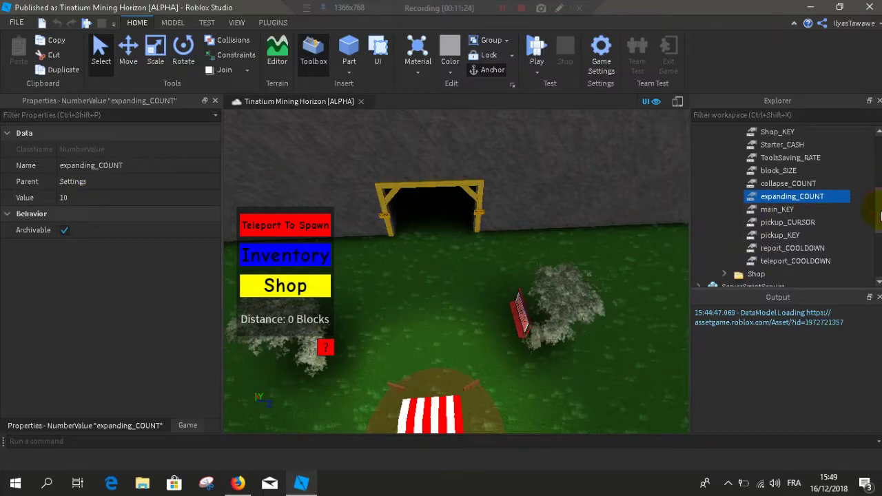
{"action": "left_click", "coordinate": [774, 210]}
{"action": "left_click_drag", "start_coordinate": [879, 211], "coordinate": [877, 153]}
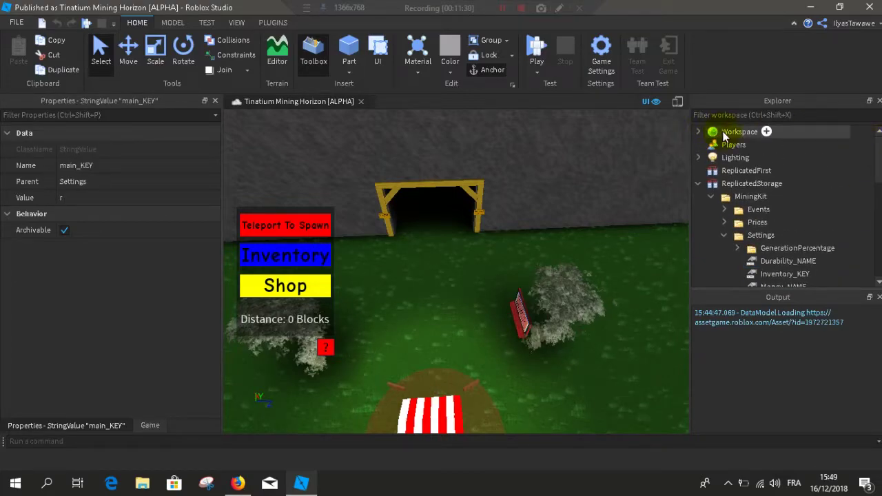
{"action": "left_click_drag", "start_coordinate": [879, 155], "coordinate": [880, 207]}
{"action": "right_click_drag", "start_coordinate": [568, 295], "coordinate": [544, 228]}
{"action": "scroll", "coordinate": [544, 229], "scroll_direction": "up", "scroll_amount": 2}
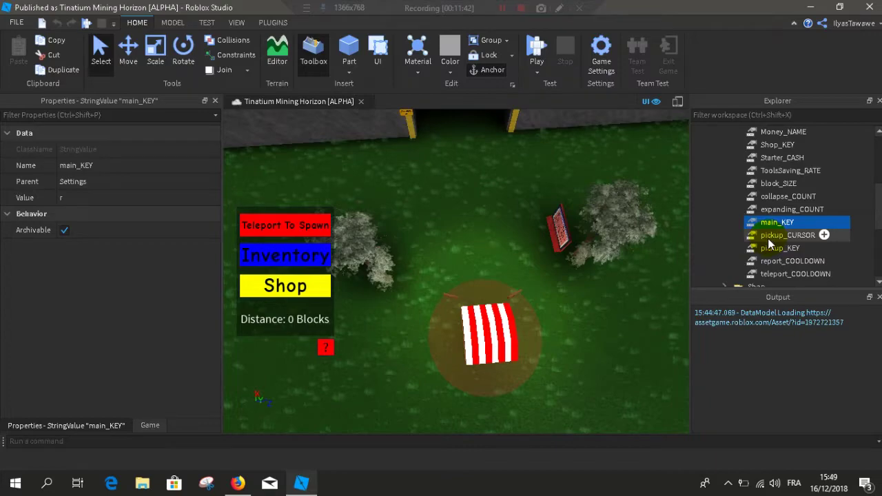
{"action": "right_click_drag", "start_coordinate": [620, 262], "coordinate": [695, 232]}
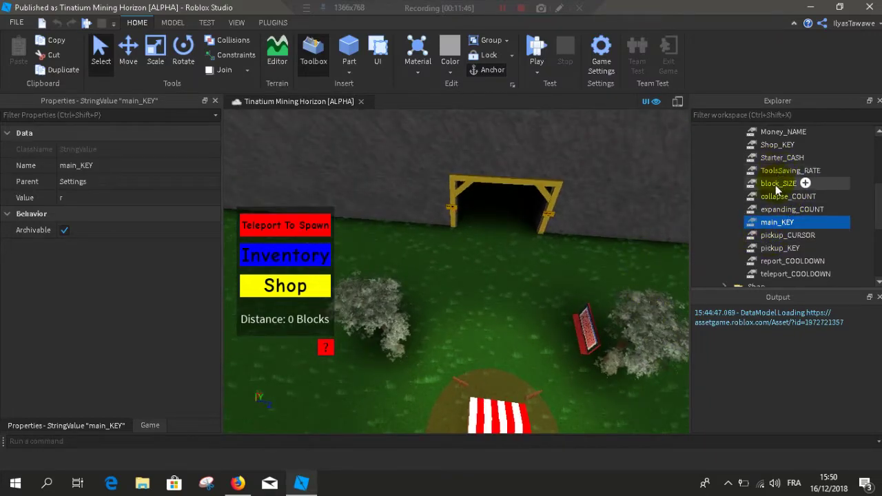
Step: Examine the values of the pickup_CURSOR and pickup_KEY settings
{"action": "left_click", "coordinate": [770, 237]}
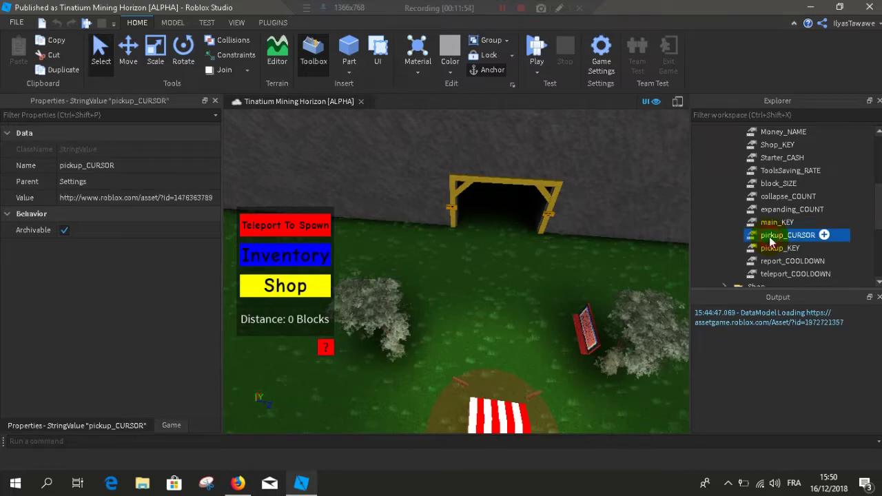
{"action": "left_click", "coordinate": [154, 198]}
{"action": "right_click_drag", "start_coordinate": [335, 183], "coordinate": [333, 181]}
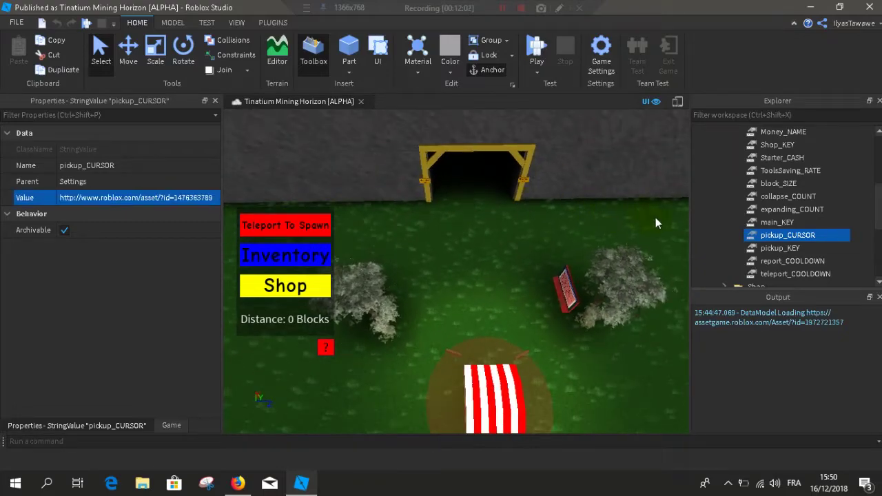
{"action": "key", "text": "w"}
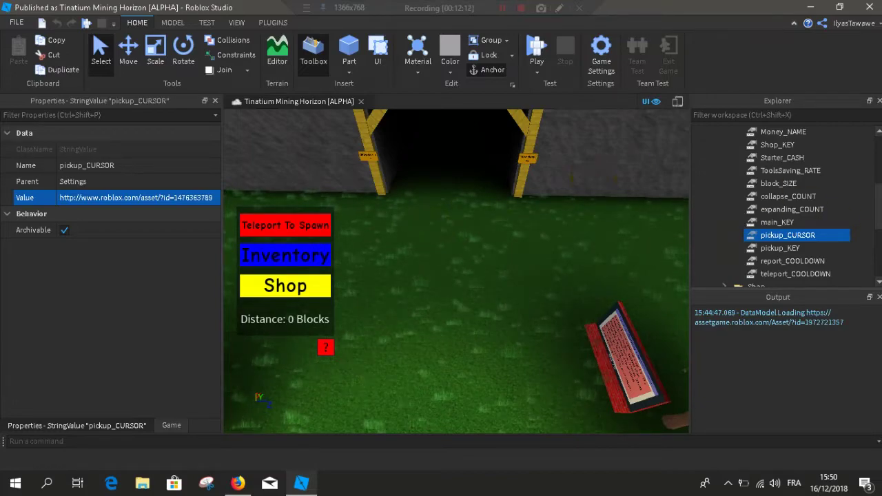
{"action": "left_click", "coordinate": [767, 249]}
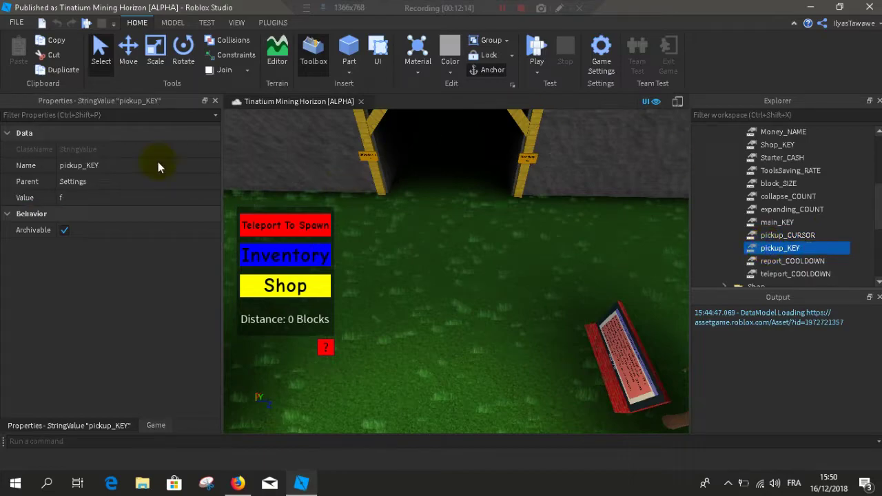
{"action": "left_click", "coordinate": [59, 200]}
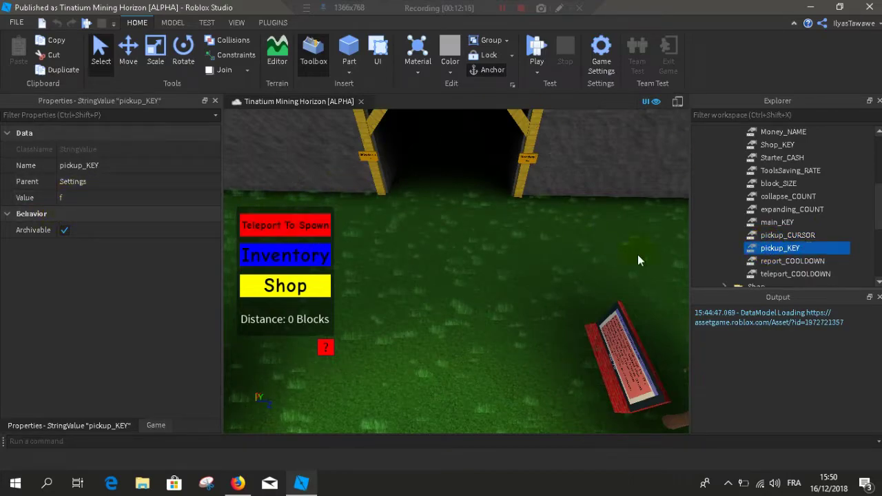
{"action": "left_click", "coordinate": [773, 252]}
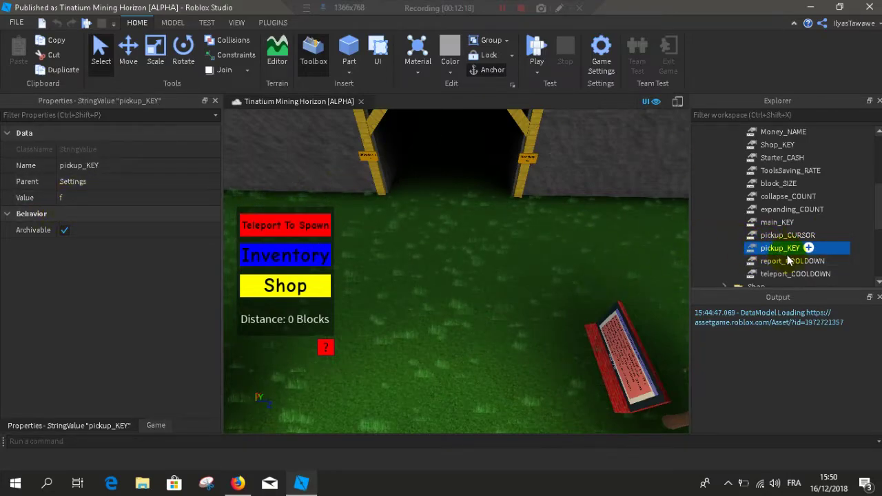
Step: Examine the value of the report_COOLDOWN setting
{"action": "left_click", "coordinate": [786, 262]}
{"action": "left_click_drag", "start_coordinate": [880, 216], "coordinate": [880, 224]}
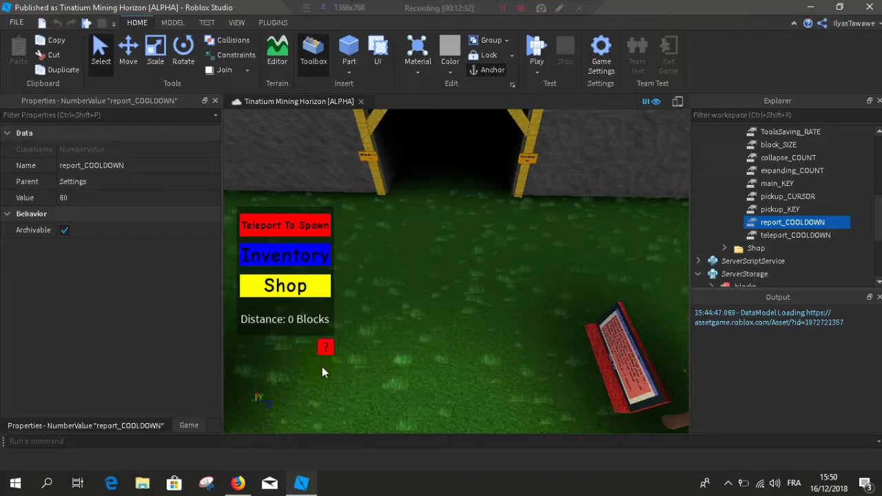
{"action": "left_click", "coordinate": [120, 197]}
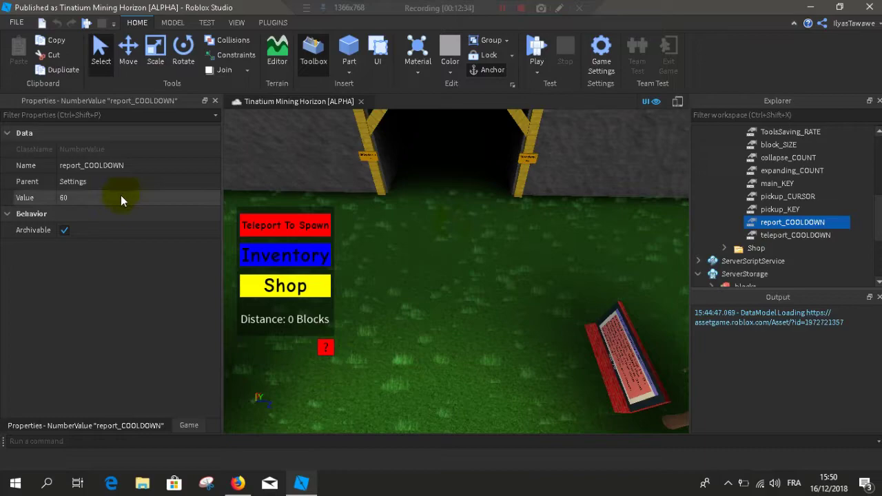
{"action": "key", "text": "s"}
{"action": "key", "text": "a"}
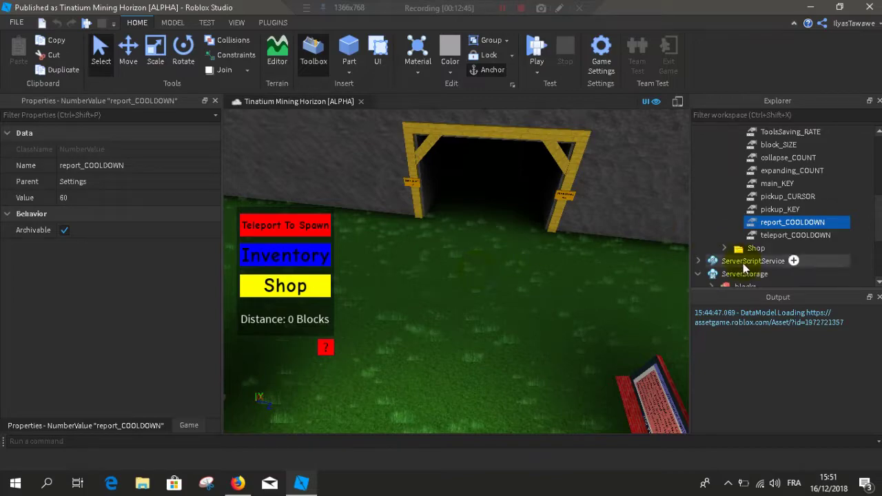
{"action": "mouse_move", "coordinate": [756, 236]}
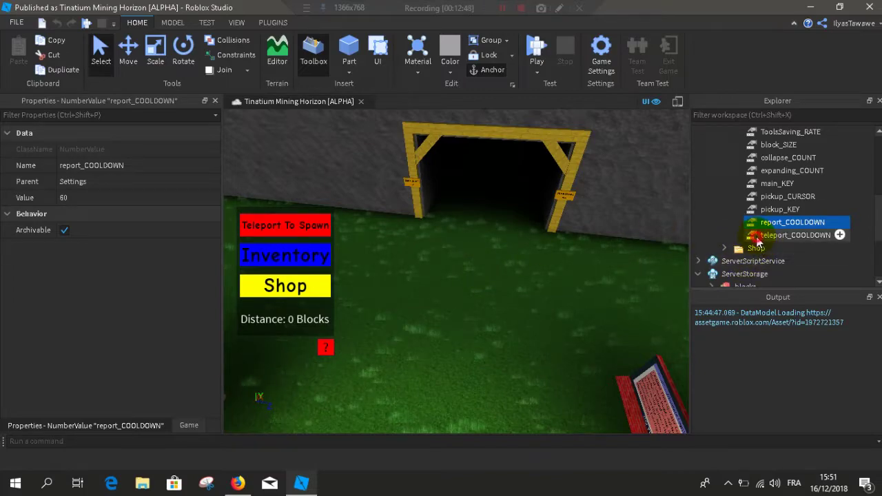
{"action": "left_click", "coordinate": [756, 236]}
{"action": "left_click", "coordinate": [756, 227]}
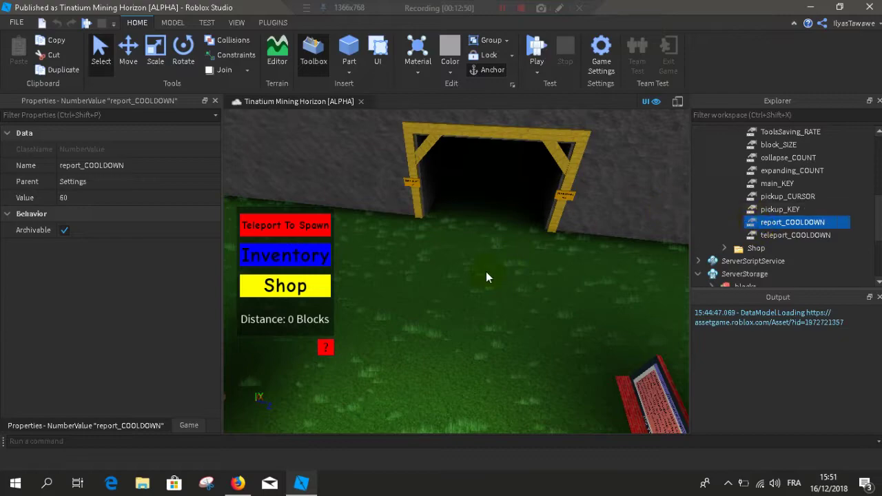
{"action": "key", "text": "d"}
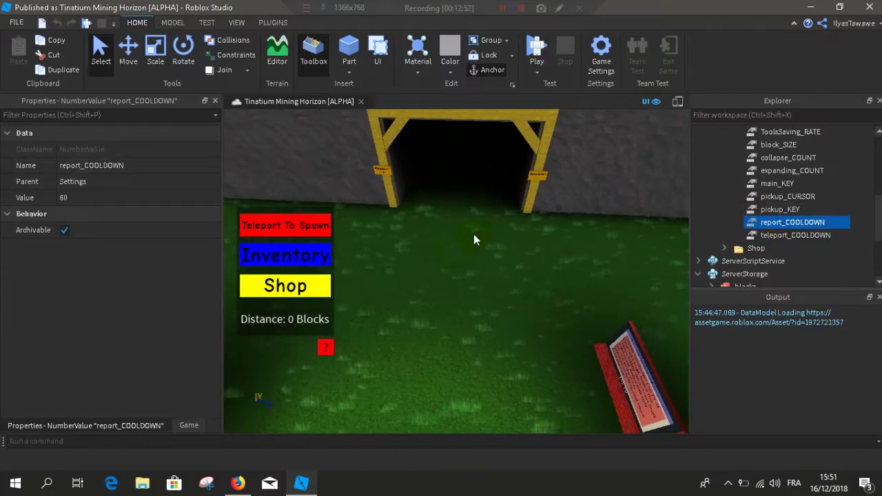
Step: Examine the value of the teleport_COOLDOWN setting, then bring the sell stand into view
{"action": "left_click", "coordinate": [780, 236]}
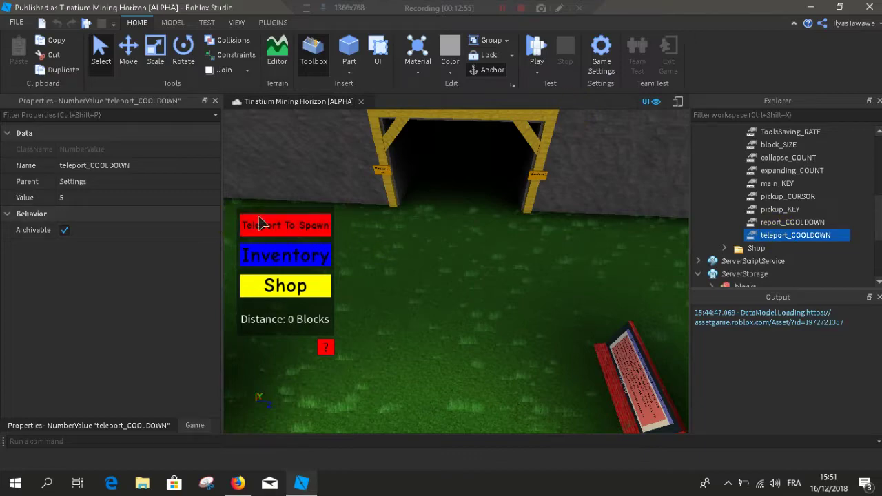
{"action": "right_click_drag", "start_coordinate": [492, 256], "coordinate": [492, 255]}
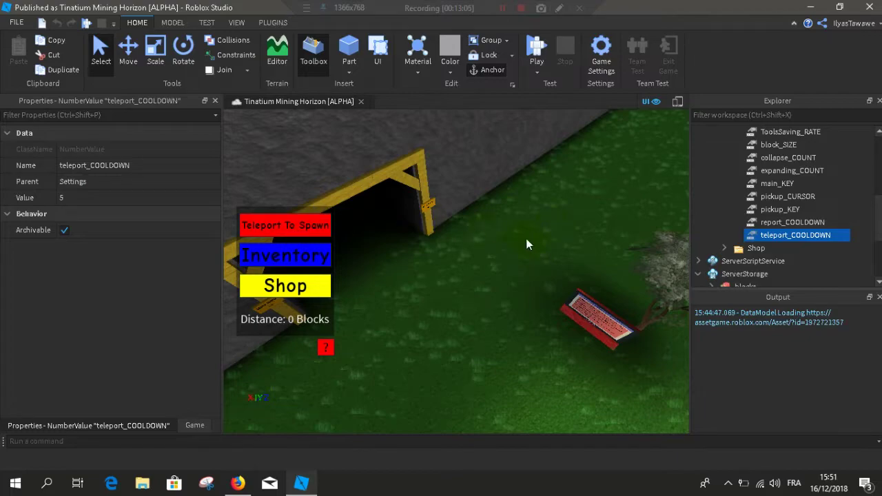
{"action": "mouse_move", "coordinate": [454, 273]}
{"action": "right_mouse_down"}
{"action": "mouse_move", "coordinate": [461, 281]}
{"action": "mouse_move", "coordinate": [466, 244]}
{"action": "mouse_move", "coordinate": [457, 262]}
{"action": "right_mouse_up"}
{"action": "left_click", "coordinate": [446, 262]}
Step: Collapse the Settings folder and expand the Shop folder in MiningKit
{"action": "left_click_drag", "start_coordinate": [880, 216], "coordinate": [879, 168]}
{"action": "left_click", "coordinate": [727, 172]}
{"action": "left_click", "coordinate": [729, 183]}
{"action": "left_click", "coordinate": [725, 184]}
{"action": "left_click_drag", "start_coordinate": [751, 200], "coordinate": [752, 198]}
{"action": "left_click", "coordinate": [756, 183]}
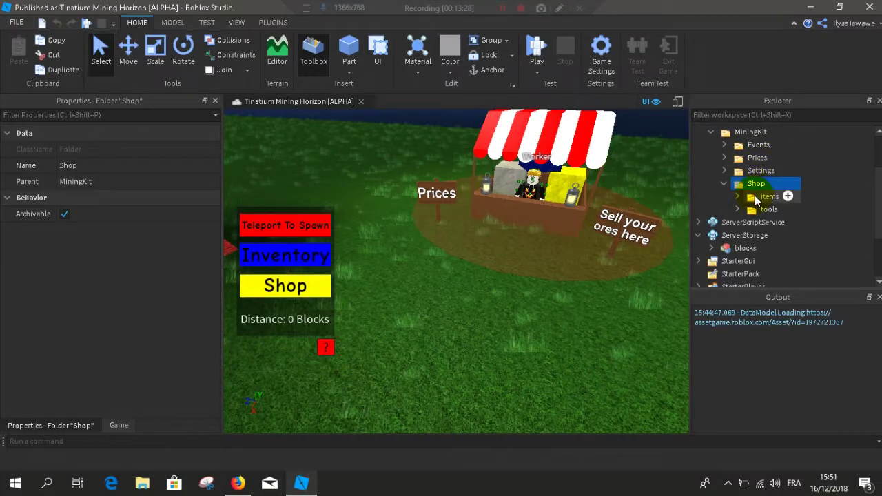
Step: Expand the items and tools folders inside Shop to show their contents
{"action": "left_click", "coordinate": [745, 199]}
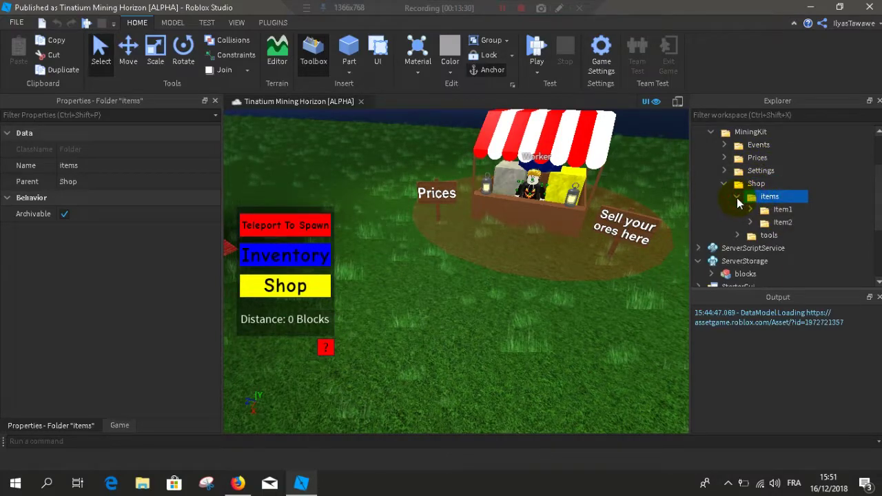
{"action": "left_click", "coordinate": [737, 197]}
{"action": "left_click_drag", "start_coordinate": [738, 197], "coordinate": [759, 202]}
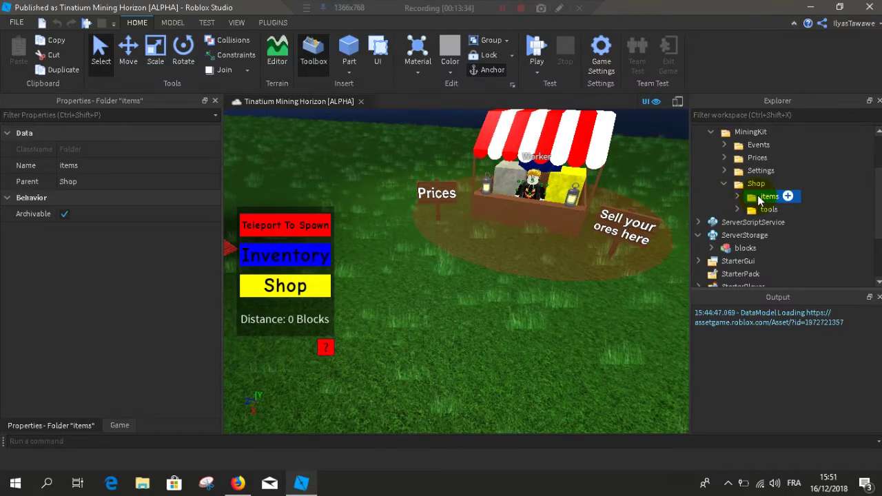
{"action": "left_click_drag", "start_coordinate": [759, 200], "coordinate": [760, 201]}
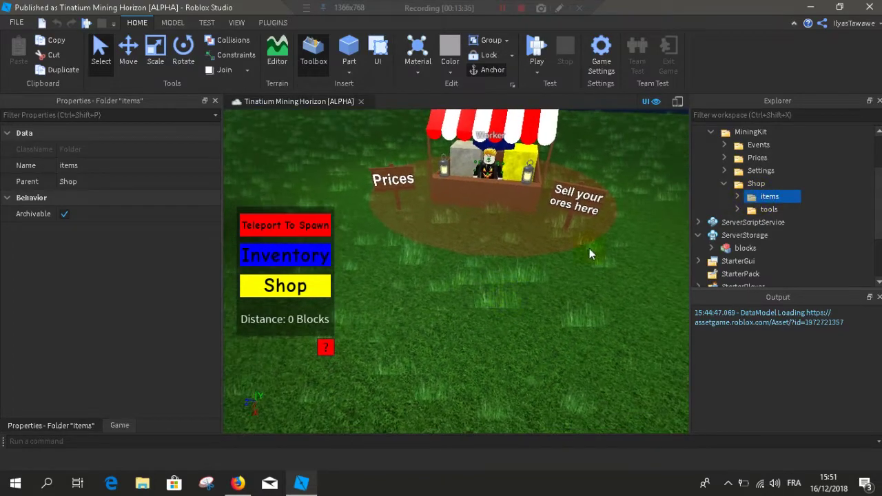
{"action": "left_click", "coordinate": [737, 209]}
{"action": "mouse_move", "coordinate": [737, 210]}
{"action": "left_mouse_down"}
{"action": "mouse_move", "coordinate": [787, 232]}
{"action": "mouse_move", "coordinate": [762, 197]}
{"action": "mouse_move", "coordinate": [746, 206]}
{"action": "left_mouse_up"}
{"action": "left_click", "coordinate": [738, 197]}
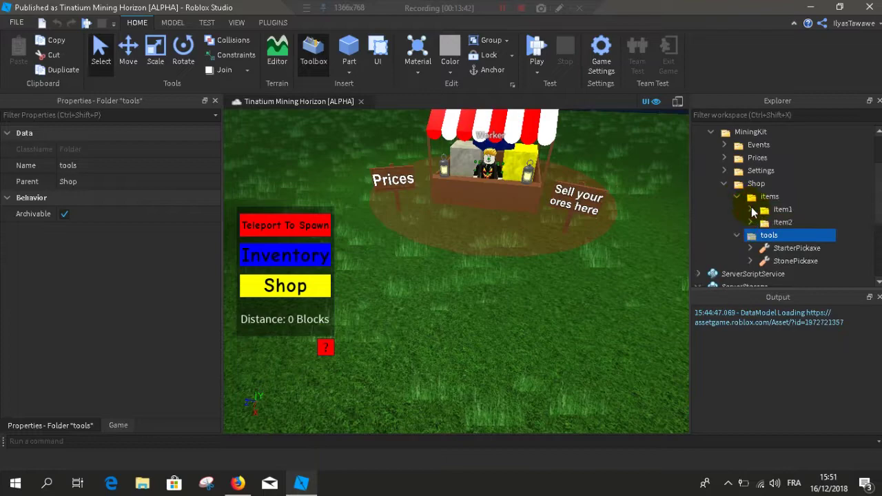
Step: Inspect the Item1 and Item2 folders and expand Item1 to show its value objects
{"action": "left_click", "coordinate": [769, 211]}
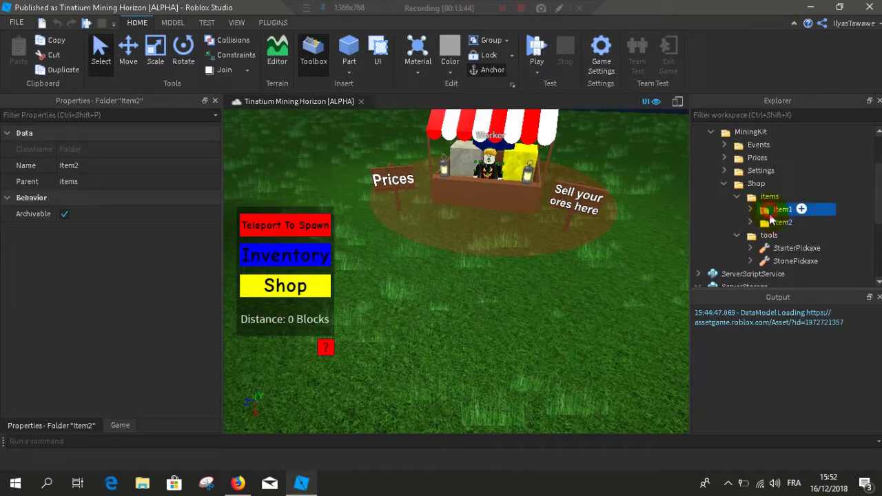
{"action": "left_click", "coordinate": [769, 222]}
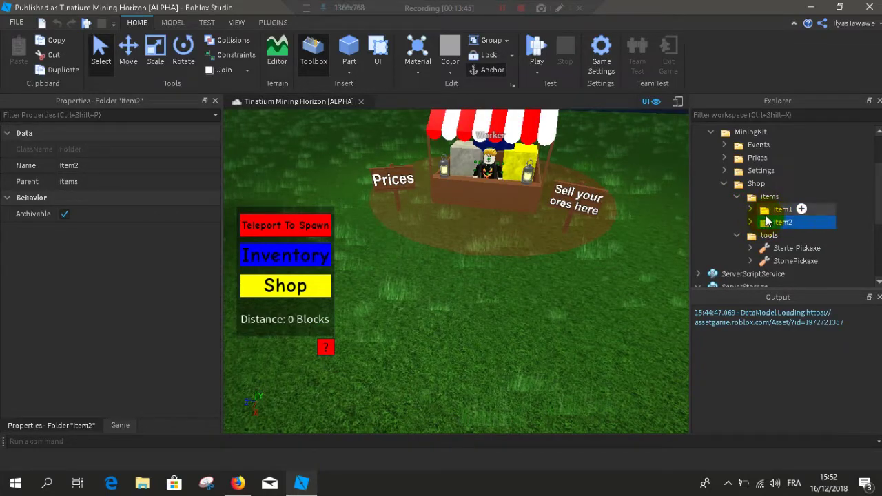
{"action": "left_click", "coordinate": [775, 211]}
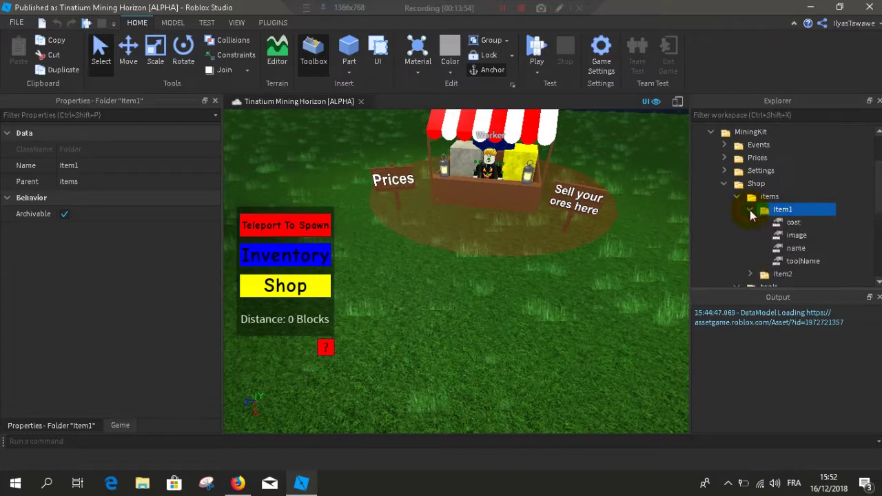
{"action": "left_click", "coordinate": [750, 210]}
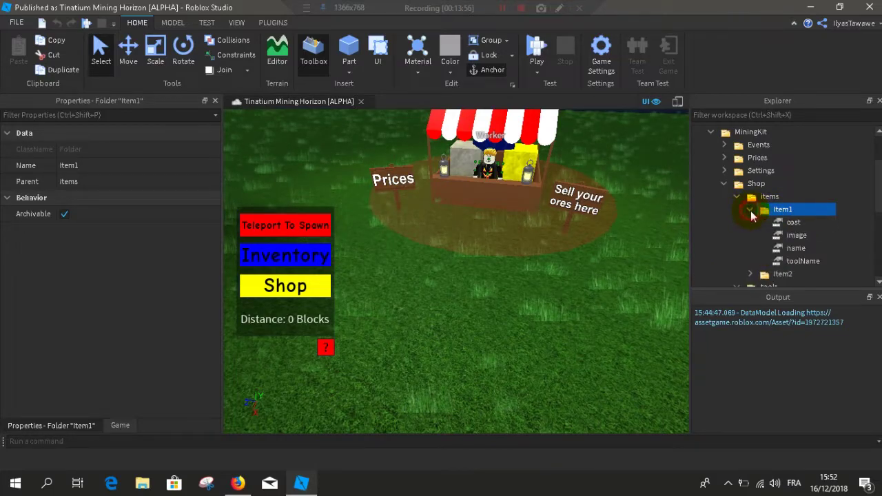
{"action": "scroll", "coordinate": [875, 200], "scroll_direction": "down", "scroll_amount": 2}
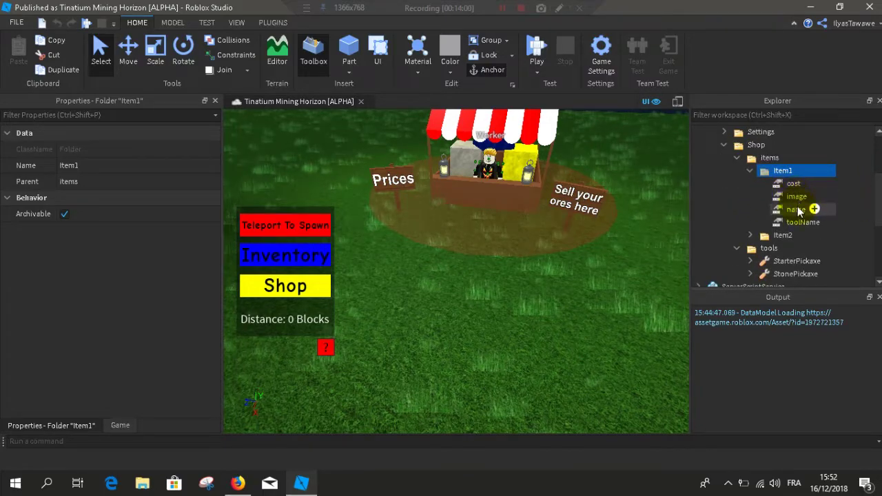
Step: Examine the cost, image, name and toolName values of Item1
{"action": "left_click", "coordinate": [787, 188]}
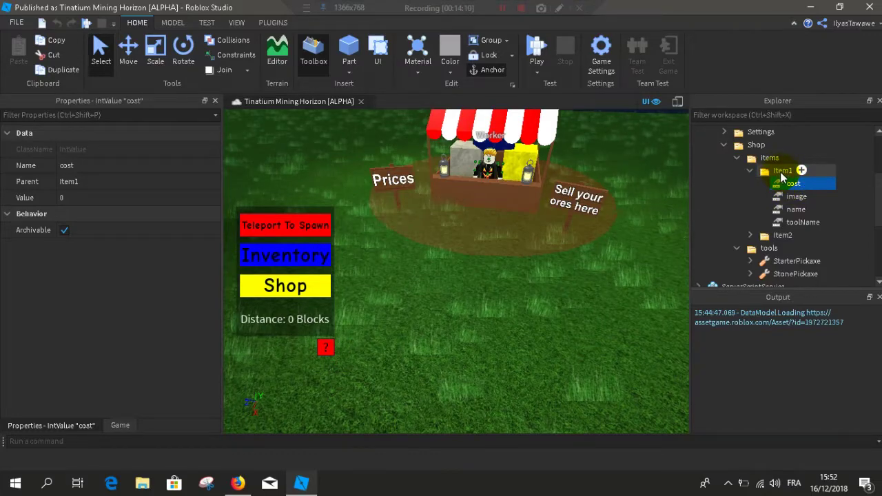
{"action": "left_click", "coordinate": [781, 198]}
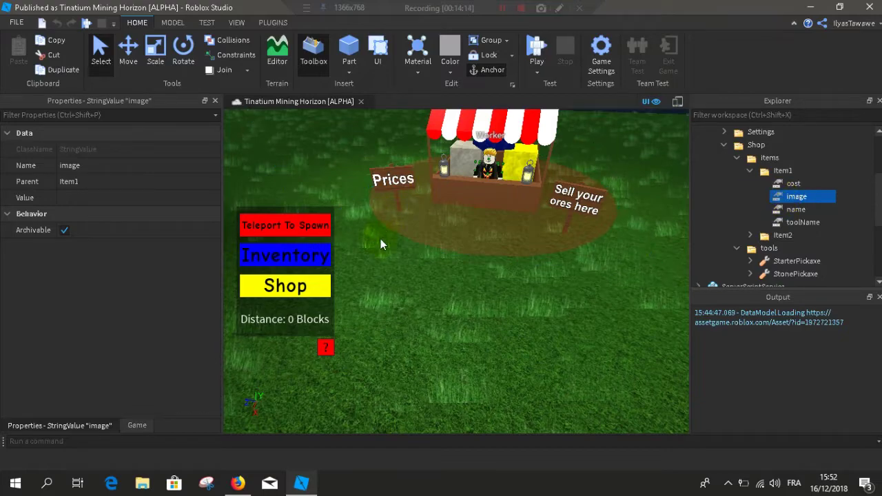
{"action": "left_click", "coordinate": [796, 210]}
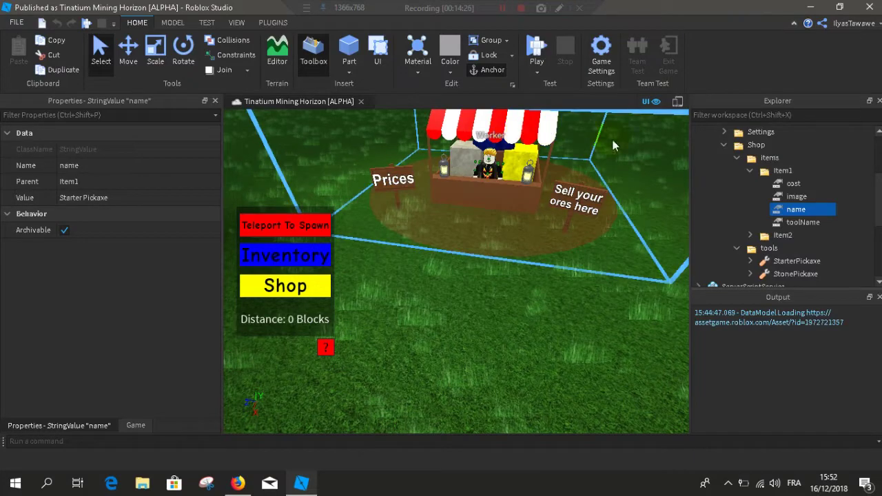
{"action": "left_click_drag", "start_coordinate": [782, 207], "coordinate": [786, 218]}
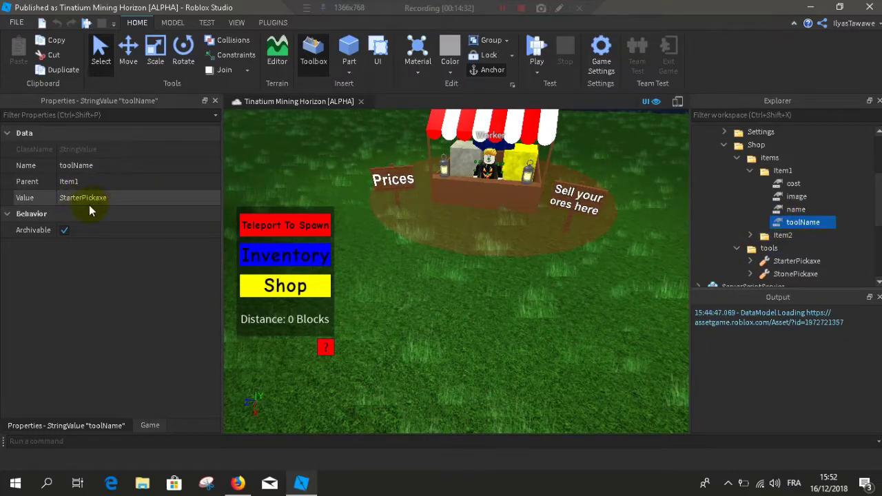
{"action": "left_click_drag", "start_coordinate": [879, 200], "coordinate": [878, 211]}
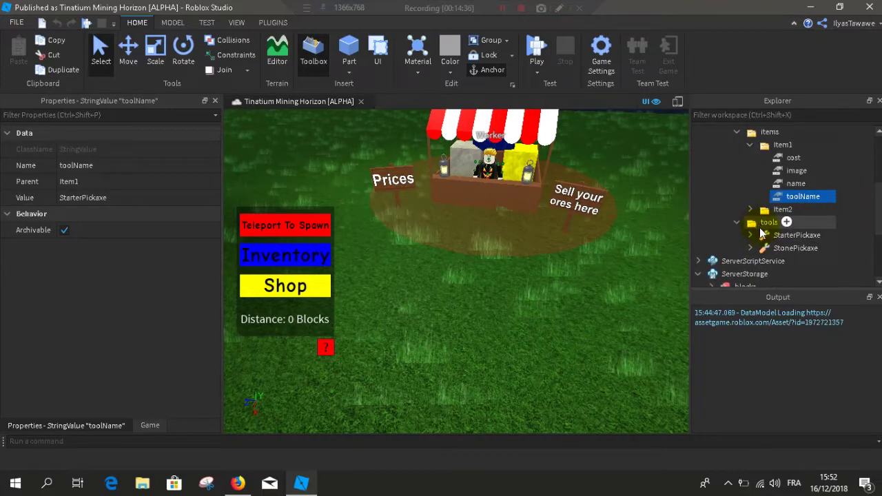
Step: Review the Item1 folder in the Shop items again and check its toolName value
{"action": "left_click", "coordinate": [767, 146]}
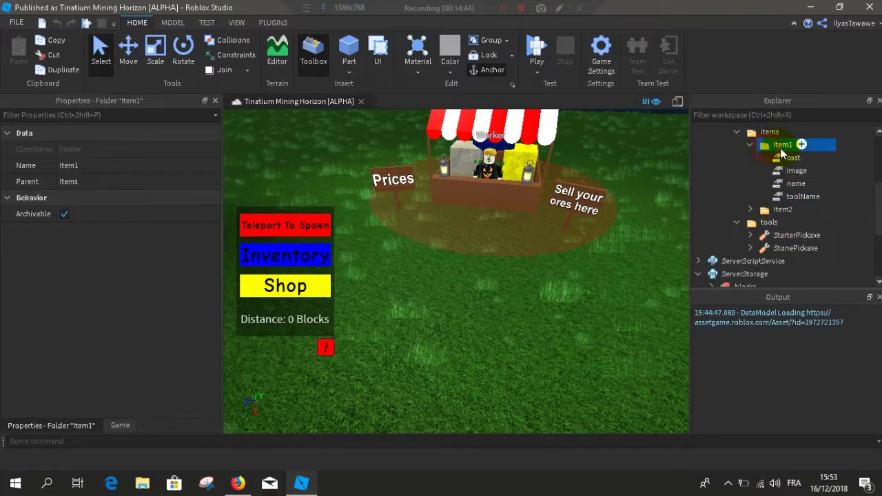
{"action": "left_click", "coordinate": [784, 198]}
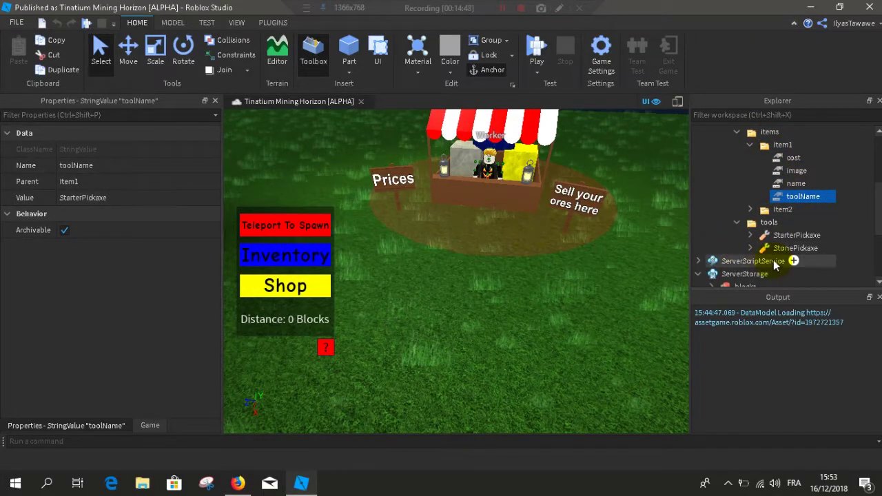
{"action": "scroll", "coordinate": [613, 296], "scroll_direction": "down", "scroll_amount": 4}
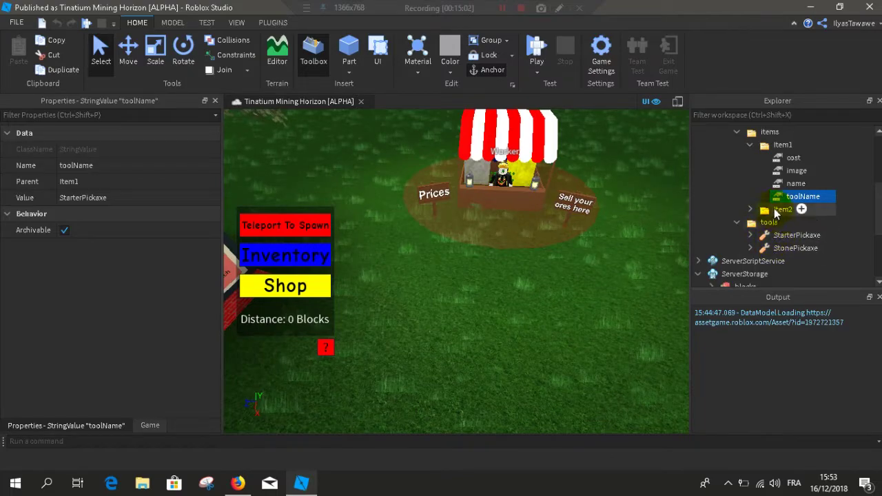
Step: Collapse Item1, expand Item2 and examine its cost, image, name and toolName values
{"action": "left_click", "coordinate": [749, 144]}
{"action": "left_click", "coordinate": [753, 158]}
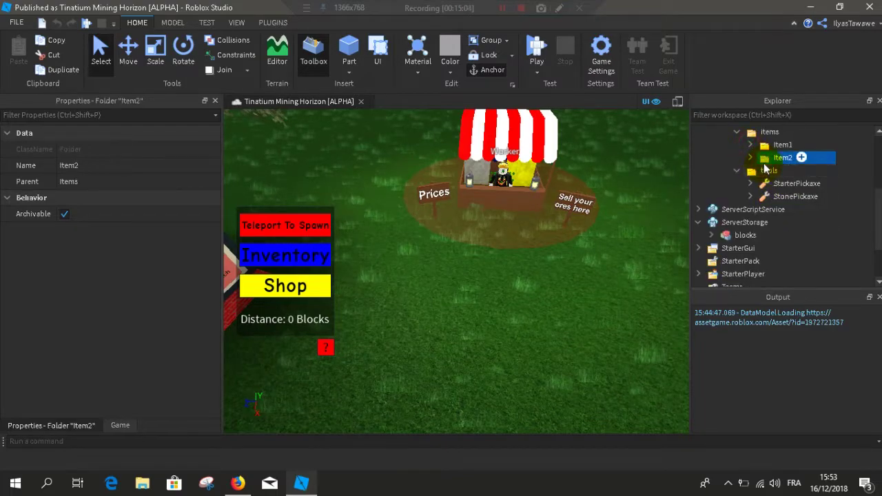
{"action": "left_click", "coordinate": [751, 159]}
{"action": "left_click", "coordinate": [787, 174]}
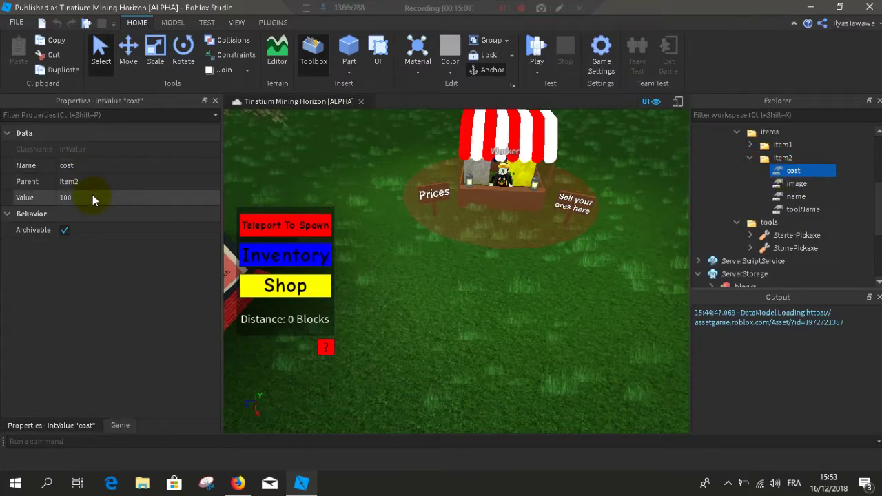
{"action": "left_click", "coordinate": [792, 185]}
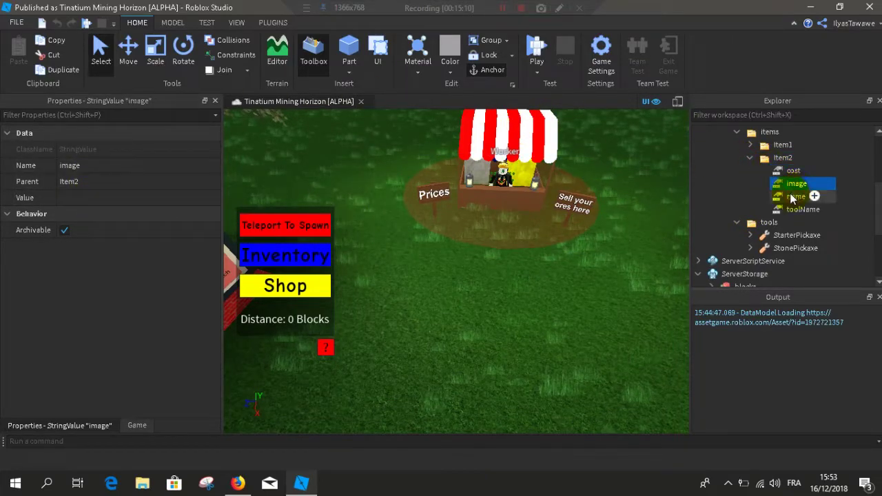
{"action": "left_click", "coordinate": [792, 197]}
{"action": "left_click", "coordinate": [791, 211]}
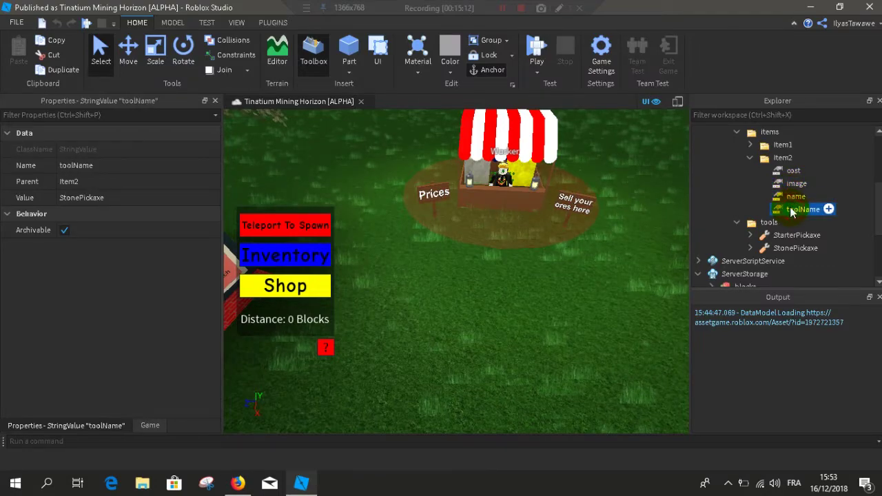
Step: Collapse the Item2 folder and select the tools folder inside Shop to inspect it
{"action": "left_click", "coordinate": [762, 158]}
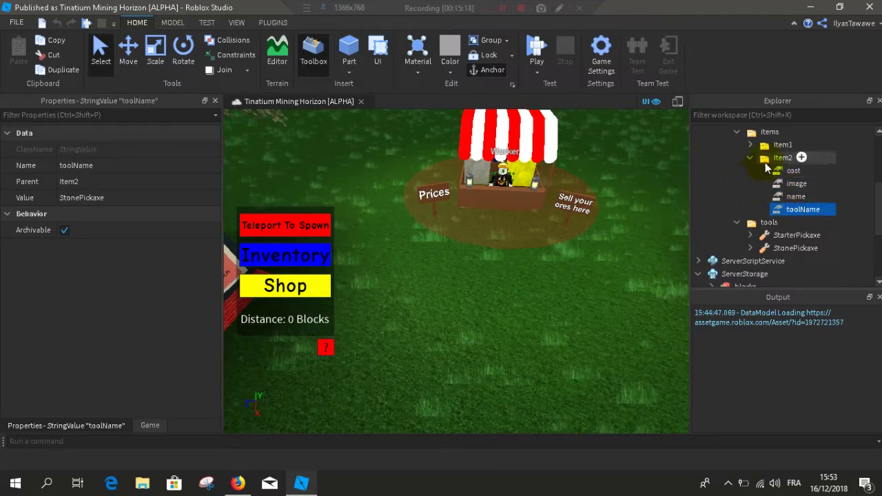
{"action": "left_click", "coordinate": [750, 160]}
{"action": "left_click", "coordinate": [767, 170]}
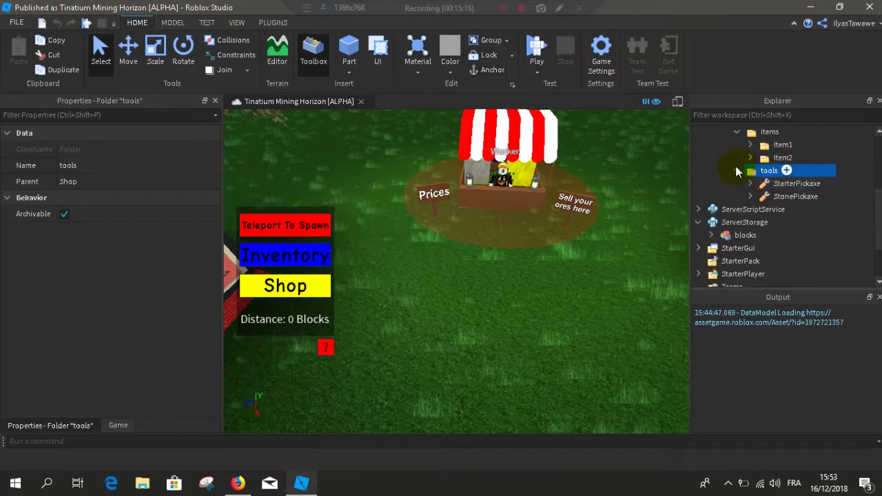
{"action": "scroll", "coordinate": [877, 207], "scroll_direction": "up", "scroll_amount": 1}
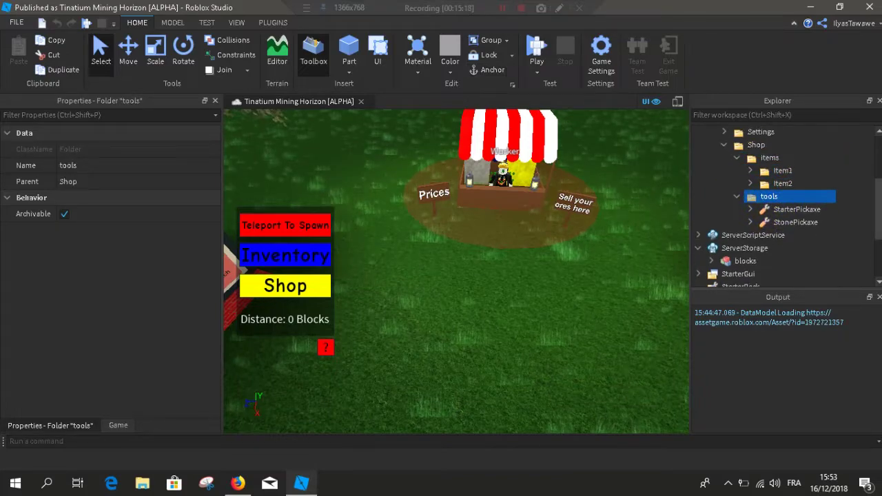
{"action": "left_click", "coordinate": [783, 184]}
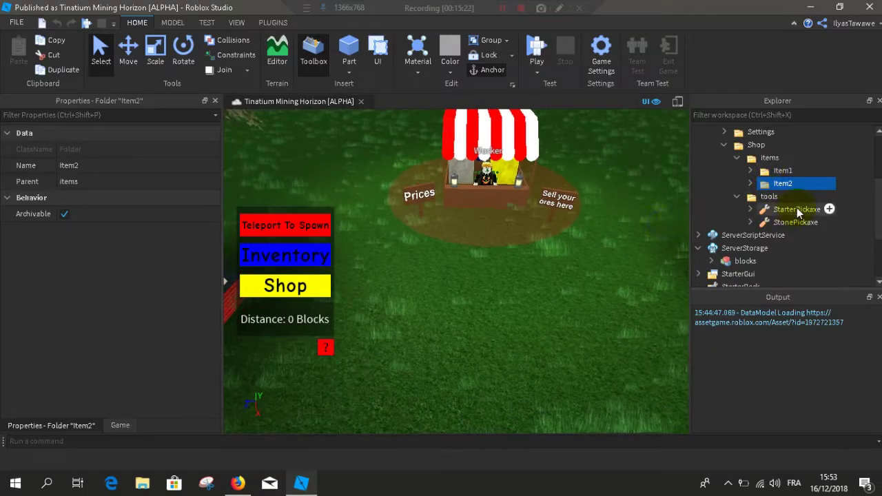
{"action": "left_click", "coordinate": [796, 209]}
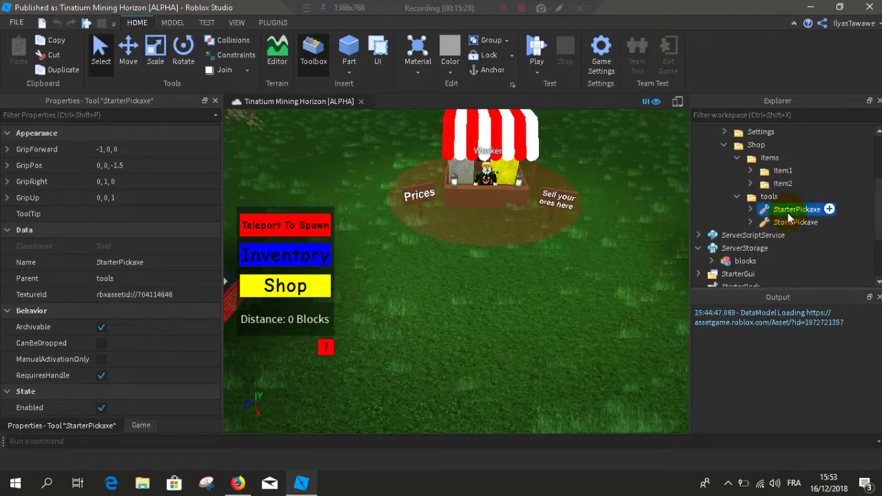
{"action": "left_click", "coordinate": [572, 306]}
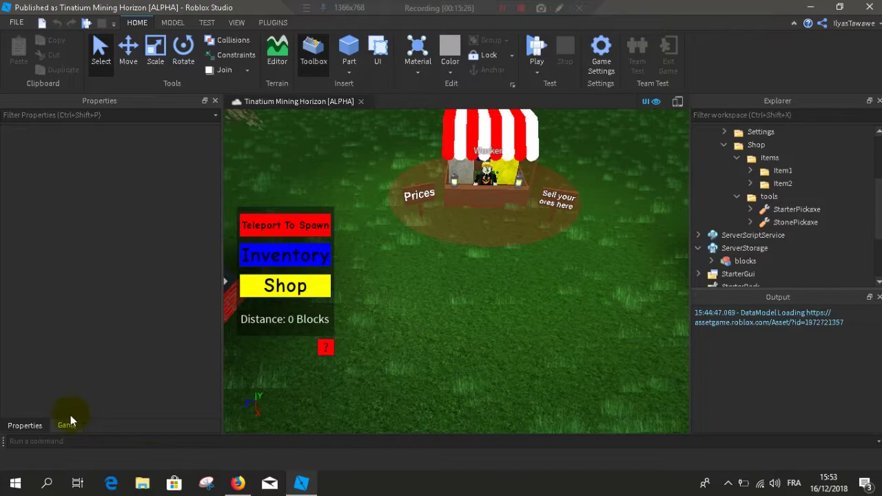
Step: Open the Toolbox, dock it together with the Properties window, and search its models for "pickaxe"
{"action": "left_click", "coordinate": [315, 55]}
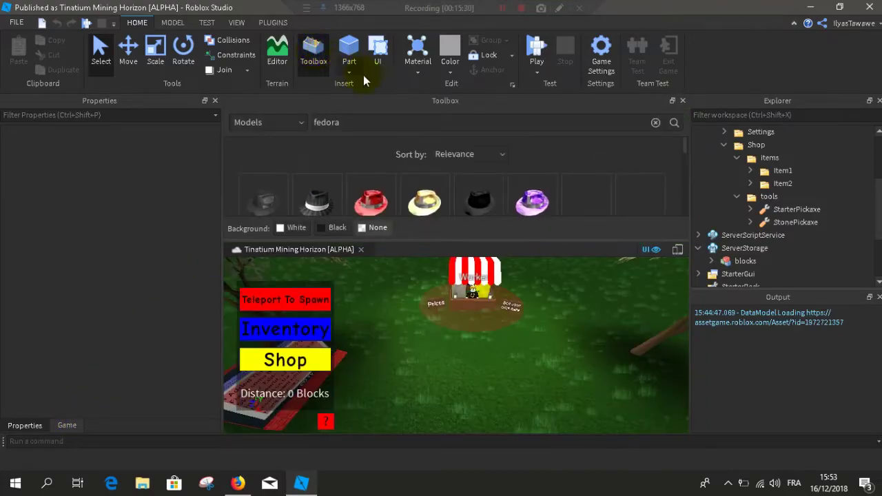
{"action": "left_click_drag", "start_coordinate": [492, 104], "coordinate": [65, 71]}
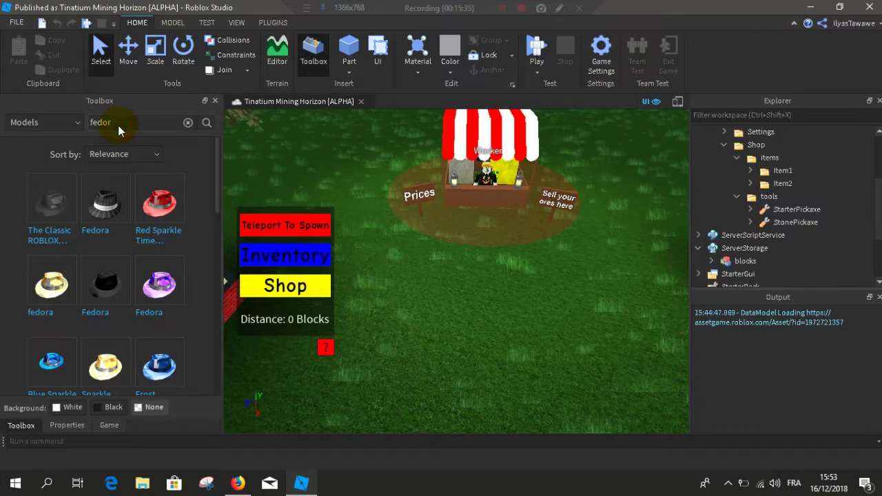
{"action": "key", "text": "BackSpace"}
{"action": "key", "text": "BackSpace"}
{"action": "key", "text": "BackSpace"}
{"action": "key", "text": "BackSpace"}
{"action": "key", "text": "BackSpace"}
{"action": "type", "text": "pickaxe"}
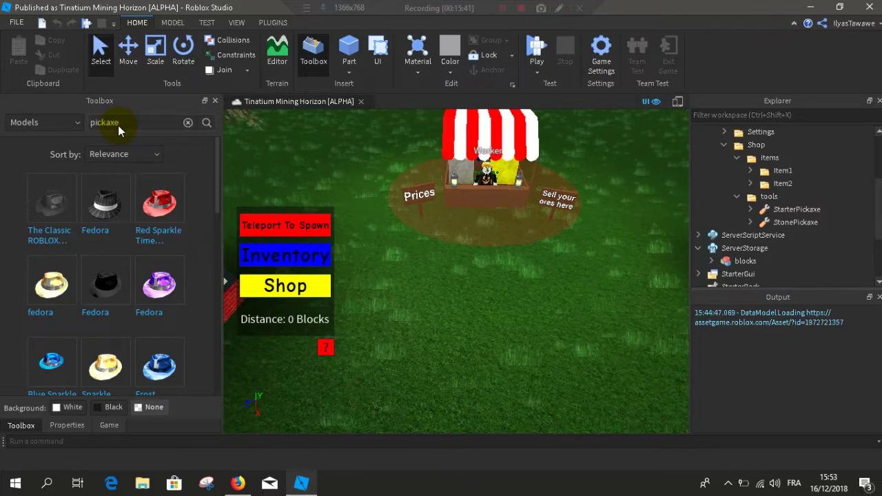
{"action": "key", "text": "Return"}
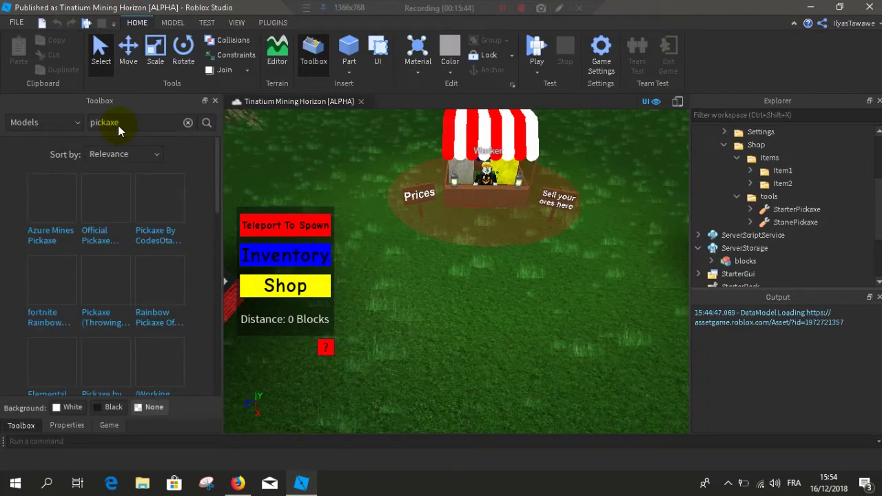
Step: Insert the Rainbow Pickaxe Of Sparkles model from the search results and put the tool into the starter pack
{"action": "left_click_drag", "start_coordinate": [214, 200], "coordinate": [217, 212]}
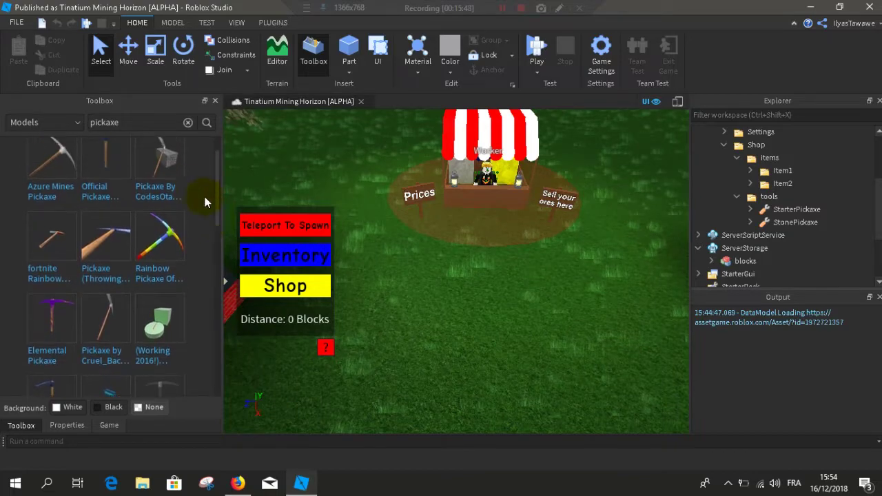
{"action": "scroll", "coordinate": [204, 202], "scroll_direction": "up", "scroll_amount": 1}
{"action": "mouse_move", "coordinate": [161, 168]}
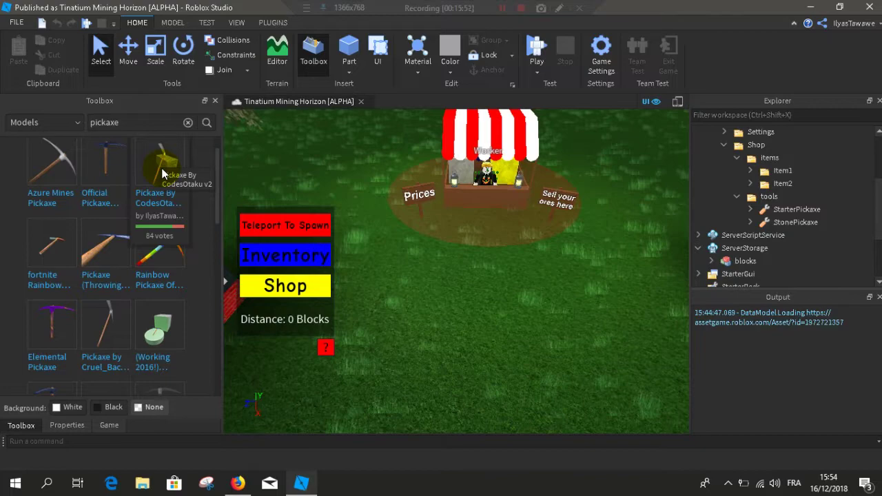
{"action": "mouse_move", "coordinate": [100, 182]}
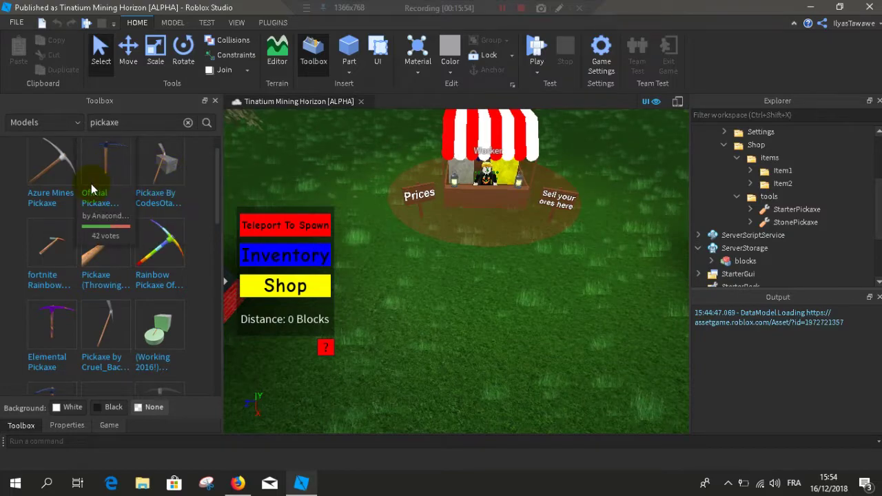
{"action": "scroll", "coordinate": [216, 214], "scroll_direction": "down", "scroll_amount": 3}
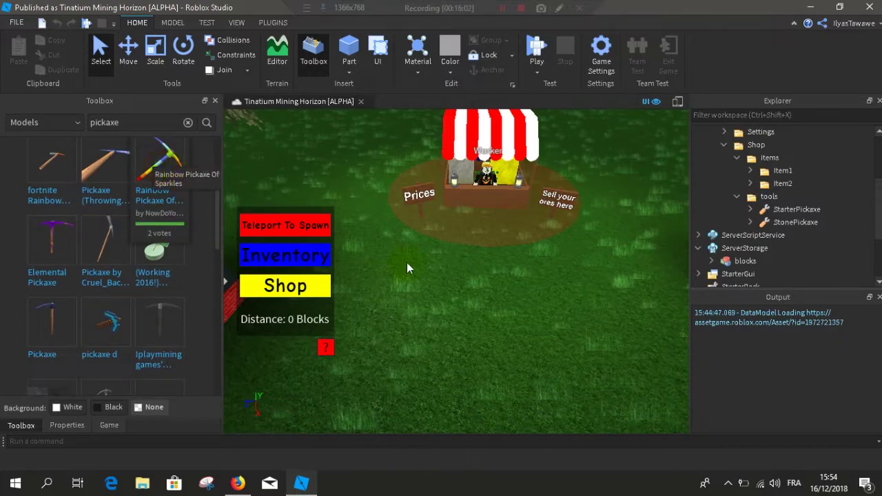
{"action": "left_click_drag", "start_coordinate": [406, 267], "coordinate": [407, 267]}
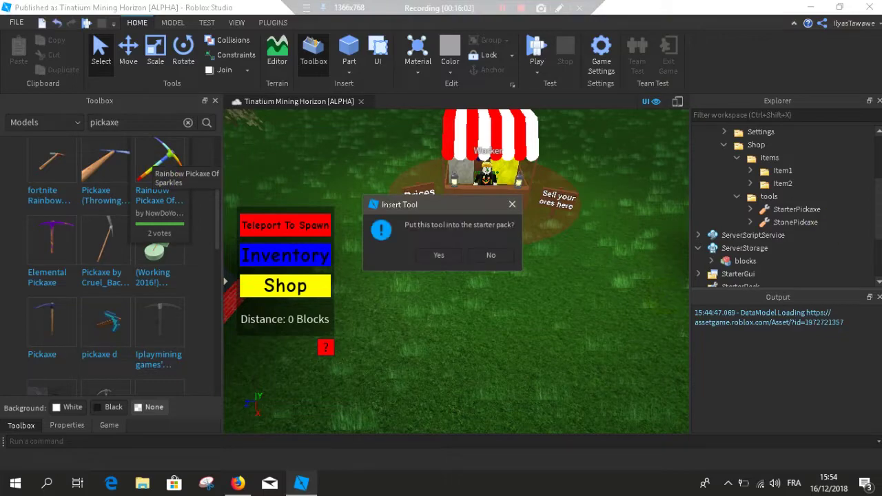
{"action": "left_click", "coordinate": [435, 255]}
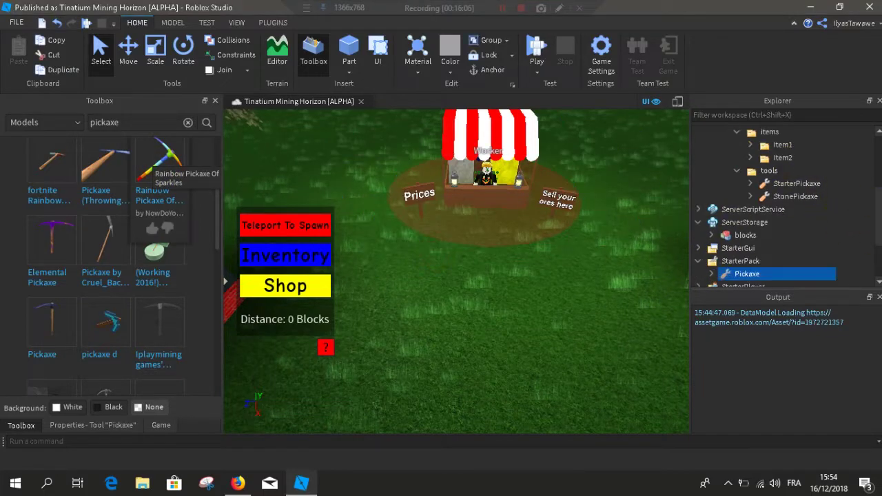
Step: Delete the Smash1, Smash2 and Unsheath sounds from the Handle of the Pickaxe tool in StarterPack
{"action": "left_click_drag", "start_coordinate": [880, 219], "coordinate": [880, 229]}
{"action": "left_click", "coordinate": [712, 235]}
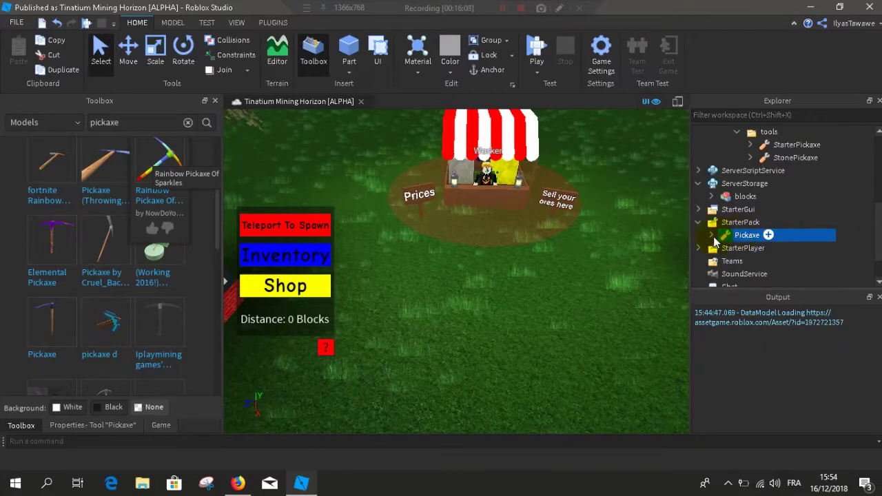
{"action": "scroll", "coordinate": [785, 206], "scroll_direction": "down", "scroll_amount": 3}
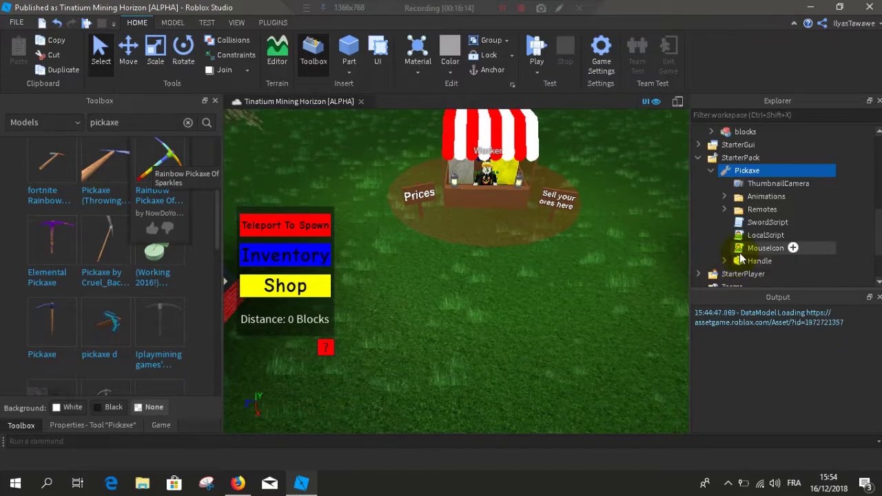
{"action": "left_click", "coordinate": [741, 259]}
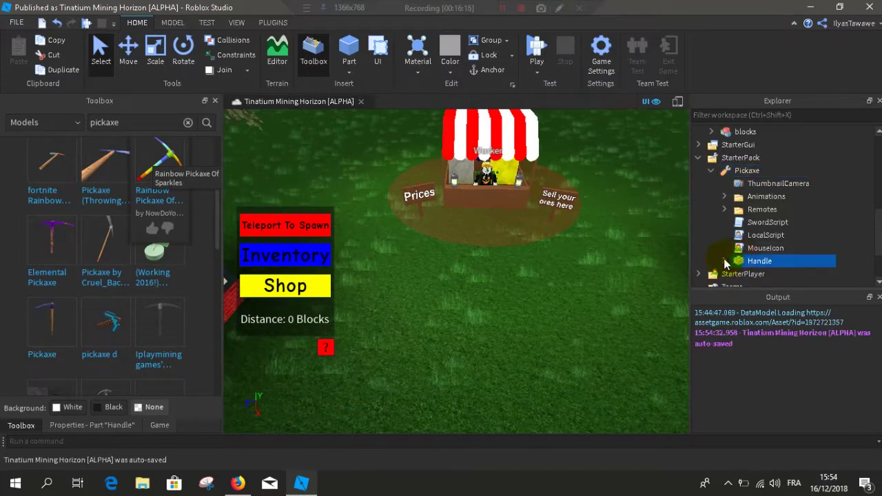
{"action": "left_click", "coordinate": [724, 261]}
{"action": "scroll", "coordinate": [880, 247], "scroll_direction": "down", "scroll_amount": 2}
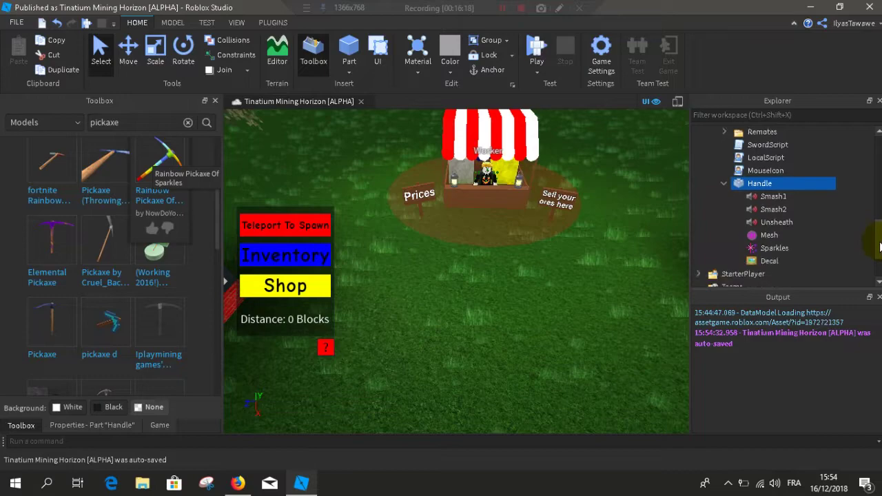
{"action": "left_click", "coordinate": [767, 197]}
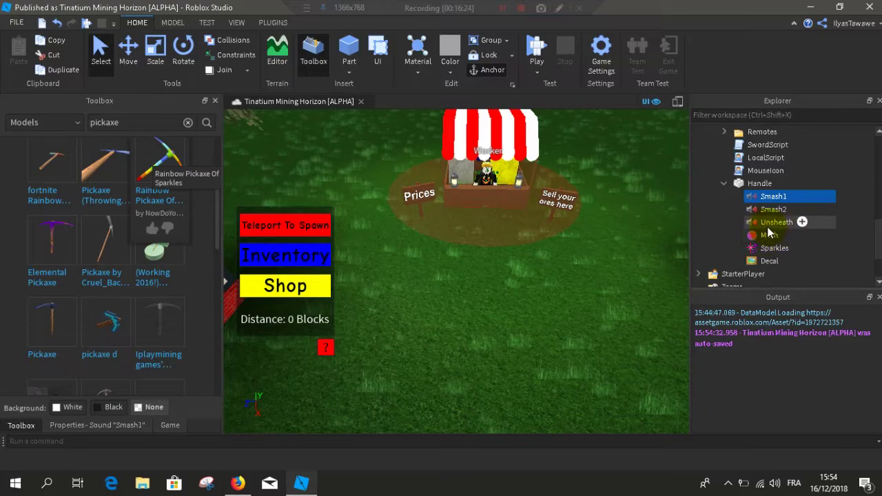
{"action": "left_click", "coordinate": [772, 224], "text": "shift"}
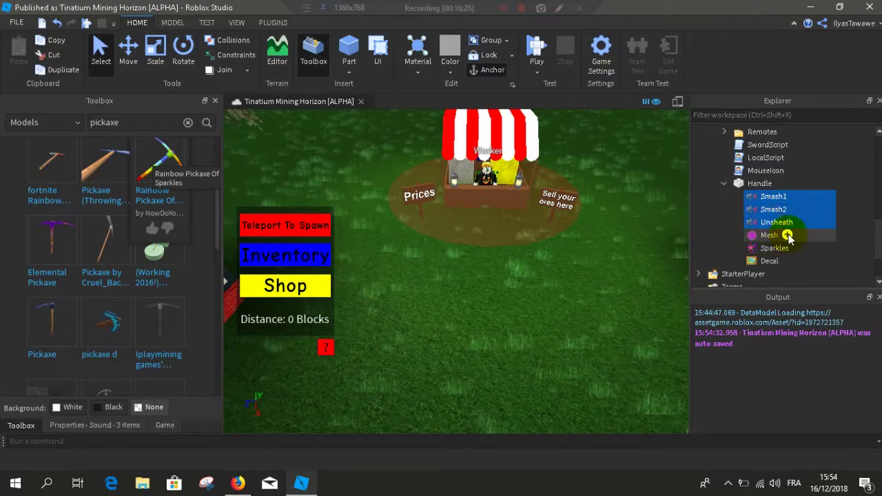
{"action": "right_click", "coordinate": [777, 222]}
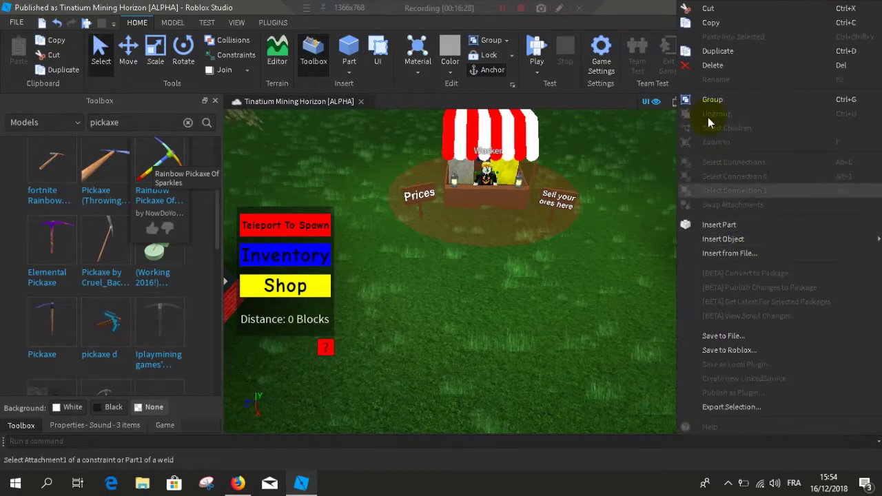
{"action": "left_click", "coordinate": [722, 67]}
Step: Delete the Sparkles and Decal objects from the Pickaxe tool's Handle
{"action": "left_click", "coordinate": [773, 209]}
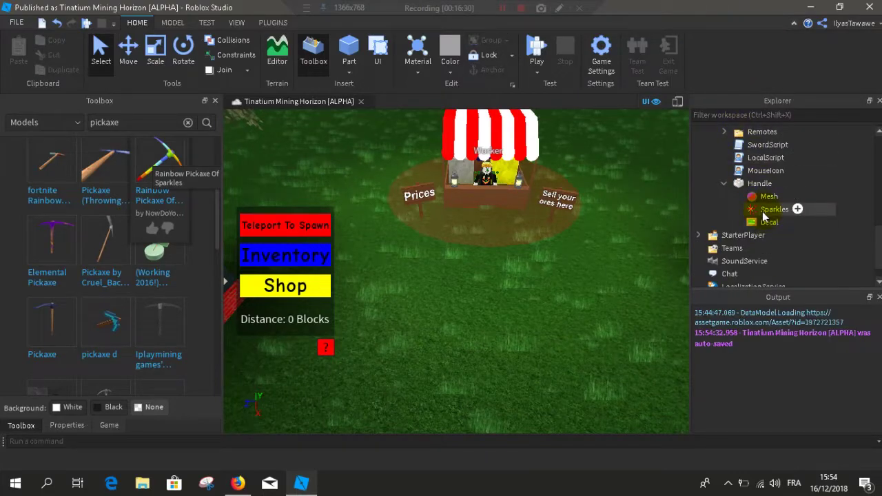
{"action": "left_click", "coordinate": [765, 223], "text": "shift"}
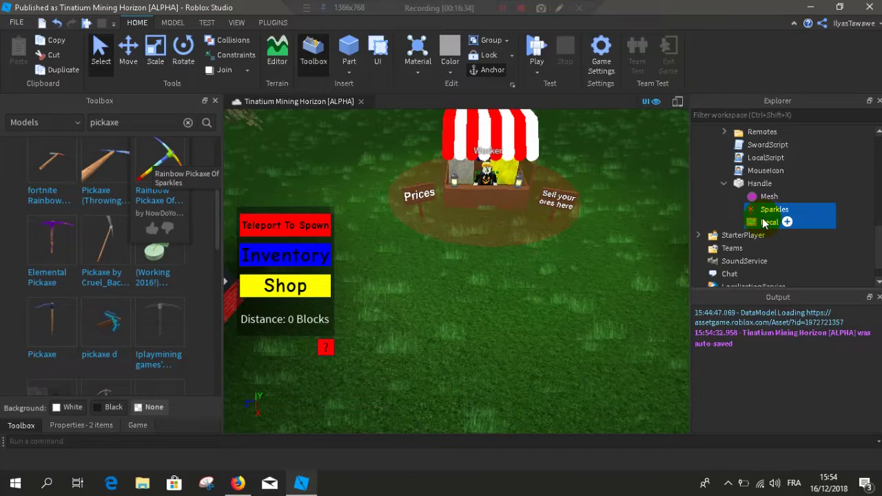
{"action": "right_click", "coordinate": [765, 222]}
{"action": "left_click", "coordinate": [771, 60]}
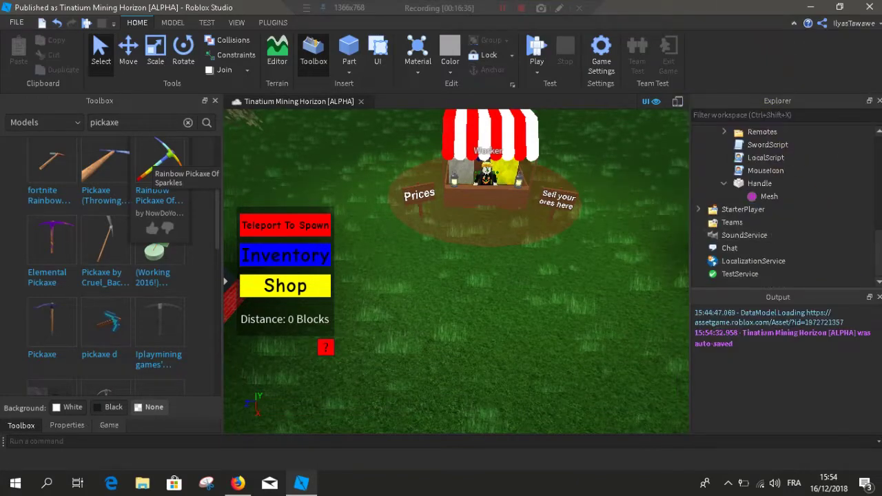
Step: Delete ThumbnailCamera, Animations, Remotes, SwordScript, LocalScript and MouseIcon from the Pickaxe tool
{"action": "scroll", "coordinate": [859, 213], "scroll_direction": "up", "scroll_amount": 1}
{"action": "left_click", "coordinate": [789, 197]}
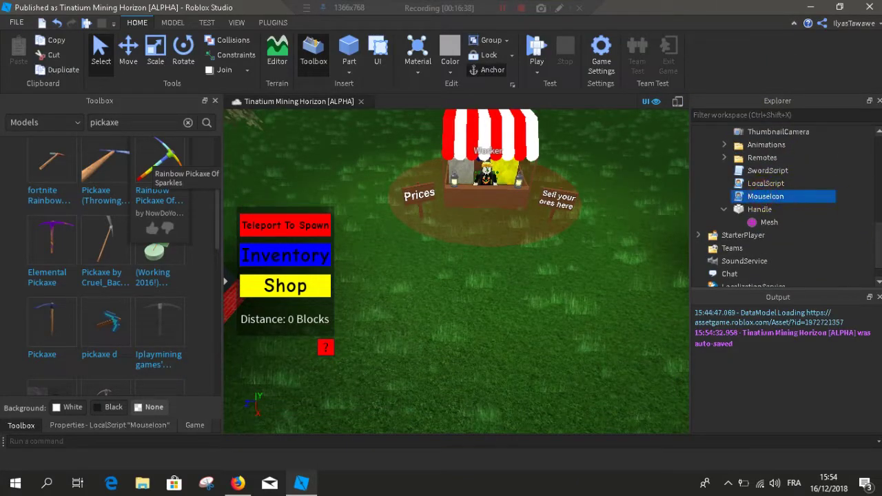
{"action": "scroll", "coordinate": [789, 197], "scroll_direction": "up", "scroll_amount": 2}
{"action": "left_click", "coordinate": [768, 170], "text": "shift"}
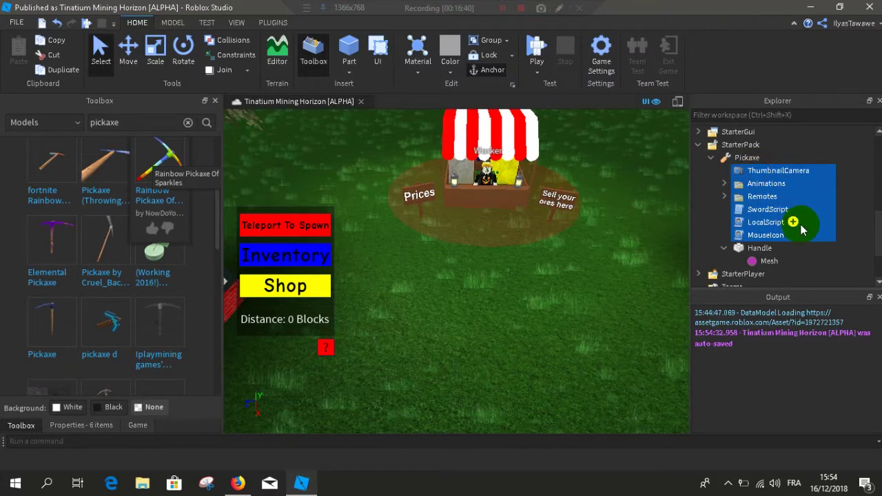
{"action": "right_click", "coordinate": [800, 224]}
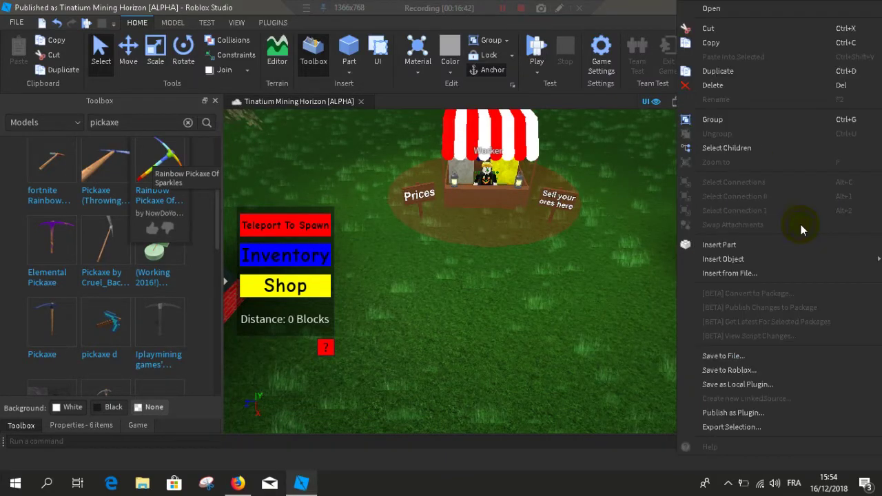
{"action": "left_click", "coordinate": [754, 86]}
Step: Check the Handle and Mesh left inside the Pickaxe tool and collapse the Handle
{"action": "left_click", "coordinate": [739, 177]}
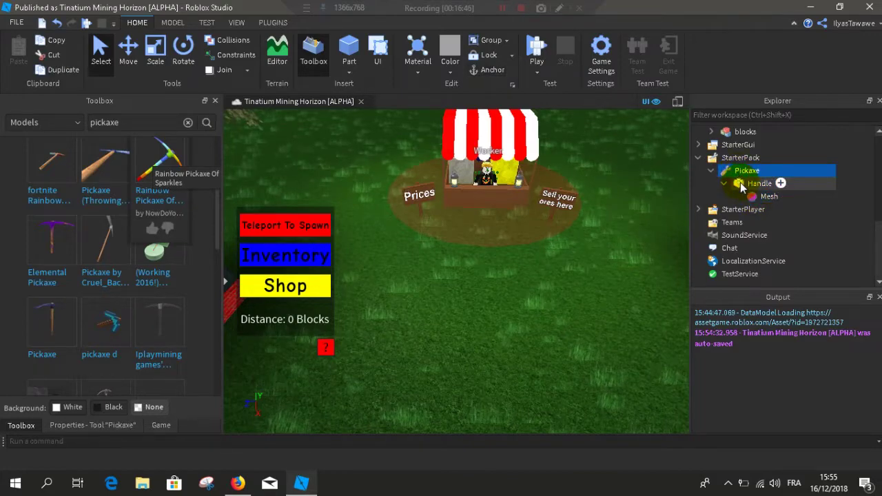
{"action": "left_click", "coordinate": [742, 185]}
{"action": "left_click", "coordinate": [758, 197]}
{"action": "left_click", "coordinate": [748, 183]}
{"action": "left_click", "coordinate": [724, 183]}
Step: Copy the Settings folder, Sound, collect and core from the StarterPickaxe tool in the shop's tools folder
{"action": "left_click_drag", "start_coordinate": [879, 255], "coordinate": [880, 233]}
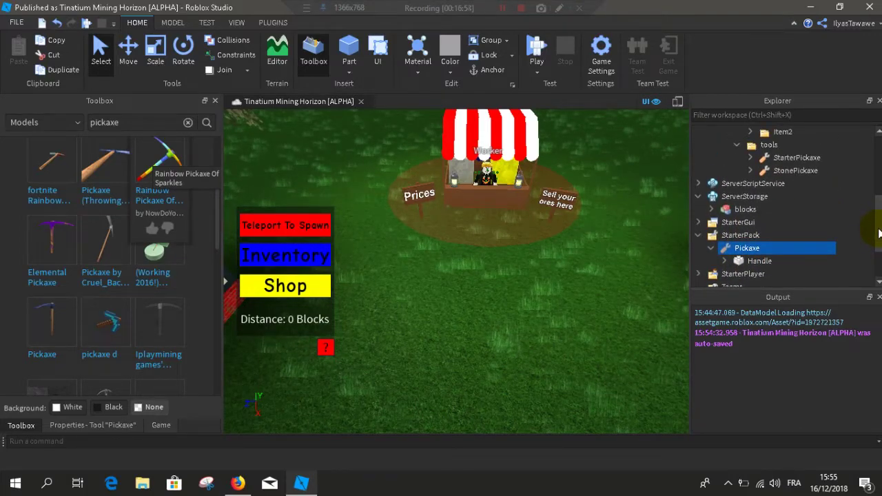
{"action": "left_click", "coordinate": [772, 171]}
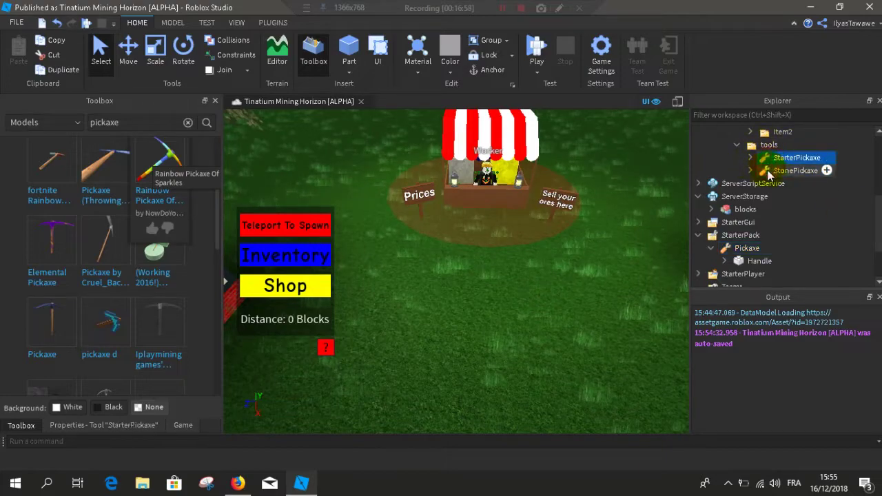
{"action": "left_click", "coordinate": [750, 158]}
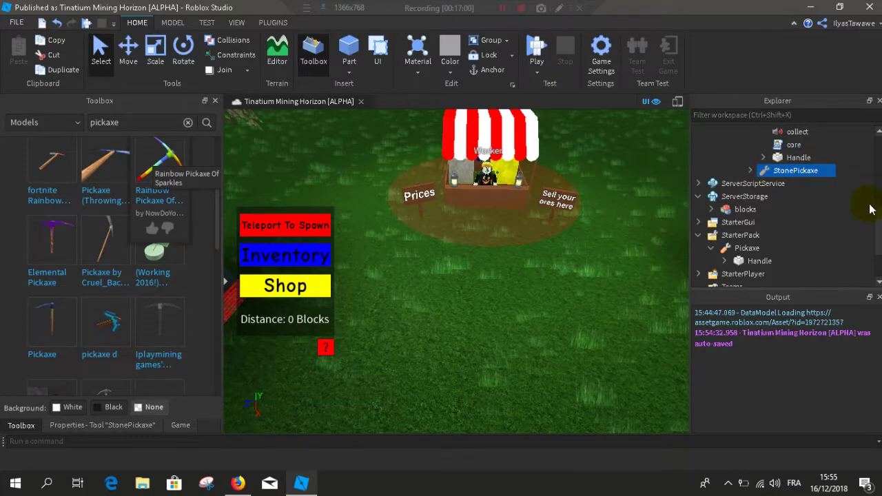
{"action": "left_click_drag", "start_coordinate": [879, 224], "coordinate": [876, 211]}
{"action": "left_click", "coordinate": [800, 145]}
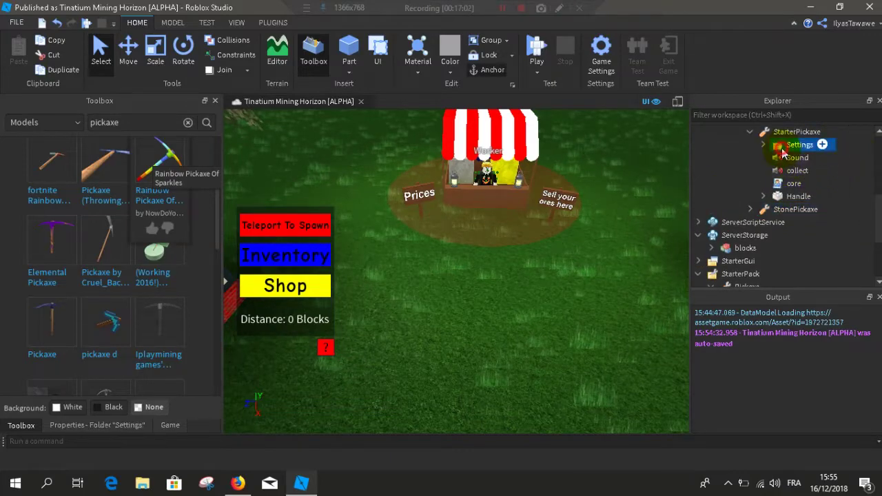
{"action": "left_click", "coordinate": [793, 183], "text": "shift"}
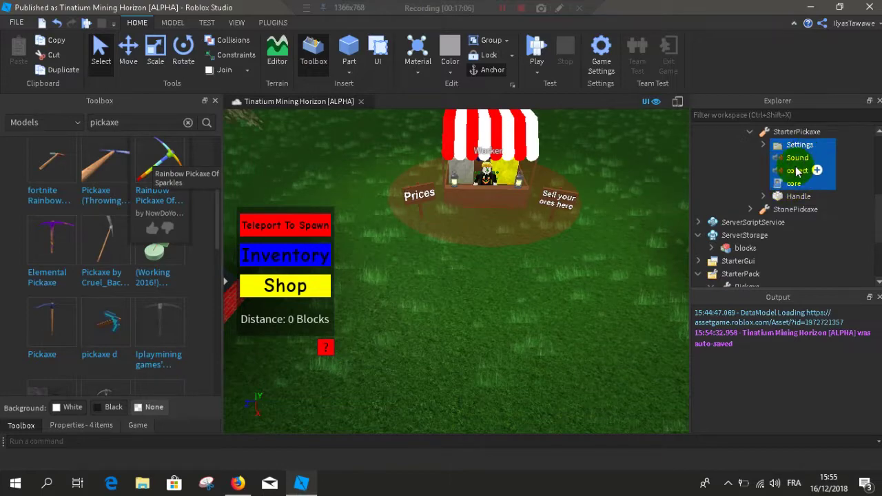
{"action": "mouse_move", "coordinate": [792, 191]}
{"action": "left_mouse_down"}
{"action": "mouse_move", "coordinate": [805, 196]}
{"action": "mouse_move", "coordinate": [785, 188]}
{"action": "left_mouse_up"}
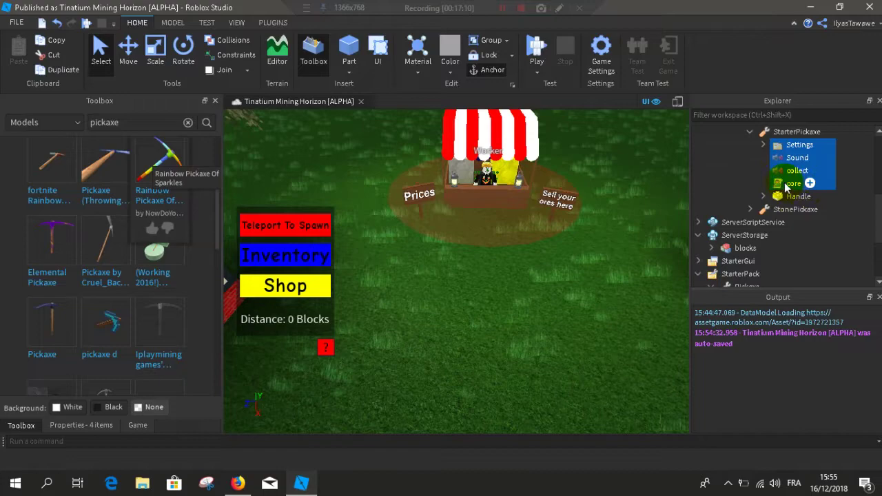
{"action": "key", "text": "ctrl+c"}
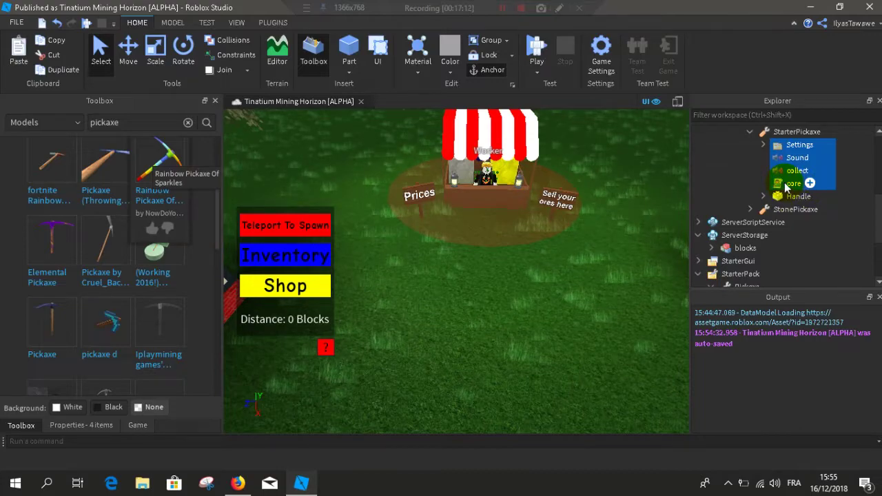
{"action": "left_click_drag", "start_coordinate": [880, 219], "coordinate": [879, 251]}
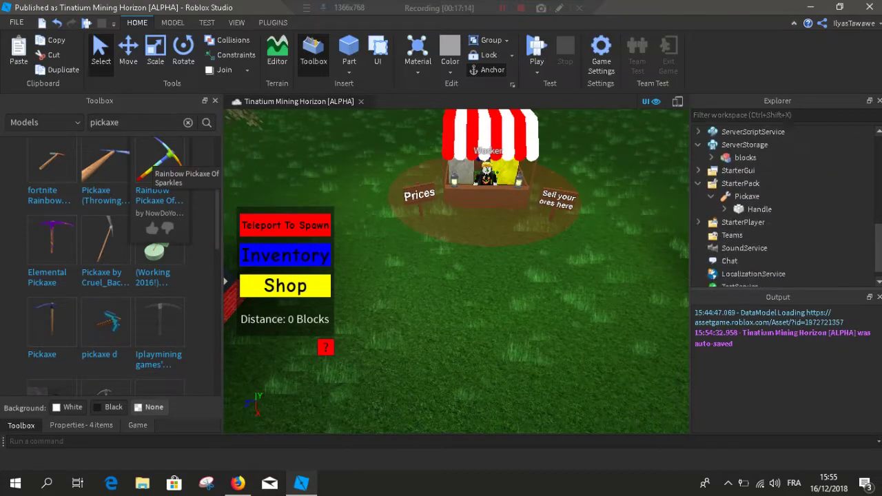
Step: Paste the copied Settings folder, Sound, collect and core into the Pickaxe tool in StarterPack
{"action": "left_click", "coordinate": [736, 185]}
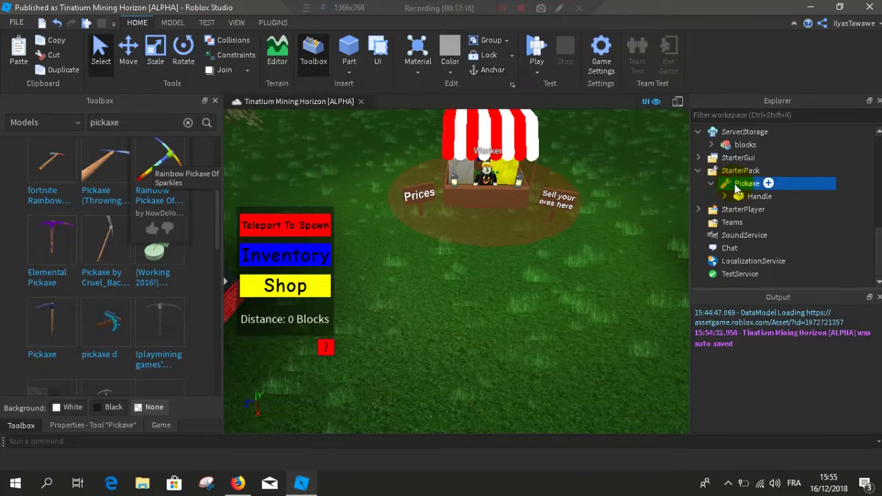
{"action": "key", "text": "ctrl+shift+v"}
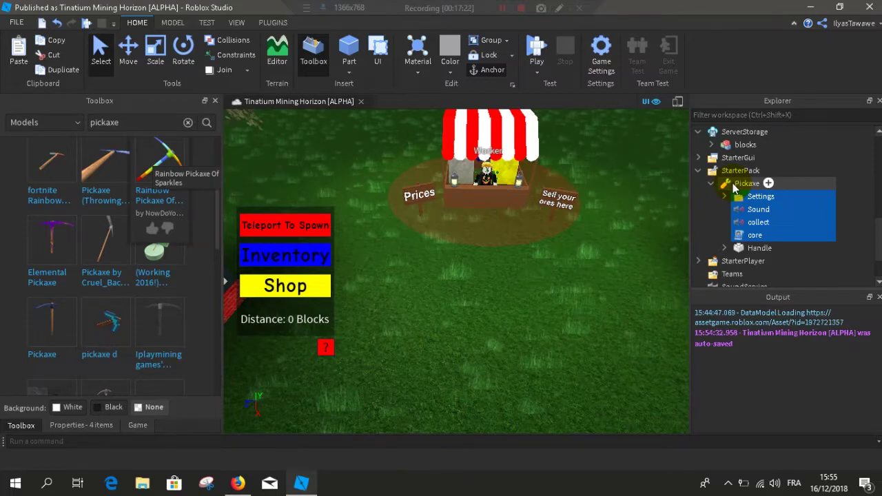
{"action": "left_click", "coordinate": [735, 184]}
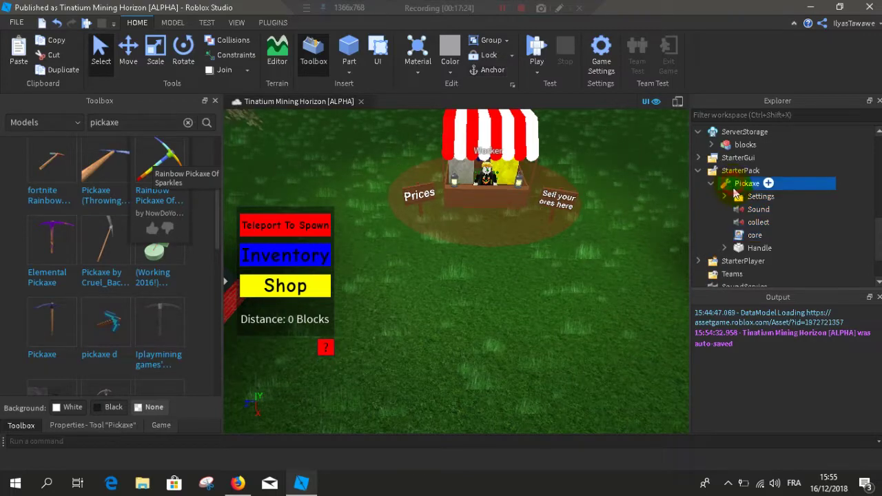
Step: Review the objects pasted into the Pickaxe tool, including the source of the core script
{"action": "left_click", "coordinate": [738, 197]}
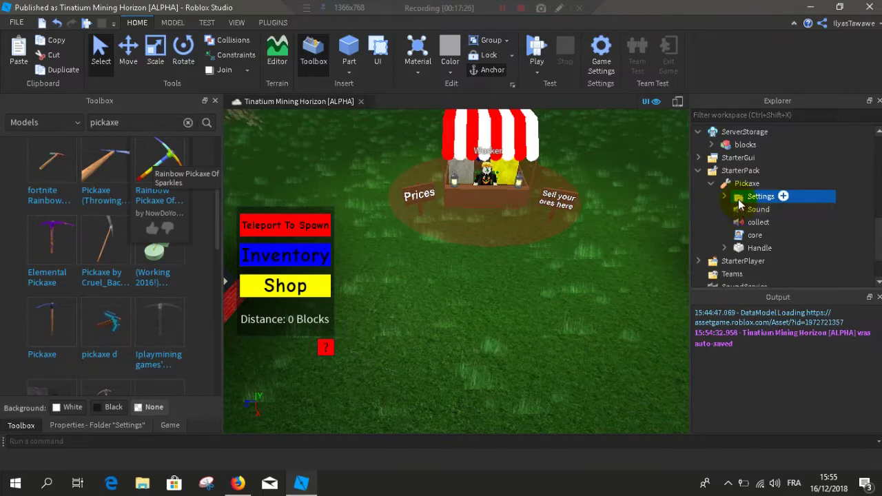
{"action": "left_click", "coordinate": [743, 210]}
{"action": "left_click", "coordinate": [746, 223]}
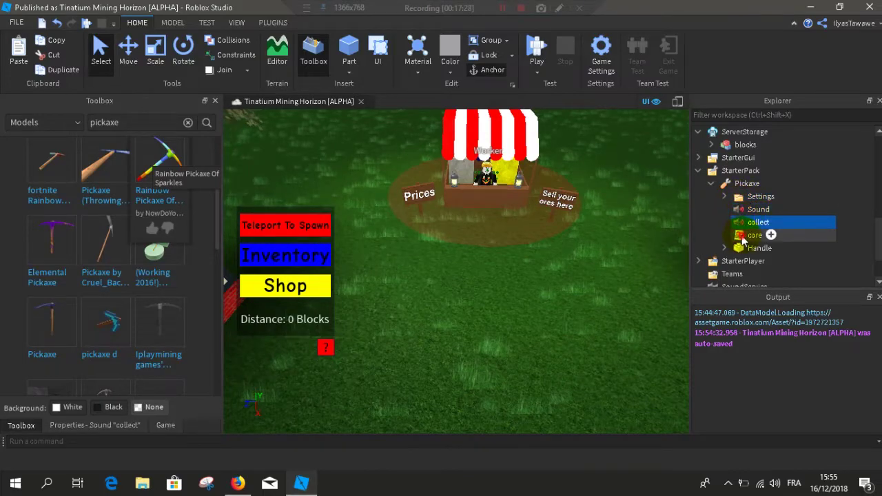
{"action": "left_click", "coordinate": [752, 235]}
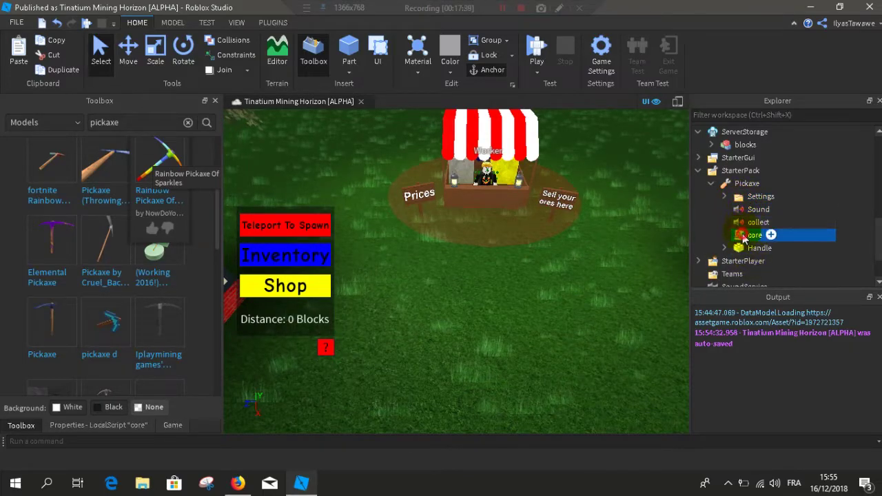
{"action": "double_click", "coordinate": [750, 234]}
{"action": "left_click_drag", "start_coordinate": [683, 180], "coordinate": [679, 324]}
{"action": "left_click", "coordinate": [404, 101]}
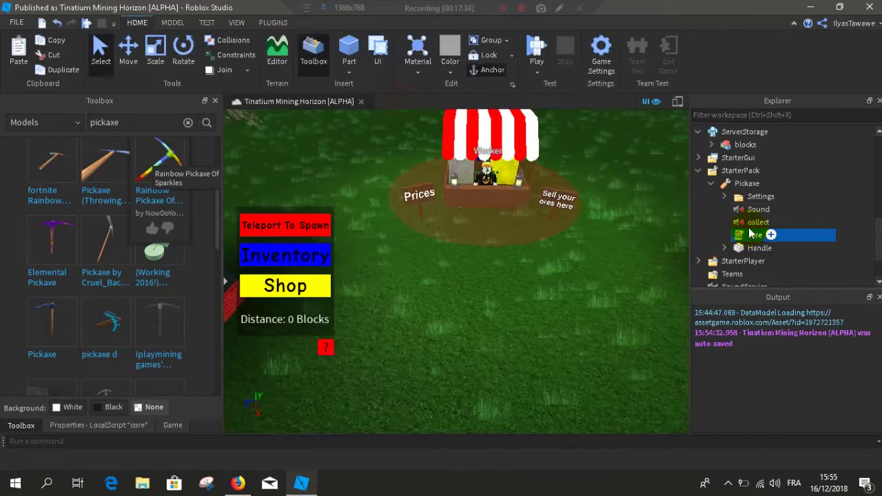
Step: Preview the audio of the Pickaxe tool's collect and Sound objects
{"action": "left_click", "coordinate": [753, 225]}
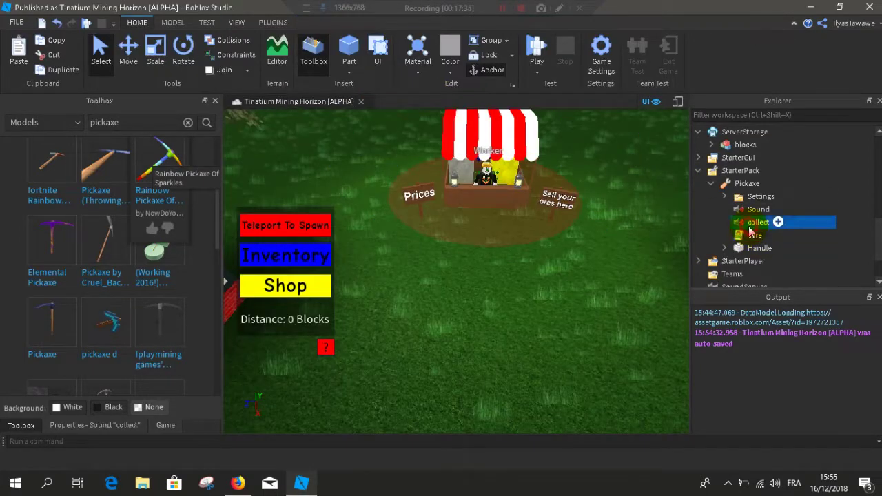
{"action": "left_click", "coordinate": [94, 425]}
{"action": "scroll", "coordinate": [210, 290], "scroll_direction": "down", "scroll_amount": 3}
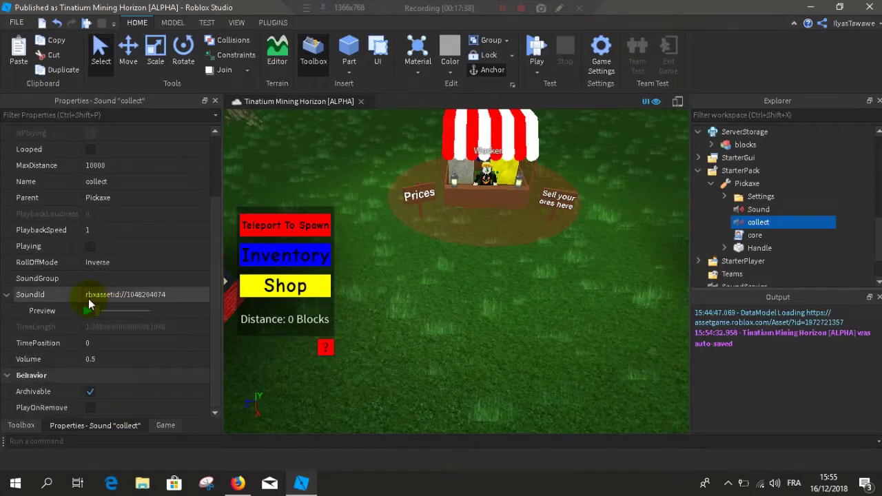
{"action": "left_click", "coordinate": [88, 311]}
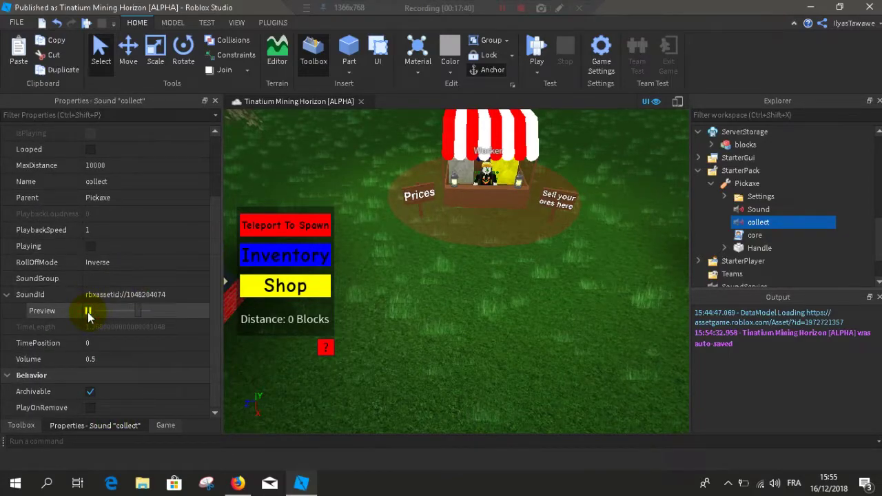
{"action": "left_click", "coordinate": [758, 209]}
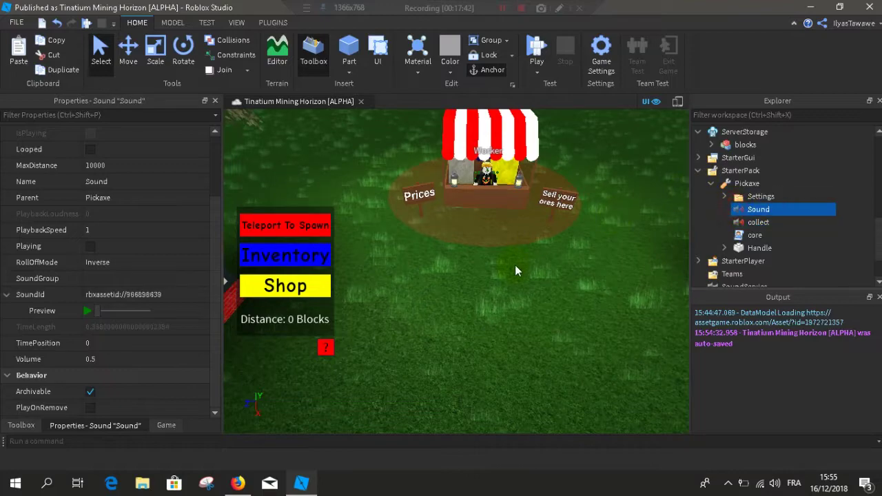
{"action": "left_click", "coordinate": [89, 311]}
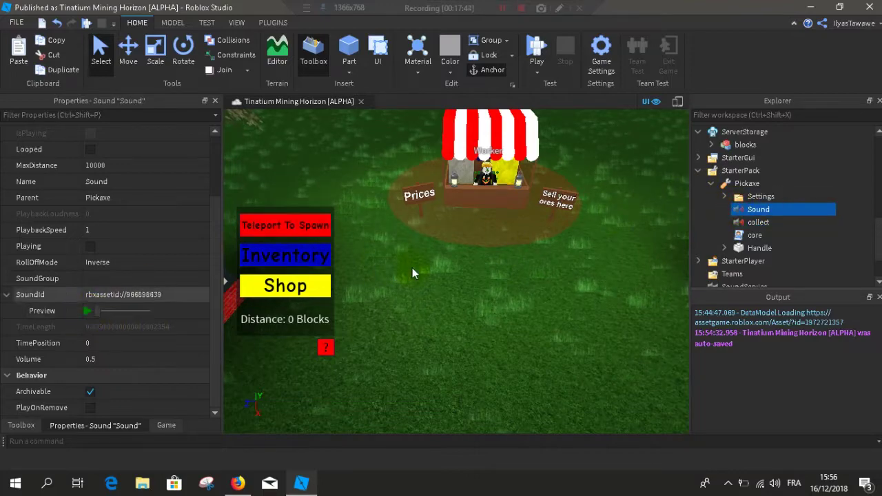
{"action": "left_click", "coordinate": [772, 209]}
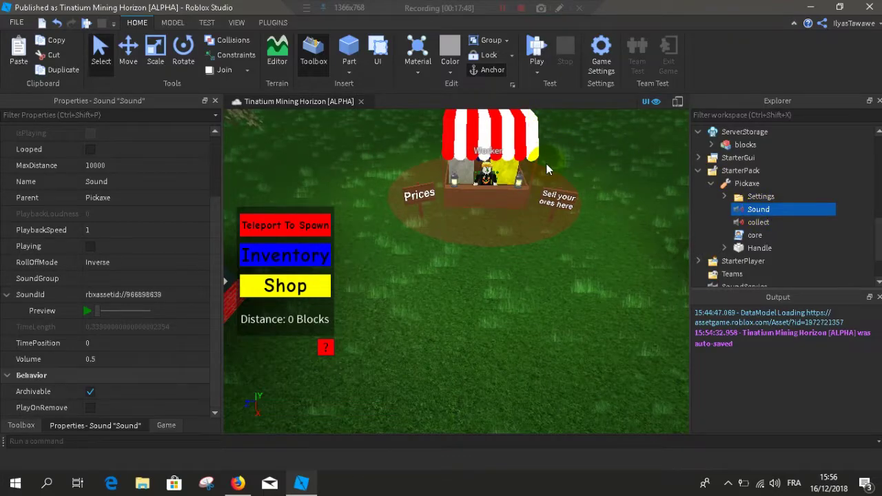
Step: Examine the Damage and coolDown values in the Pickaxe tool's Settings folder
{"action": "left_click", "coordinate": [744, 198]}
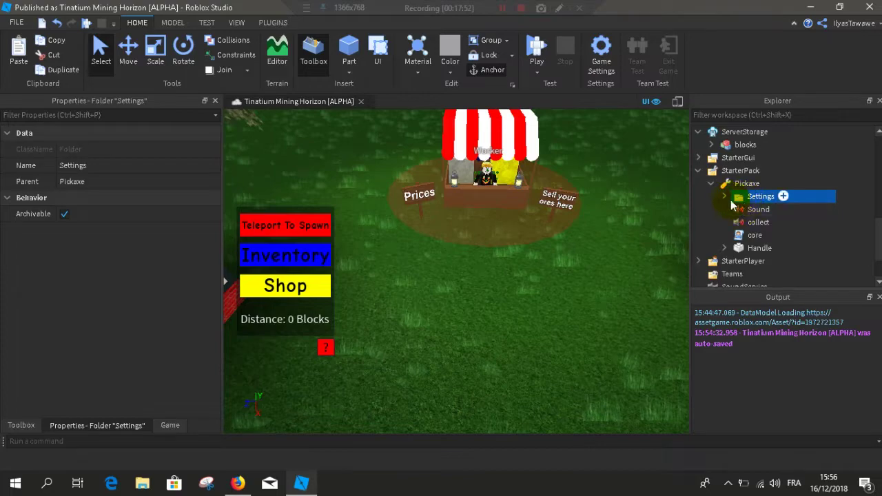
{"action": "left_click", "coordinate": [725, 197]}
{"action": "left_click", "coordinate": [772, 209]}
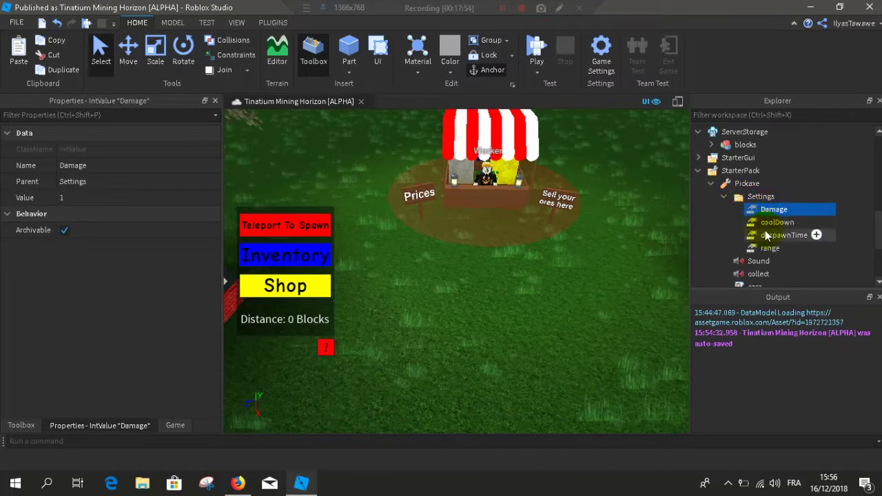
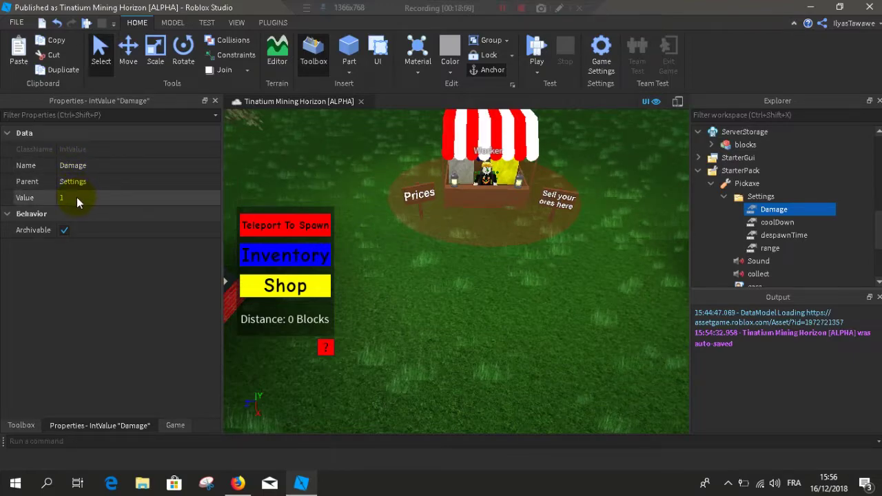
{"action": "left_click", "coordinate": [759, 226]}
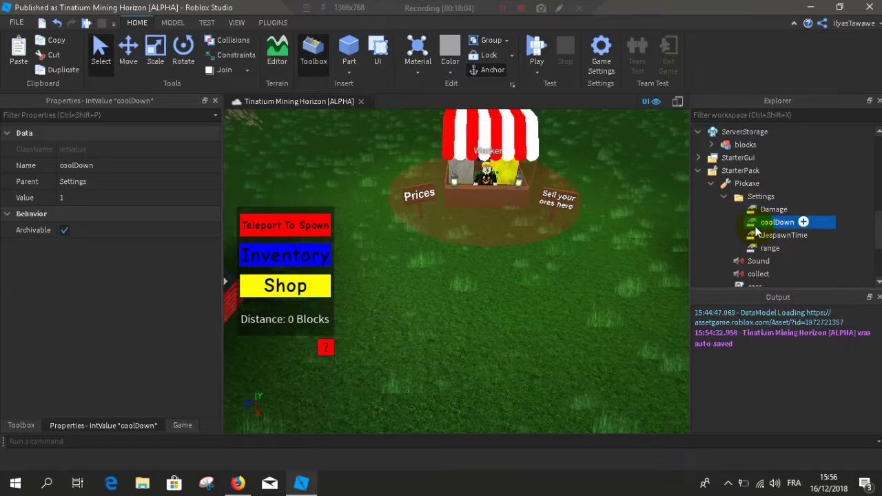
{"action": "scroll", "coordinate": [648, 247], "scroll_direction": "down", "scroll_amount": 4}
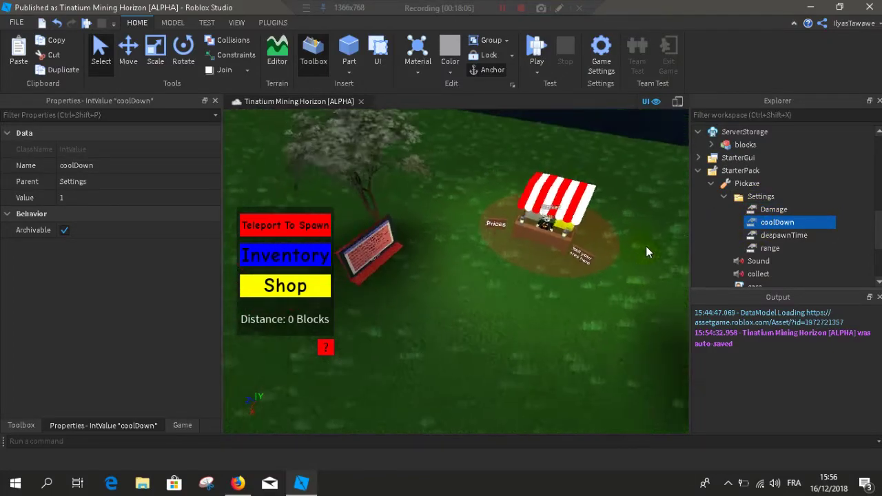
{"action": "scroll", "coordinate": [646, 246], "scroll_direction": "down", "scroll_amount": 2}
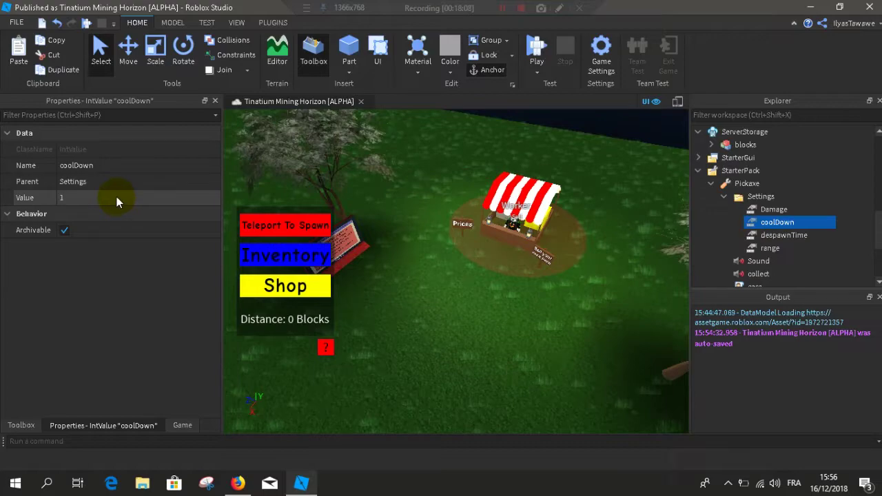
{"action": "key", "text": "w"}
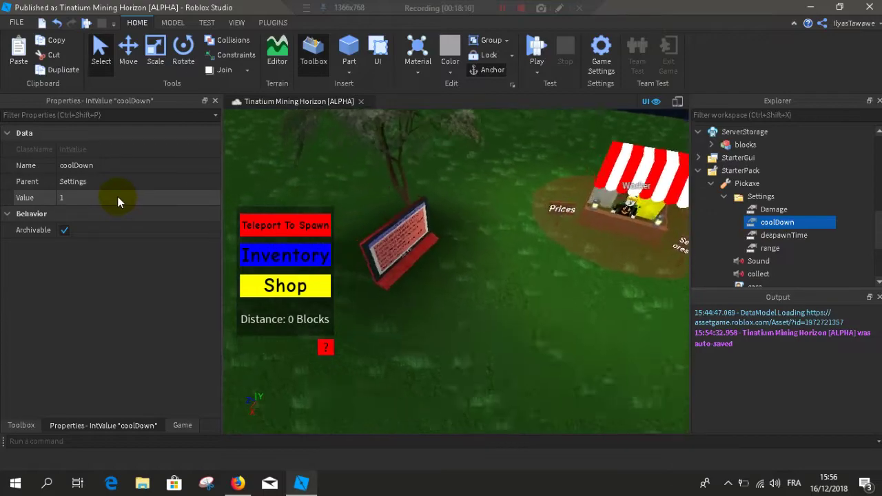
{"action": "key", "text": "s"}
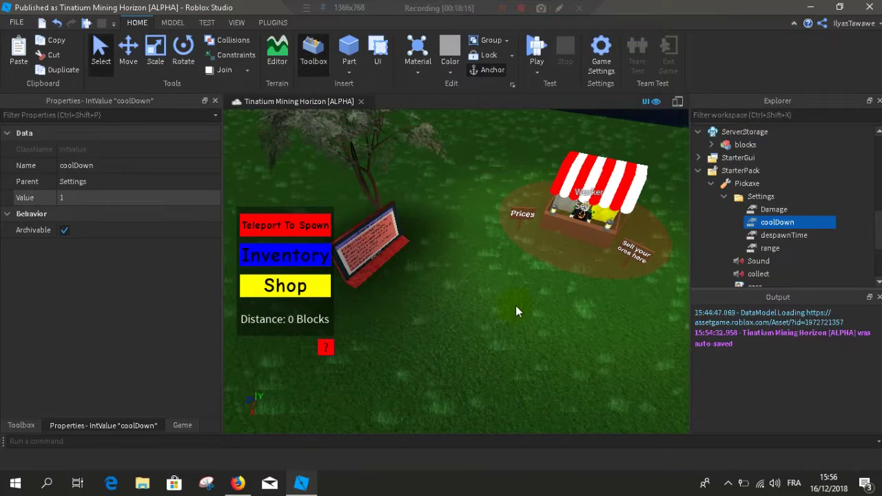
{"action": "left_click_drag", "start_coordinate": [755, 222], "coordinate": [730, 234]}
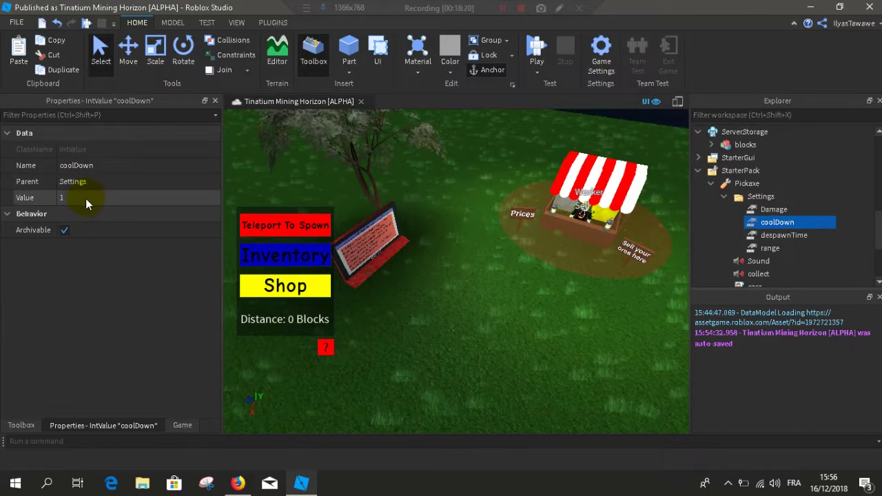
Step: Examine the despawnTime value in the Pickaxe tool's Settings folder
{"action": "left_click", "coordinate": [771, 239]}
{"action": "left_click_drag", "start_coordinate": [772, 239], "coordinate": [771, 252]}
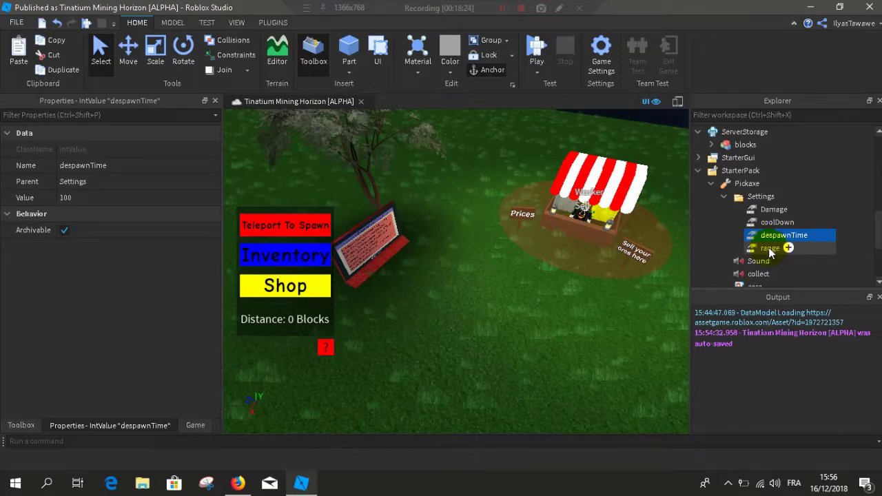
{"action": "left_click_drag", "start_coordinate": [770, 253], "coordinate": [770, 252]}
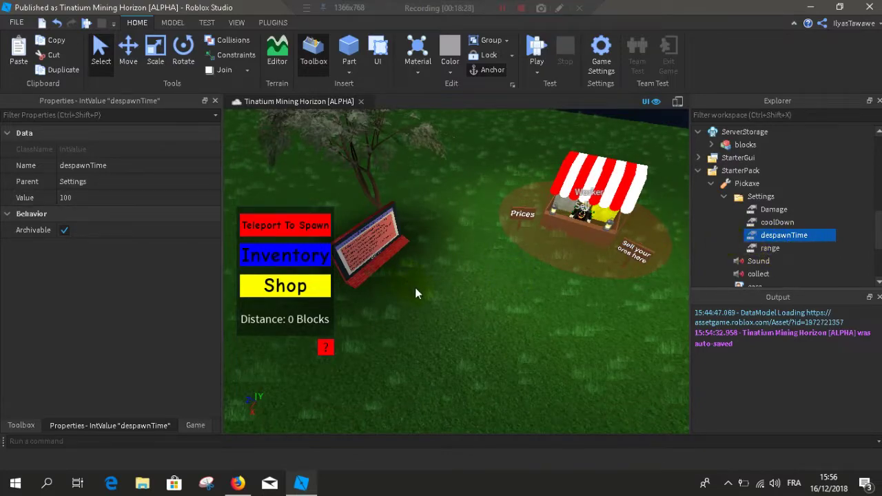
{"action": "right_click_drag", "start_coordinate": [415, 287], "coordinate": [416, 296]}
{"action": "key", "text": "w"}
{"action": "key", "text": "s"}
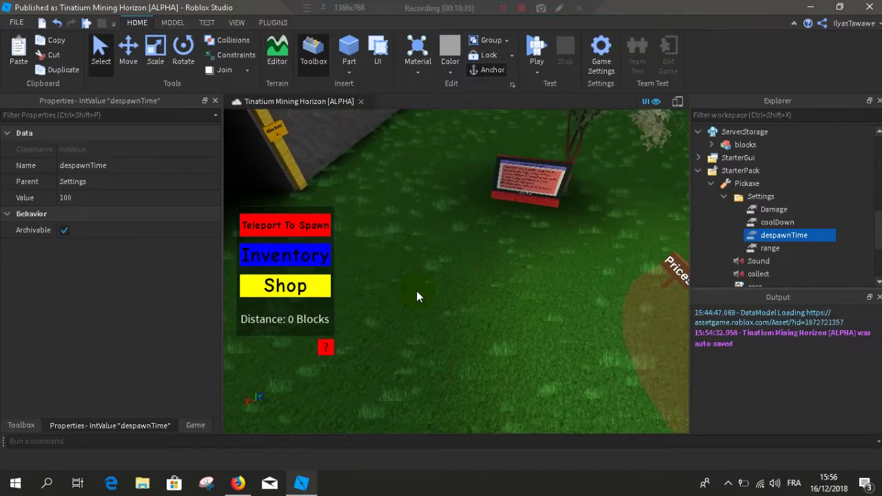
Step: Examine the range value in the Pickaxe's Settings folder and look at the mine entrance in the scene
{"action": "left_click", "coordinate": [737, 250]}
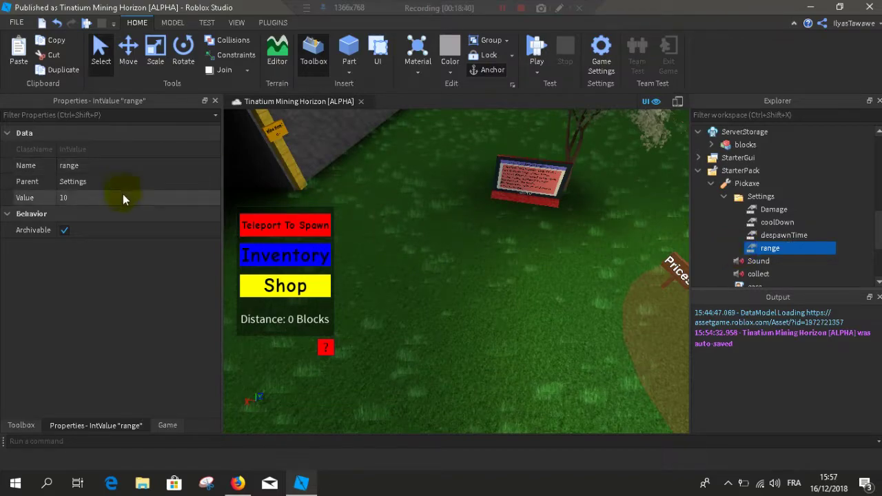
{"action": "right_click_drag", "start_coordinate": [399, 266], "coordinate": [399, 266]}
{"action": "scroll", "coordinate": [399, 266], "scroll_direction": "up", "scroll_amount": 3}
{"action": "scroll", "coordinate": [399, 266], "scroll_direction": "down", "scroll_amount": 3}
{"action": "right_click_drag", "start_coordinate": [413, 224], "coordinate": [413, 230]}
{"action": "scroll", "coordinate": [413, 225], "scroll_direction": "up", "scroll_amount": 2}
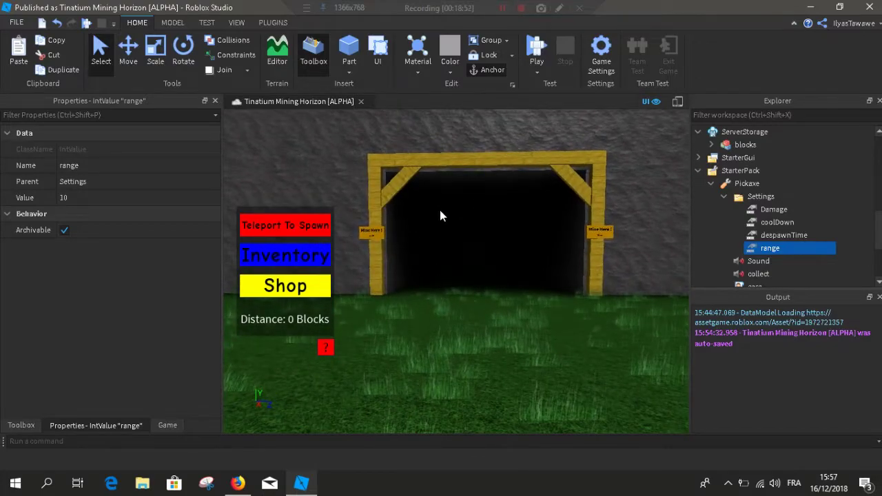
{"action": "scroll", "coordinate": [540, 259], "scroll_direction": "down", "scroll_amount": 3}
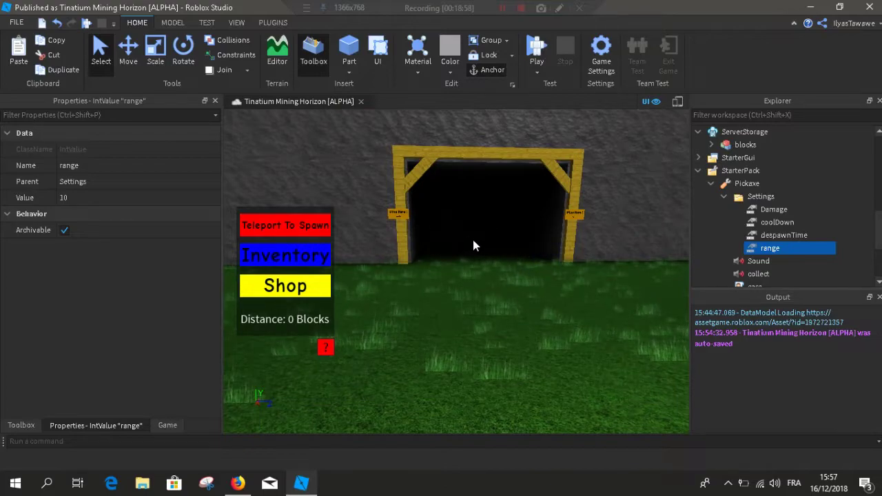
{"action": "left_click", "coordinate": [773, 209]}
{"action": "scroll", "coordinate": [773, 209], "scroll_direction": "down", "scroll_amount": 1}
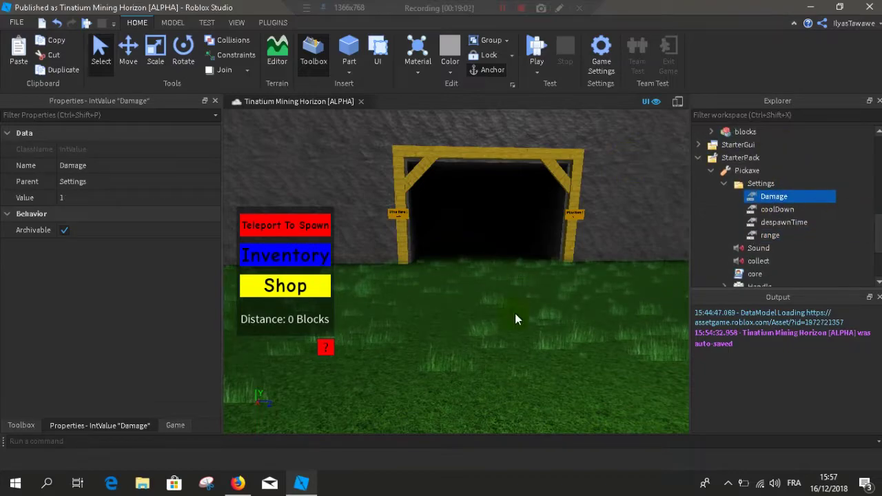
{"action": "left_click", "coordinate": [177, 200]}
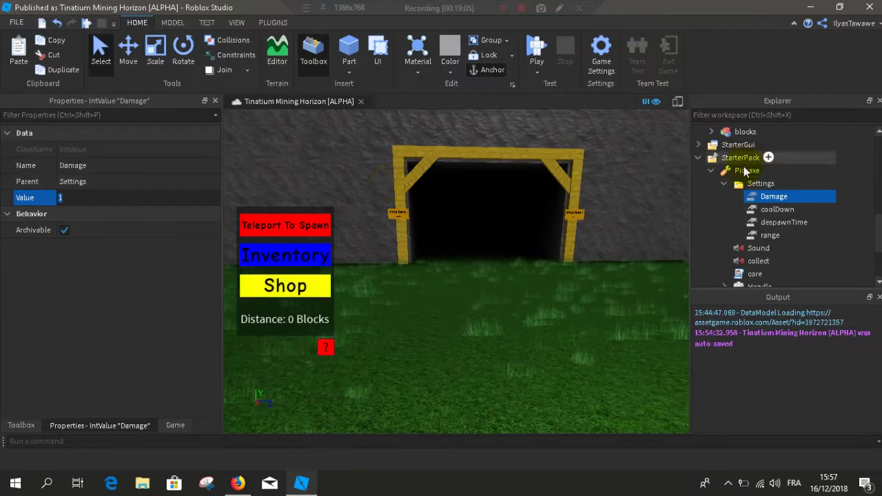
Step: Rename the Pickaxe tool in StarterPack to RainbowPickaxe
{"action": "double_click", "coordinate": [744, 170]}
{"action": "left_click_drag", "start_coordinate": [745, 177], "coordinate": [745, 199]}
{"action": "double_click", "coordinate": [744, 197]}
{"action": "type", "text": "Rainbow"}
{"action": "key", "text": "Return"}
{"action": "double_click", "coordinate": [761, 197]}
{"action": "key", "text": "BackSpace"}
{"action": "key", "text": "BackSpace"}
{"action": "key", "text": "BackSpace"}
{"action": "type", "text": "Pickaxe"}
{"action": "key", "text": "Return"}
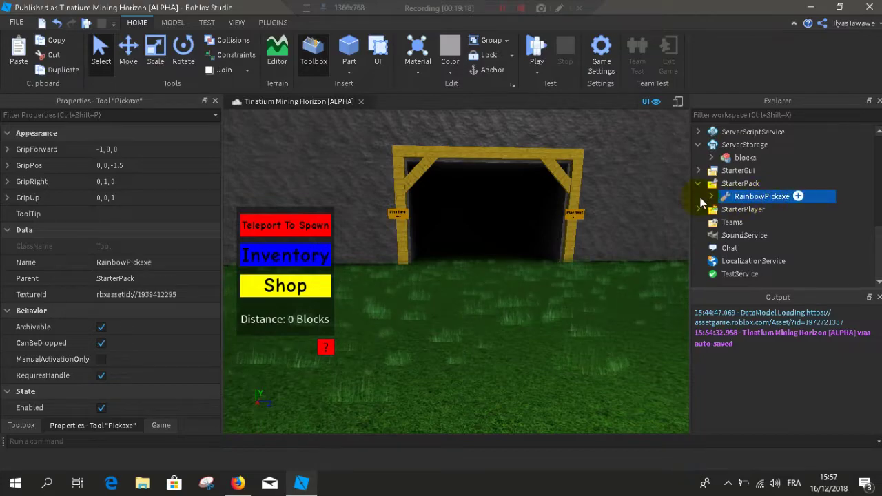
Step: Set the Damage value in RainbowPickaxe's Settings folder to 5
{"action": "left_click", "coordinate": [711, 197]}
{"action": "left_click", "coordinate": [772, 210]}
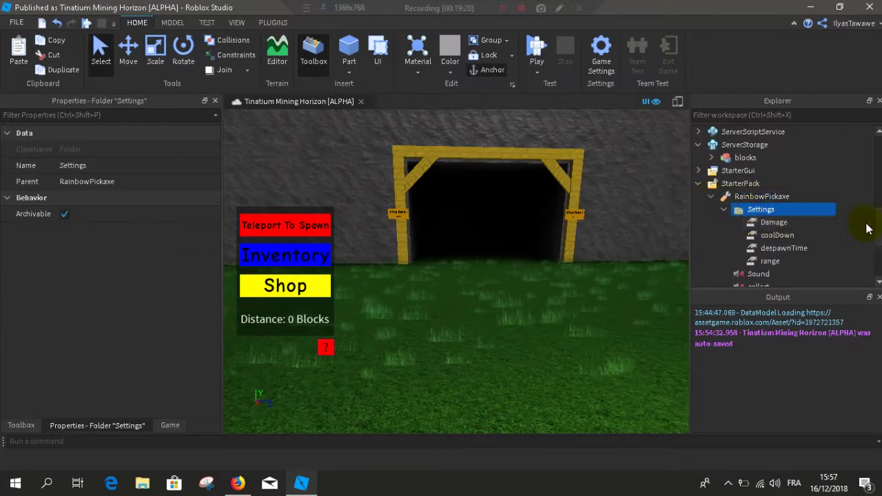
{"action": "scroll", "coordinate": [879, 238], "scroll_direction": "down", "scroll_amount": 1}
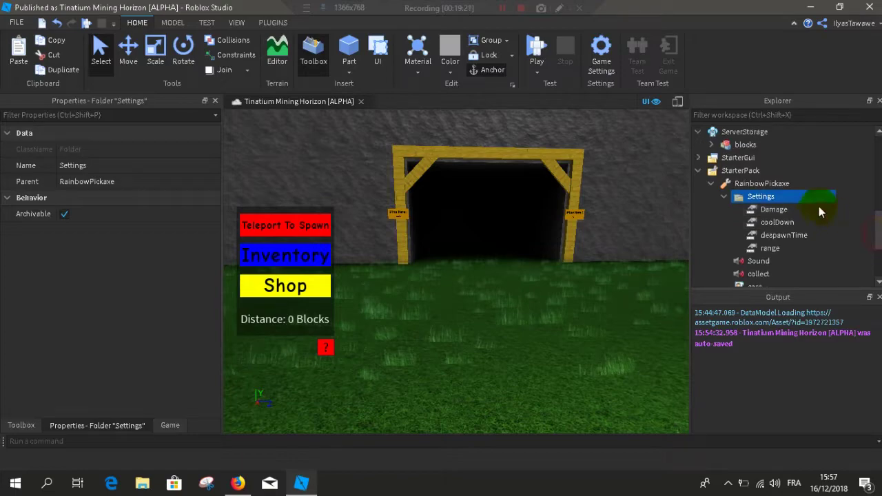
{"action": "left_click", "coordinate": [770, 210]}
{"action": "left_click", "coordinate": [133, 196]}
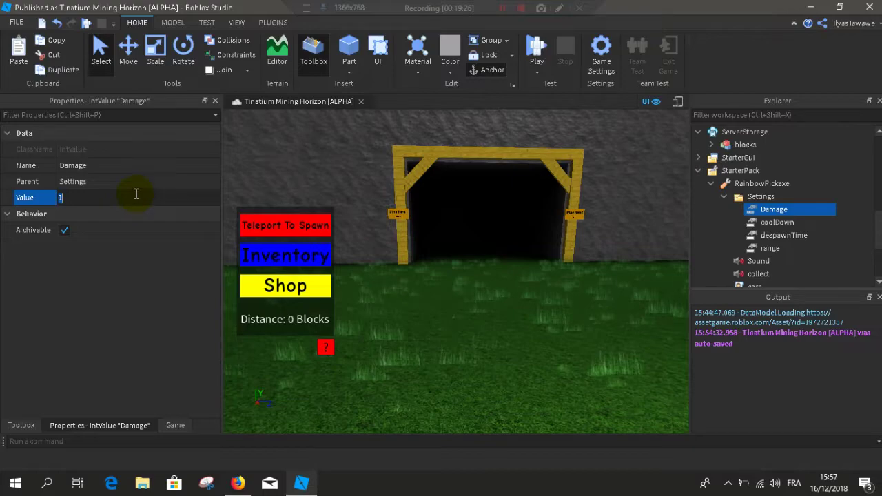
{"action": "type", "text": "5"}
{"action": "left_click", "coordinate": [764, 226]}
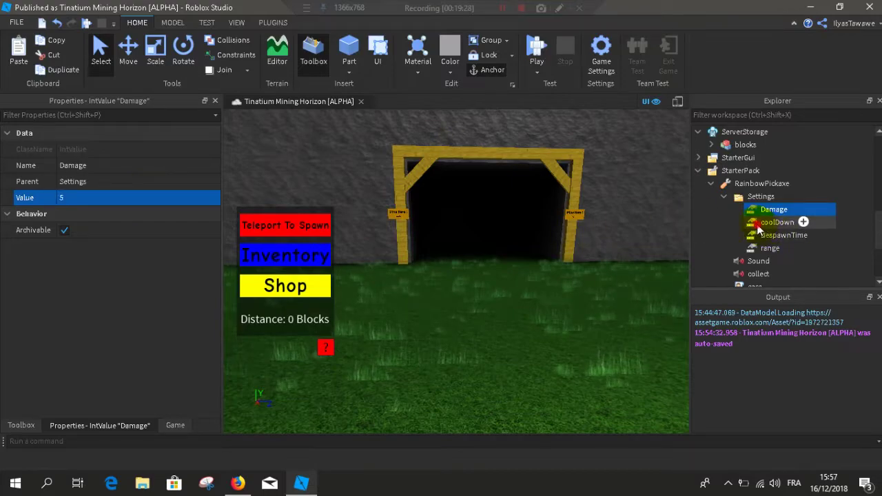
Step: Try to change the value of the integer coolDown setting in RainbowPickaxe's Settings folder
{"action": "left_click", "coordinate": [139, 200]}
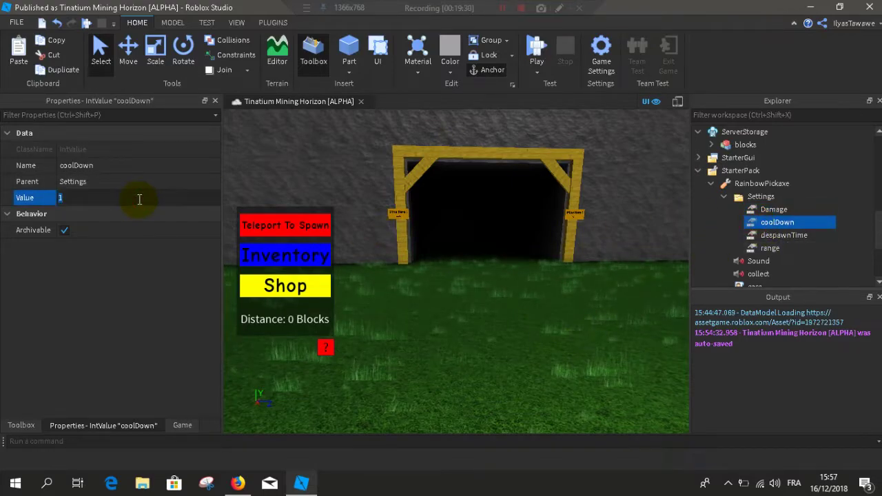
{"action": "key", "text": "Return"}
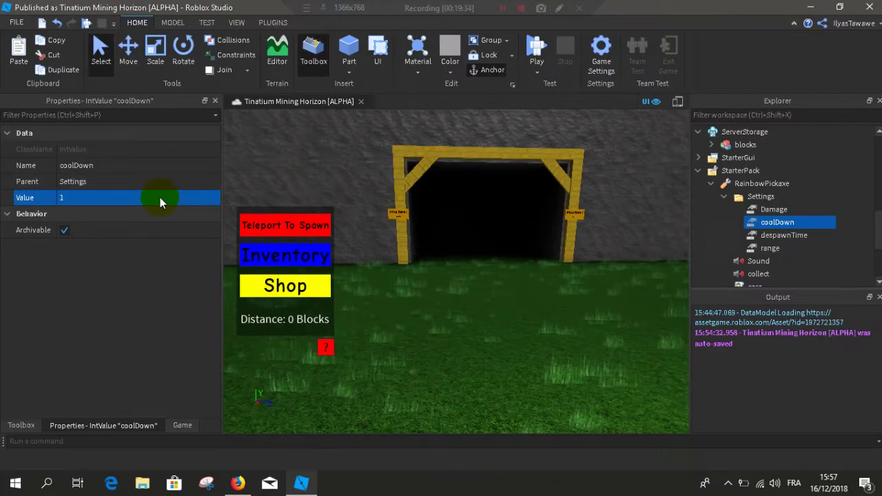
{"action": "left_click", "coordinate": [772, 209]}
{"action": "left_click", "coordinate": [775, 223]}
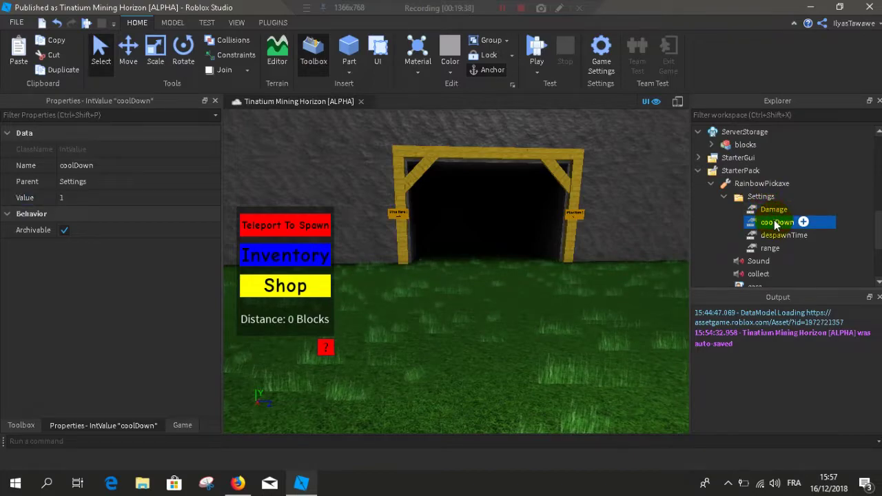
Step: Delete the integer coolDown value from RainbowPickaxe's Settings folder
{"action": "right_click", "coordinate": [776, 224]}
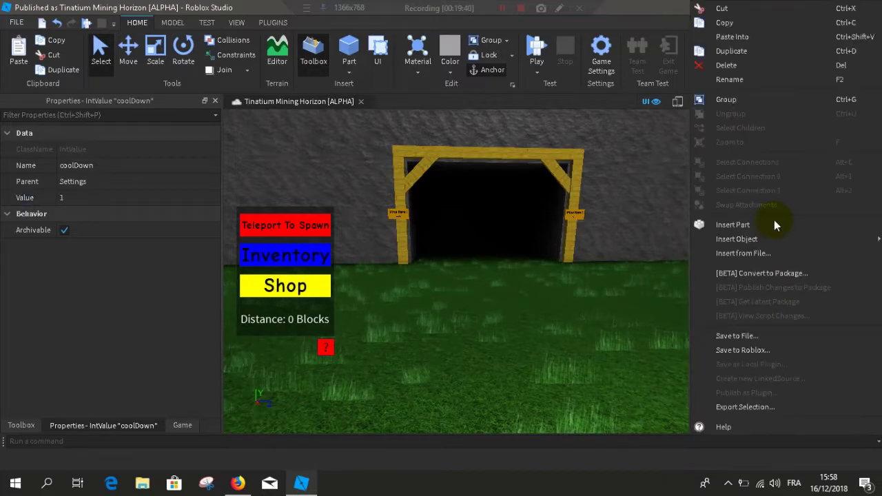
{"action": "left_click", "coordinate": [629, 302]}
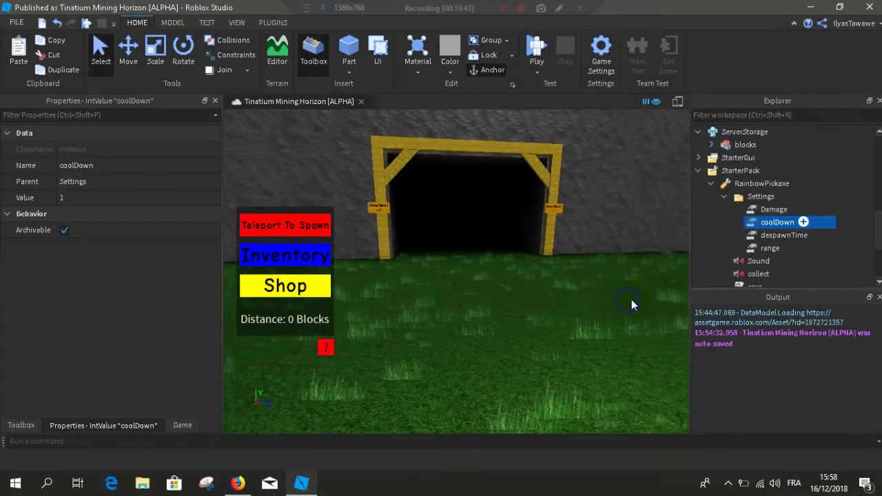
{"action": "right_click", "coordinate": [778, 224]}
{"action": "left_click", "coordinate": [763, 67]}
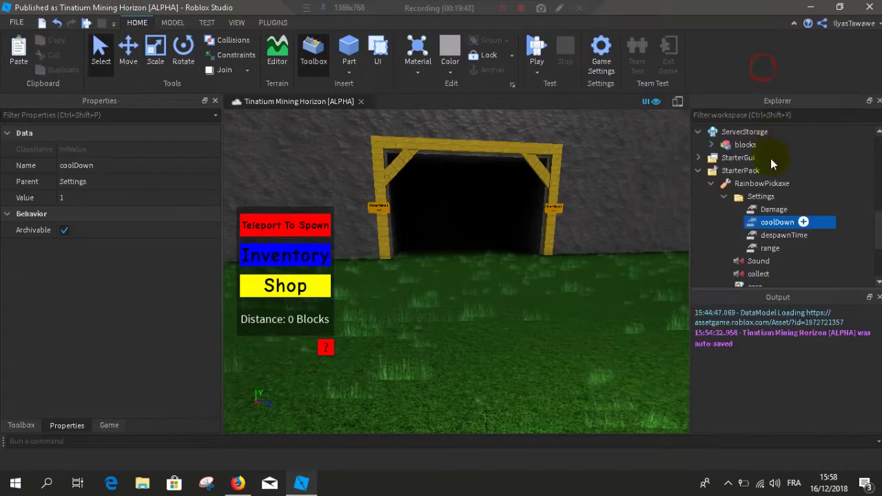
Step: Insert a NumberValue object into RainbowPickaxe's Settings folder
{"action": "left_click", "coordinate": [784, 197]}
{"action": "left_click", "coordinate": [784, 196]}
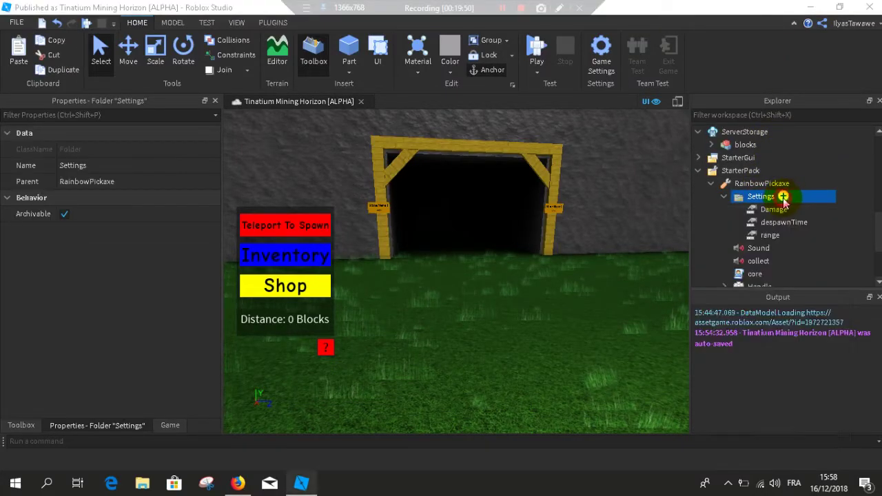
{"action": "type", "text": "value"}
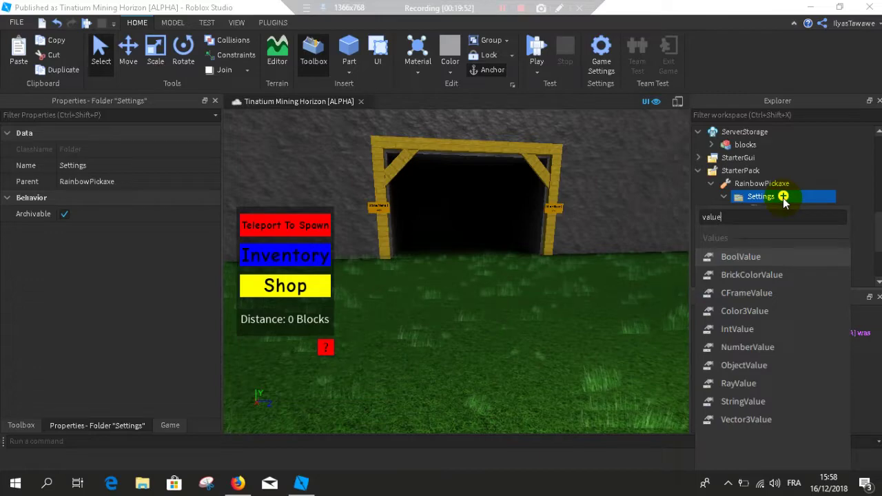
{"action": "key", "text": "Down"}
{"action": "key", "text": "Down"}
{"action": "key", "text": "Down"}
{"action": "key", "text": "Down"}
{"action": "key", "text": "Down"}
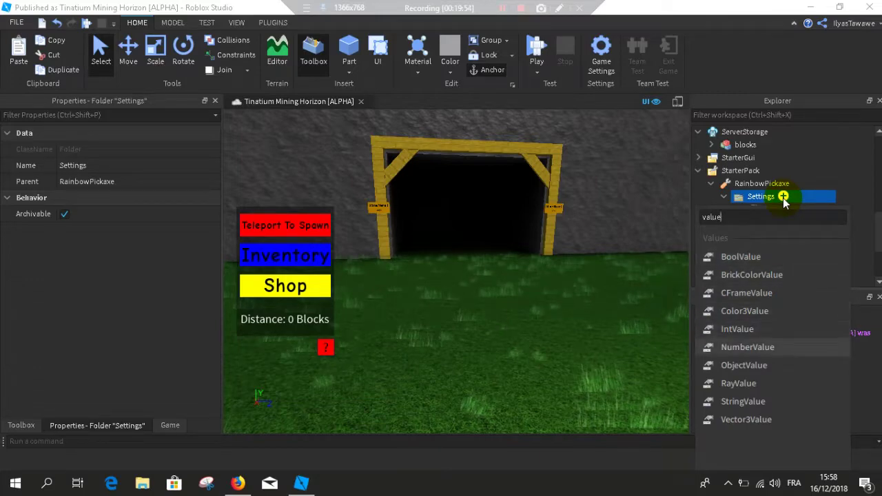
{"action": "key", "text": "Return"}
Step: Rename the new NumberValue to coolDown and set its value to 0.5
{"action": "double_click", "coordinate": [771, 225]}
{"action": "type", "text": "coolDo"}
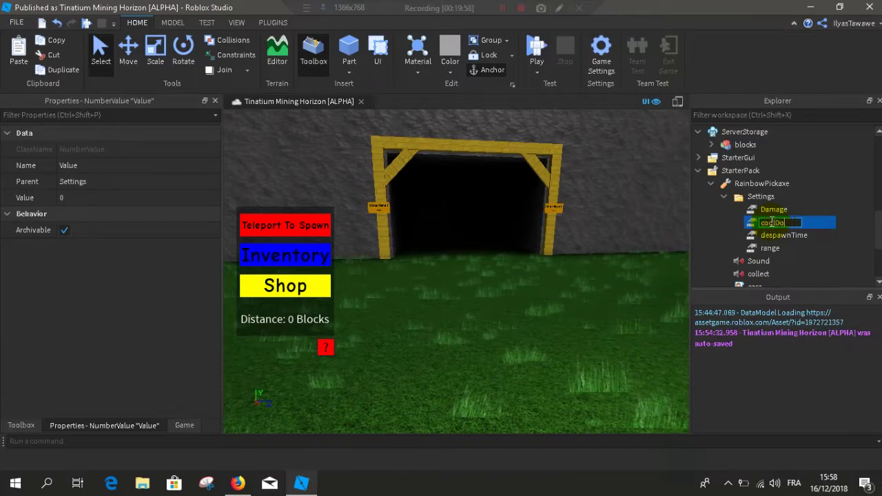
{"action": "type", "text": "wn"}
{"action": "key", "text": "Return"}
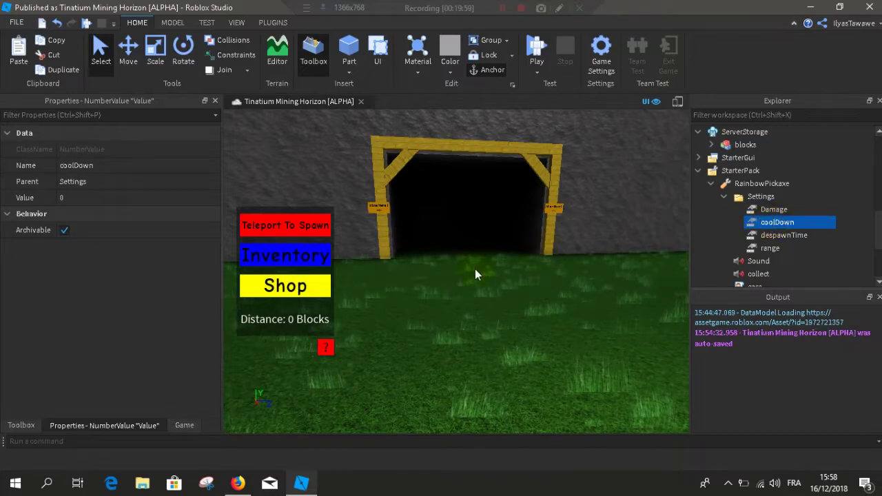
{"action": "left_click", "coordinate": [95, 198]}
{"action": "type", "text": "0.5"}
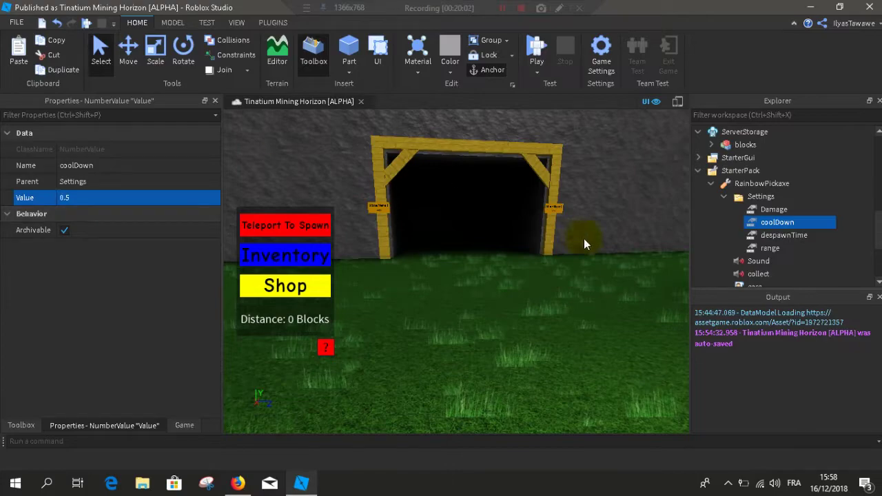
Step: Set the range value in RainbowPickaxe's Settings folder to 20
{"action": "left_click", "coordinate": [765, 236]}
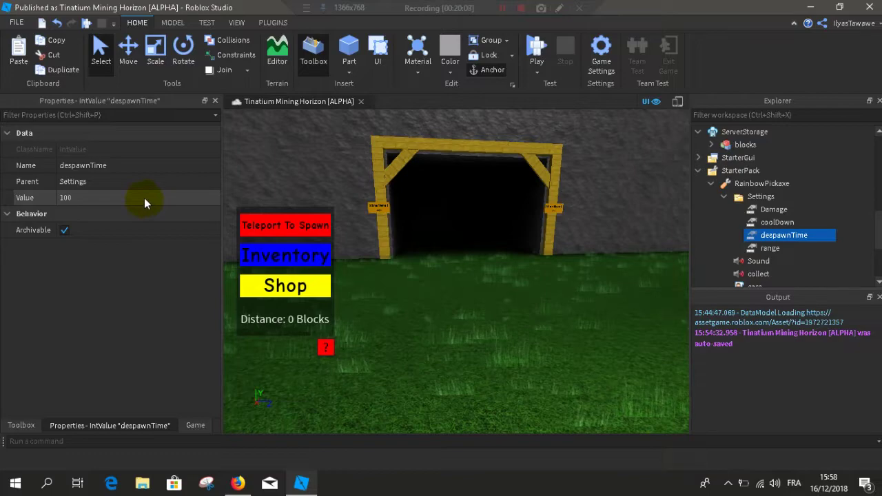
{"action": "left_click", "coordinate": [758, 249]}
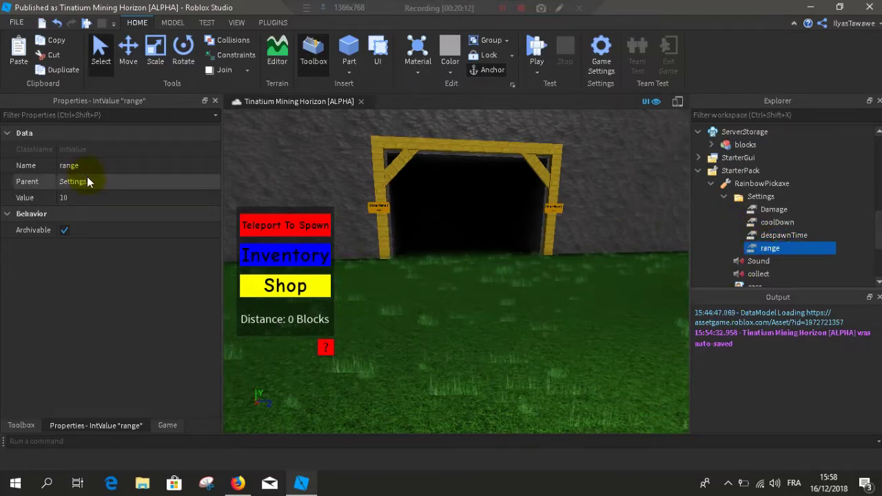
{"action": "left_click", "coordinate": [102, 197]}
{"action": "type", "text": "20"}
{"action": "key", "text": "Return"}
{"action": "right_click_drag", "start_coordinate": [362, 264], "coordinate": [365, 265]}
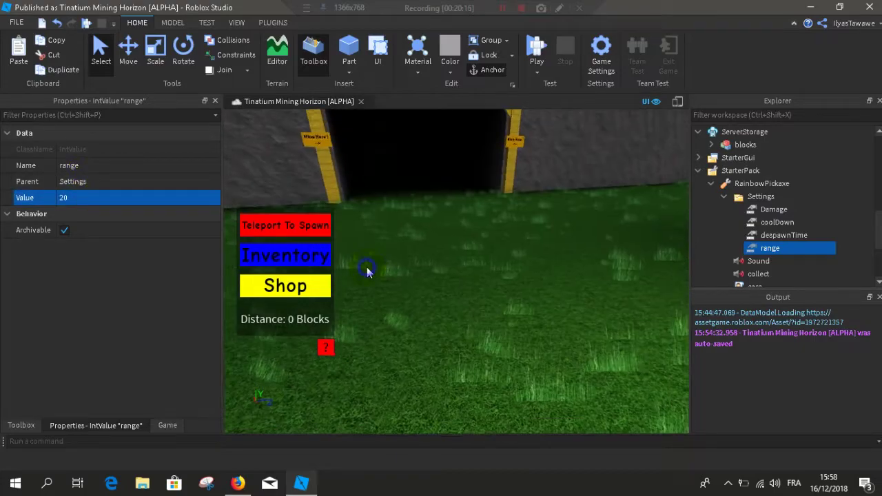
Step: Collapse the Settings folder and the RainbowPickaxe tool in StarterPack
{"action": "left_click", "coordinate": [733, 197]}
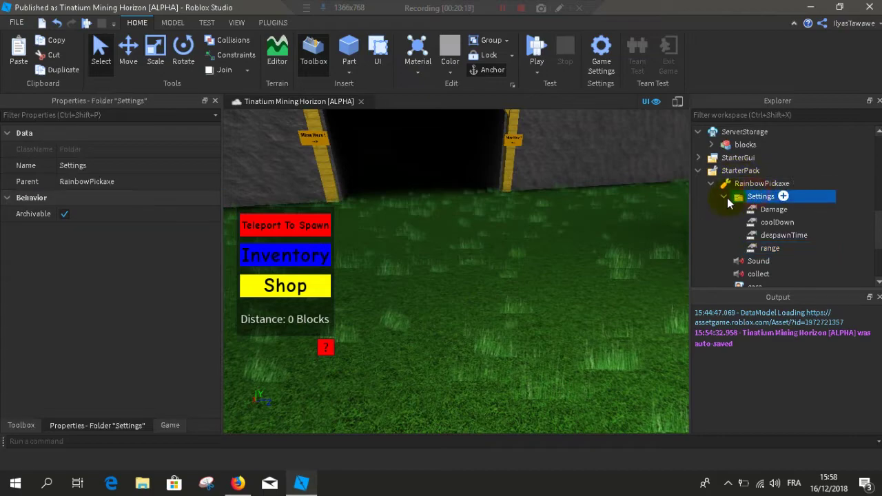
{"action": "left_click", "coordinate": [724, 196]}
{"action": "left_click", "coordinate": [734, 186]}
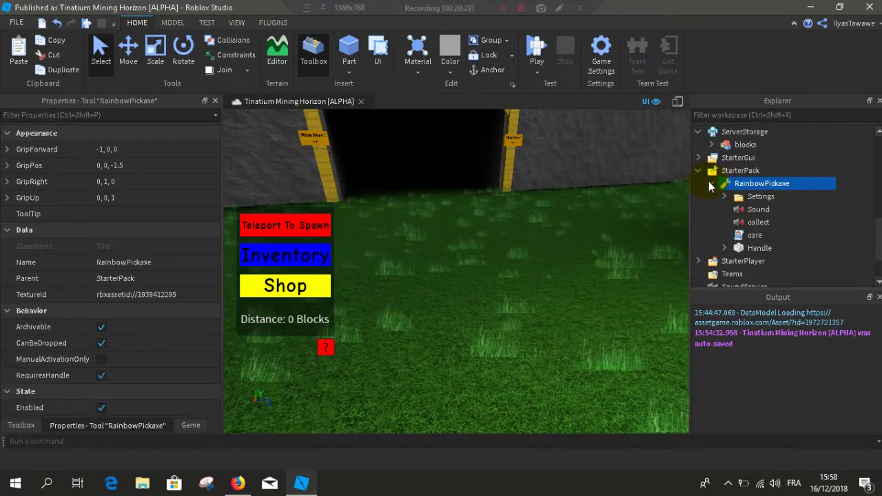
{"action": "left_click", "coordinate": [710, 182]}
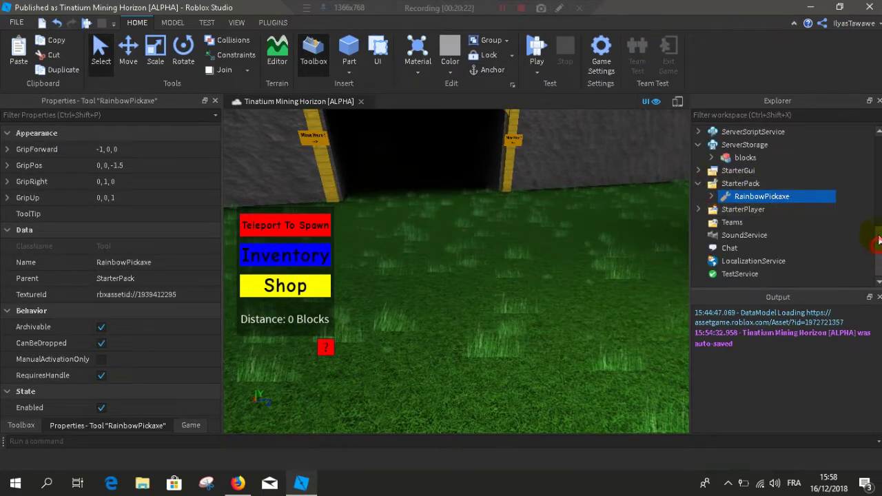
{"action": "scroll", "coordinate": [874, 238], "scroll_direction": "up", "scroll_amount": 3}
{"action": "scroll", "coordinate": [878, 227], "scroll_direction": "down", "scroll_amount": 2}
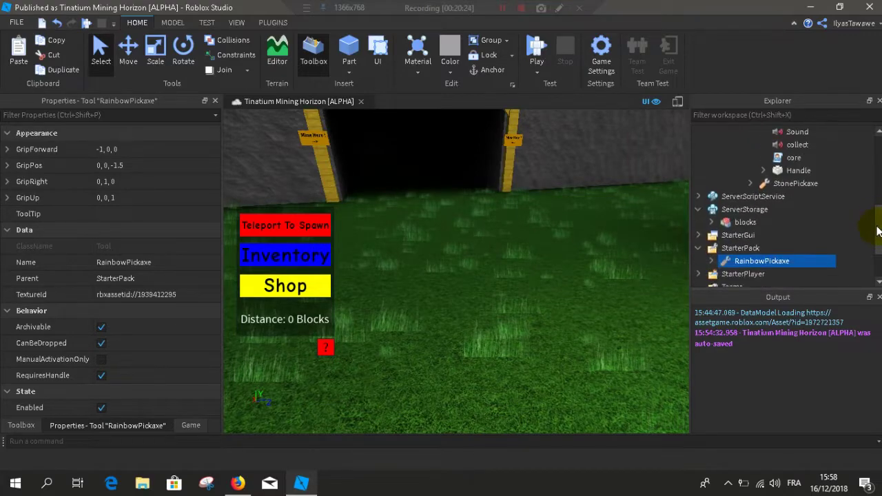
Step: Start a play test, walk the character to the mine entrance and equip the RainbowPickaxe
{"action": "left_click", "coordinate": [537, 52]}
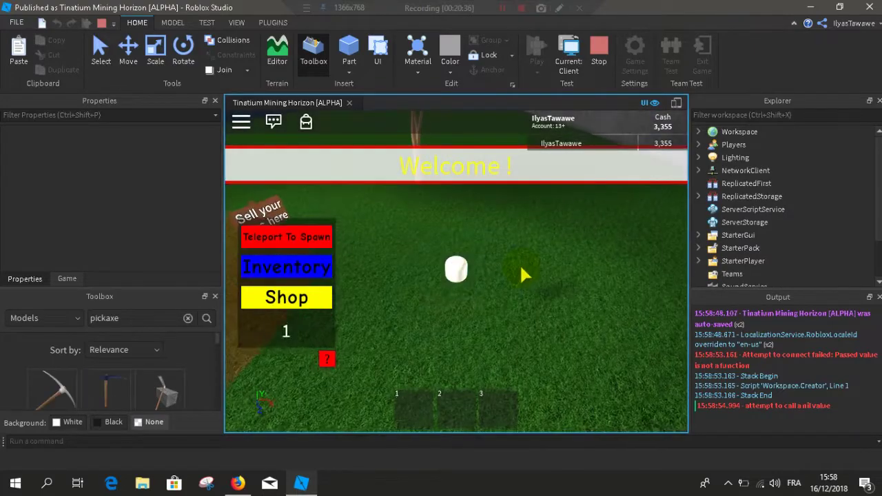
{"action": "right_click_drag", "start_coordinate": [425, 251], "coordinate": [431, 172]}
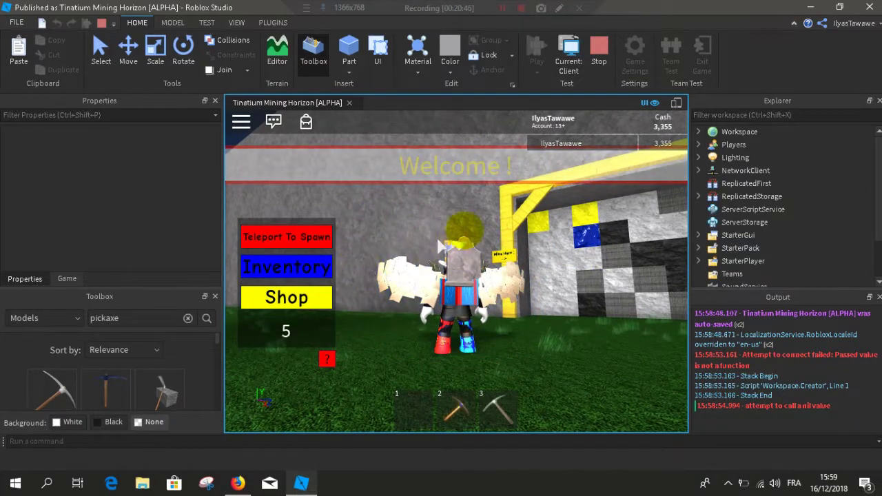
{"action": "key", "text": "s"}
{"action": "right_click_drag", "start_coordinate": [372, 390], "coordinate": [373, 389]}
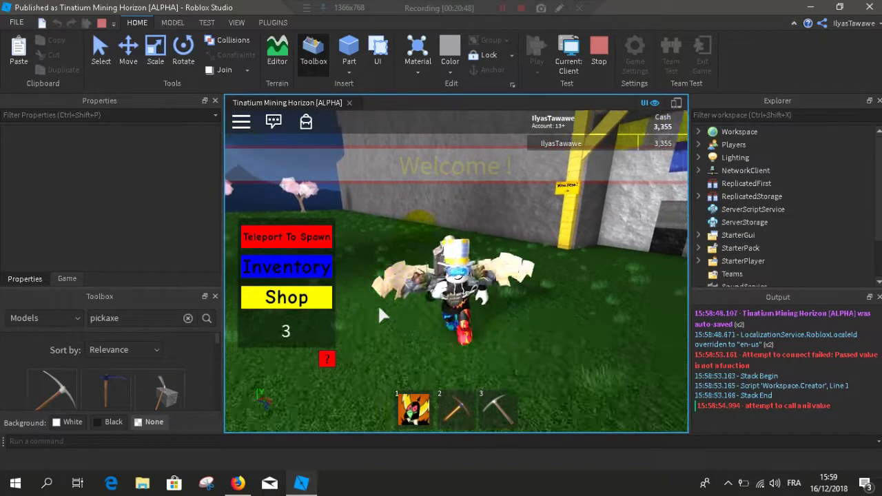
{"action": "key", "text": "w"}
{"action": "right_click_drag", "start_coordinate": [452, 208], "coordinate": [453, 212]}
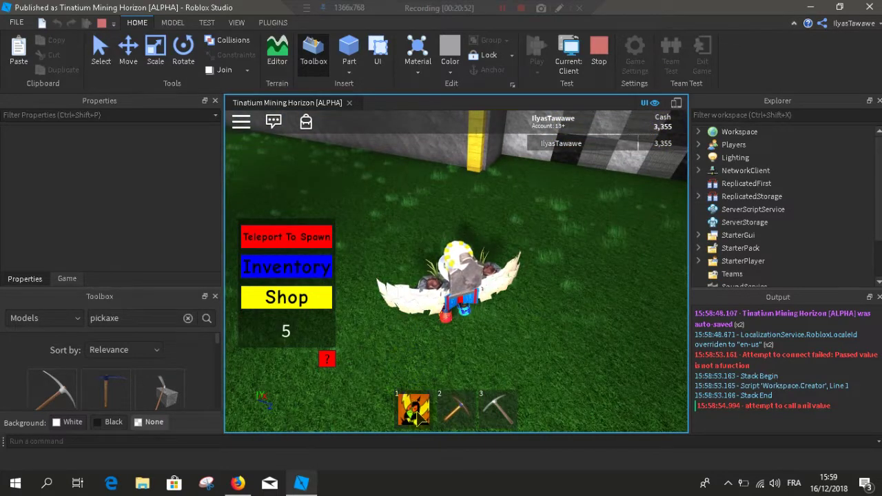
{"action": "right_click_drag", "start_coordinate": [448, 211], "coordinate": [449, 215]}
{"action": "key", "text": "w"}
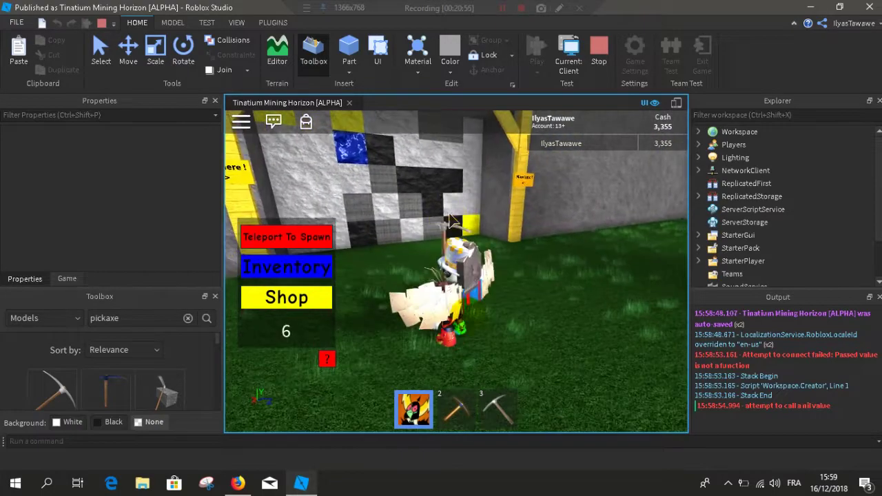
{"action": "key", "text": "s"}
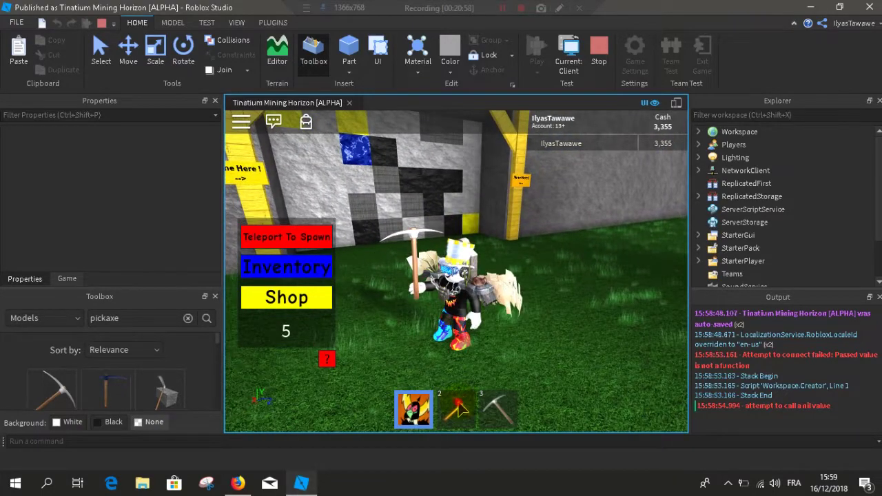
Step: Compare the pickaxes in inventory slots 2 and 3, finishing with the RainbowPickaxe in slot 1 equipped
{"action": "left_click", "coordinate": [460, 408]}
{"action": "left_click", "coordinate": [498, 409]}
{"action": "left_click", "coordinate": [412, 406]}
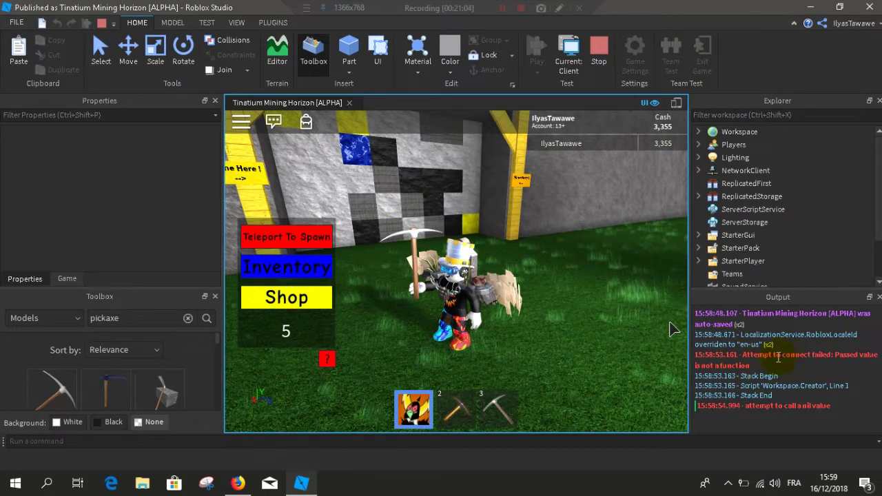
{"action": "right_click_drag", "start_coordinate": [565, 259], "coordinate": [565, 264]}
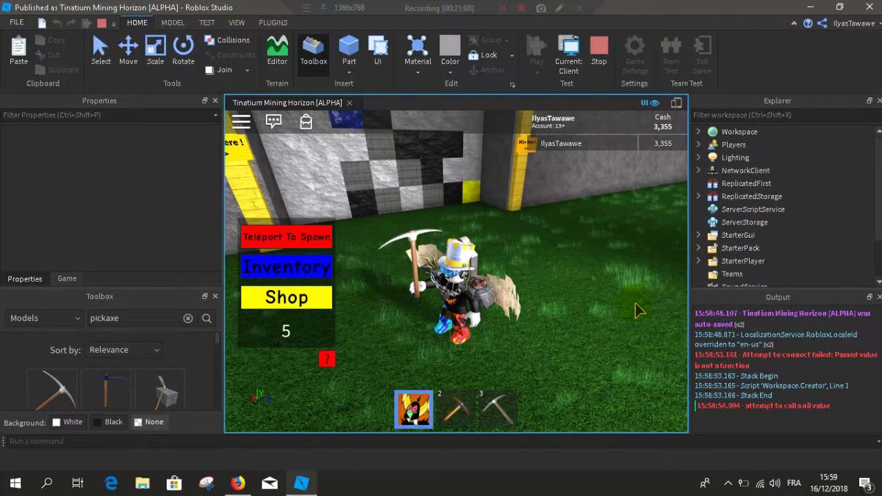
Step: Expand the player's character model in Workspace and look for the equipped RainbowPickaxe tool
{"action": "left_click", "coordinate": [698, 131]}
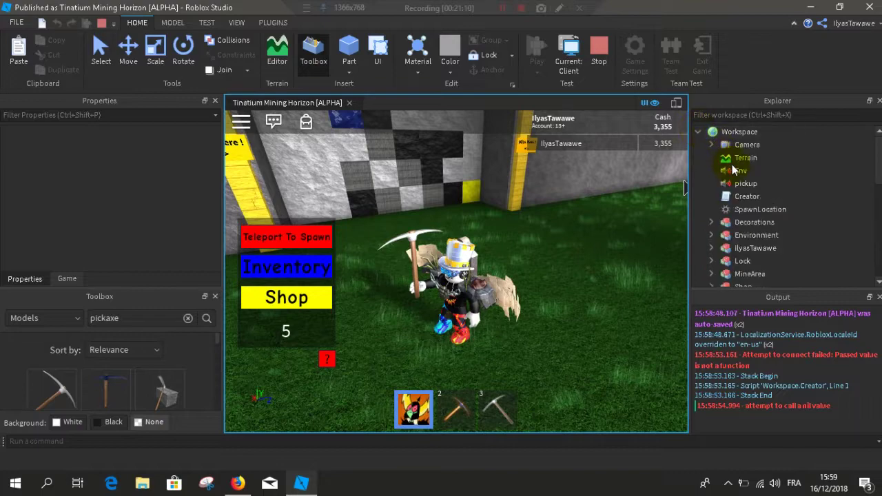
{"action": "mouse_move", "coordinate": [880, 155]}
{"action": "left_mouse_down"}
{"action": "mouse_move", "coordinate": [881, 190]}
{"action": "mouse_move", "coordinate": [880, 146]}
{"action": "left_mouse_up"}
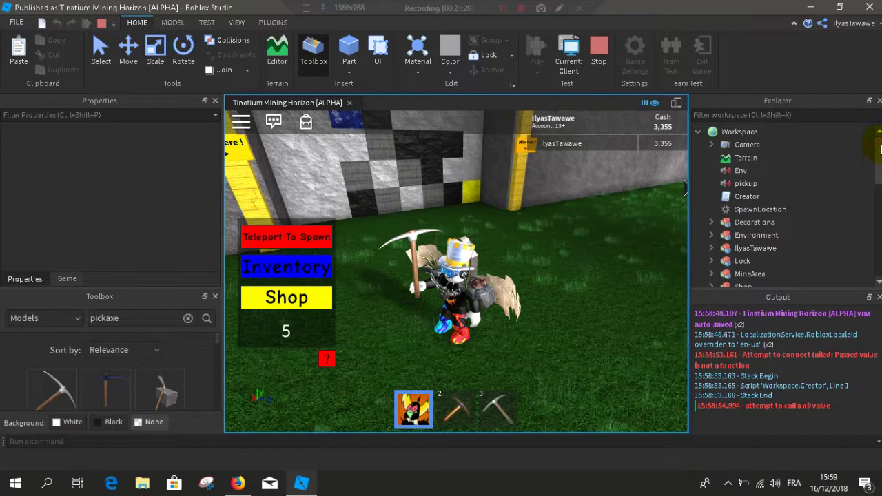
{"action": "scroll", "coordinate": [764, 193], "scroll_direction": "down", "scroll_amount": 3}
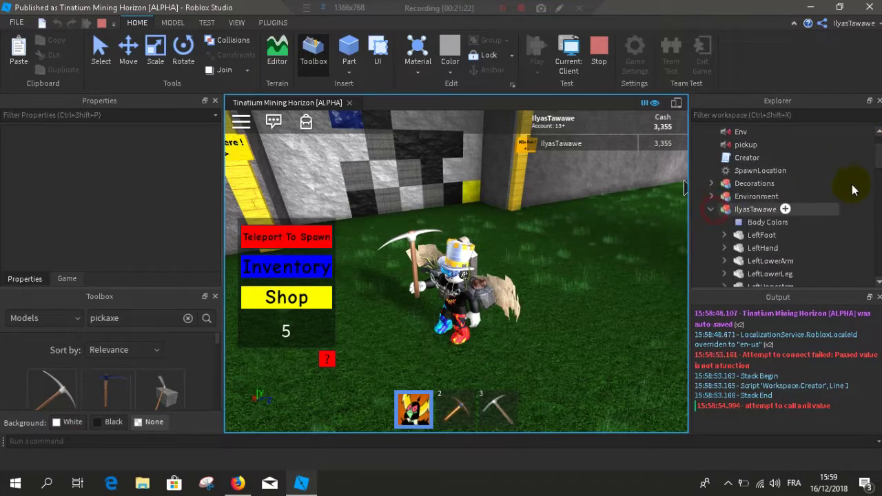
{"action": "scroll", "coordinate": [880, 172], "scroll_direction": "down", "scroll_amount": 2}
{"action": "left_click_drag", "start_coordinate": [880, 173], "coordinate": [880, 204]}
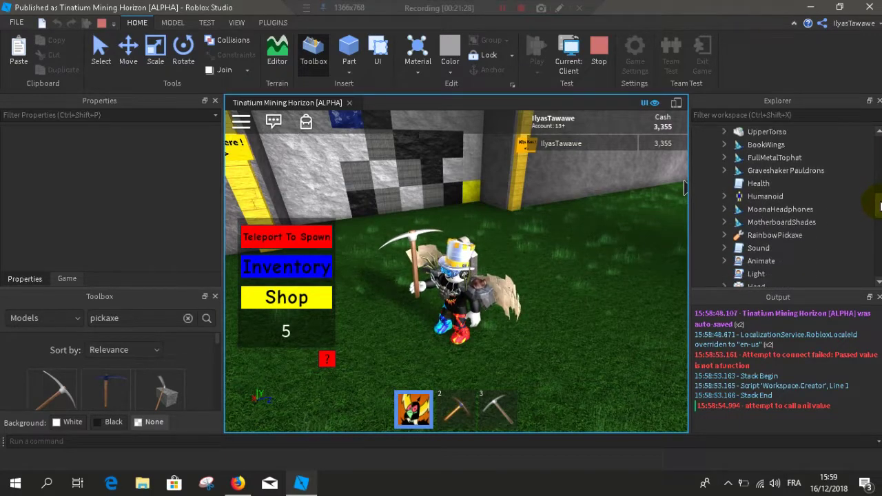
Step: Walk to the mine wall and test the RainbowPickaxe by mining blocks from it
{"action": "right_click_drag", "start_coordinate": [617, 299], "coordinate": [586, 289]}
{"action": "key", "text": "w"}
{"action": "left_click", "coordinate": [545, 233]}
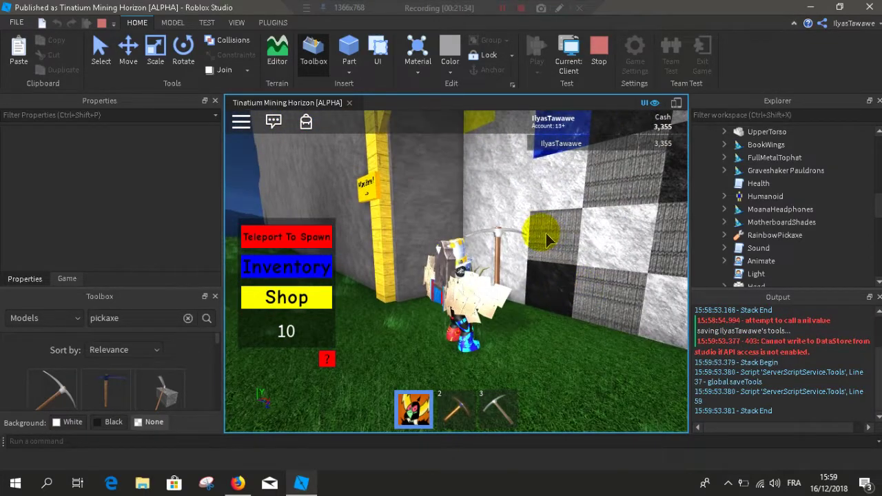
{"action": "left_click", "coordinate": [545, 237]}
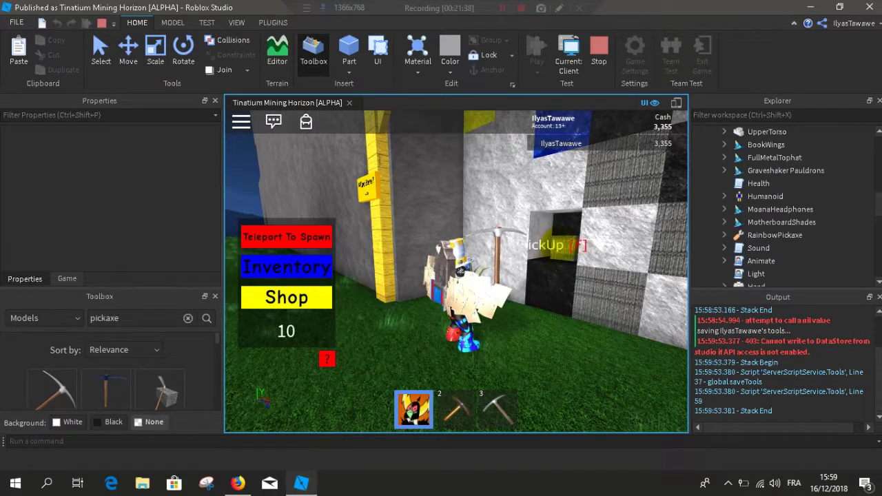
{"action": "left_click", "coordinate": [525, 247]}
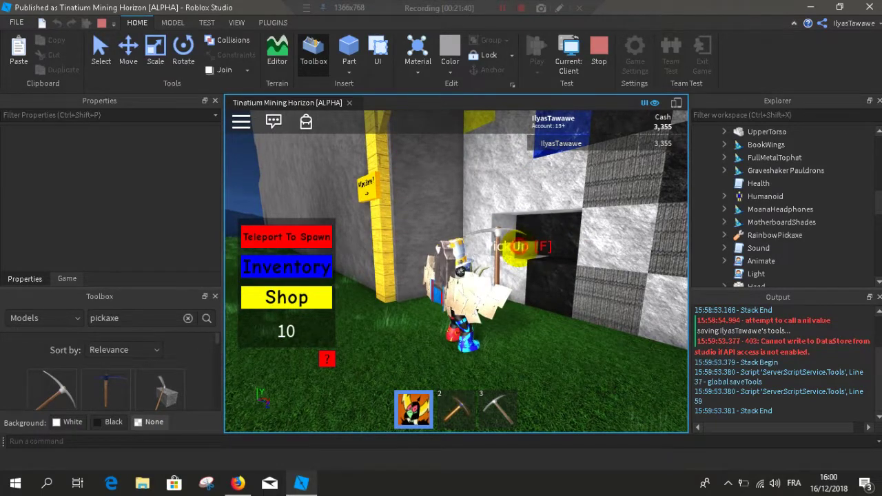
{"action": "key", "text": "w"}
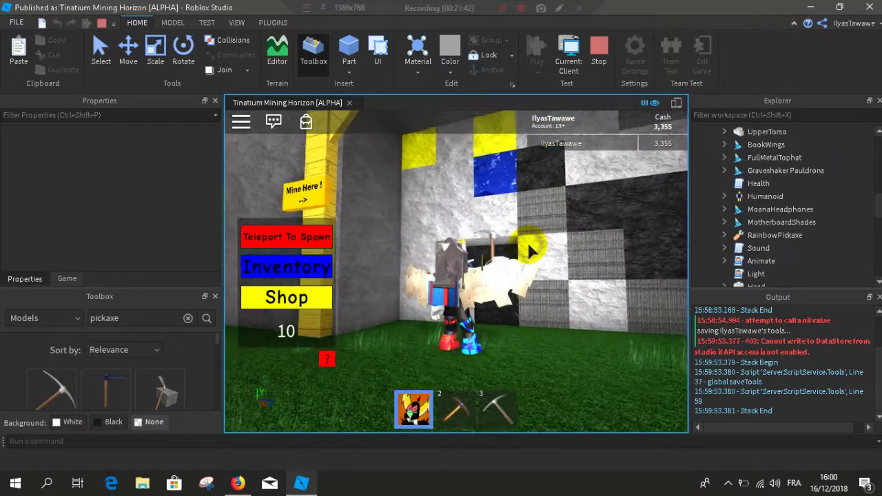
Step: Mine more blocks at different spots of the mine wall with the RainbowPickaxe and pick up the dropped ore
{"action": "left_click", "coordinate": [497, 189]}
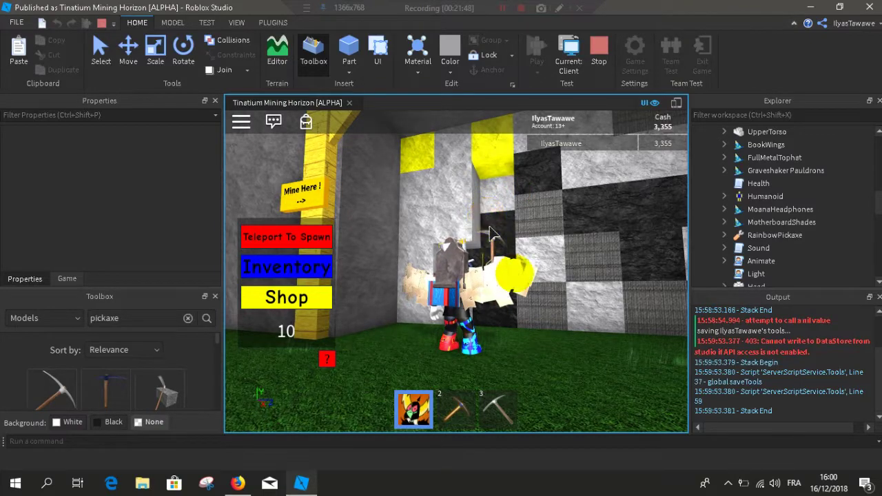
{"action": "right_click_drag", "start_coordinate": [481, 213], "coordinate": [518, 279]}
{"action": "key", "text": "w"}
{"action": "key", "text": "f"}
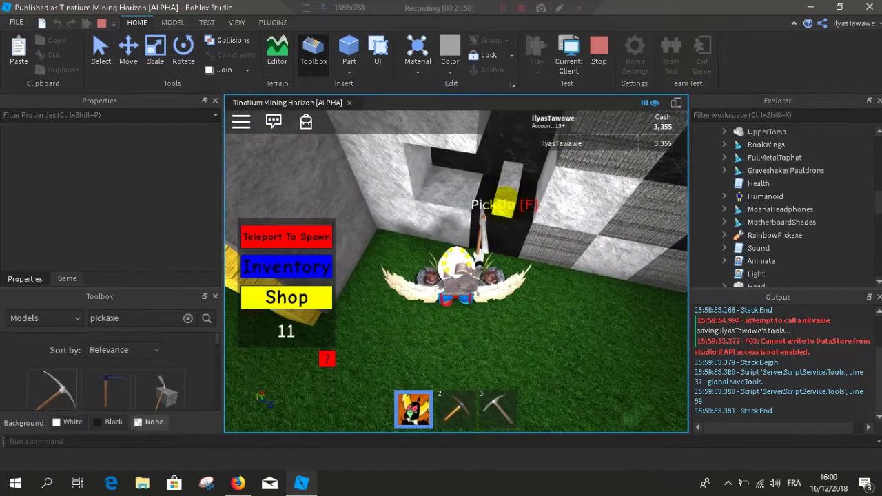
{"action": "right_click_drag", "start_coordinate": [476, 276], "coordinate": [455, 207]}
{"action": "key", "text": "f"}
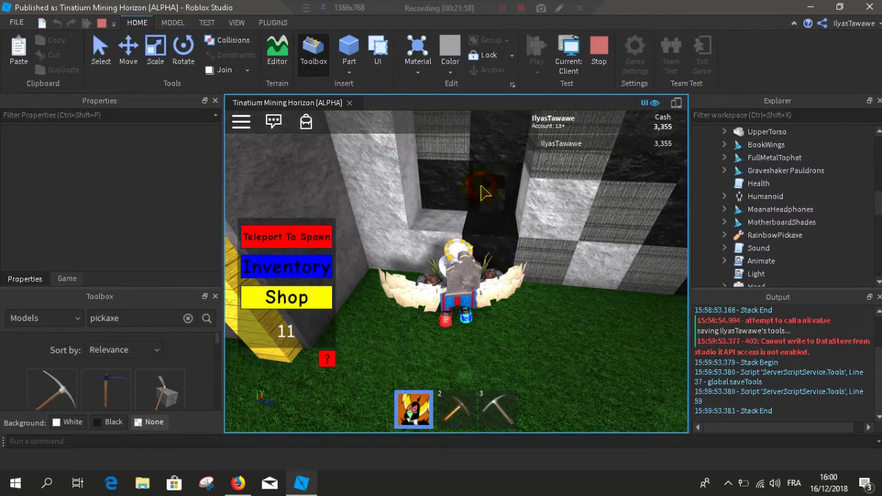
{"action": "key", "text": "a"}
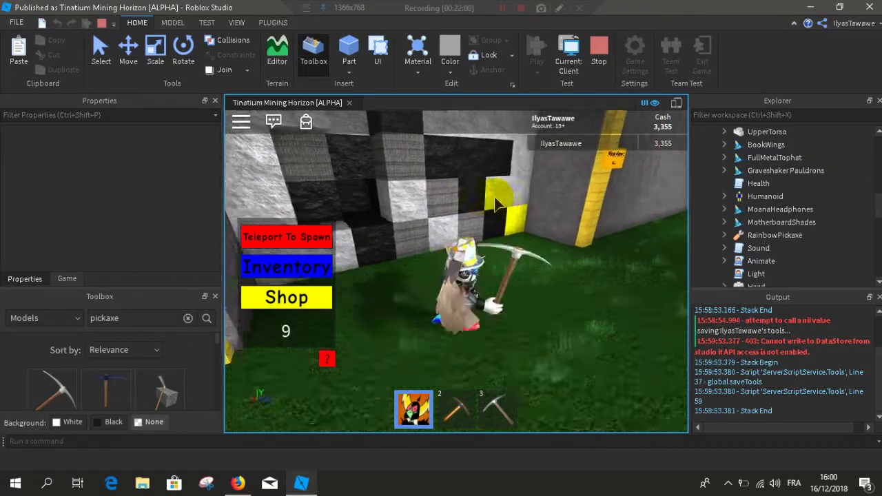
{"action": "key", "text": "w"}
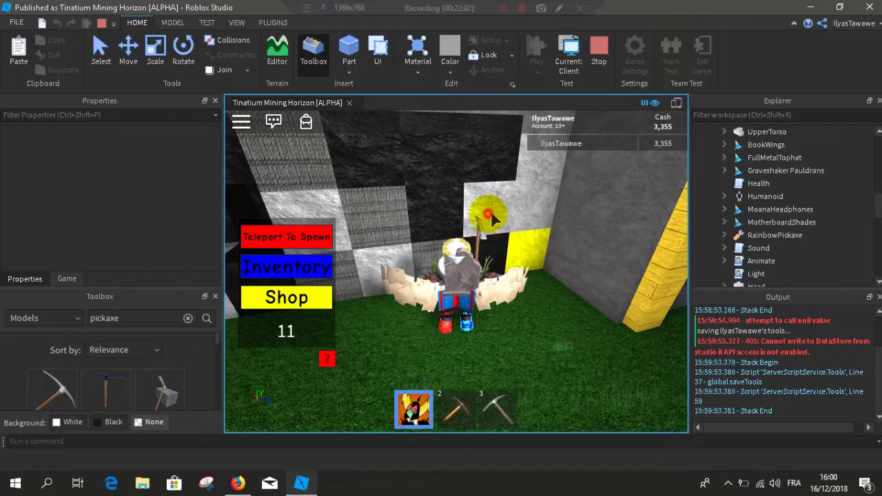
Step: Walk the character to the Worker's stall to sell the collected ores, then step away from it
{"action": "key", "text": "d"}
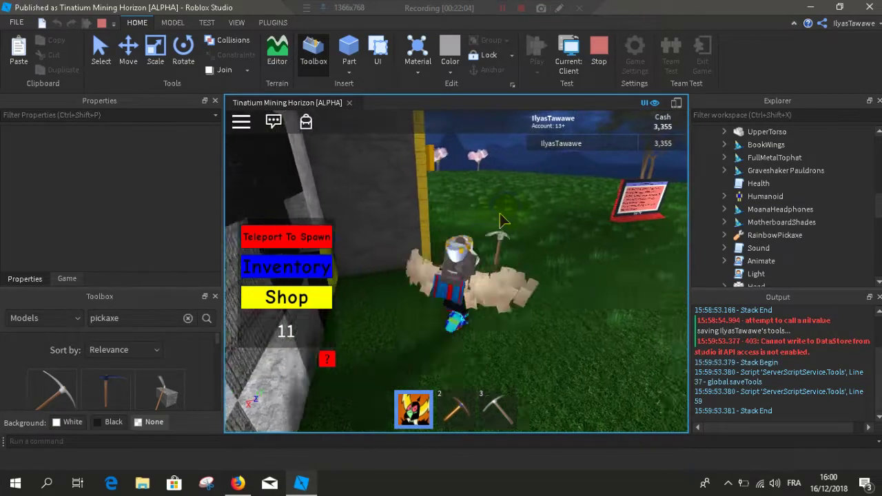
{"action": "key", "text": "w"}
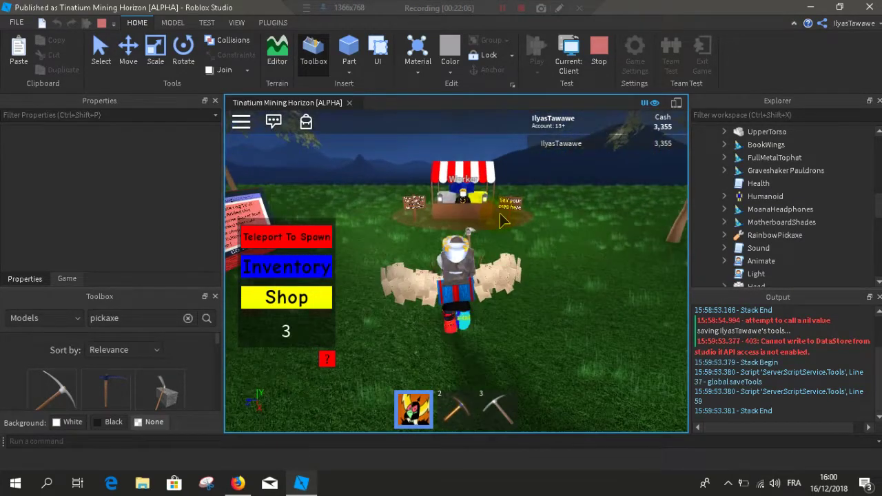
{"action": "key", "text": "w"}
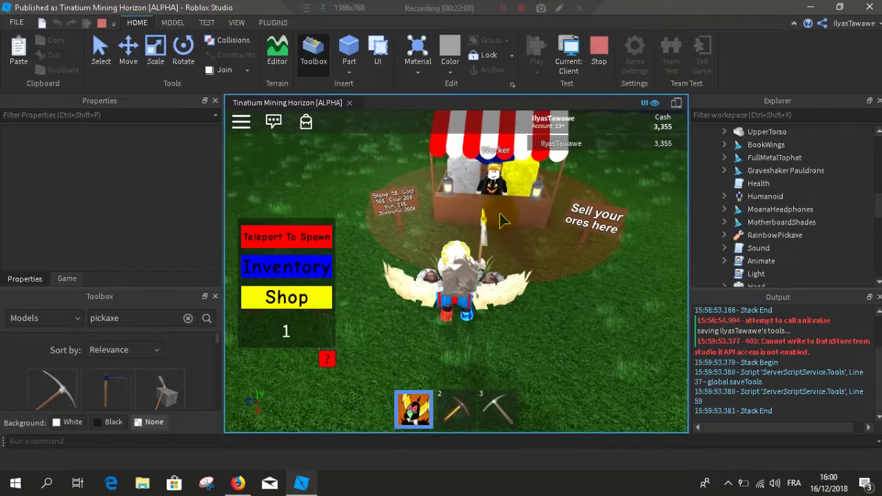
{"action": "key", "text": "s"}
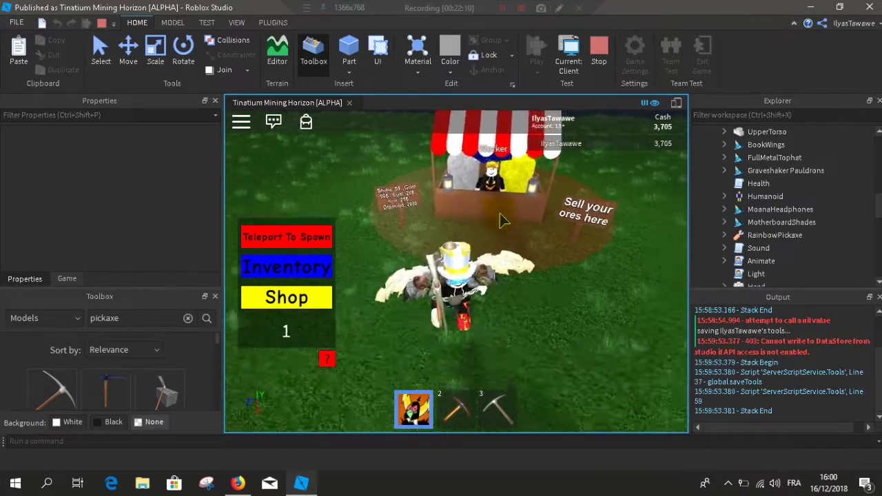
{"action": "key", "text": "s"}
{"action": "left_click", "coordinate": [367, 207]}
{"action": "left_click", "coordinate": [478, 191]}
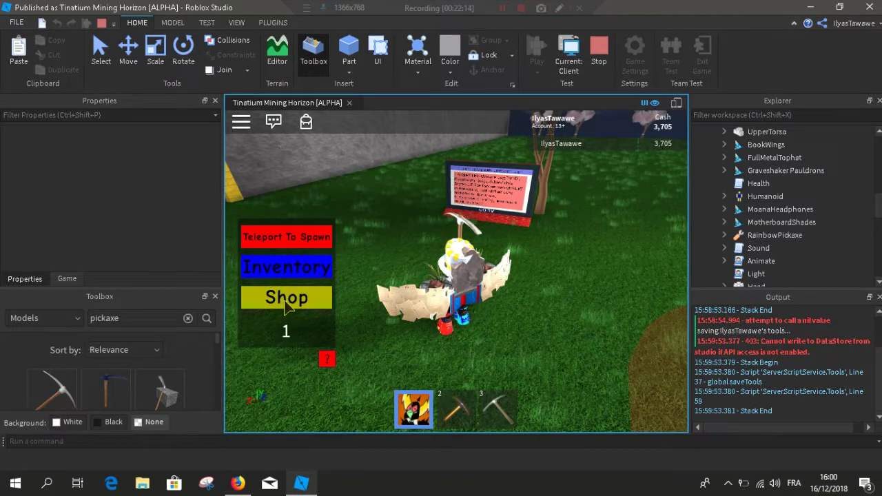
Step: Open the in-game shop, check which pickaxes it offers, and end the play test
{"action": "left_click", "coordinate": [288, 303]}
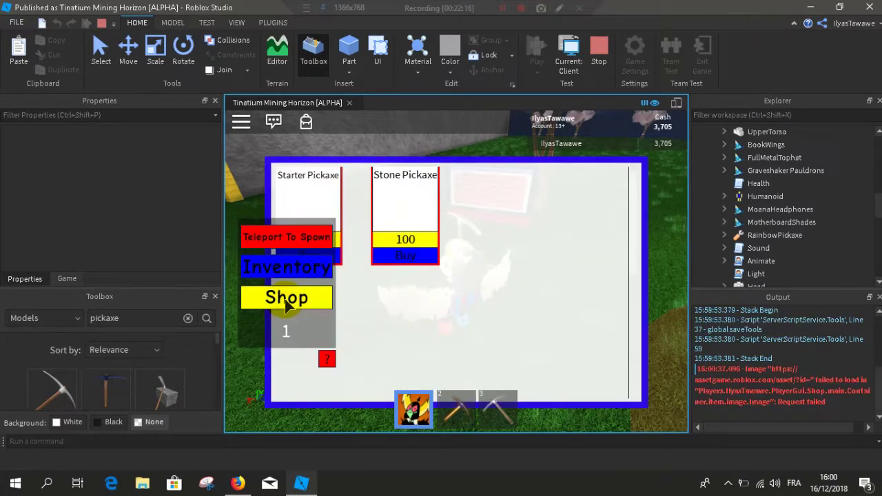
{"action": "left_click", "coordinate": [397, 201]}
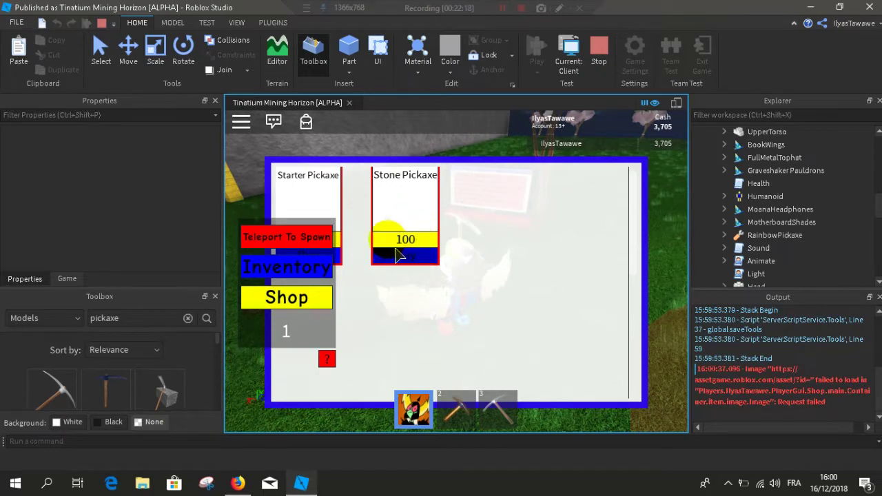
{"action": "left_click", "coordinate": [400, 202]}
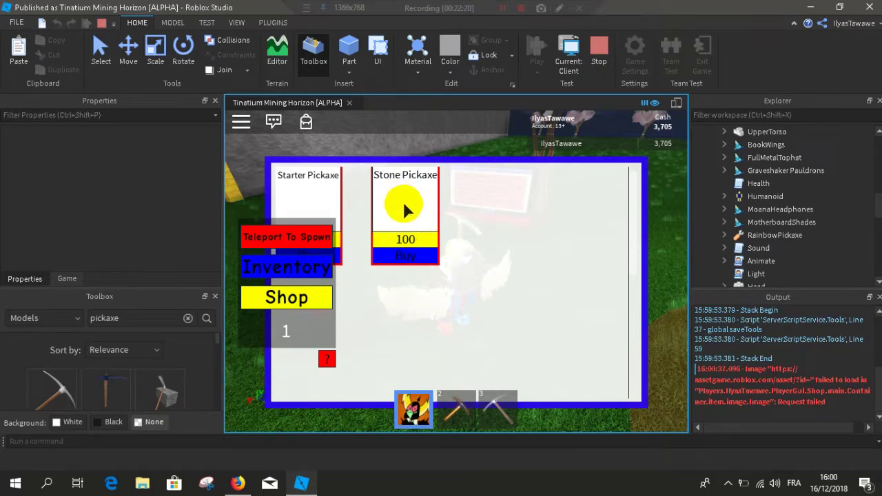
{"action": "left_click", "coordinate": [348, 293]}
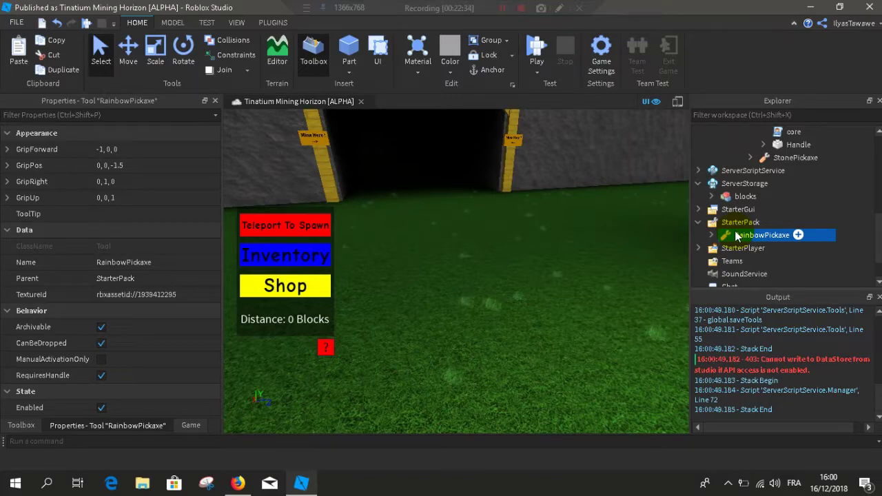
Step: Move the RainbowPickaxe tool from StarterPack into the Shop's tools folder
{"action": "left_click_drag", "start_coordinate": [870, 220], "coordinate": [761, 185]}
{"action": "left_click", "coordinate": [751, 210]}
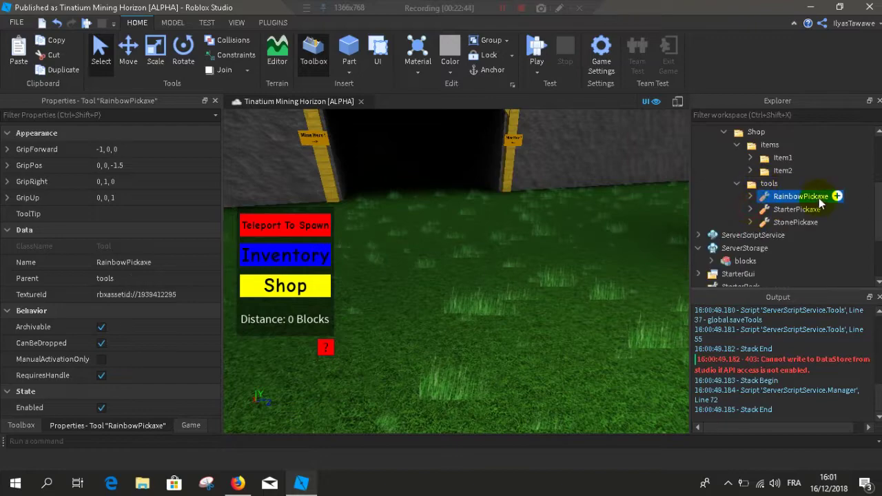
{"action": "key", "text": "Down"}
{"action": "key", "text": "Down"}
{"action": "left_click", "coordinate": [765, 183]}
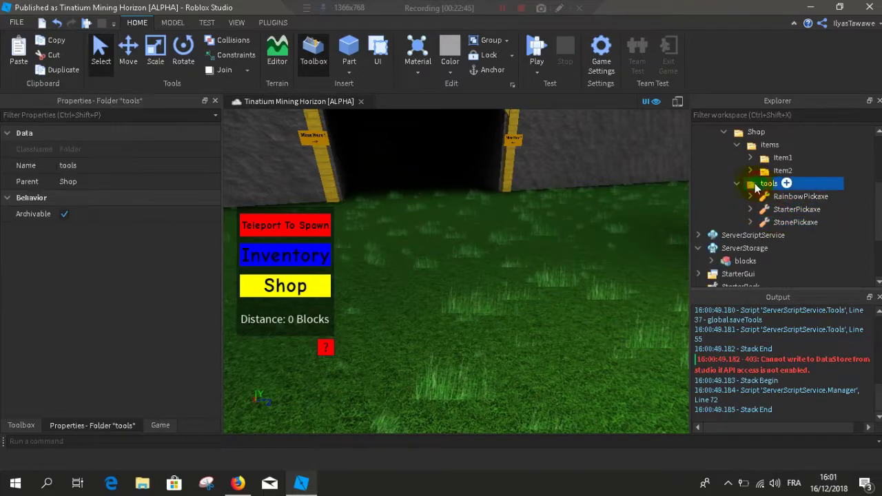
{"action": "left_click", "coordinate": [782, 197]}
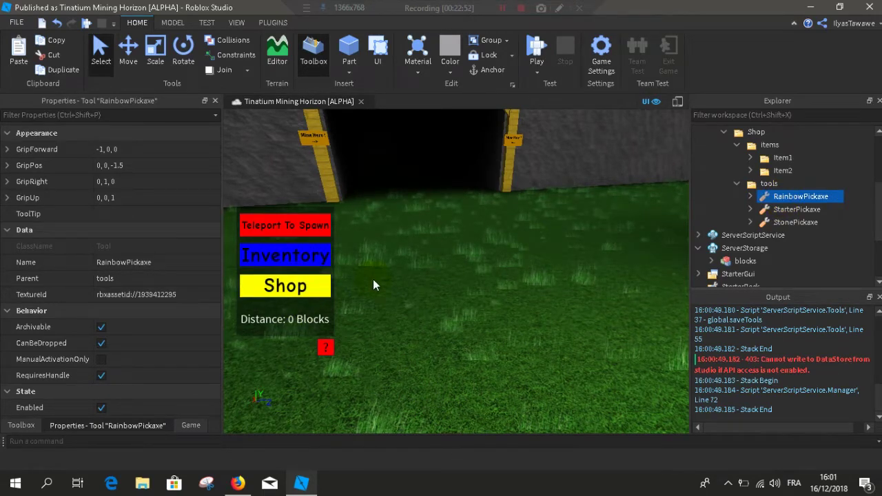
Step: Duplicate the Item2 folder in the Shop's items as Item3 and set its cost value to 1000
{"action": "left_click", "coordinate": [779, 171]}
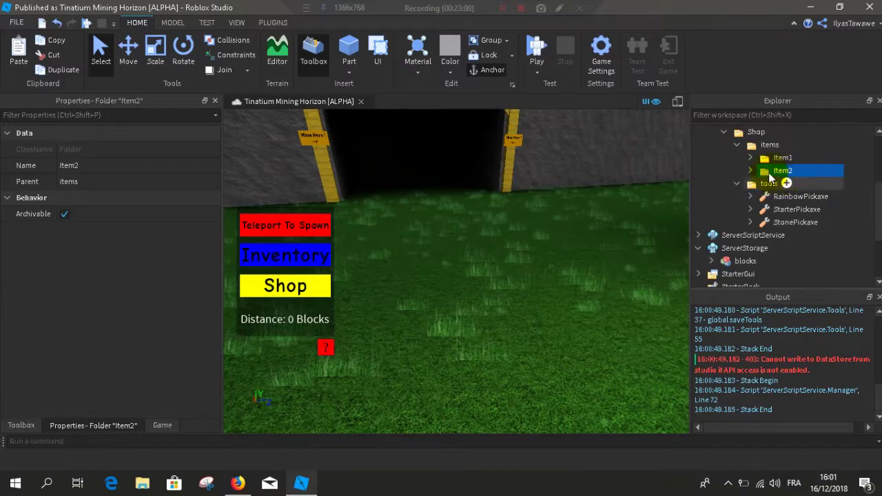
{"action": "left_click_drag", "start_coordinate": [779, 173], "coordinate": [775, 170]}
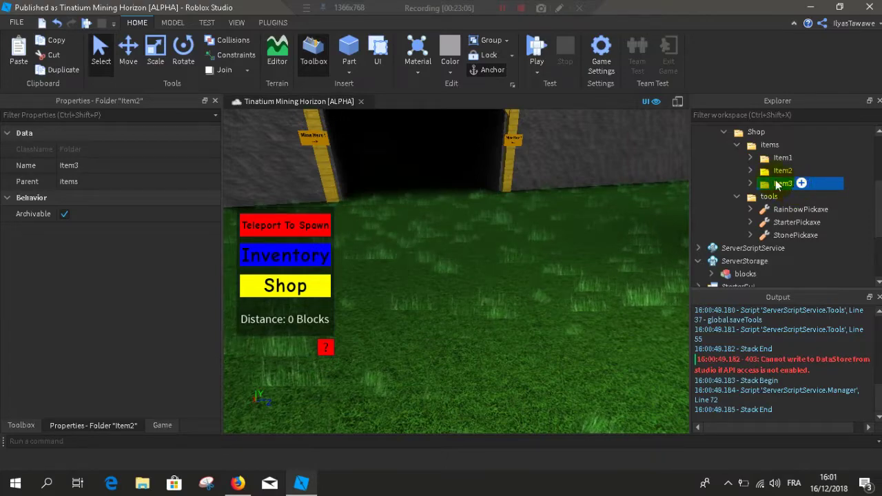
{"action": "left_click", "coordinate": [751, 184]}
{"action": "left_click", "coordinate": [792, 198]}
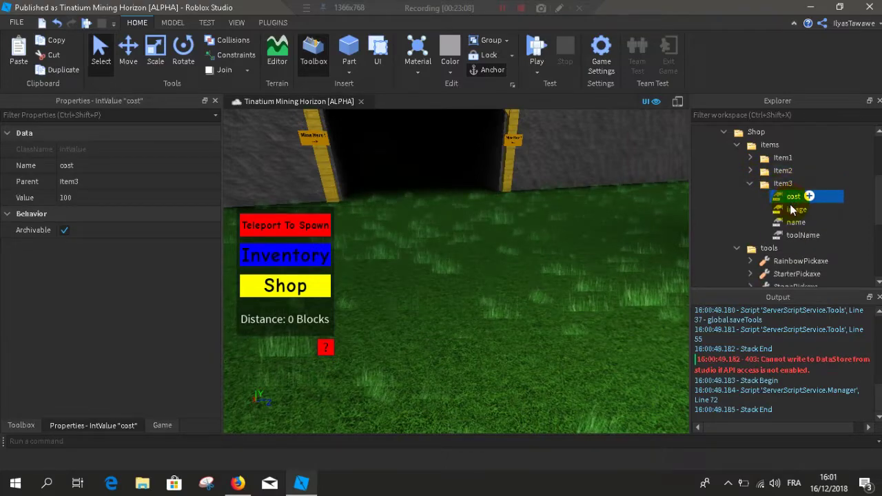
{"action": "left_click", "coordinate": [146, 196]}
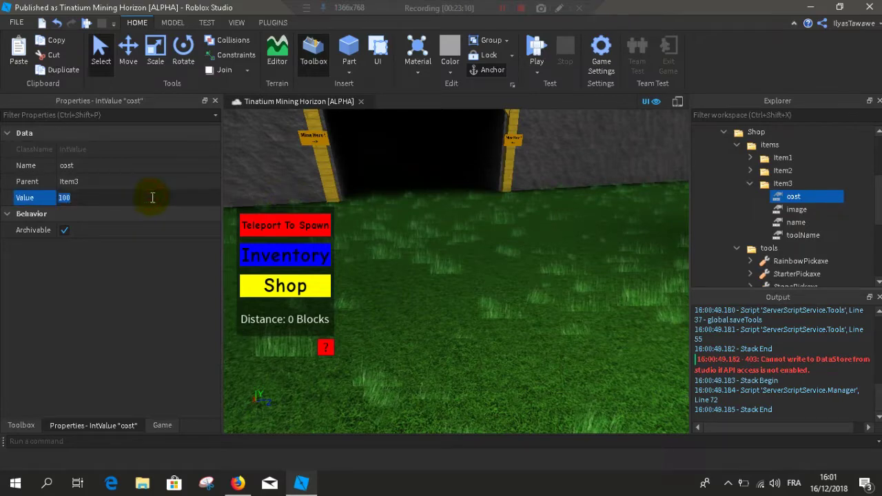
{"action": "key", "text": "Return"}
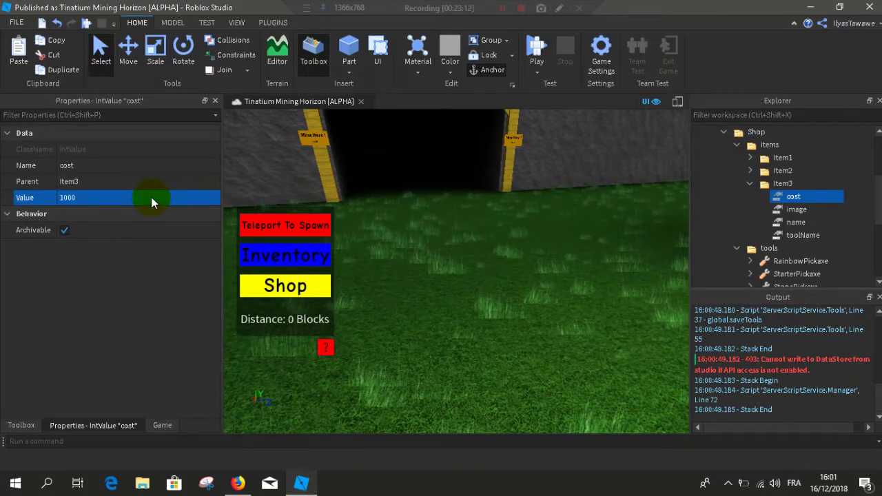
Step: Check Item3's image value and copy the TextureId of the RainbowPickaxe in the tools folder
{"action": "left_click", "coordinate": [782, 209]}
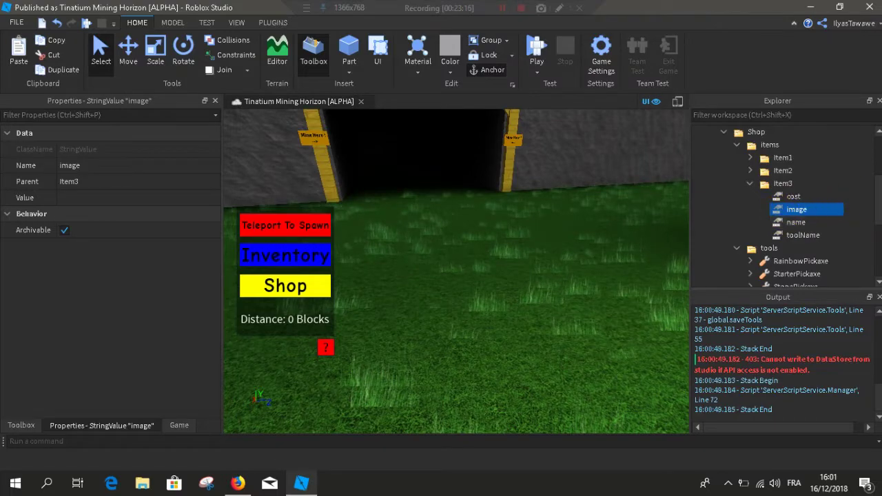
{"action": "scroll", "coordinate": [780, 214], "scroll_direction": "down", "scroll_amount": 2}
{"action": "left_click", "coordinate": [779, 210]}
{"action": "left_click", "coordinate": [751, 211]}
{"action": "left_click", "coordinate": [751, 209]}
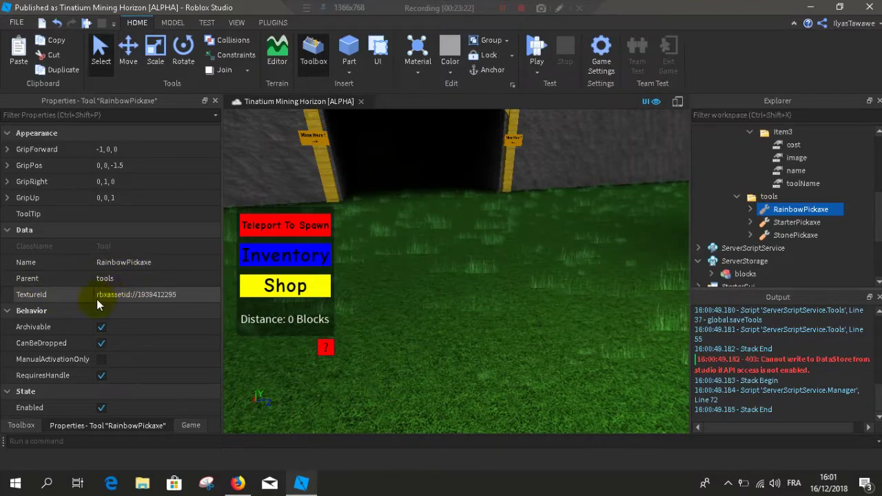
{"action": "left_click", "coordinate": [126, 295]}
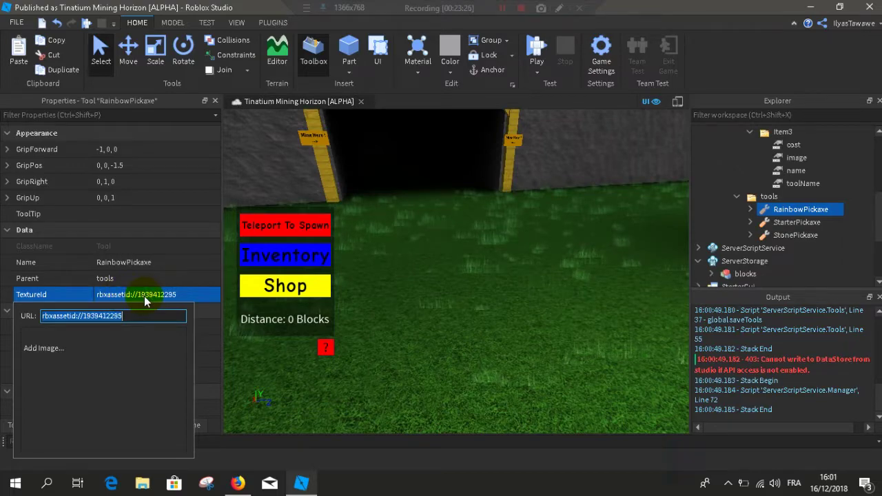
{"action": "mouse_move", "coordinate": [521, 260]}
{"action": "right_mouse_down"}
{"action": "mouse_move", "coordinate": [494, 272]}
{"action": "mouse_move", "coordinate": [506, 270]}
{"action": "right_mouse_up"}
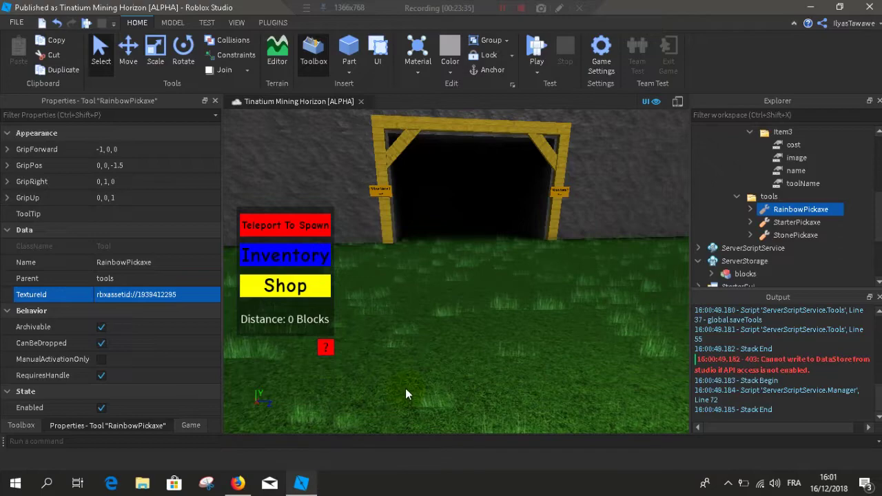
{"action": "left_click", "coordinate": [503, 10]}
{"action": "left_click", "coordinate": [502, 13]}
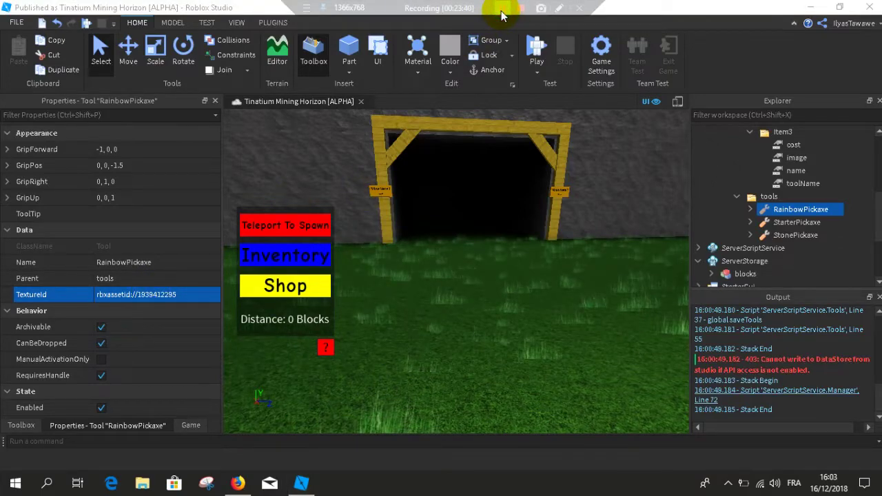
{"action": "left_click", "coordinate": [181, 297]}
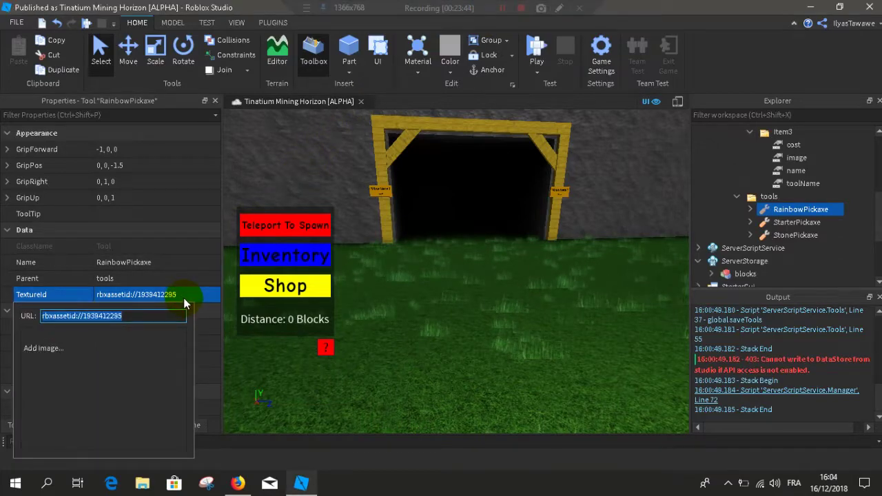
{"action": "right_click_drag", "start_coordinate": [437, 299], "coordinate": [429, 299]}
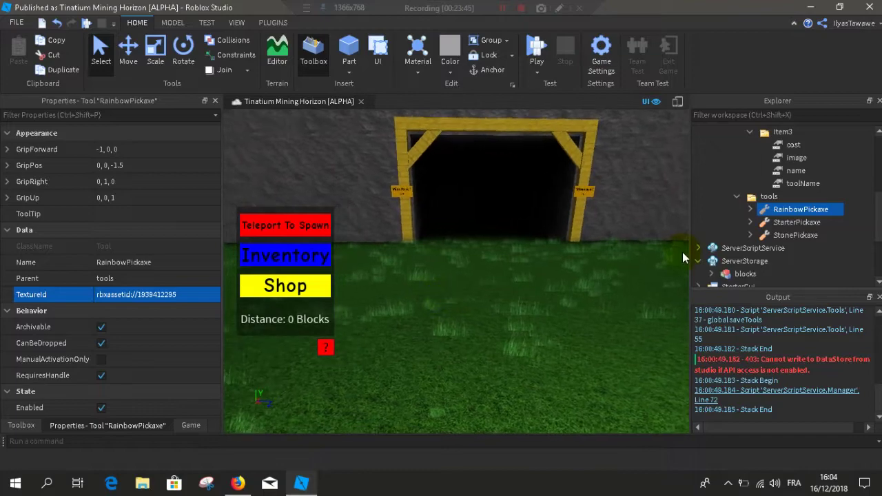
{"action": "left_click", "coordinate": [793, 162]}
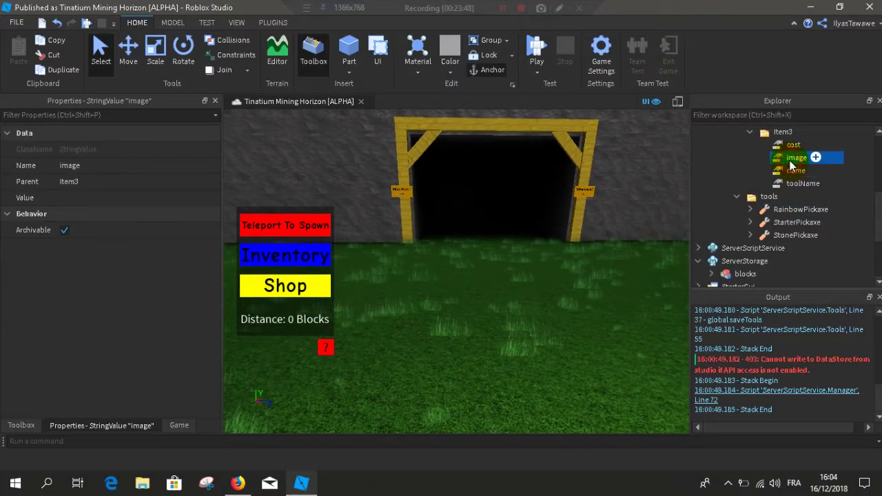
{"action": "left_click", "coordinate": [153, 197]}
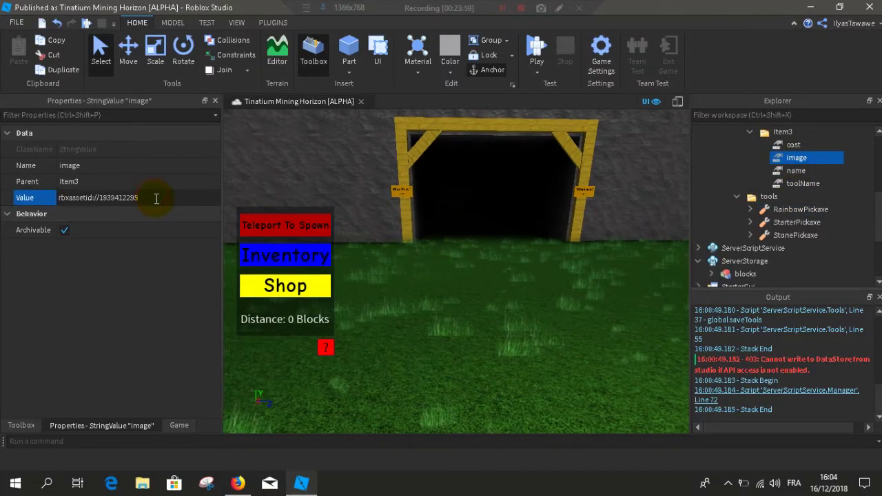
Step: Set Item3's name value to "Rainbow Pickaxe [OP]"
{"action": "left_click", "coordinate": [814, 170]}
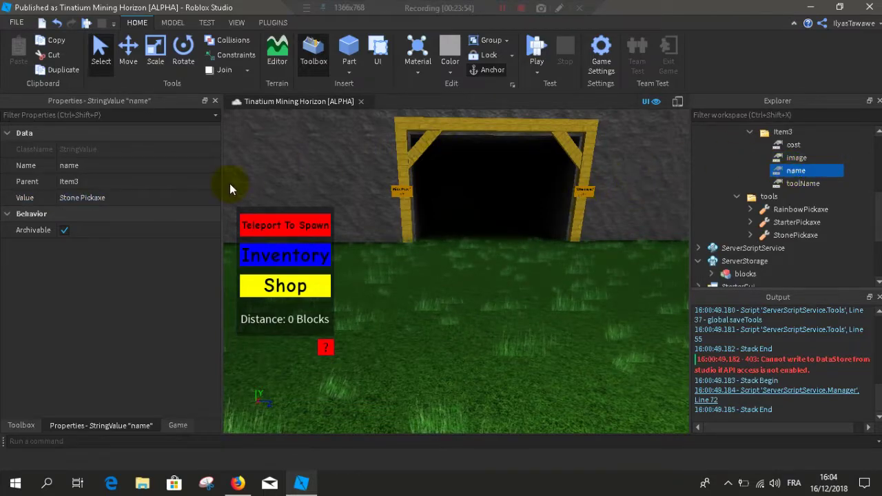
{"action": "left_click", "coordinate": [155, 198]}
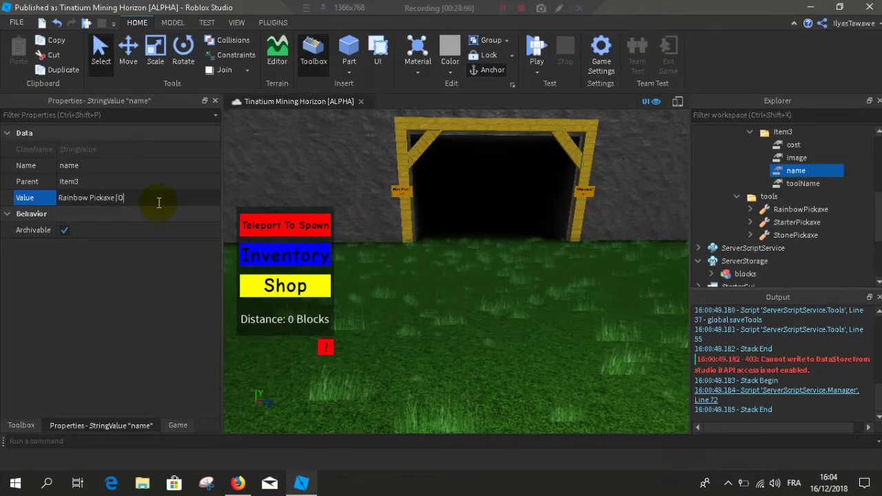
{"action": "key", "text": "Return"}
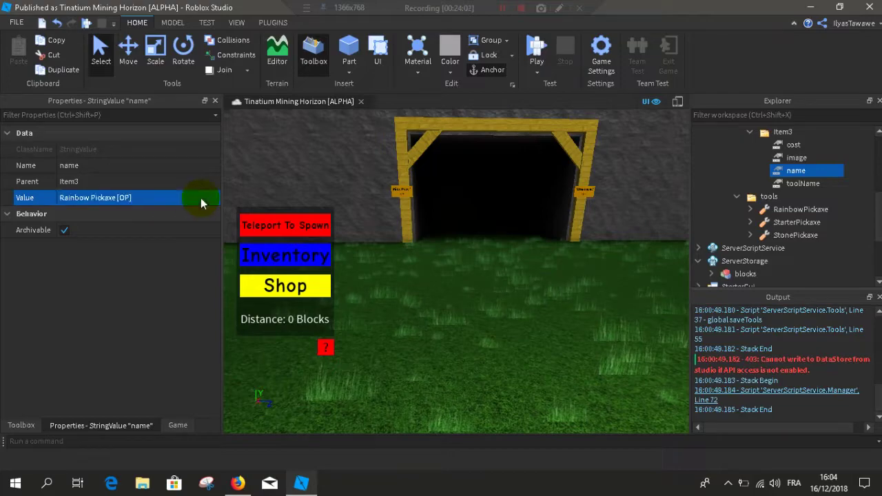
Step: Set Item3's toolName value to RainbowPickaxe, copied from the name of the pickaxe in the tools folder
{"action": "left_click", "coordinate": [793, 185]}
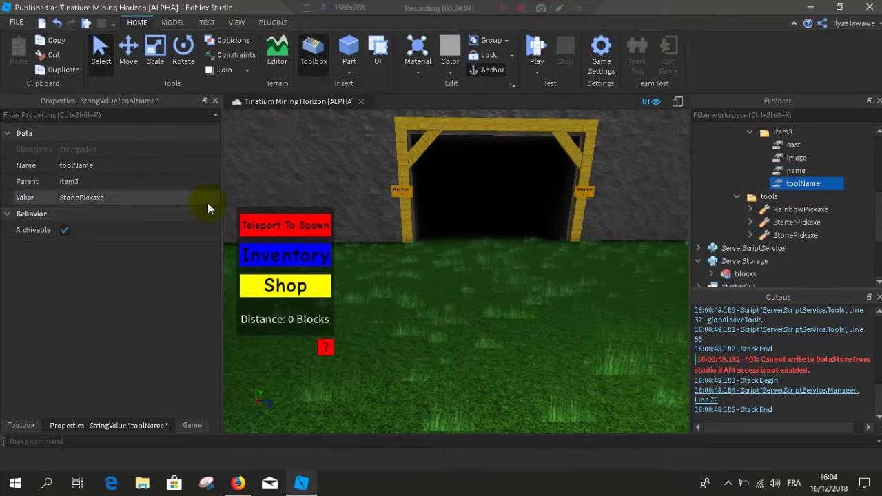
{"action": "left_click", "coordinate": [181, 202]}
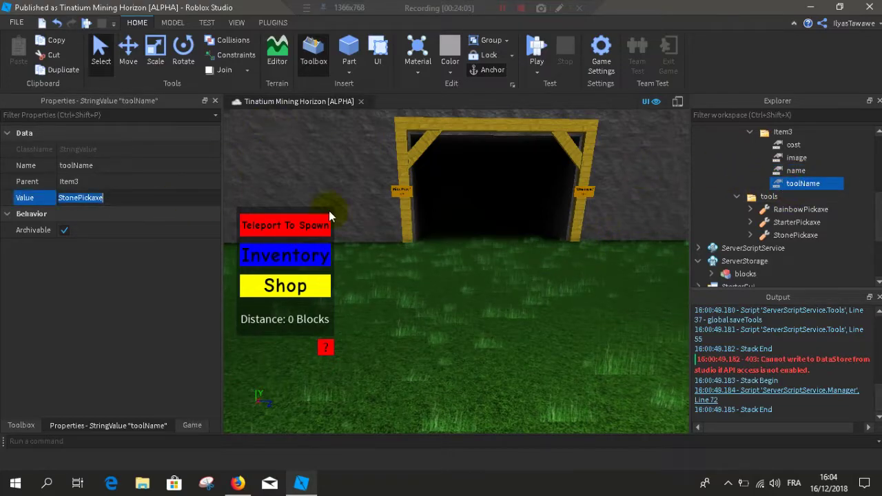
{"action": "left_click", "coordinate": [792, 214]}
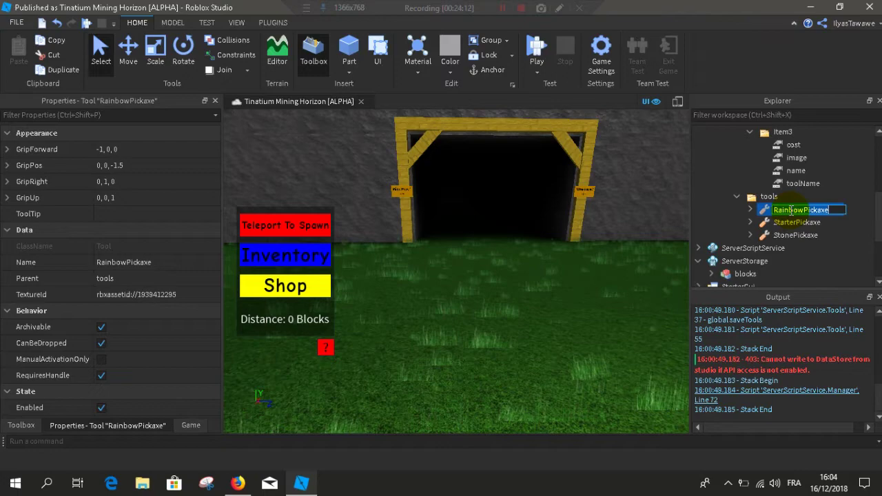
{"action": "left_click", "coordinate": [790, 186]}
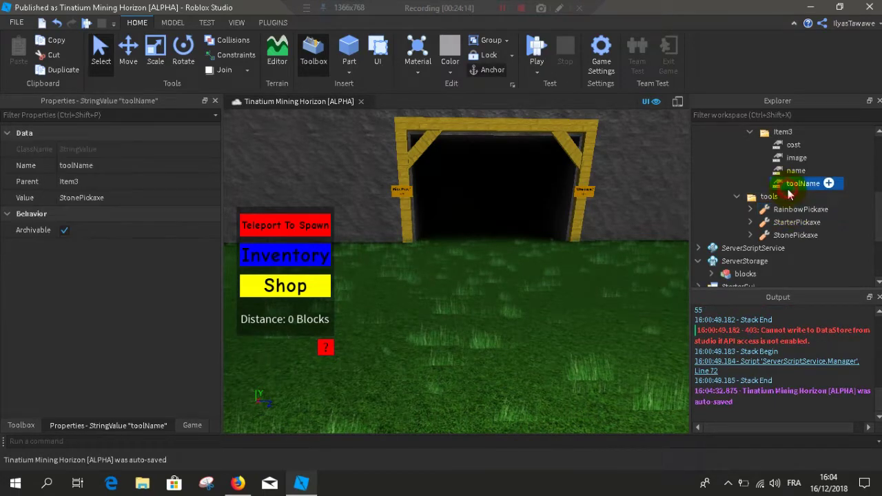
{"action": "left_click", "coordinate": [141, 199]}
{"action": "key", "text": "Return"}
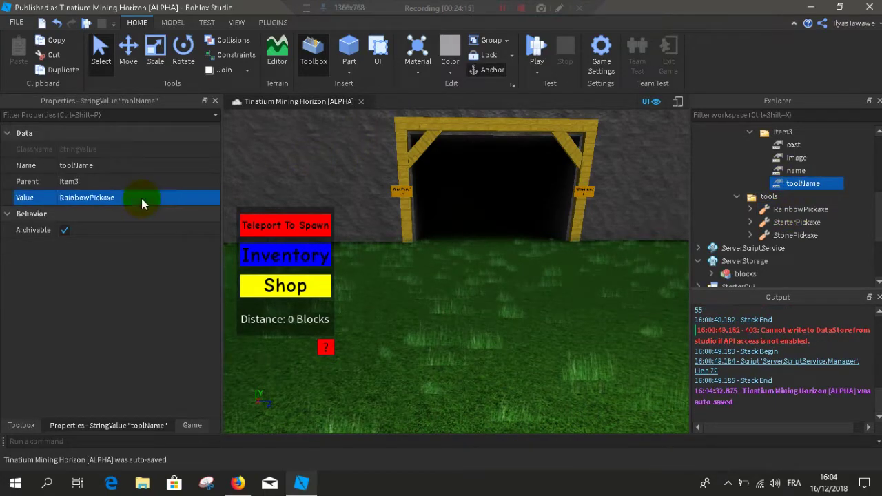
Step: Start a playtest and buy the Rainbow Pickaxe [OP] from the in-game shop
{"action": "right_click_drag", "start_coordinate": [407, 268], "coordinate": [413, 271]}
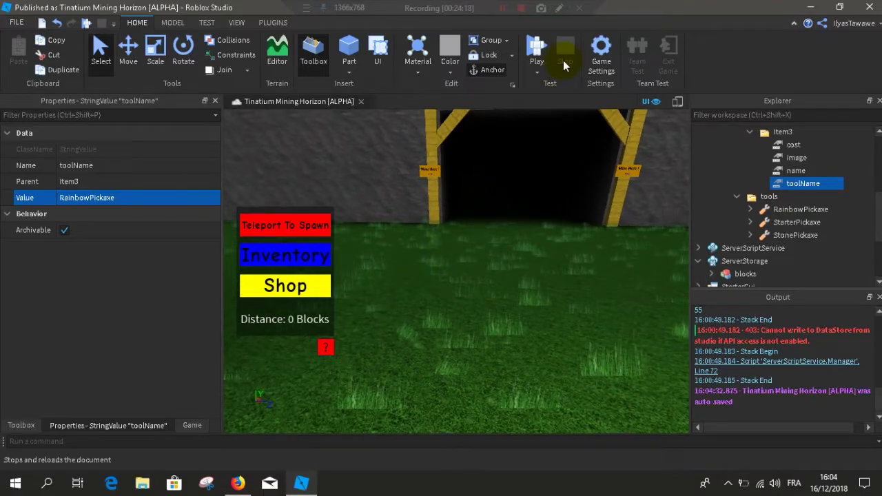
{"action": "left_click", "coordinate": [537, 49]}
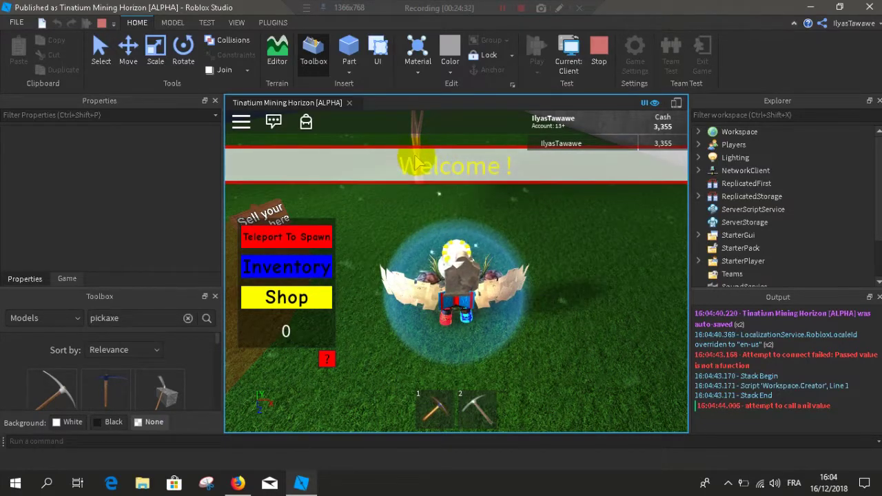
{"action": "left_click", "coordinate": [291, 273]}
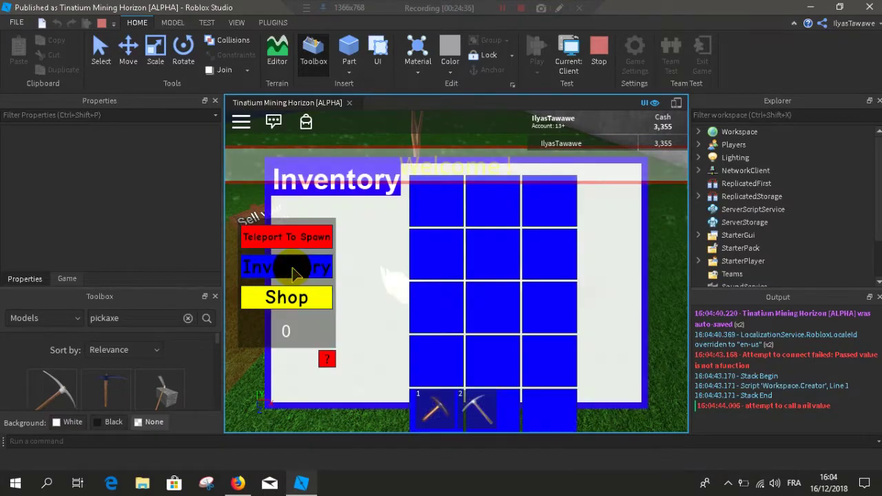
{"action": "left_click", "coordinate": [292, 273]}
{"action": "left_click", "coordinate": [298, 304]}
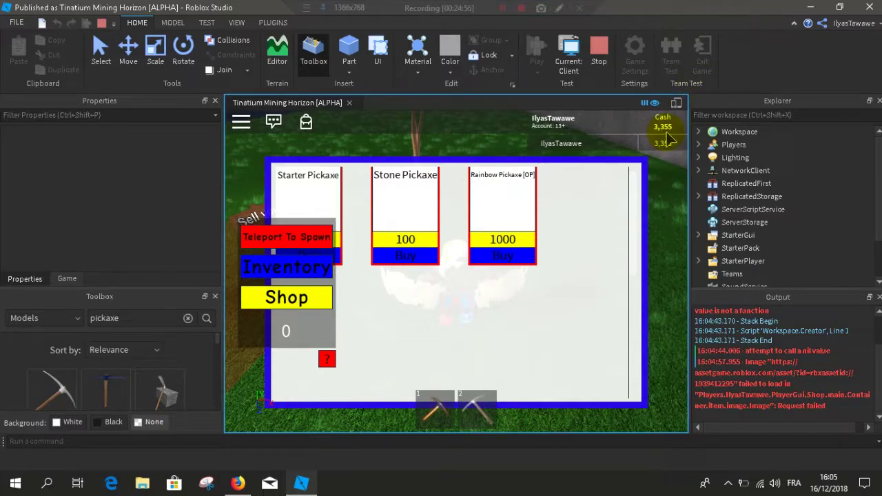
{"action": "left_click", "coordinate": [514, 260]}
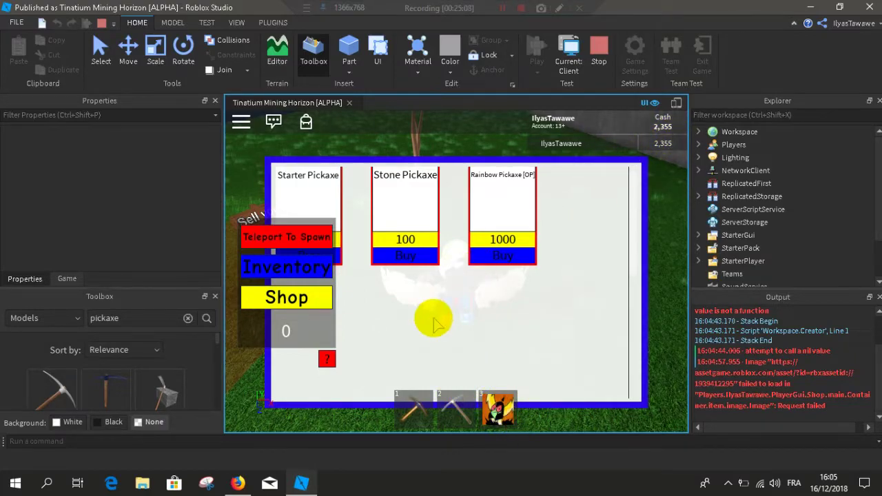
{"action": "left_click", "coordinate": [270, 297]}
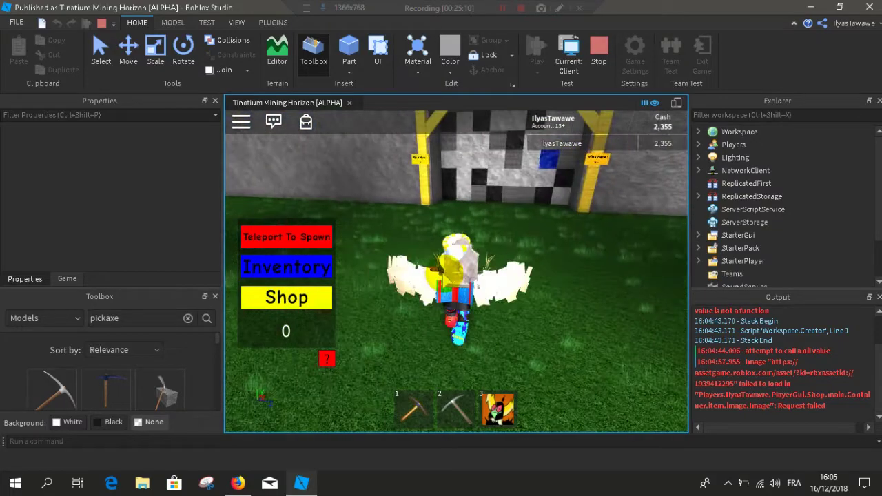
Step: Try the purchased Rainbow Pickaxe on blocks in the mine and sell the ores at the worker's stall
{"action": "key", "text": "w"}
{"action": "right_click_drag", "start_coordinate": [573, 356], "coordinate": [577, 361]}
{"action": "key", "text": "w"}
{"action": "left_click_drag", "start_coordinate": [582, 202], "coordinate": [579, 196]}
{"action": "key", "text": "d"}
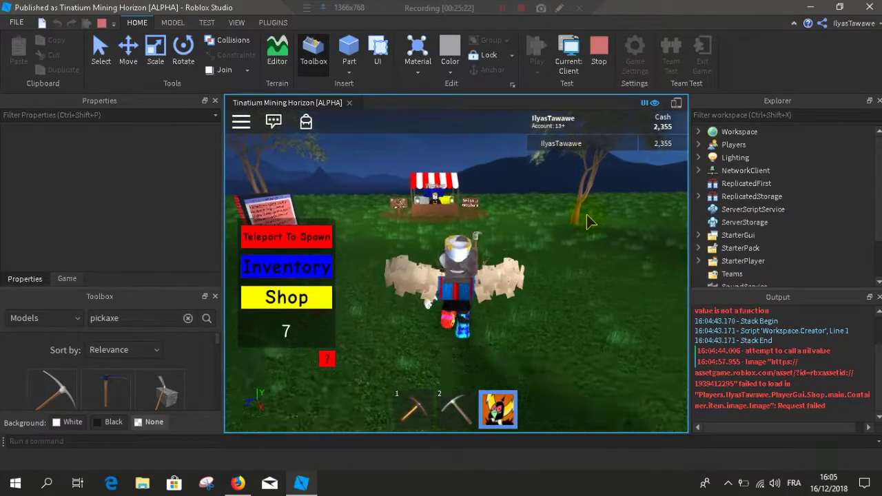
{"action": "key", "text": "w"}
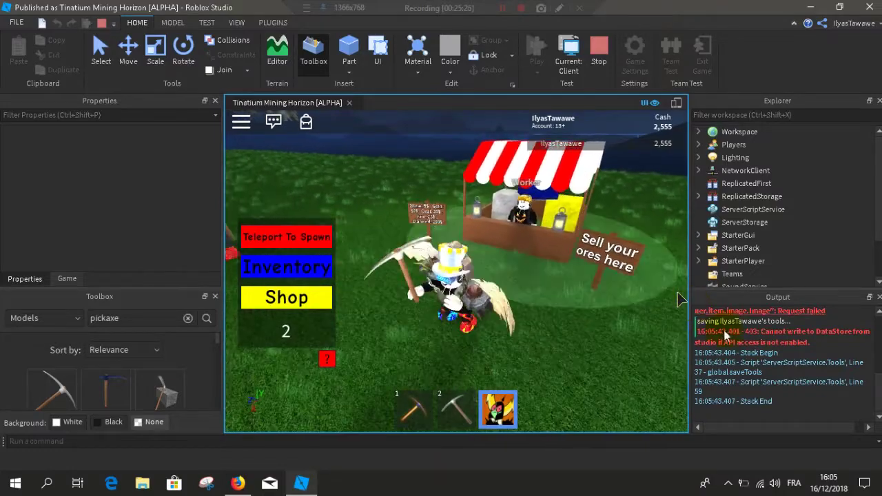
Step: Walk the character back and forth near the selling stall to examine how the distance counter responds
{"action": "key", "text": "s"}
{"action": "key", "text": "s"}
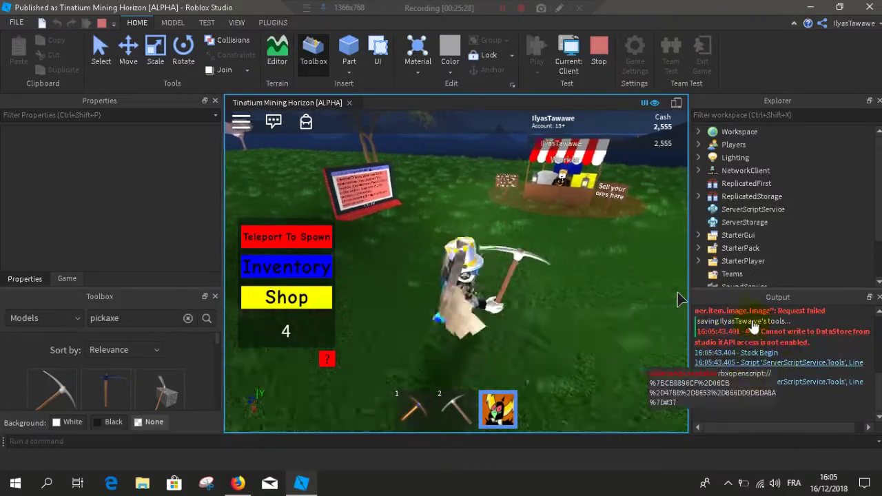
{"action": "key", "text": "s"}
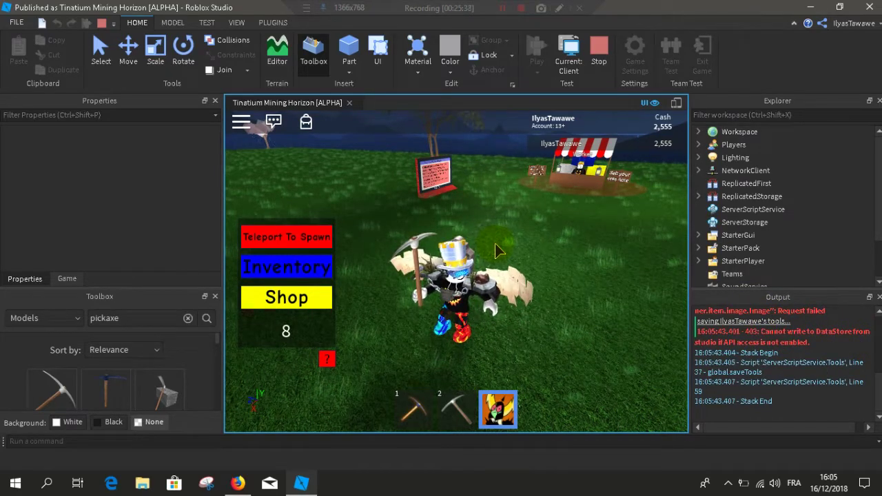
{"action": "key", "text": "s"}
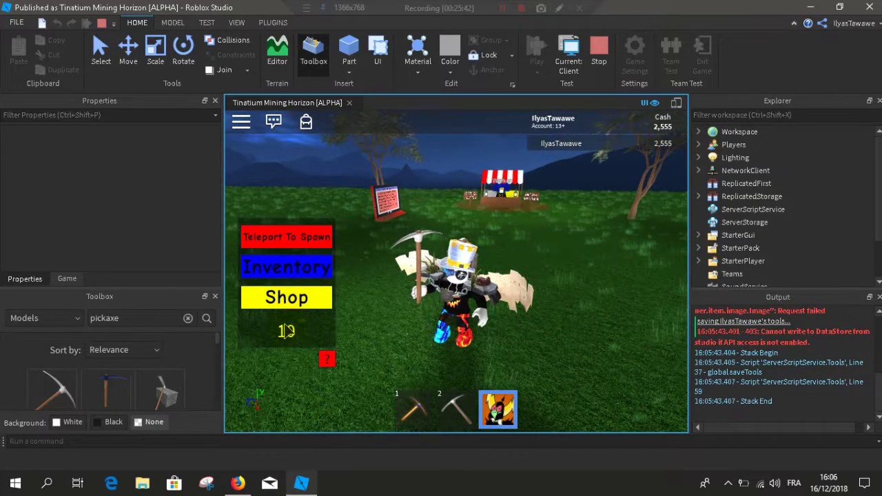
{"action": "key", "text": "d"}
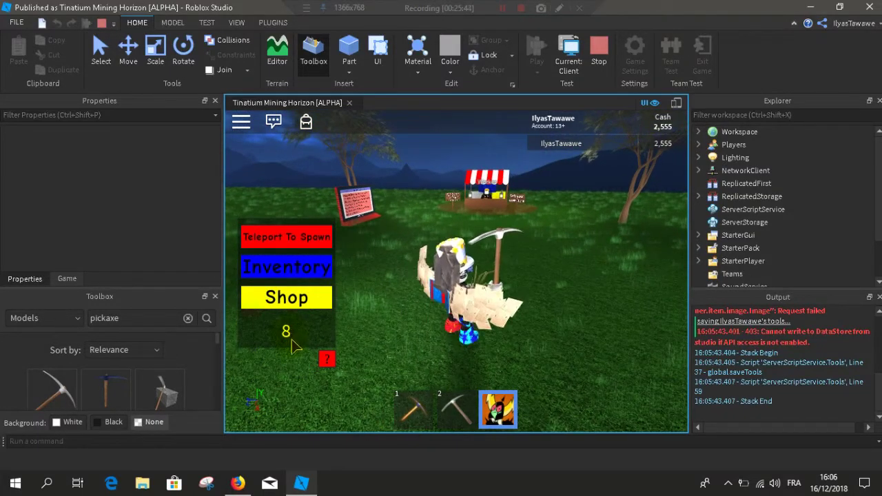
{"action": "key", "text": "w"}
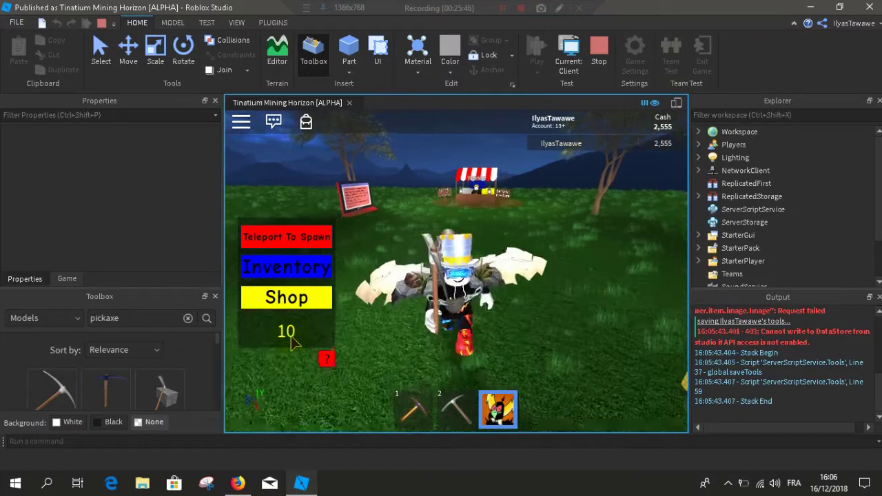
{"action": "key", "text": "a"}
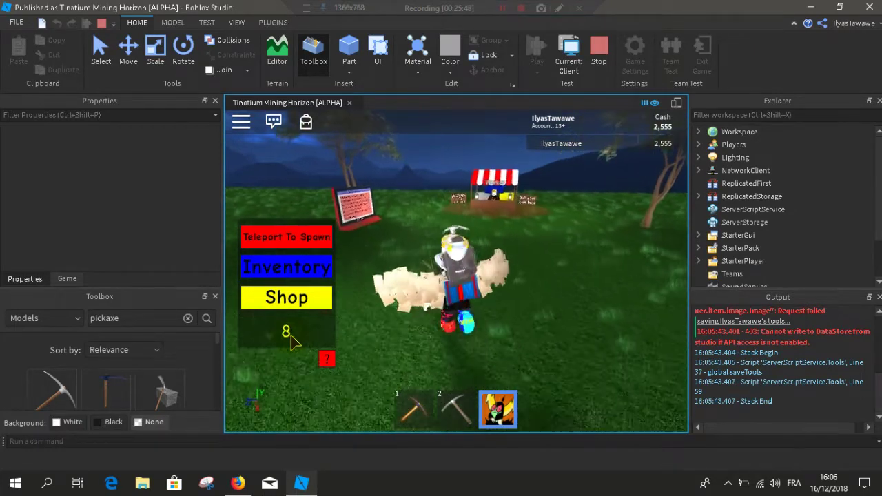
{"action": "key", "text": "w"}
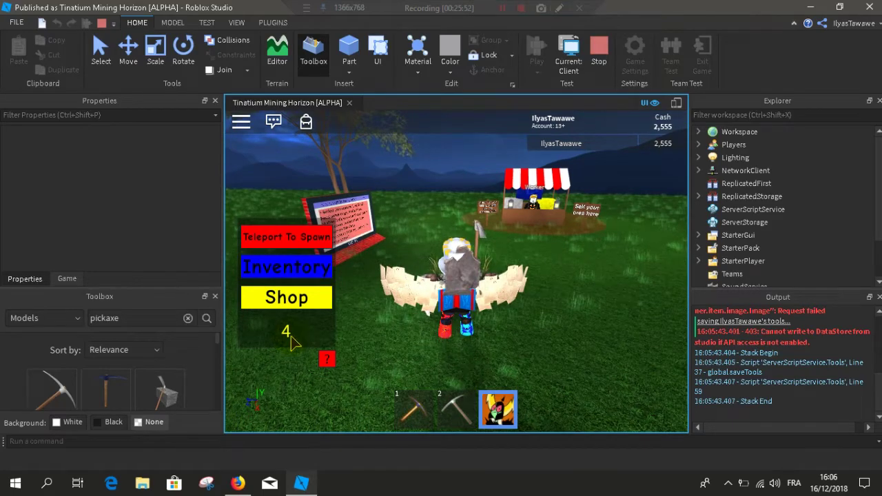
{"action": "key", "text": "d"}
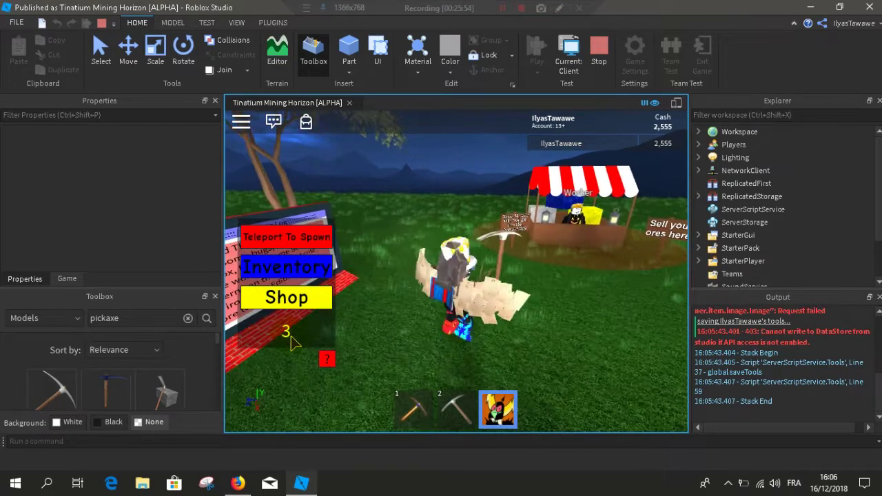
{"action": "key", "text": "w"}
{"action": "key", "text": "s"}
{"action": "key", "text": "w"}
{"action": "key", "text": "s"}
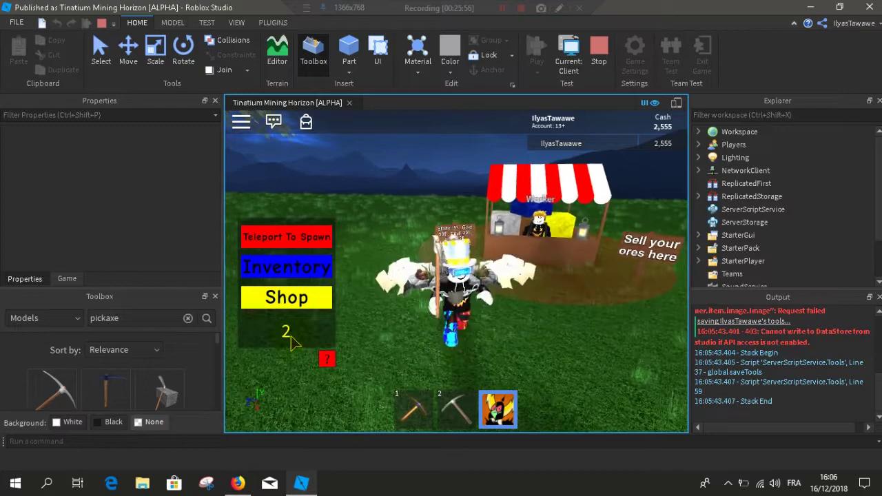
{"action": "key", "text": "s"}
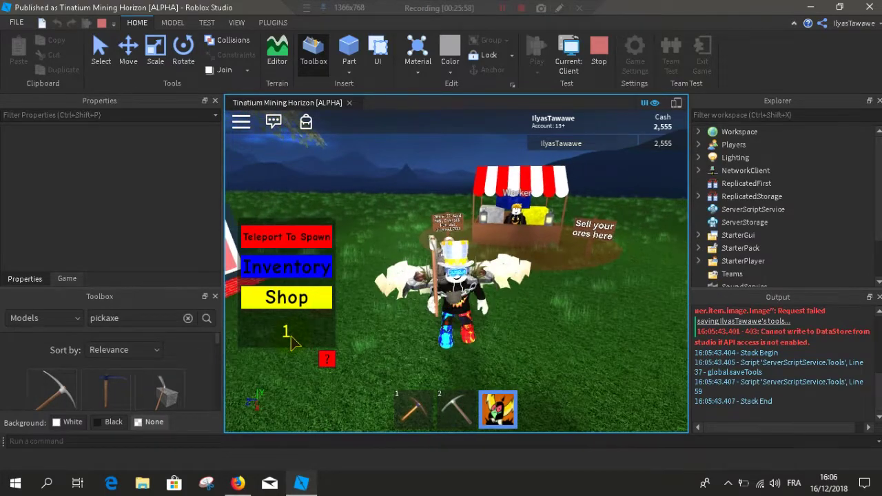
{"action": "left_click", "coordinate": [290, 342]}
{"action": "left_click", "coordinate": [428, 360]}
{"action": "right_click_drag", "start_coordinate": [430, 356], "coordinate": [430, 363]}
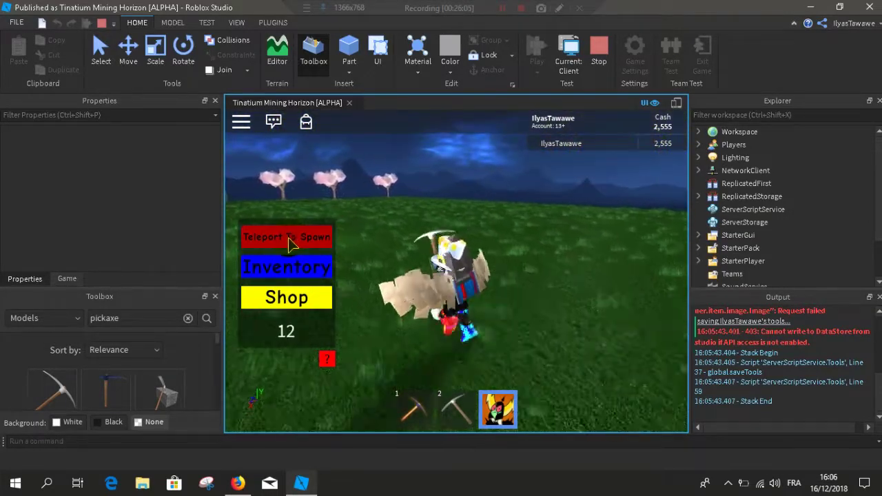
Step: Teleport the character to spawn and put away the Rainbow Pickaxe
{"action": "left_click", "coordinate": [288, 241]}
{"action": "right_click_drag", "start_coordinate": [463, 270], "coordinate": [466, 278]}
{"action": "key", "text": "3"}
{"action": "right_click_drag", "start_coordinate": [470, 309], "coordinate": [475, 320]}
{"action": "right_click_drag", "start_coordinate": [476, 202], "coordinate": [480, 200]}
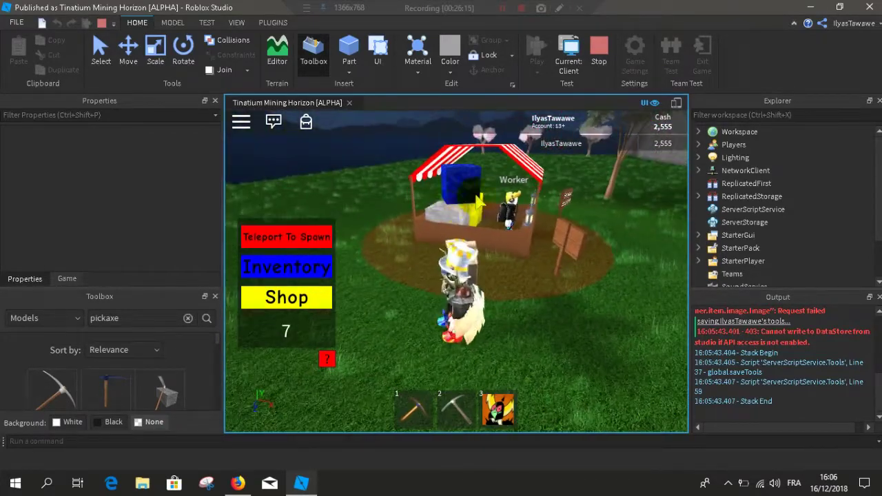
Step: Walk around the worker's stall to examine its selling area, the ore price sign and the "Sell your ores here" sign
{"action": "key", "text": "w"}
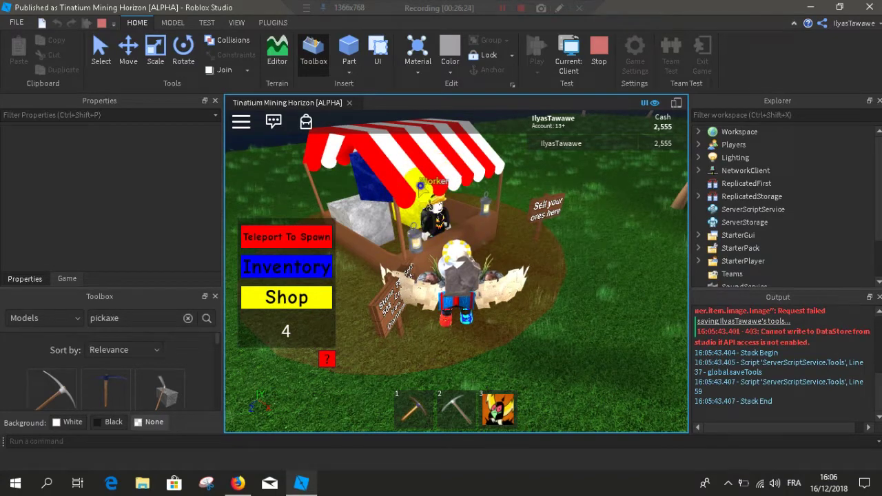
{"action": "key", "text": "w"}
{"action": "key", "text": "w"}
{"action": "right_click_drag", "start_coordinate": [419, 181], "coordinate": [431, 178]}
{"action": "right_click_drag", "start_coordinate": [399, 295], "coordinate": [376, 295]}
{"action": "mouse_move", "coordinate": [418, 222]}
{"action": "right_mouse_down"}
{"action": "mouse_move", "coordinate": [440, 222]}
{"action": "mouse_move", "coordinate": [424, 222]}
{"action": "right_mouse_up"}
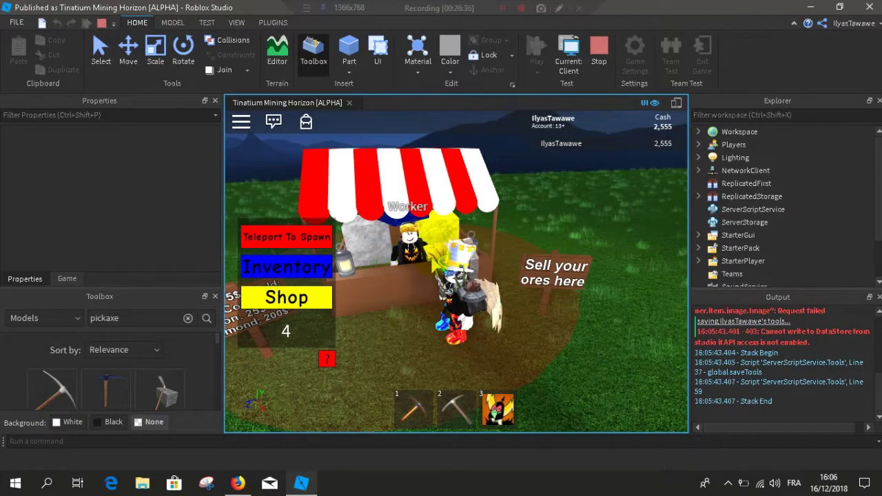
{"action": "key", "text": "s"}
{"action": "key", "text": "d"}
{"action": "key", "text": "d"}
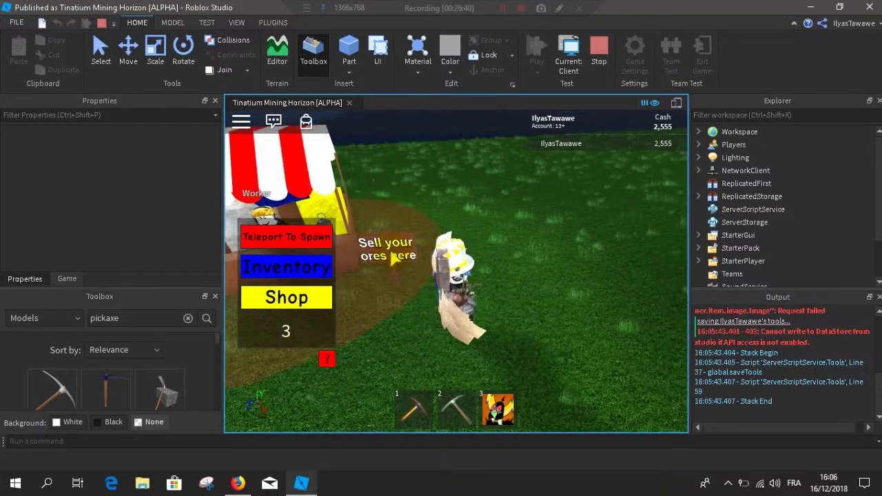
{"action": "key", "text": "s"}
{"action": "right_click_drag", "start_coordinate": [393, 258], "coordinate": [392, 259]}
{"action": "key", "text": "w"}
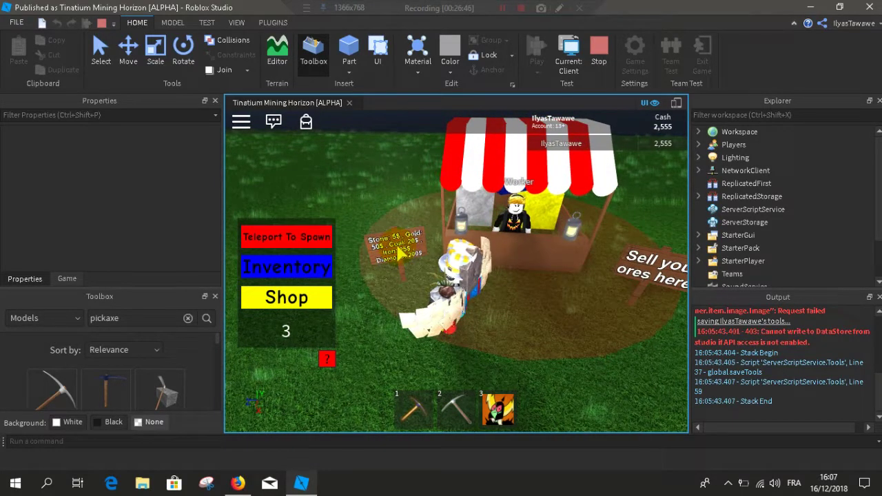
{"action": "key", "text": "w"}
{"action": "right_click_drag", "start_coordinate": [401, 248], "coordinate": [402, 249]}
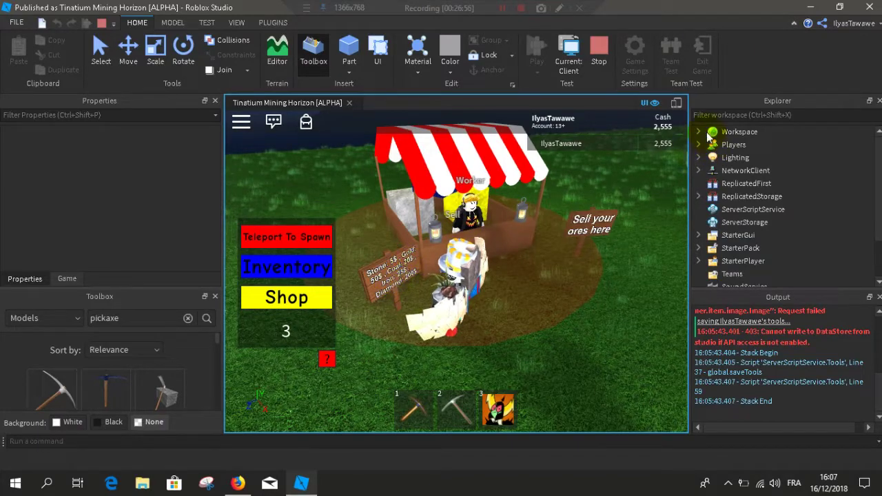
{"action": "left_click", "coordinate": [699, 132]}
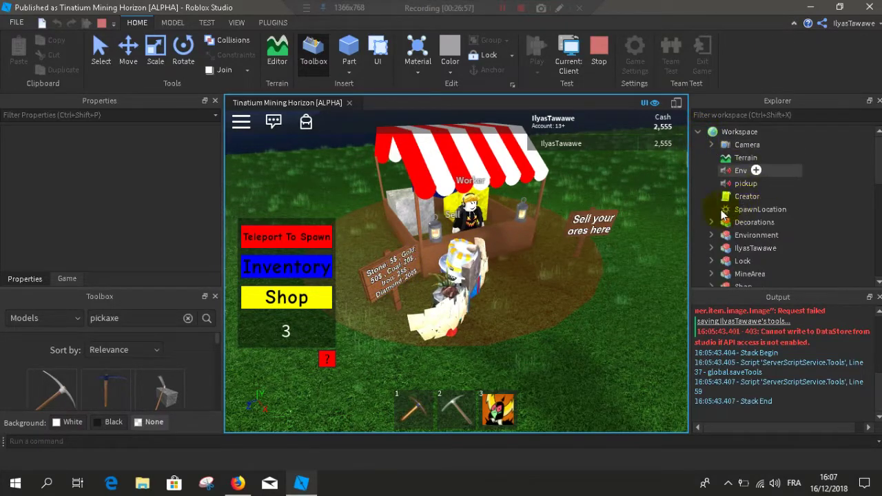
{"action": "left_click", "coordinate": [699, 133]}
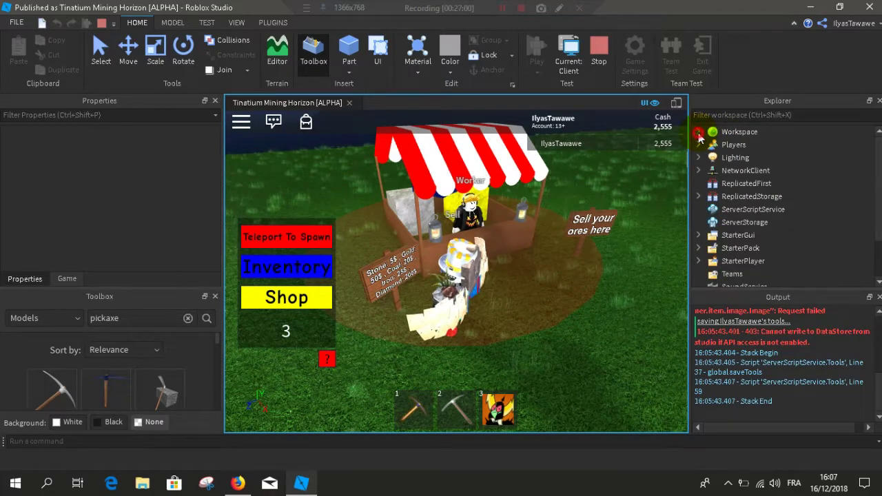
{"action": "left_click", "coordinate": [699, 132]}
{"action": "right_click_drag", "start_coordinate": [629, 198], "coordinate": [629, 198]}
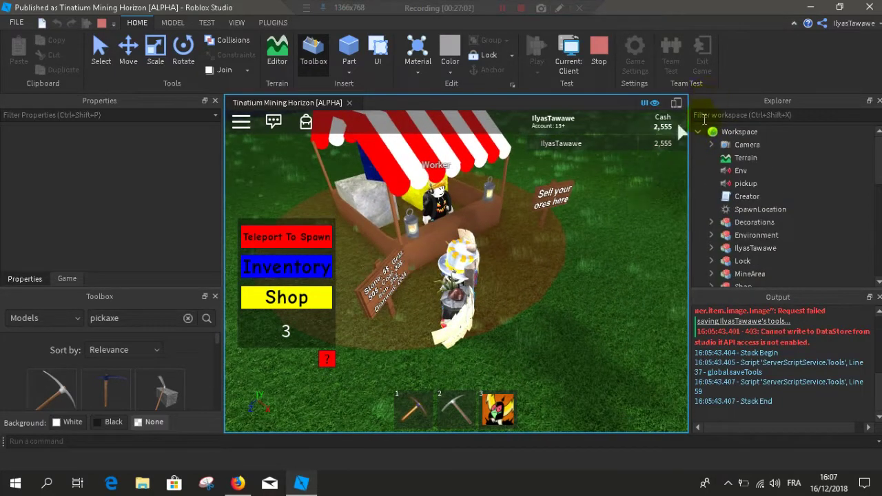
{"action": "left_click", "coordinate": [699, 132]}
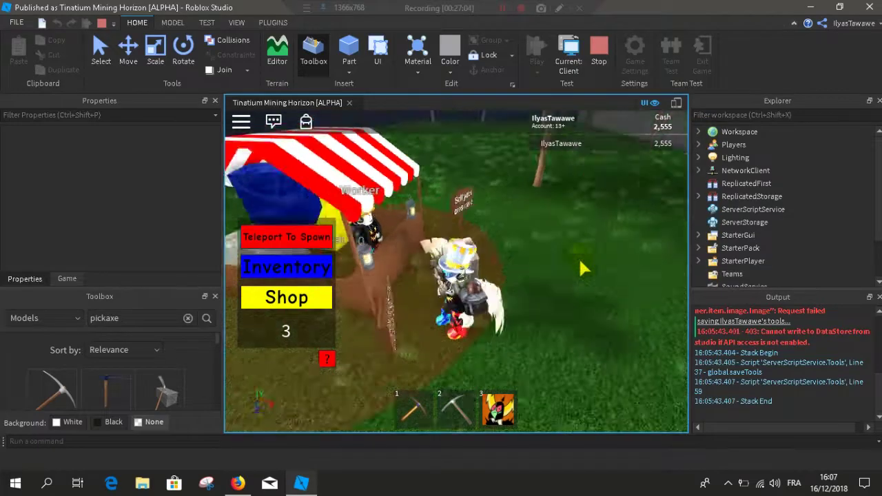
{"action": "key", "text": "w"}
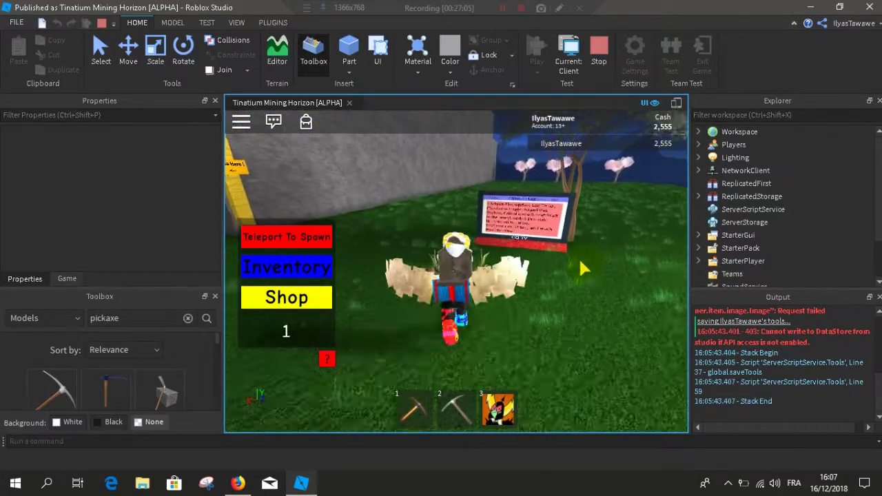
Step: Switch to first-person view and move back and forth in front of the Update Log TV to examine its text
{"action": "scroll", "coordinate": [579, 260], "scroll_direction": "up", "scroll_amount": 5}
{"action": "scroll", "coordinate": [582, 267], "scroll_direction": "up", "scroll_amount": 2}
{"action": "key", "text": "s"}
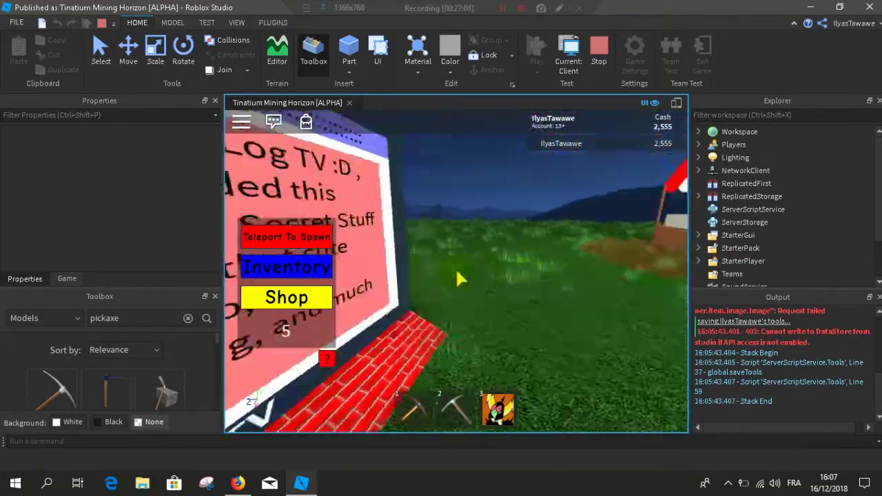
{"action": "key", "text": "w"}
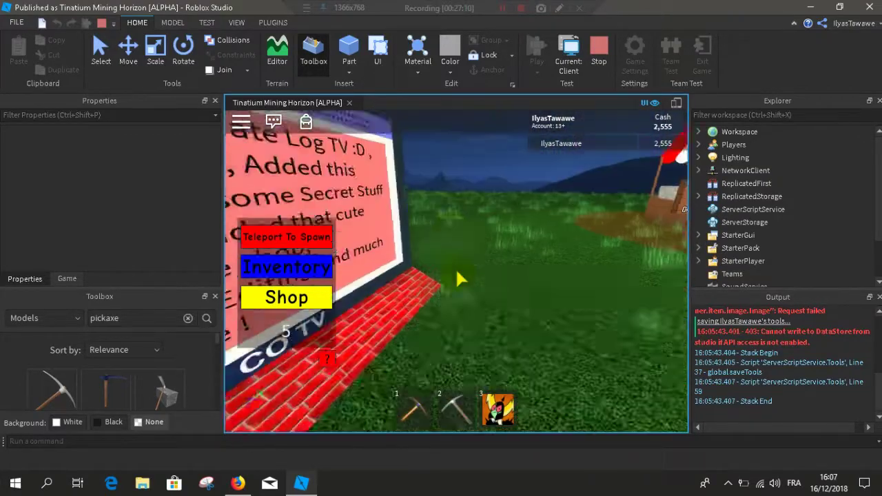
{"action": "key", "text": "s"}
{"action": "key", "text": "w"}
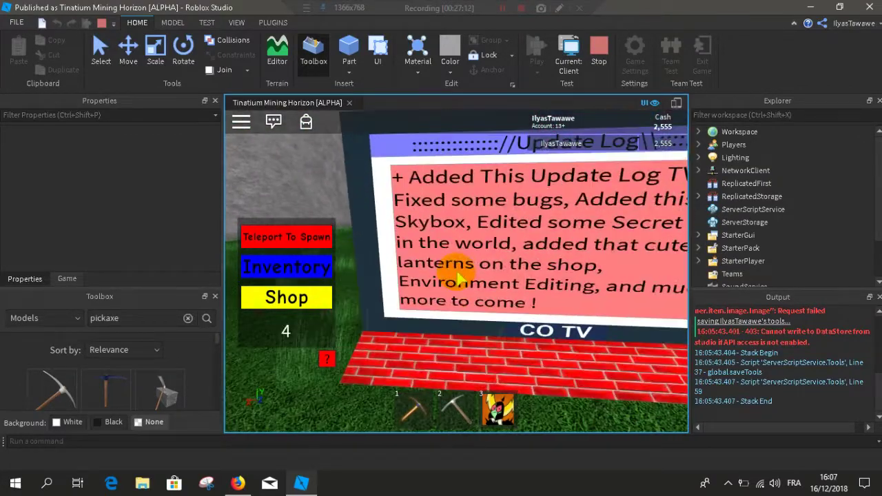
{"action": "key", "text": "s"}
{"action": "key", "text": "w"}
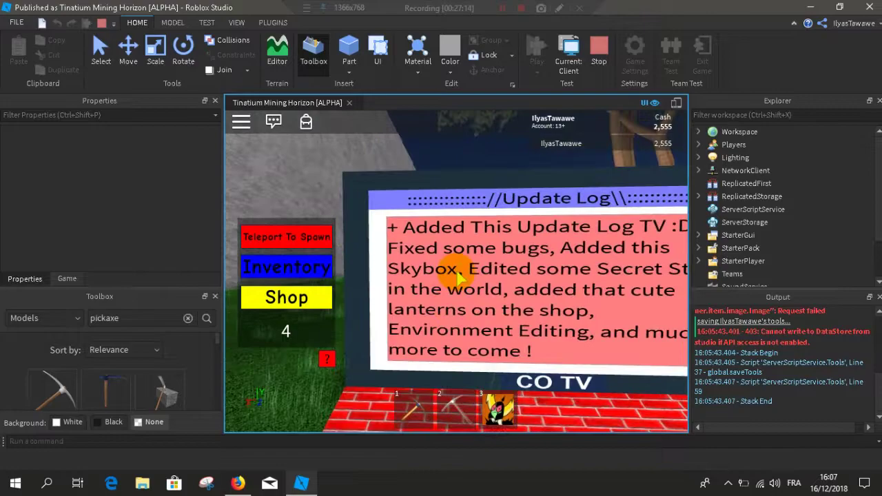
{"action": "key", "text": "s"}
{"action": "key", "text": "w"}
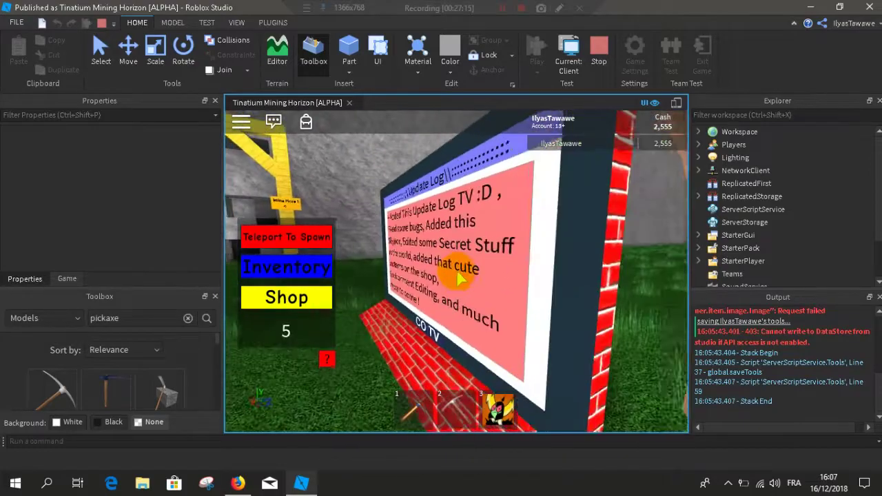
{"action": "key", "text": "s"}
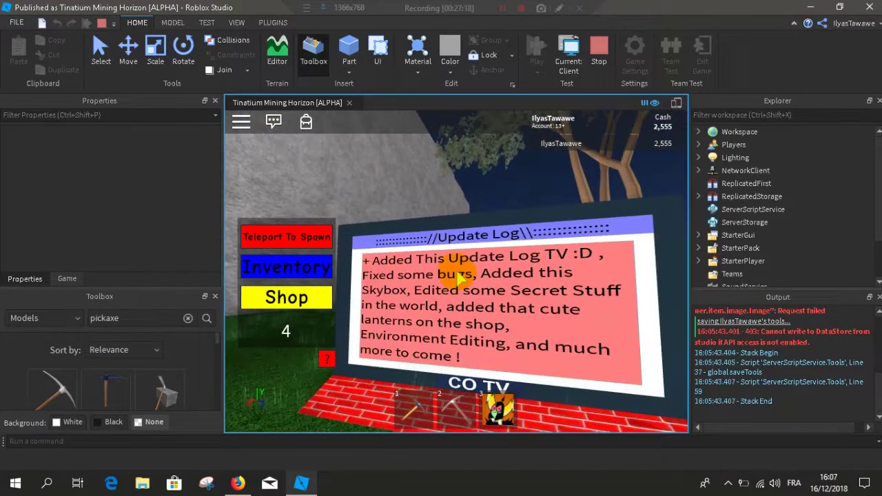
{"action": "key", "text": "w"}
{"action": "key", "text": "s"}
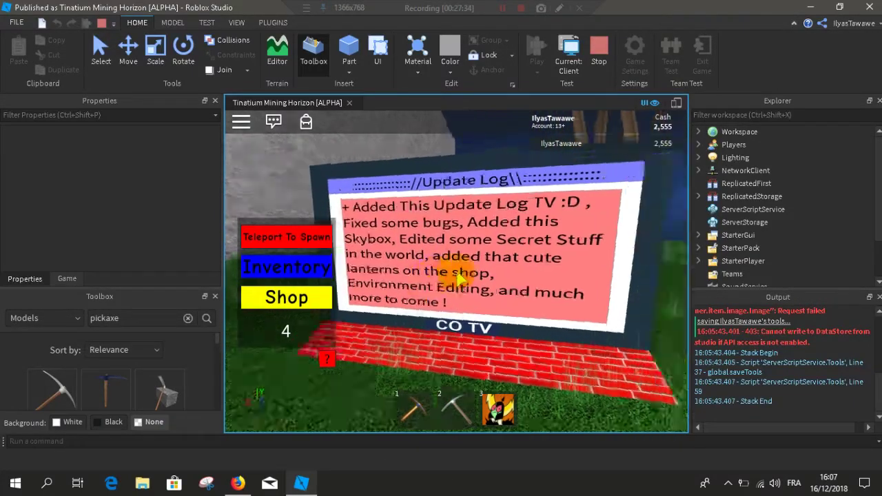
Step: Walk the character past the worker's stall and across the grass to examine the stone hill, the pink trees and the night sky
{"action": "key", "text": "w"}
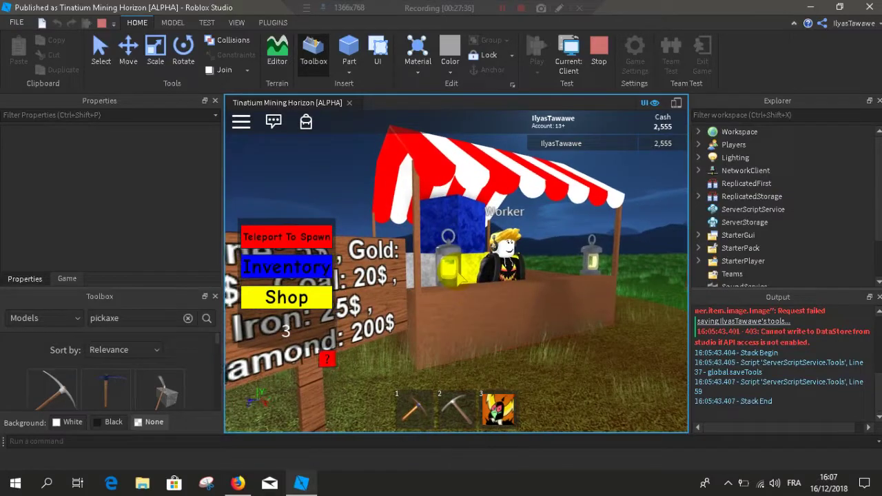
{"action": "key", "text": "w"}
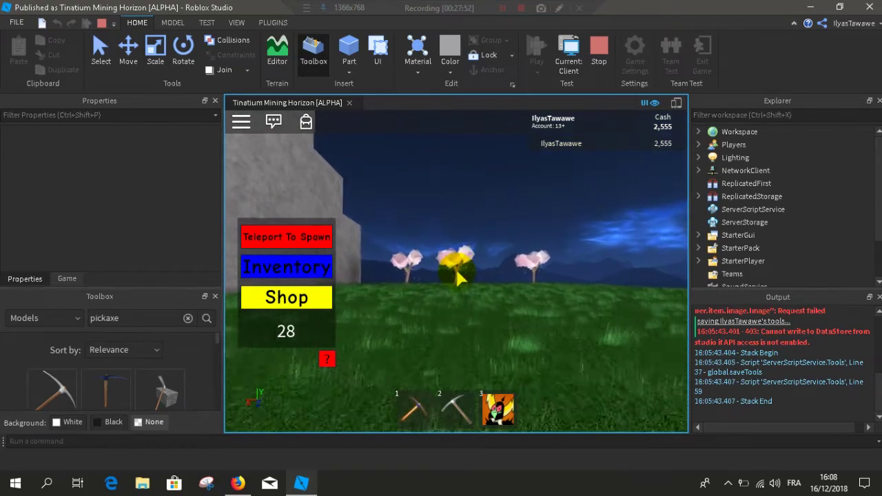
{"action": "key", "text": "w"}
{"action": "key", "text": "w"}
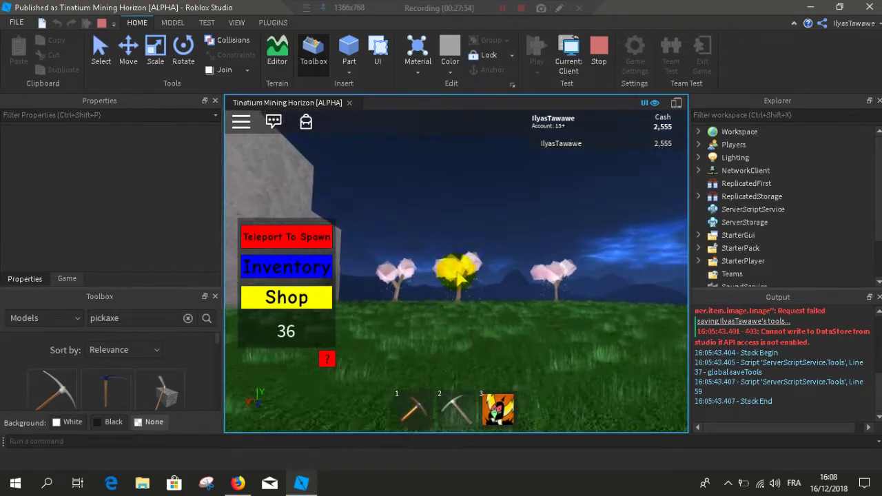
{"action": "key", "text": "w"}
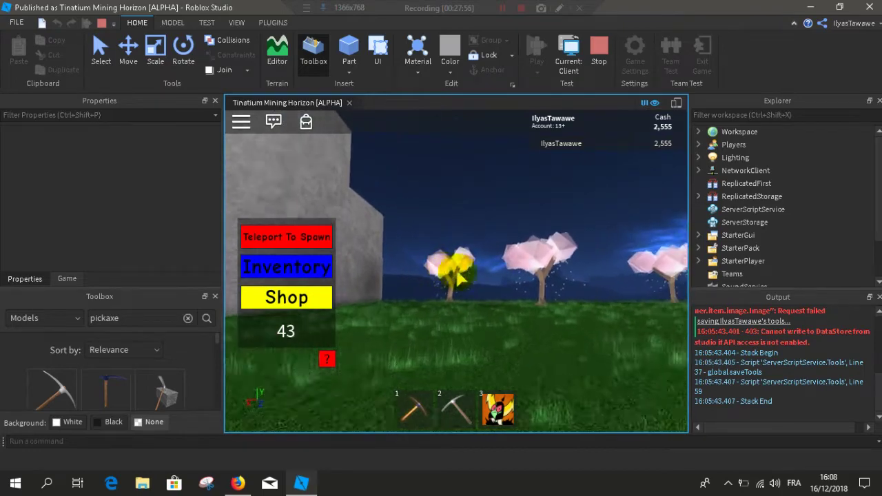
{"action": "key", "text": "w"}
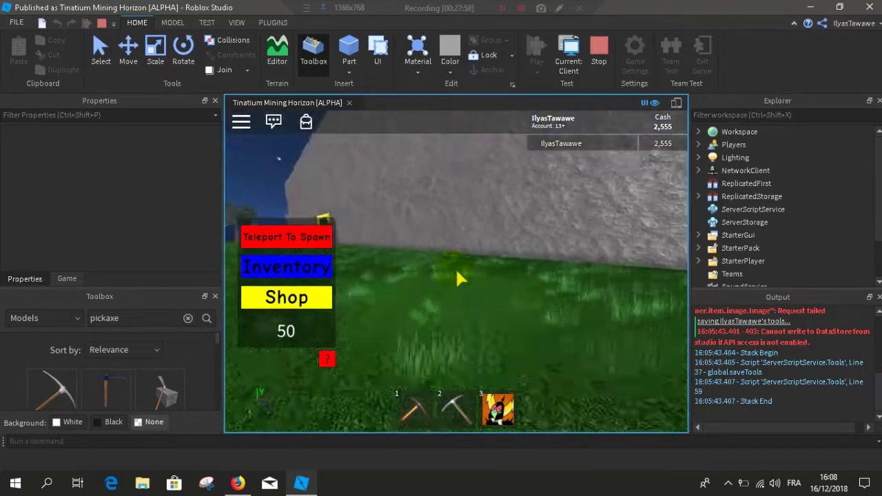
{"action": "key", "text": "s"}
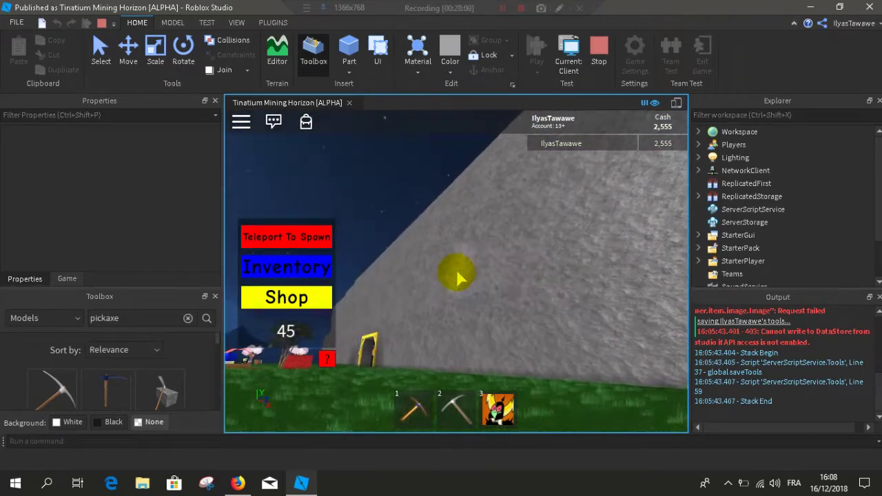
{"action": "key", "text": "w"}
{"action": "key", "text": "w"}
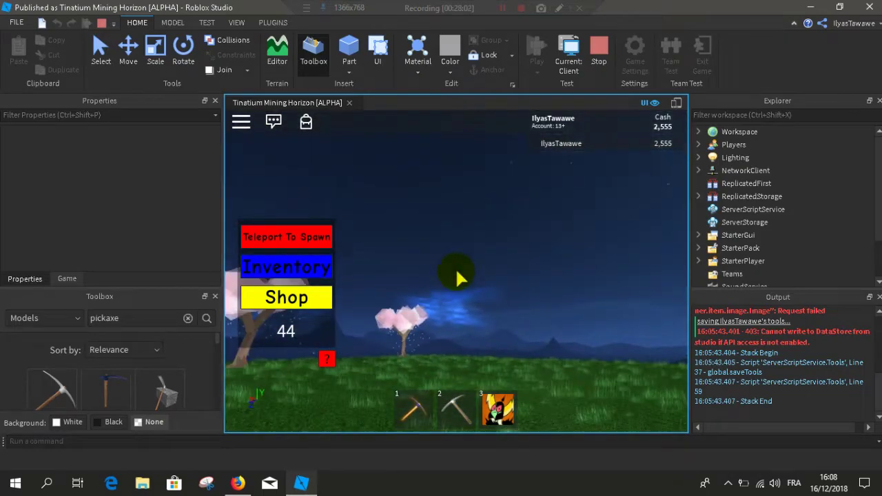
{"action": "key", "text": "w"}
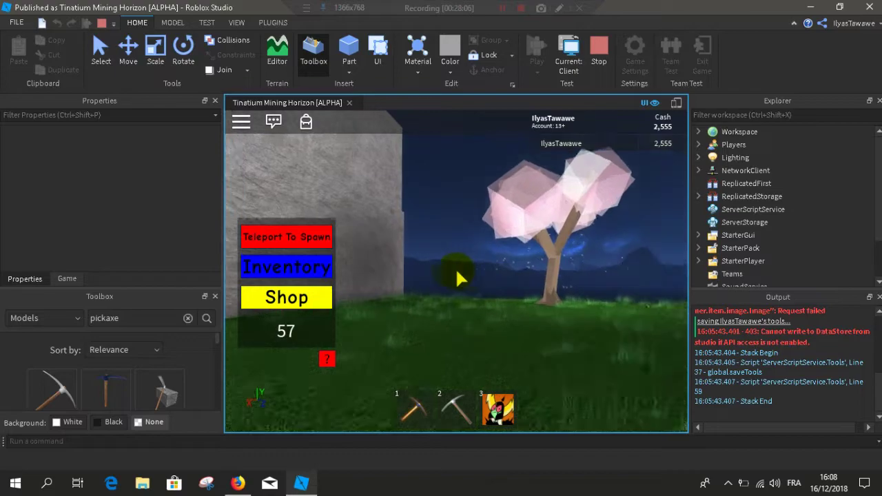
{"action": "key", "text": "w"}
{"action": "key", "text": "w"}
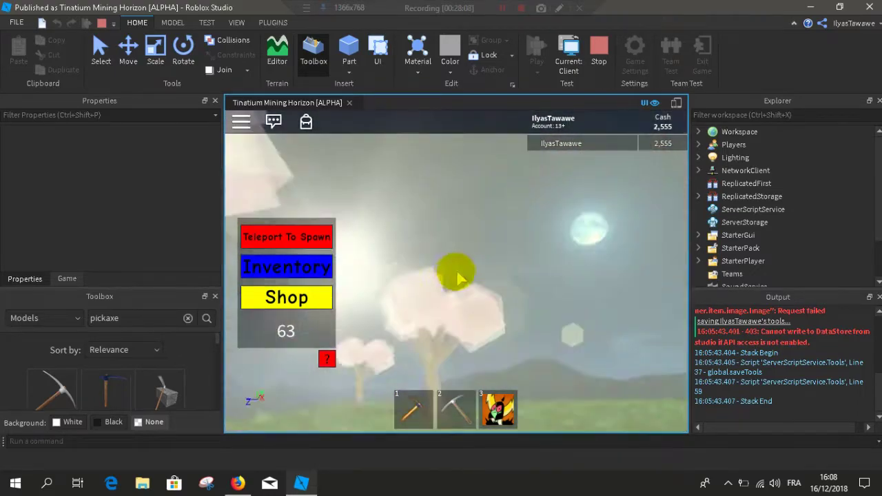
{"action": "key", "text": "w"}
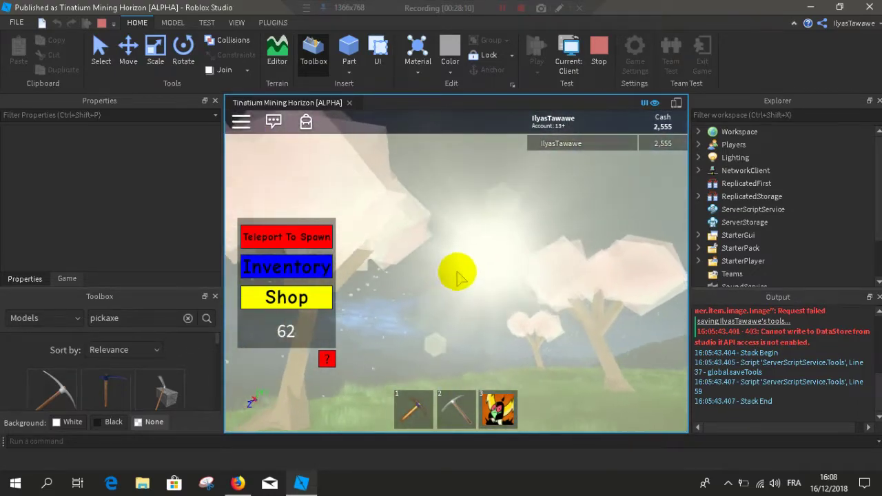
{"action": "key", "text": "w"}
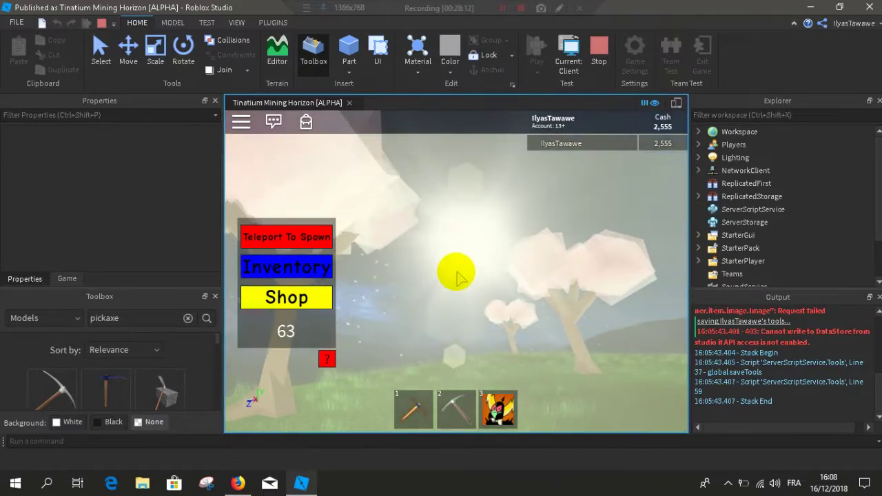
Step: Walk the character off the edge of the map to test falling and respawning
{"action": "key", "text": "w"}
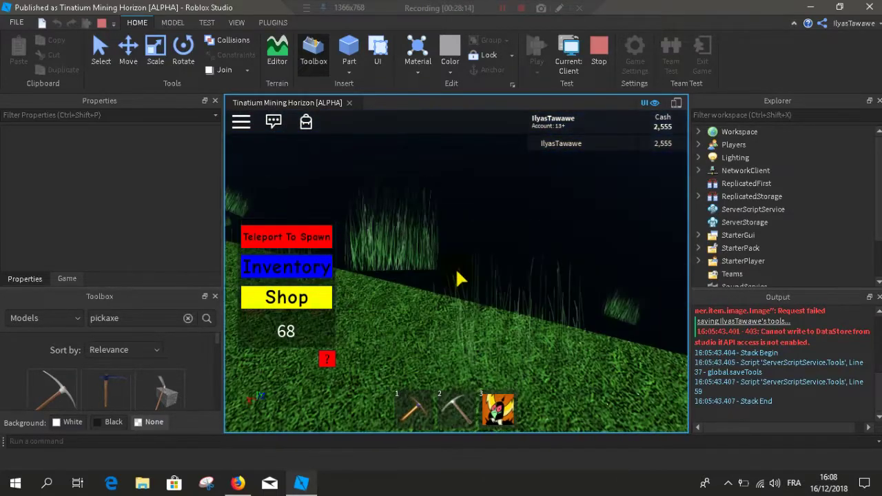
{"action": "key", "text": "w"}
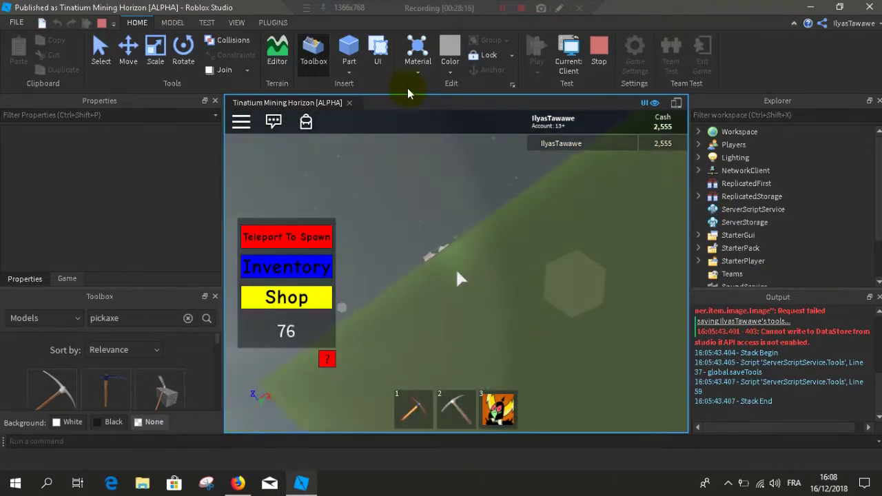
{"action": "key", "text": "w"}
{"action": "left_click", "coordinate": [457, 274]}
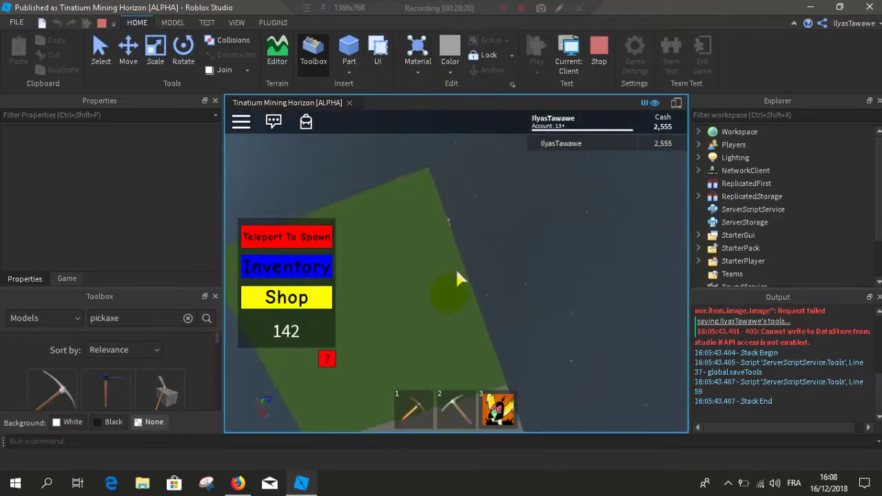
{"action": "left_click", "coordinate": [456, 273]}
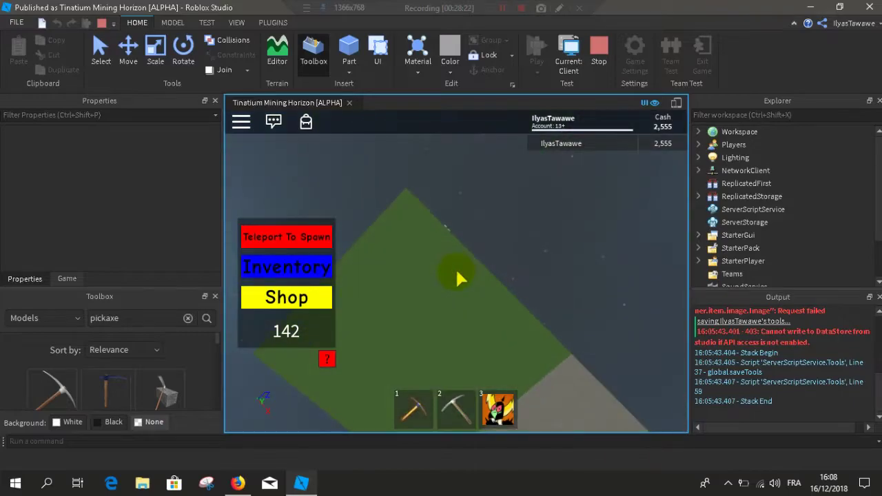
{"action": "left_click", "coordinate": [457, 274]}
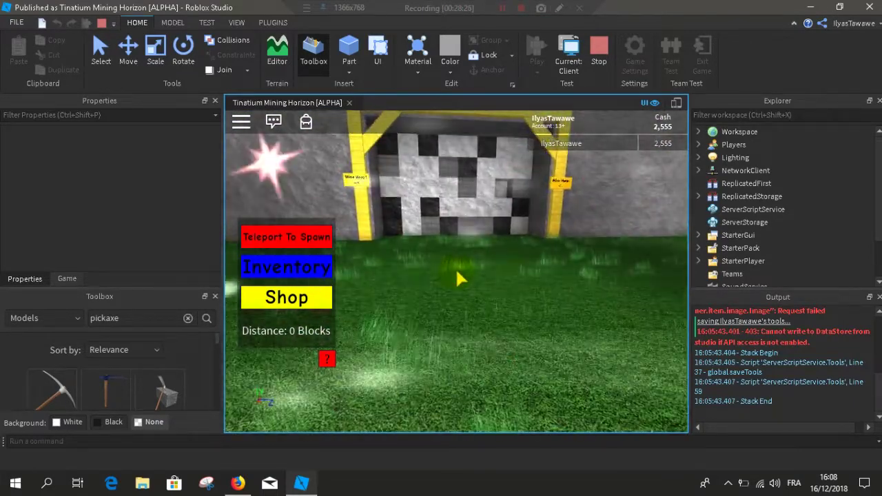
Step: Stop the playtest and turn off CanBeDropped for the RainbowPickaxe in the tools folder
{"action": "left_click", "coordinate": [456, 267]}
{"action": "right_click_drag", "start_coordinate": [464, 339], "coordinate": [478, 342]}
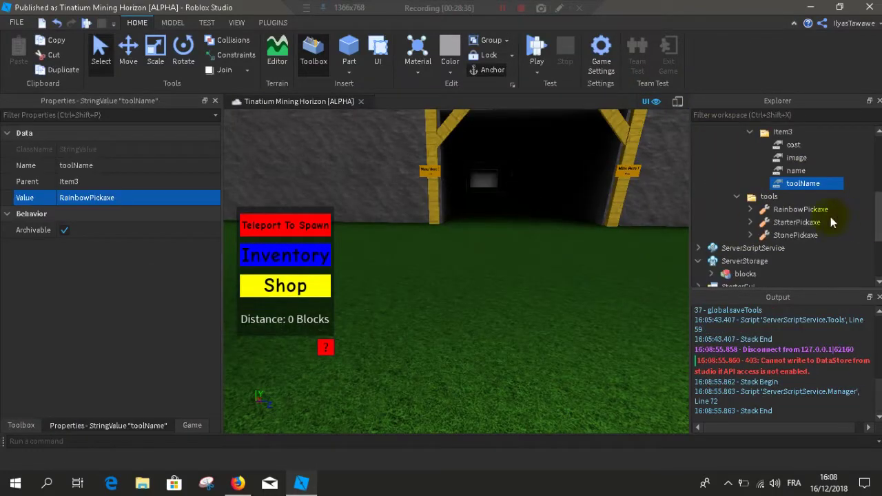
{"action": "left_click", "coordinate": [799, 210]}
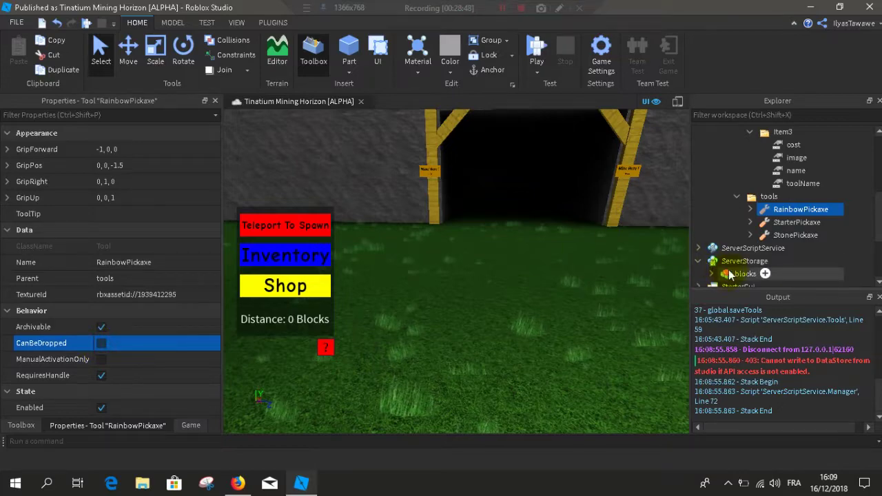
{"action": "left_click", "coordinate": [787, 223]}
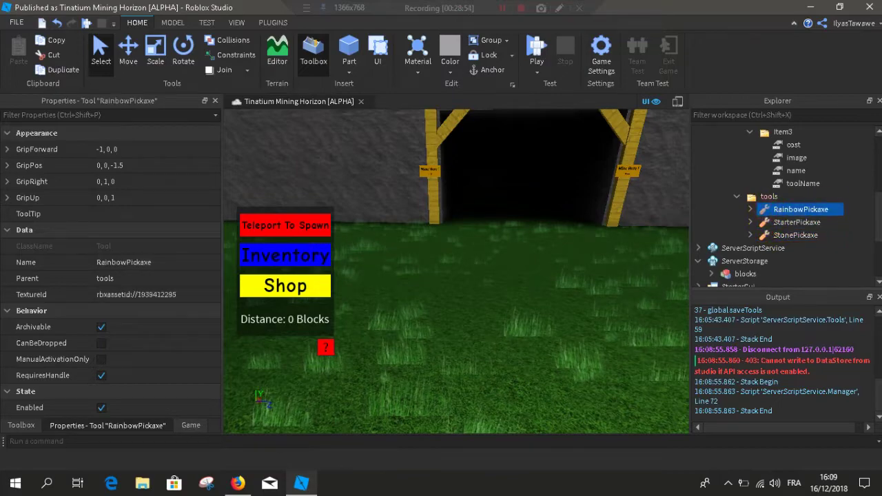
Step: Examine the properties of StarterPlayer, StarterPack and the Players service
{"action": "scroll", "coordinate": [880, 223], "scroll_direction": "down", "scroll_amount": 3}
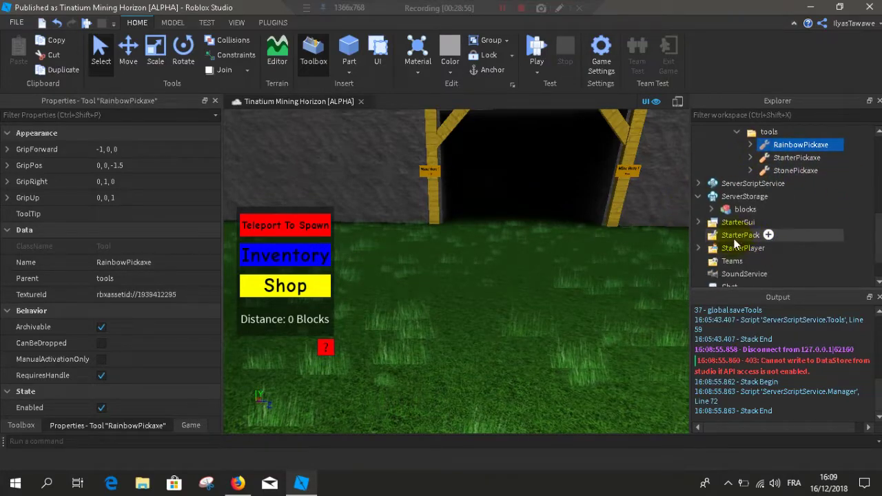
{"action": "left_click", "coordinate": [736, 247]}
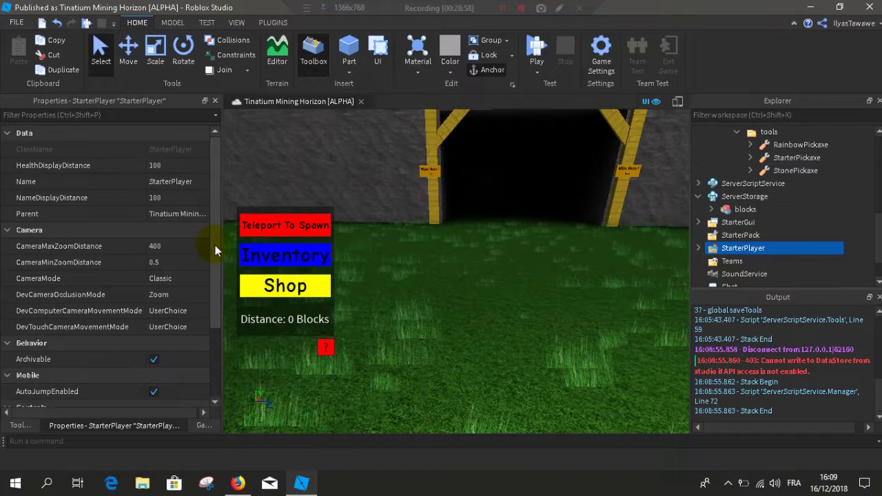
{"action": "mouse_move", "coordinate": [215, 252]}
{"action": "left_mouse_down"}
{"action": "mouse_move", "coordinate": [214, 317]}
{"action": "mouse_move", "coordinate": [211, 220]}
{"action": "left_mouse_up"}
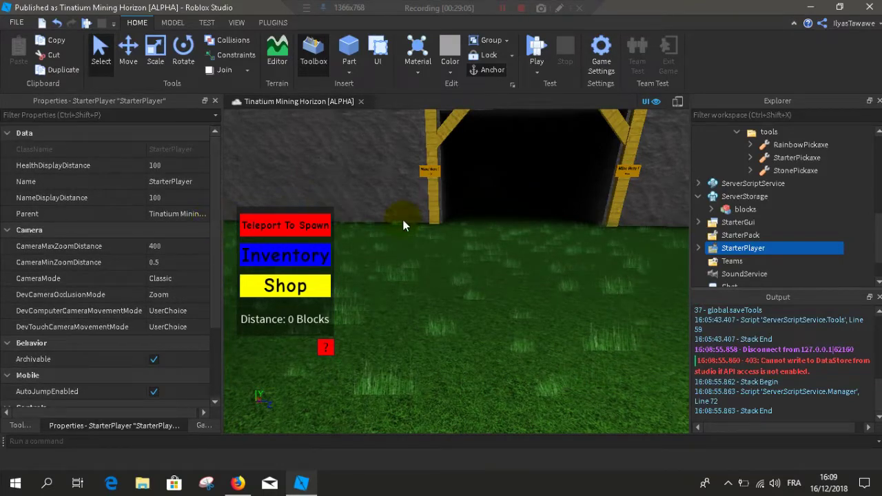
{"action": "scroll", "coordinate": [880, 251], "scroll_direction": "down", "scroll_amount": 2}
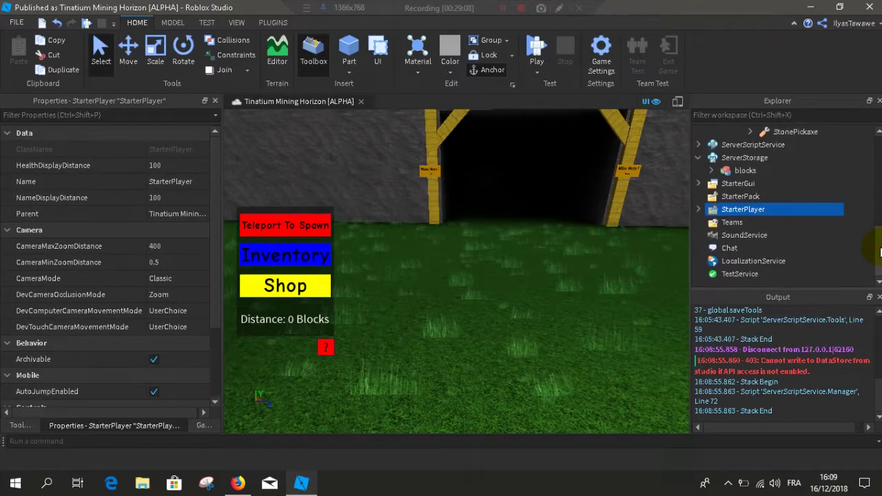
{"action": "left_click", "coordinate": [735, 198]}
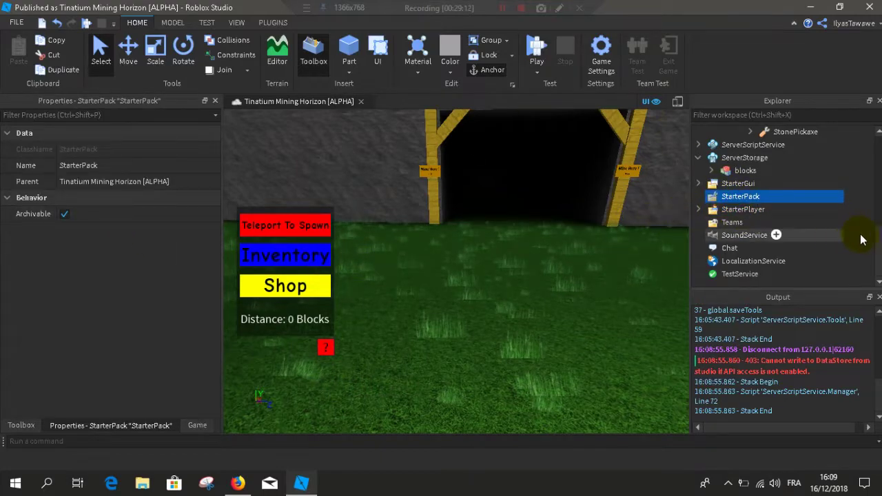
{"action": "left_click_drag", "start_coordinate": [878, 255], "coordinate": [881, 153]}
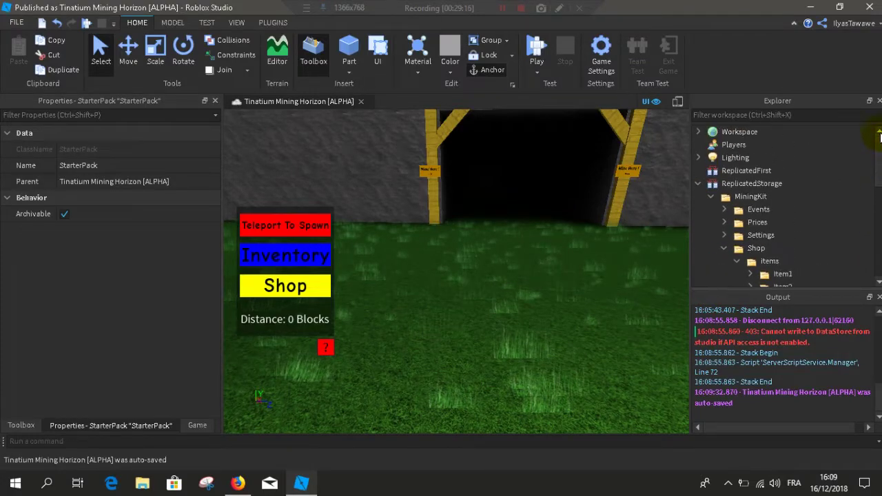
{"action": "left_click", "coordinate": [733, 145]}
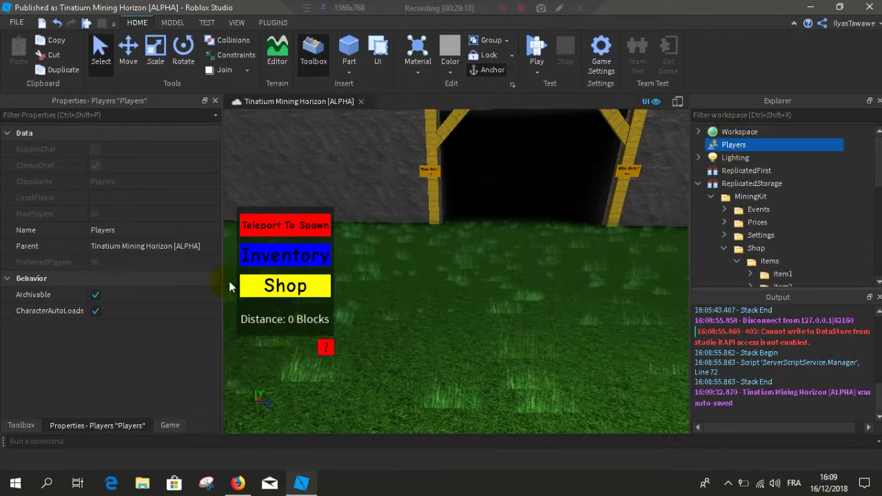
{"action": "right_click_drag", "start_coordinate": [448, 297], "coordinate": [472, 280]}
{"action": "scroll", "coordinate": [472, 281], "scroll_direction": "down", "scroll_amount": 6}
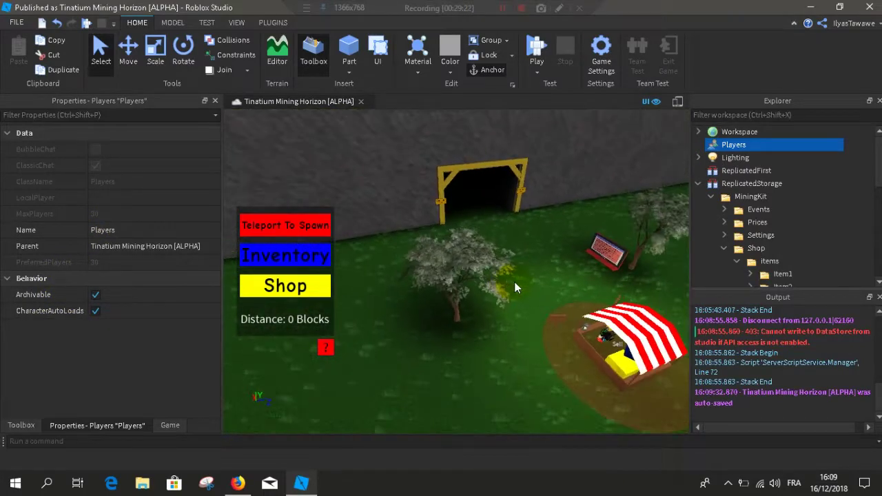
{"action": "left_click", "coordinate": [515, 280]}
{"action": "scroll", "coordinate": [516, 280], "scroll_direction": "up", "scroll_amount": 6}
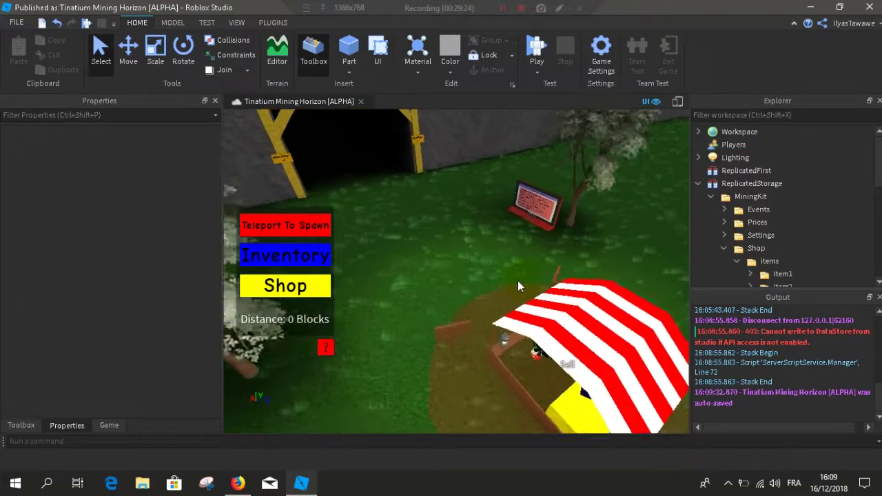
Step: Examine the worker's stall and the mine entrance in the map, and the shop's Item3 and tools folders
{"action": "scroll", "coordinate": [520, 279], "scroll_direction": "down", "scroll_amount": 6}
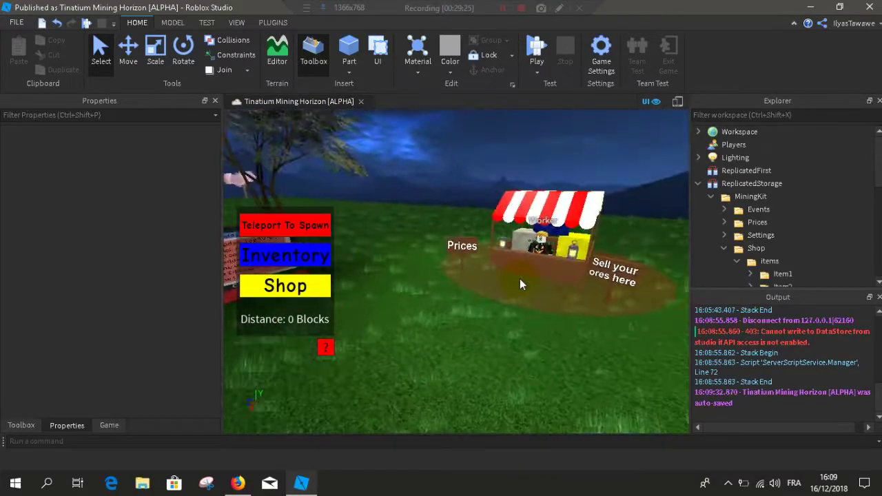
{"action": "scroll", "coordinate": [520, 281], "scroll_direction": "up", "scroll_amount": 4}
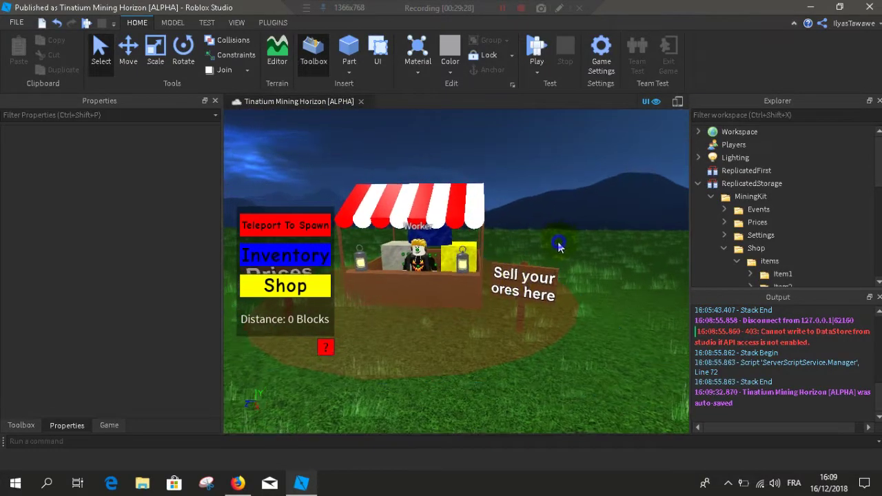
{"action": "right_click_drag", "start_coordinate": [558, 247], "coordinate": [558, 248]}
{"action": "scroll", "coordinate": [558, 248], "scroll_direction": "up", "scroll_amount": 5}
{"action": "scroll", "coordinate": [559, 248], "scroll_direction": "up", "scroll_amount": 3}
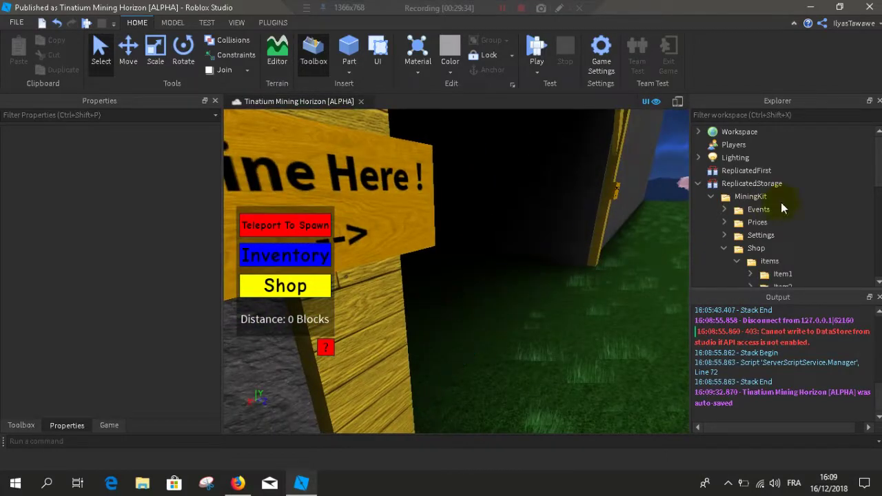
{"action": "scroll", "coordinate": [786, 207], "scroll_direction": "down", "scroll_amount": 4}
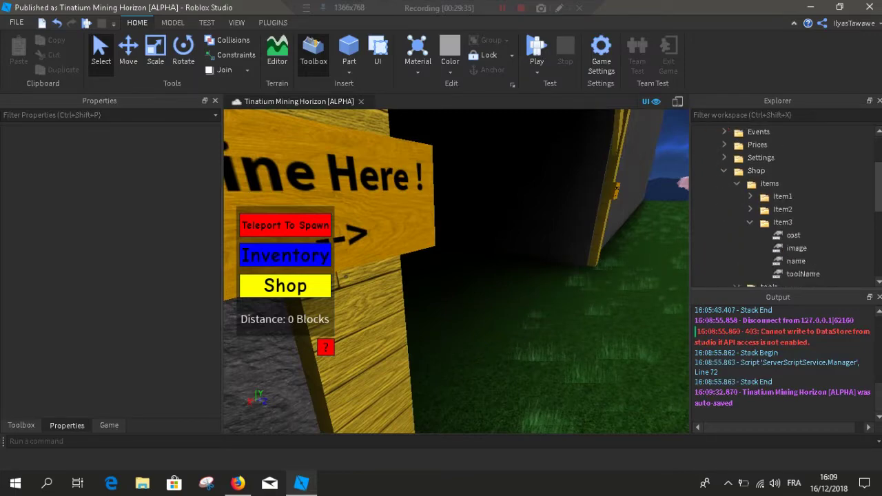
{"action": "scroll", "coordinate": [786, 206], "scroll_direction": "down", "scroll_amount": 2}
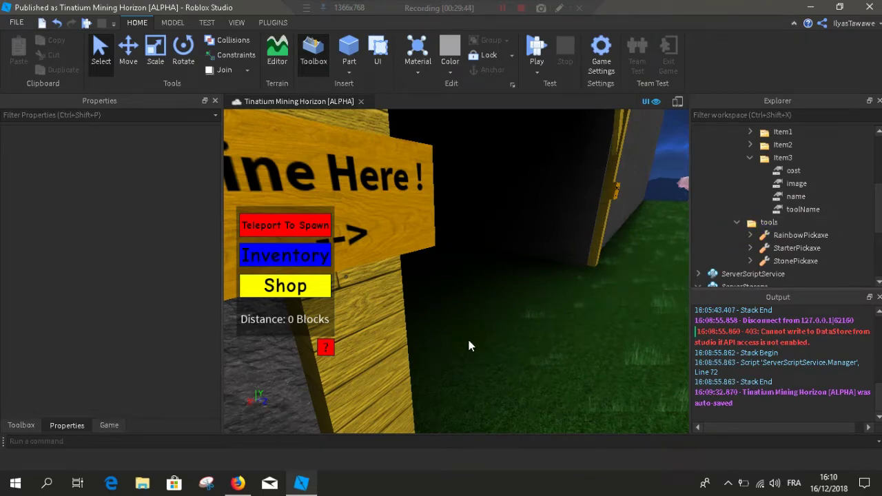
Step: Switch to Firefox and read through the public channel comments in YouTube Studio
{"action": "left_click", "coordinate": [235, 486]}
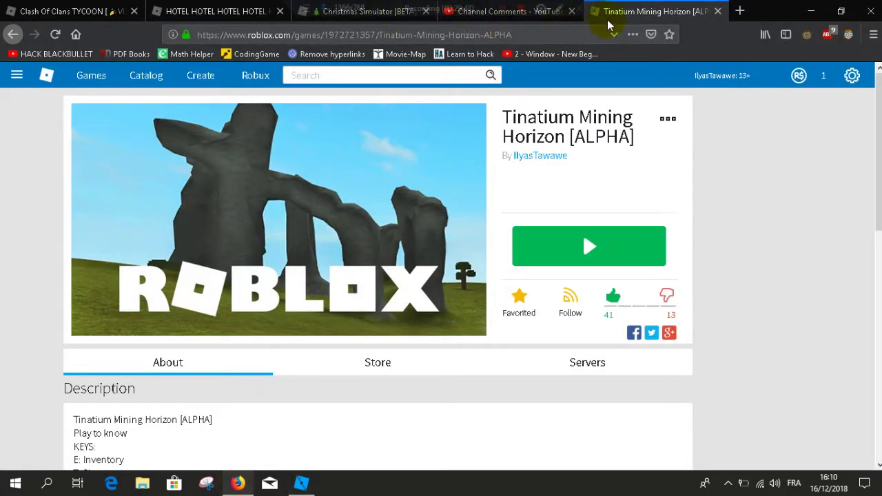
{"action": "left_click", "coordinate": [530, 24]}
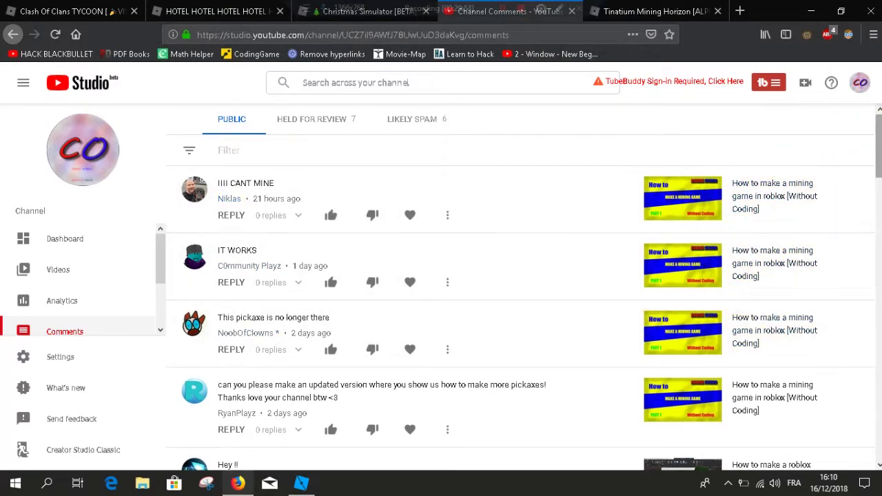
{"action": "scroll", "coordinate": [879, 148], "scroll_direction": "down", "scroll_amount": 2}
{"action": "left_click_drag", "start_coordinate": [879, 148], "coordinate": [879, 191]}
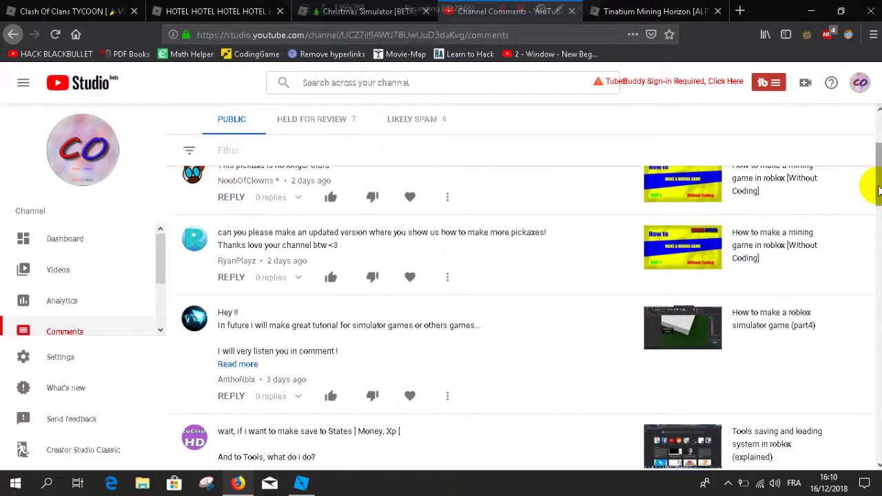
Step: Return to Roblox Studio and look over the map around the worker's stall, the trees and the mine entrance
{"action": "left_click", "coordinate": [301, 483]}
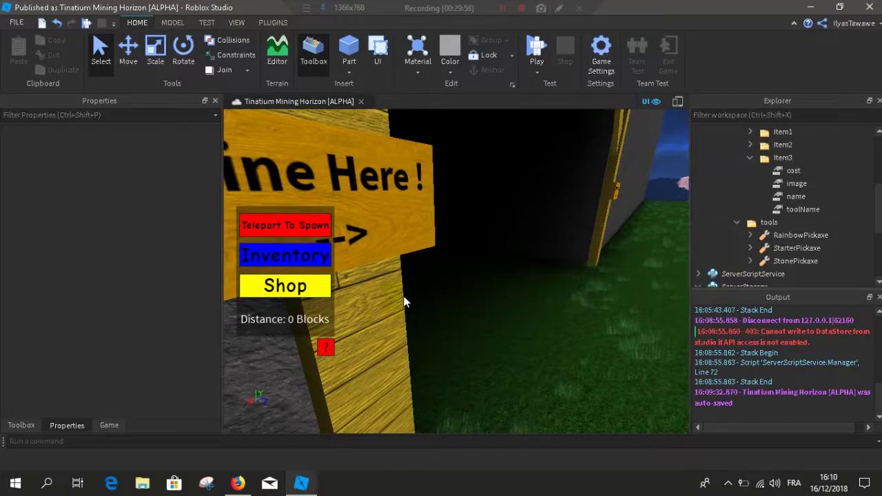
{"action": "key", "text": "s"}
{"action": "right_click_drag", "start_coordinate": [440, 292], "coordinate": [439, 288]}
{"action": "key", "text": "w"}
{"action": "key", "text": "s"}
{"action": "key", "text": "w"}
{"action": "key", "text": "d"}
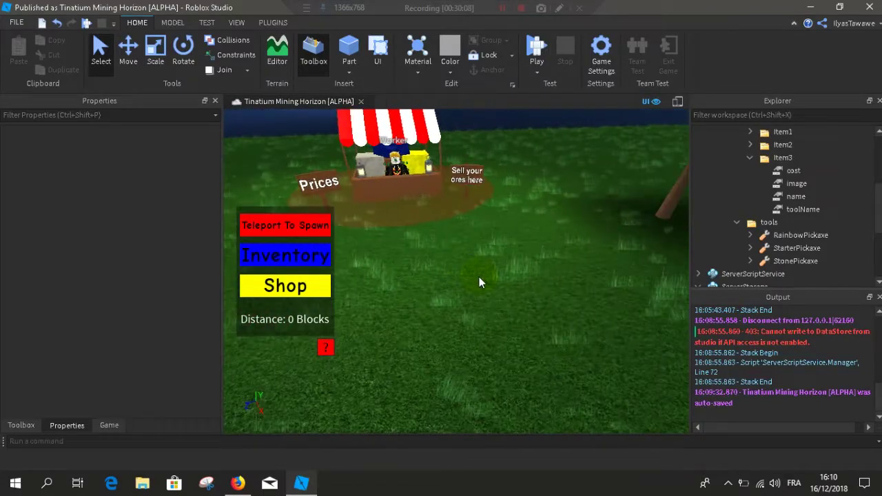
{"action": "key", "text": "w"}
{"action": "right_click_drag", "start_coordinate": [429, 254], "coordinate": [492, 243]}
{"action": "key", "text": "s"}
{"action": "key", "text": "w"}
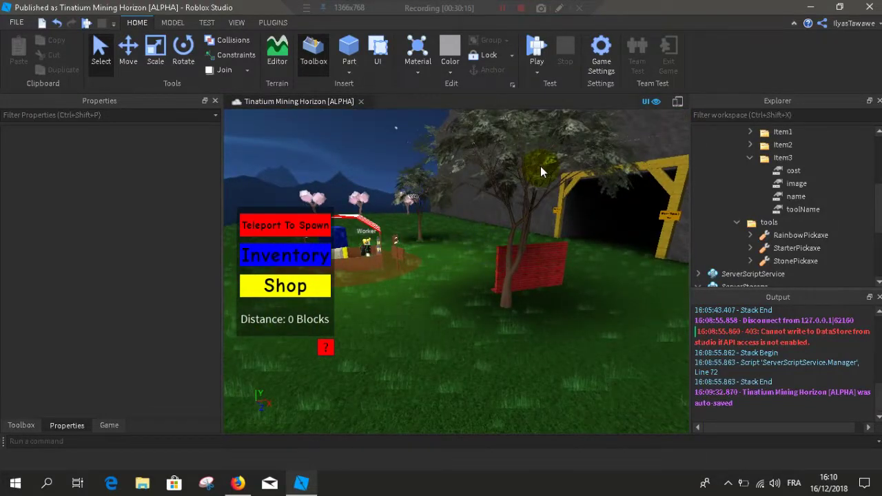